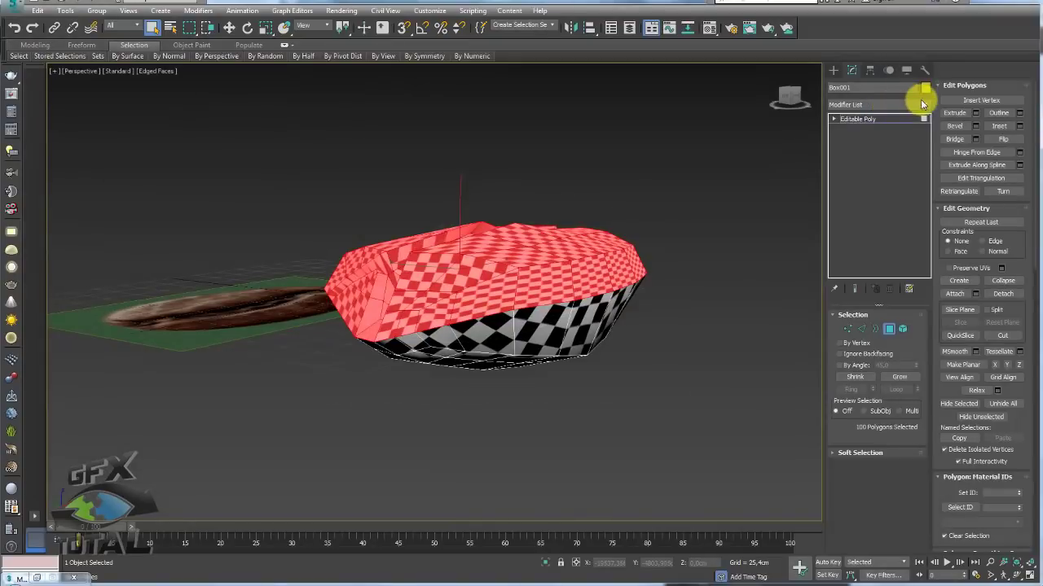
Step: Open Box001's Modifier List and scroll down to Unwrap UVW
{"action": "left_click", "coordinate": [926, 104]}
{"action": "mouse_move", "coordinate": [926, 138]}
{"action": "left_mouse_down"}
{"action": "mouse_move", "coordinate": [932, 321]}
{"action": "mouse_move", "coordinate": [912, 432]}
{"action": "left_mouse_up"}
Step: Add Unwrap UVW to the bean, open the UV Editor and apply Quick Planar Map
{"action": "left_click", "coordinate": [868, 447]}
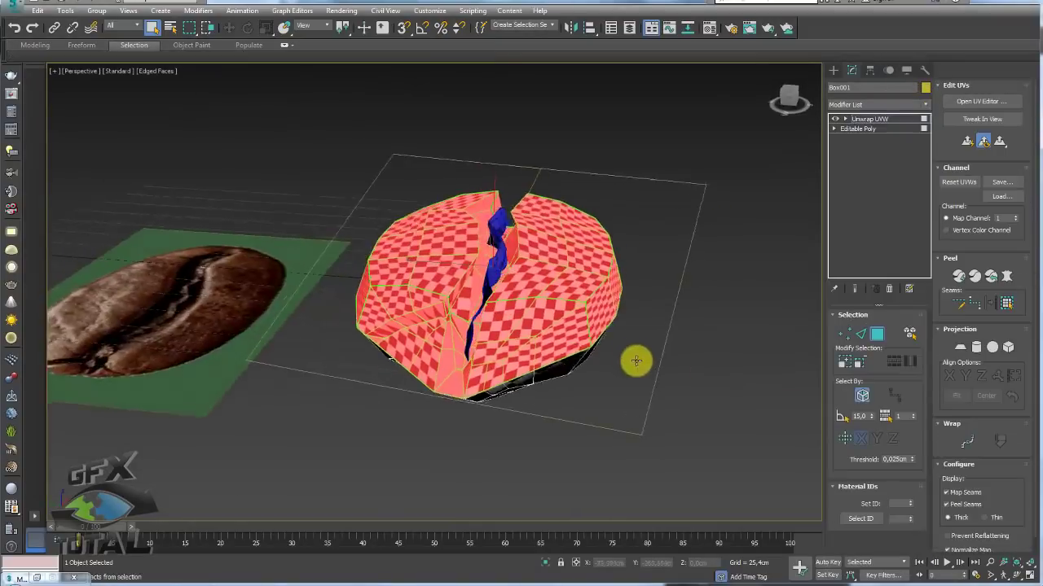
{"action": "left_click", "coordinate": [985, 140]}
{"action": "left_click", "coordinate": [976, 102]}
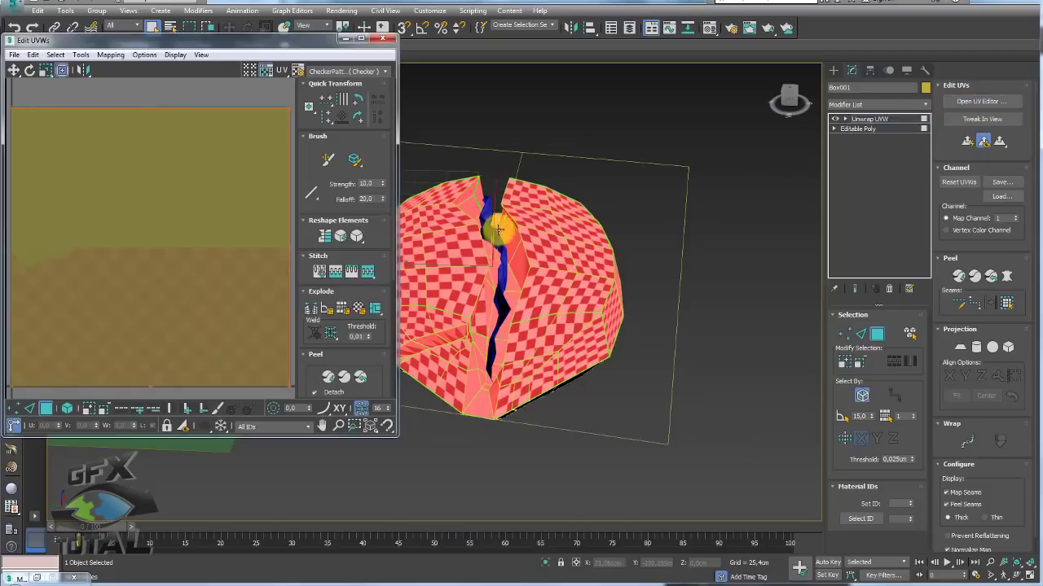
{"action": "scroll", "coordinate": [237, 244], "scroll_direction": "down", "scroll_amount": 3}
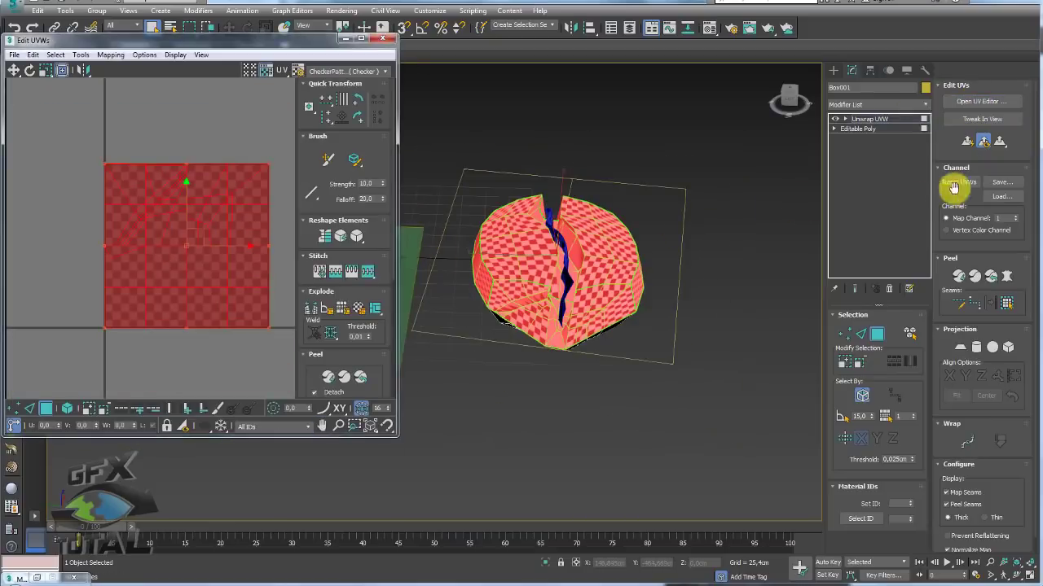
{"action": "left_click", "coordinate": [968, 142]}
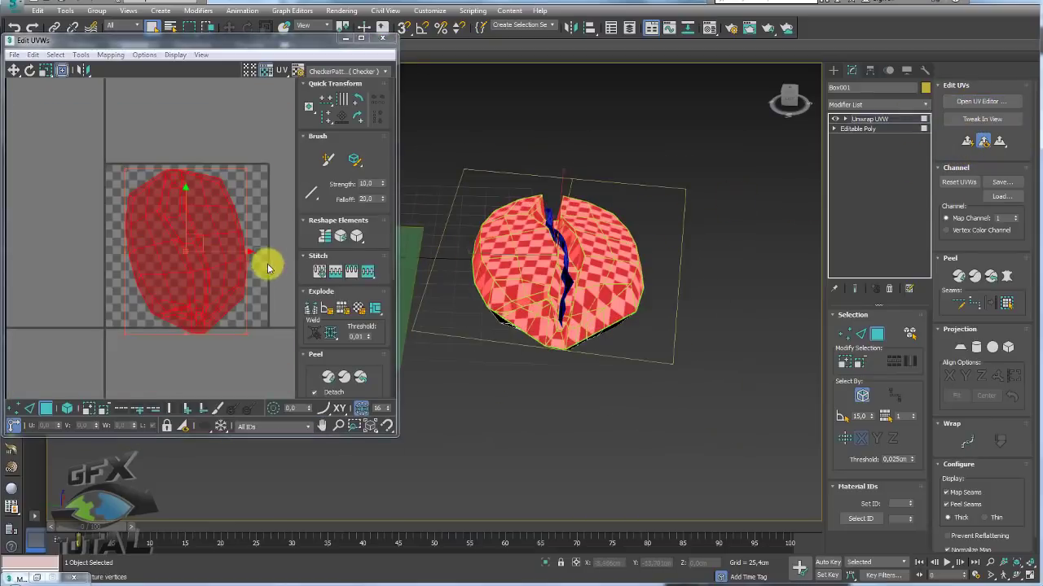
Step: Relax the bean's UVs with Tools > Relax… > Start Relax
{"action": "mouse_move", "coordinate": [531, 288]}
{"action": "middle_mouse_down", "text": "alt"}
{"action": "mouse_move", "coordinate": [528, 367]}
{"action": "mouse_move", "coordinate": [532, 337]}
{"action": "mouse_move", "coordinate": [473, 310]}
{"action": "middle_mouse_up", "text": "alt"}
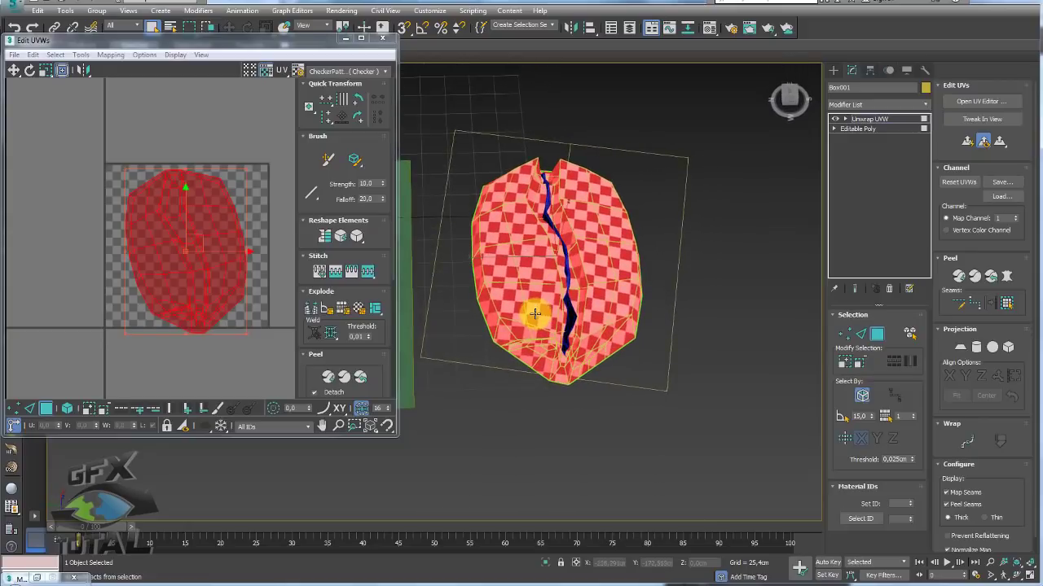
{"action": "scroll", "coordinate": [558, 275], "scroll_direction": "up", "scroll_amount": 2}
{"action": "scroll", "coordinate": [619, 255], "scroll_direction": "up", "scroll_amount": 2}
{"action": "scroll", "coordinate": [613, 244], "scroll_direction": "up", "scroll_amount": 2}
{"action": "scroll", "coordinate": [608, 234], "scroll_direction": "up", "scroll_amount": 2}
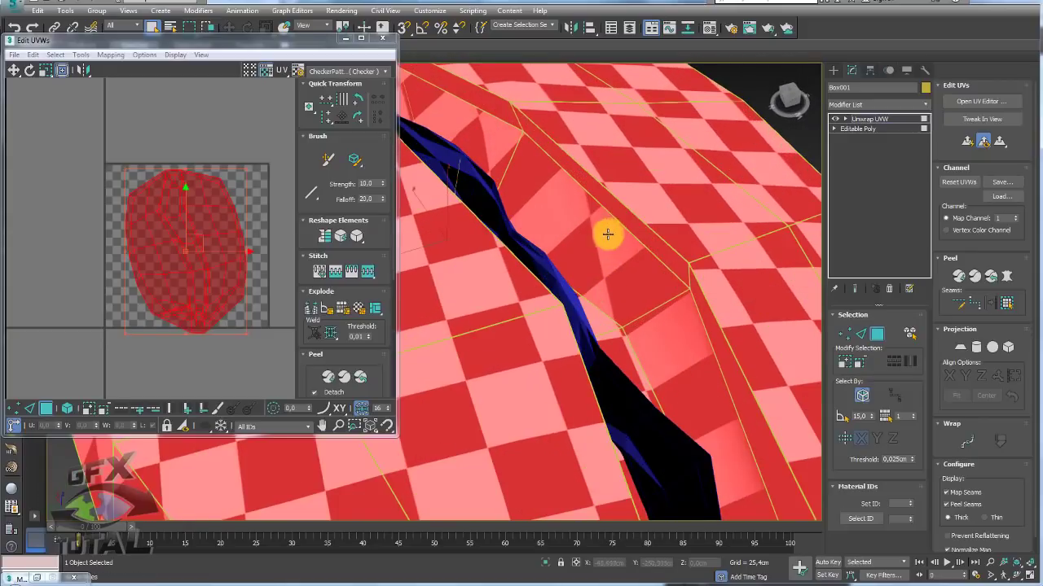
{"action": "mouse_move", "coordinate": [570, 230]}
{"action": "middle_mouse_down", "text": "alt"}
{"action": "mouse_move", "coordinate": [500, 263]}
{"action": "mouse_move", "coordinate": [523, 300]}
{"action": "middle_mouse_up", "text": "alt"}
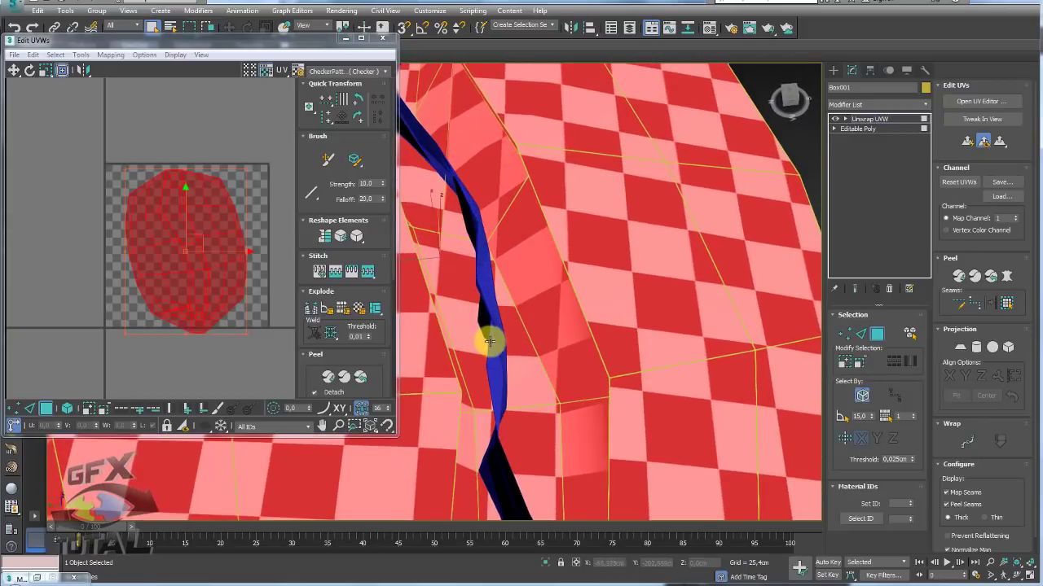
{"action": "scroll", "coordinate": [488, 342], "scroll_direction": "down", "scroll_amount": 2}
{"action": "scroll", "coordinate": [562, 349], "scroll_direction": "down", "scroll_amount": 3}
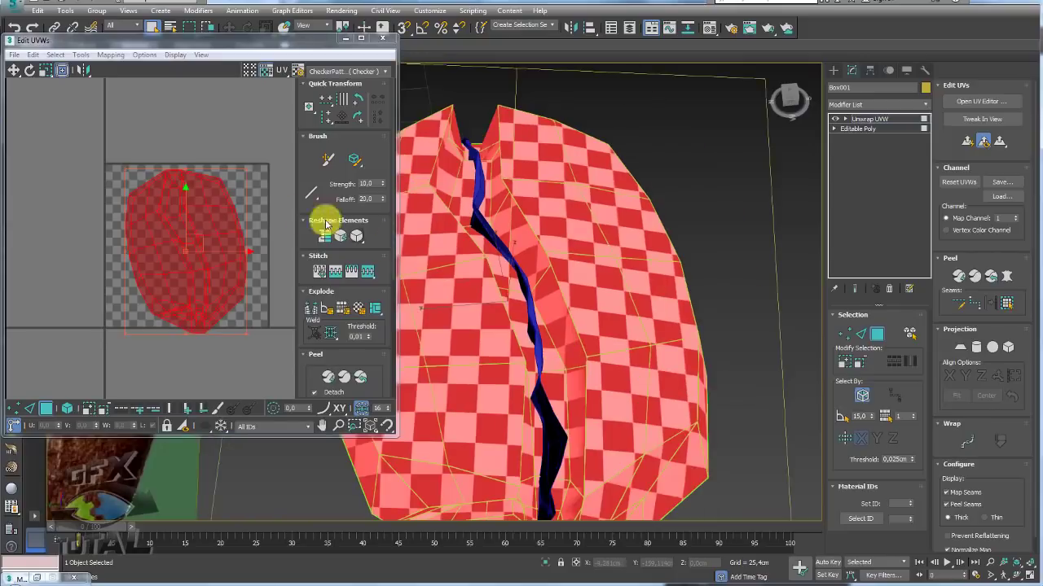
{"action": "left_click", "coordinate": [81, 55]}
{"action": "left_click", "coordinate": [33, 251]}
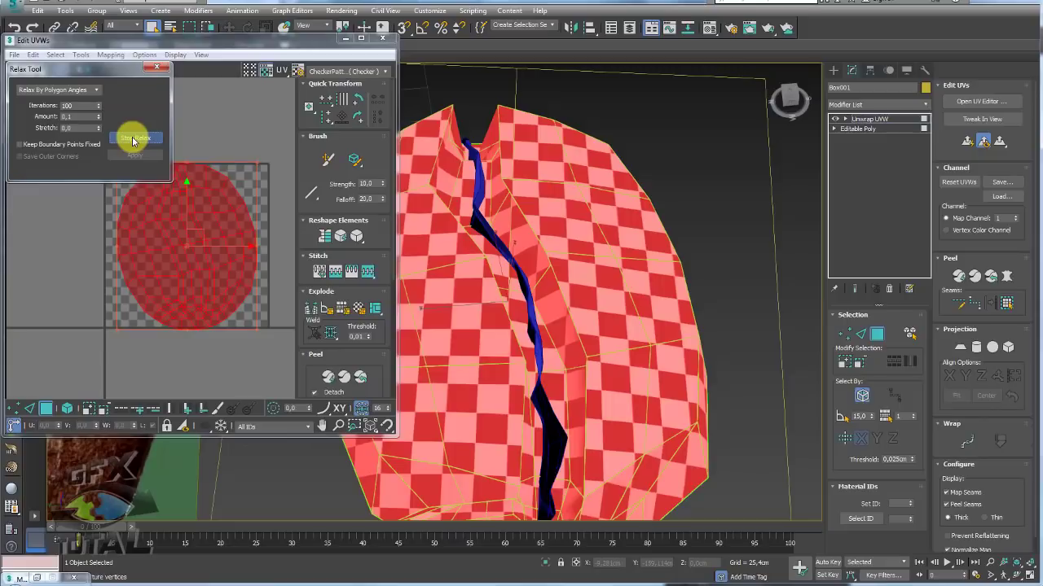
{"action": "left_click", "coordinate": [133, 139]}
Step: Select two faces on the bean to check the relaxed checker, then close the Relax settings
{"action": "mouse_move", "coordinate": [612, 270]}
{"action": "middle_mouse_down", "text": "alt"}
{"action": "mouse_move", "coordinate": [570, 304]}
{"action": "mouse_move", "coordinate": [545, 239]}
{"action": "mouse_move", "coordinate": [494, 302]}
{"action": "mouse_move", "coordinate": [555, 271]}
{"action": "middle_mouse_up", "text": "alt"}
{"action": "scroll", "coordinate": [555, 271], "scroll_direction": "up", "scroll_amount": 3}
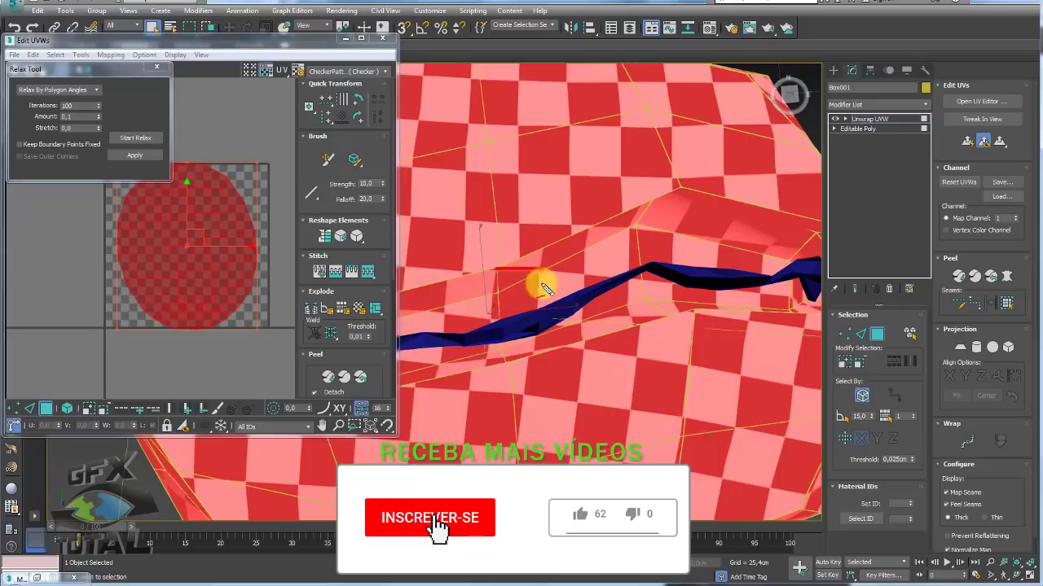
{"action": "left_click", "coordinate": [522, 297]}
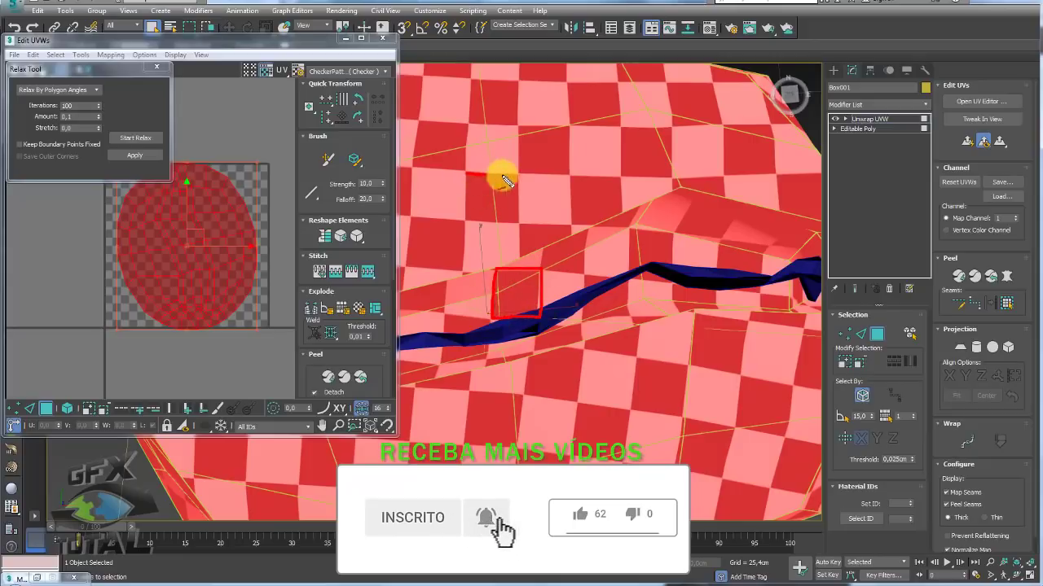
{"action": "left_click", "coordinate": [473, 196], "text": "ctrl"}
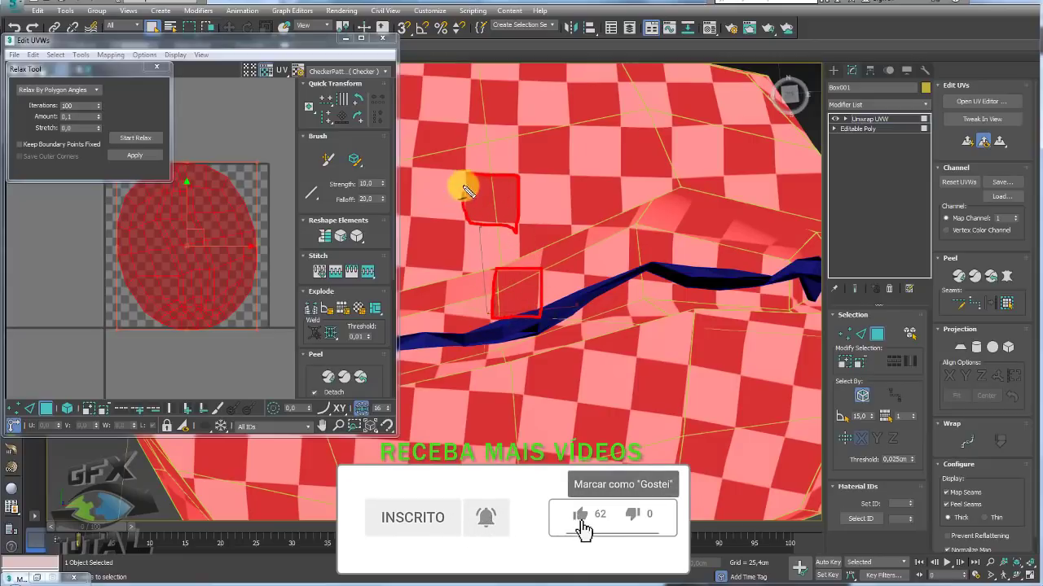
{"action": "left_click", "coordinate": [156, 66]}
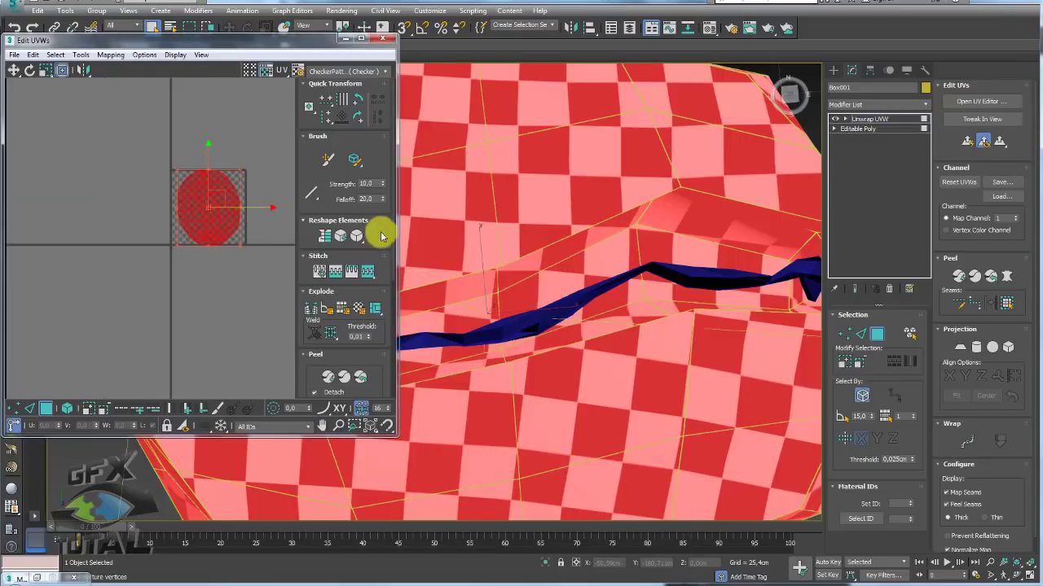
{"action": "scroll", "coordinate": [381, 235], "scroll_direction": "down", "scroll_amount": 1}
{"action": "scroll", "coordinate": [542, 242], "scroll_direction": "down", "scroll_amount": 3}
{"action": "middle_click_drag", "start_coordinate": [542, 242], "coordinate": [601, 236], "text": "alt"}
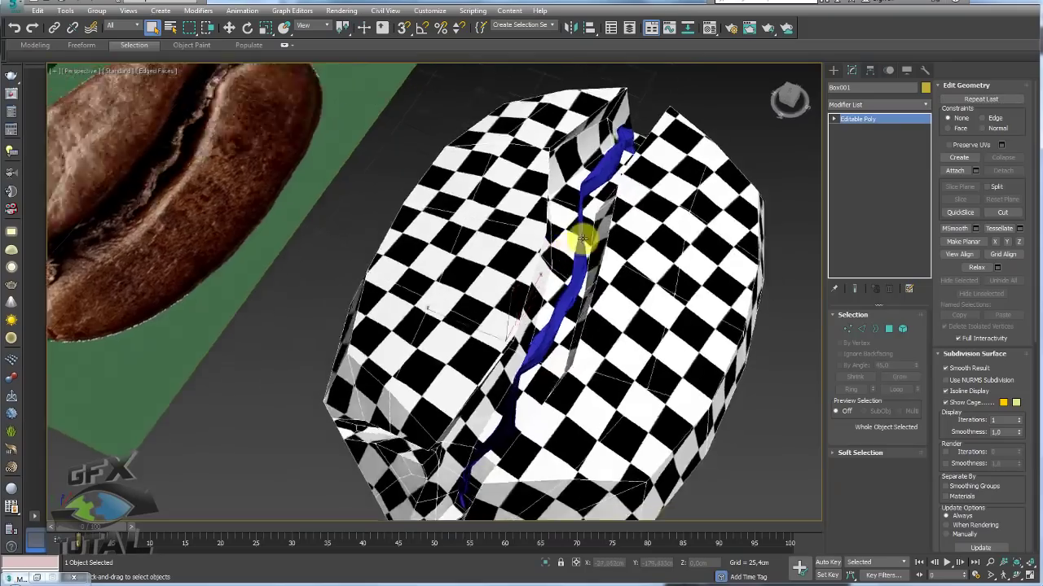
Step: Select the crease strip Object001 and collapse its Shell/FFD/Noise stack to Editable Poly
{"action": "mouse_move", "coordinate": [578, 240]}
{"action": "middle_mouse_down", "text": "alt"}
{"action": "mouse_move", "coordinate": [616, 233]}
{"action": "mouse_move", "coordinate": [578, 250]}
{"action": "mouse_move", "coordinate": [559, 279]}
{"action": "mouse_move", "coordinate": [500, 272]}
{"action": "middle_mouse_up", "text": "alt"}
{"action": "left_click", "coordinate": [578, 250]}
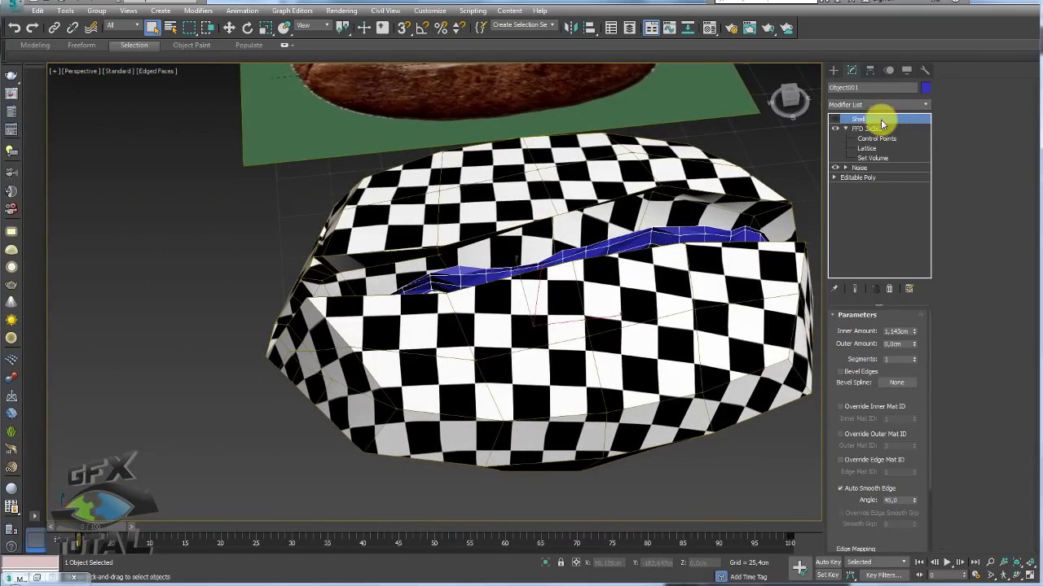
{"action": "mouse_move", "coordinate": [553, 257]}
{"action": "middle_mouse_down", "text": "alt"}
{"action": "mouse_move", "coordinate": [603, 252]}
{"action": "mouse_move", "coordinate": [588, 243]}
{"action": "middle_mouse_up", "text": "alt"}
{"action": "left_click", "coordinate": [631, 234]}
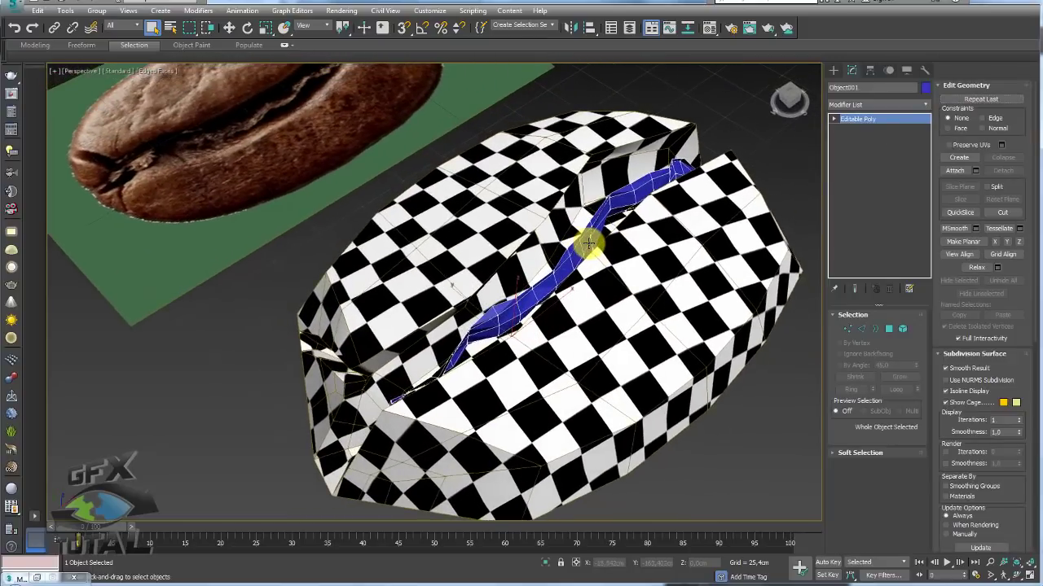
Step: Open and close the Material Editor, then isolate the strip in the viewport
{"action": "left_click", "coordinate": [709, 28]}
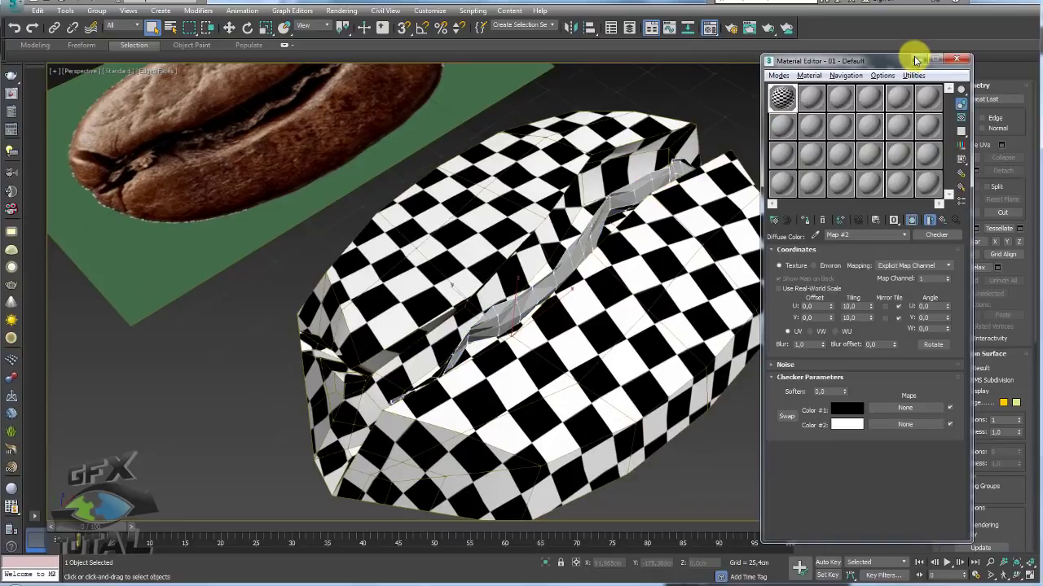
{"action": "left_click", "coordinate": [956, 58]}
{"action": "left_click", "coordinate": [551, 562]}
{"action": "mouse_move", "coordinate": [597, 426]}
{"action": "middle_mouse_down", "text": "alt"}
{"action": "mouse_move", "coordinate": [585, 403]}
{"action": "mouse_move", "coordinate": [514, 353]}
{"action": "mouse_move", "coordinate": [575, 380]}
{"action": "mouse_move", "coordinate": [603, 358]}
{"action": "middle_mouse_up", "text": "alt"}
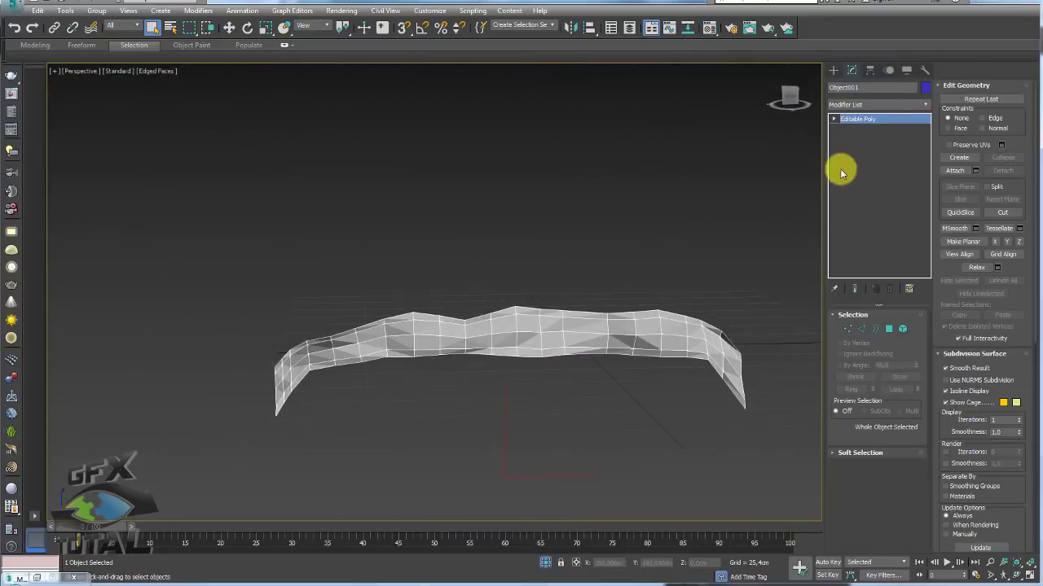
Step: Add Unwrap UVW to the strip, select all its faces in the UV Editor and Peel them
{"action": "left_click", "coordinate": [916, 107]}
{"action": "left_click_drag", "start_coordinate": [925, 128], "coordinate": [931, 432]}
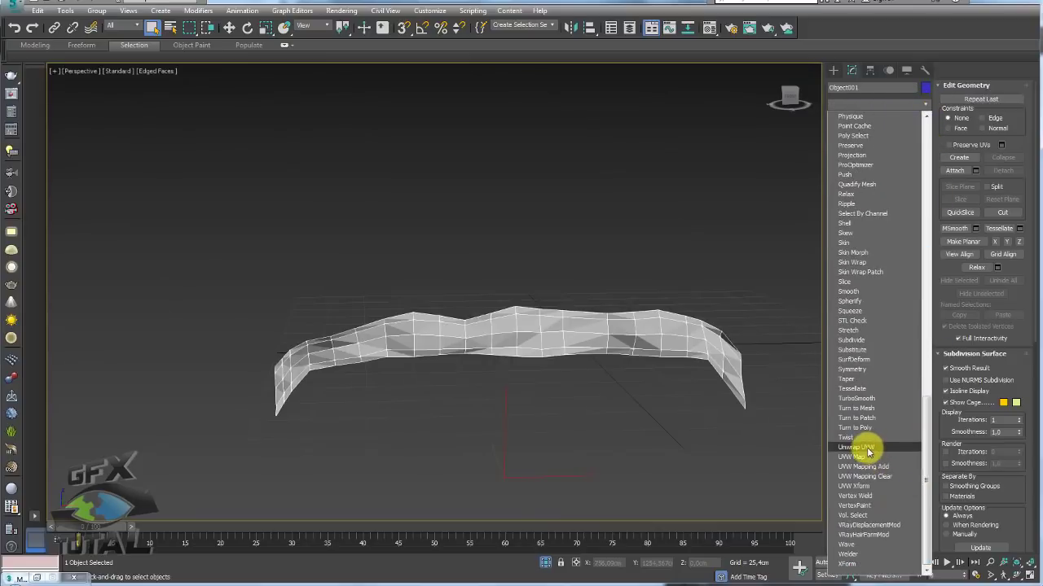
{"action": "left_click", "coordinate": [867, 450]}
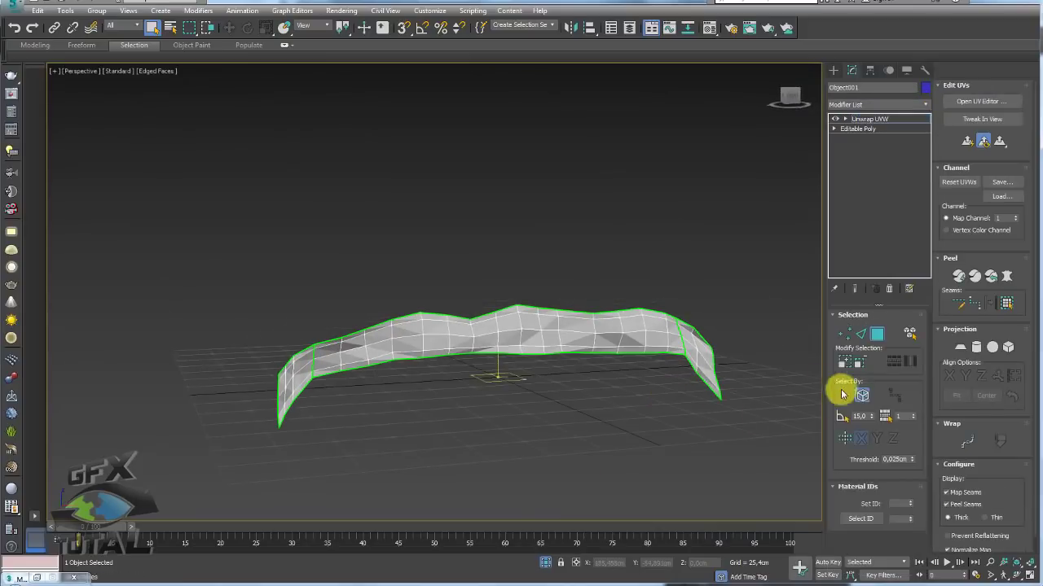
{"action": "left_click", "coordinate": [984, 101]}
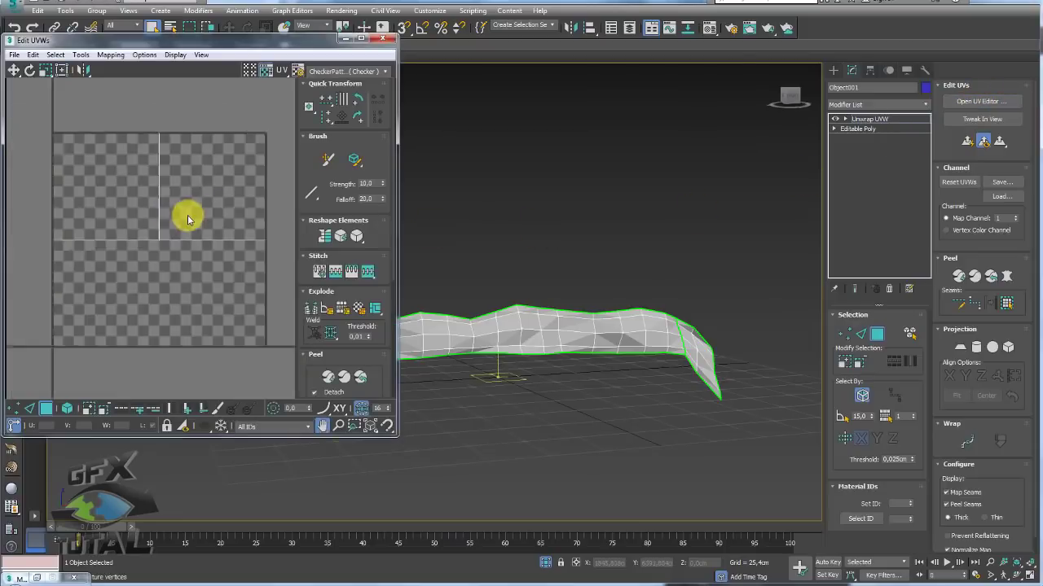
{"action": "left_click", "coordinate": [68, 408]}
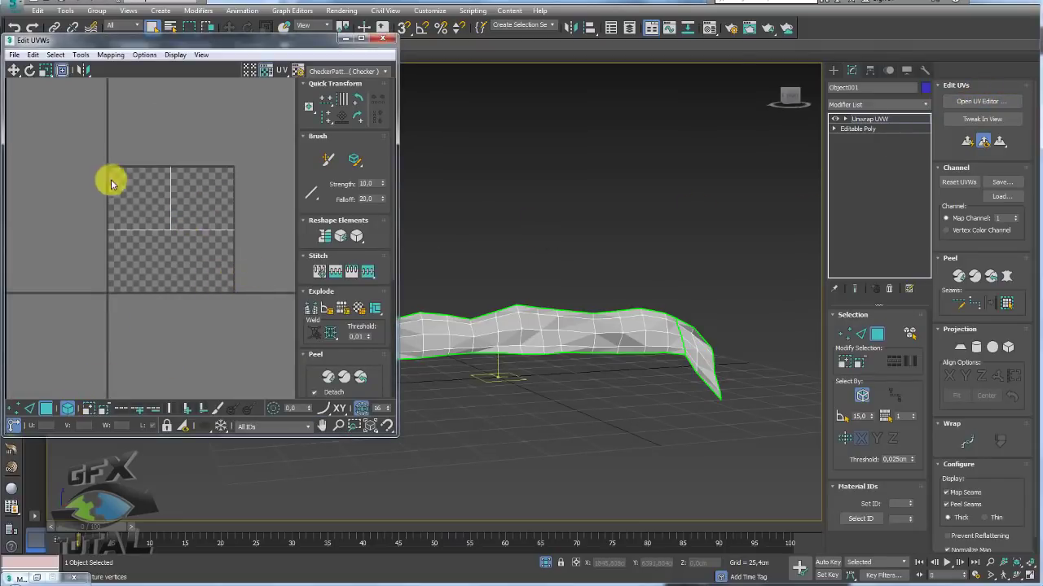
{"action": "left_click", "coordinate": [176, 200]}
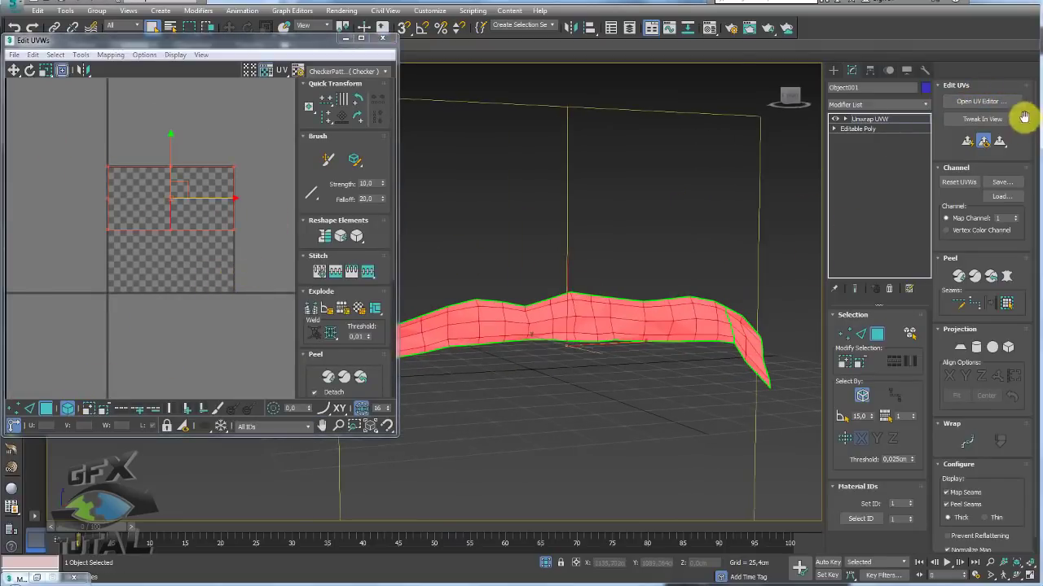
{"action": "left_click", "coordinate": [1000, 141]}
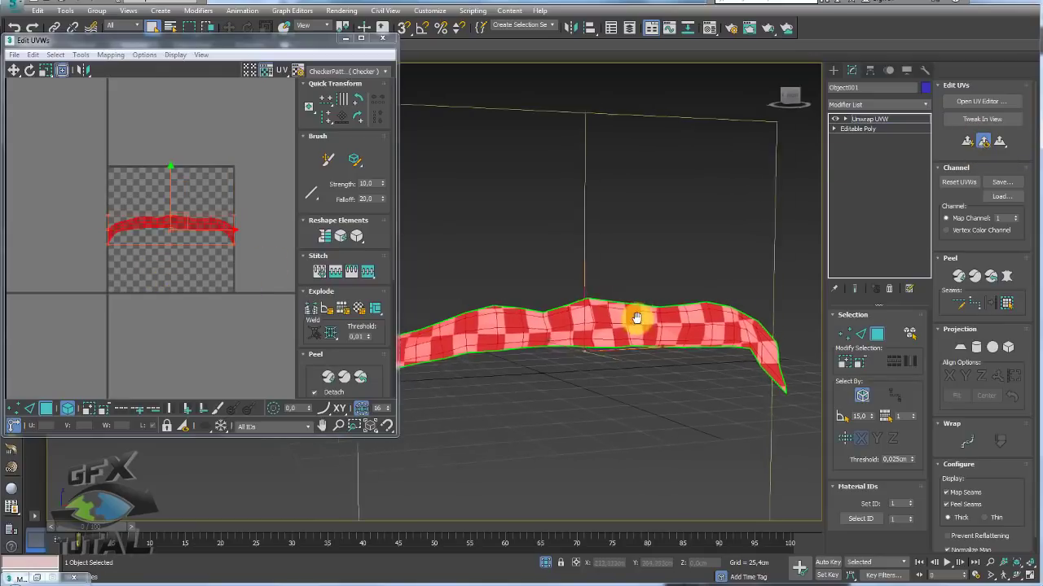
Step: Relax the strip's UVs with Tools > Relax… > Start Relax until the checker is even
{"action": "middle_click_drag", "start_coordinate": [633, 319], "coordinate": [676, 314], "text": "alt"}
{"action": "left_click", "coordinate": [81, 54]}
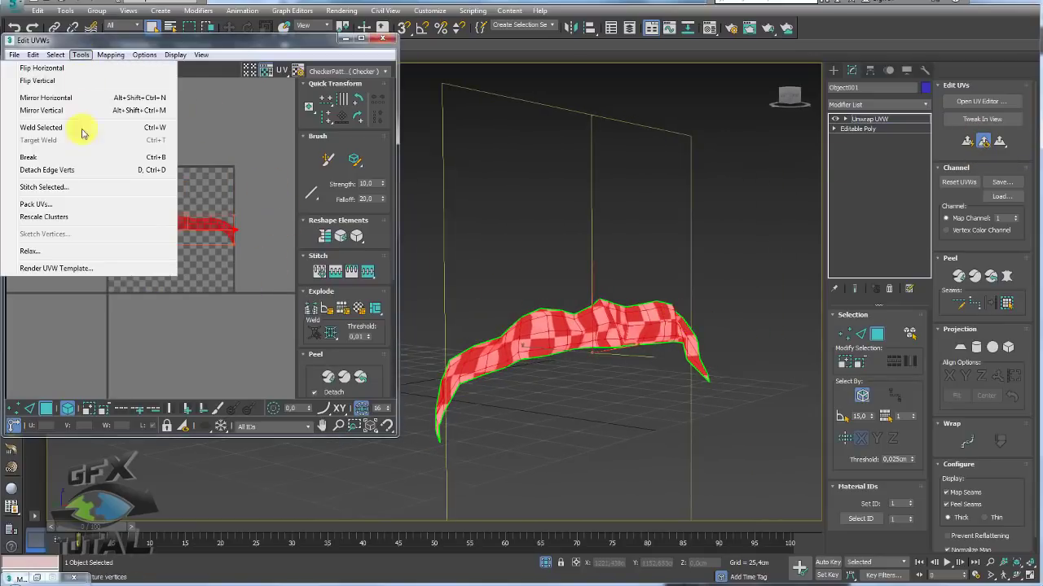
{"action": "left_click", "coordinate": [53, 251]}
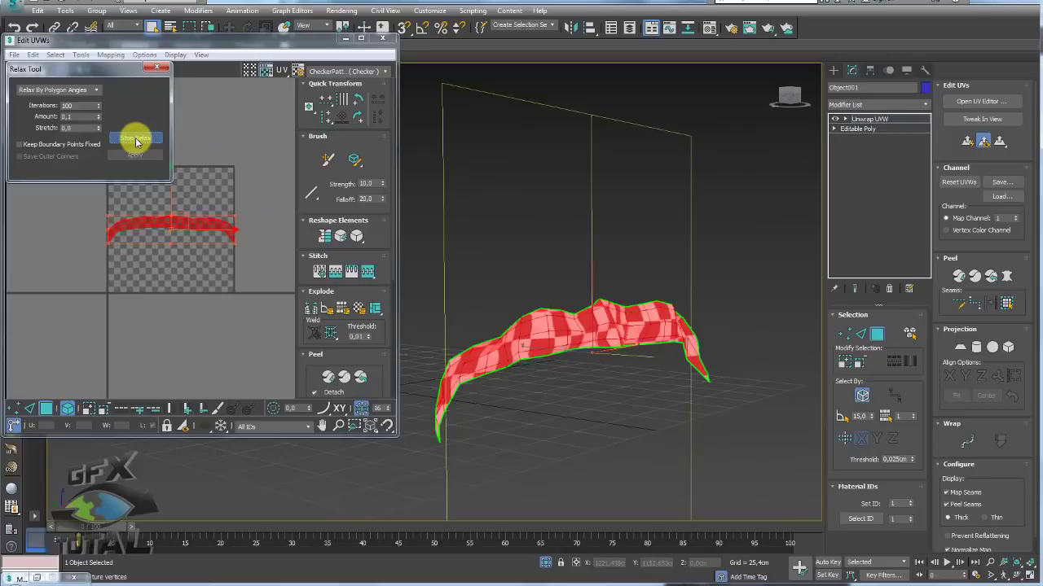
{"action": "left_click", "coordinate": [136, 140]}
{"action": "mouse_move", "coordinate": [514, 291]}
{"action": "middle_mouse_down", "text": "alt"}
{"action": "mouse_move", "coordinate": [454, 293]}
{"action": "mouse_move", "coordinate": [438, 339]}
{"action": "mouse_move", "coordinate": [484, 308]}
{"action": "middle_mouse_up", "text": "alt"}
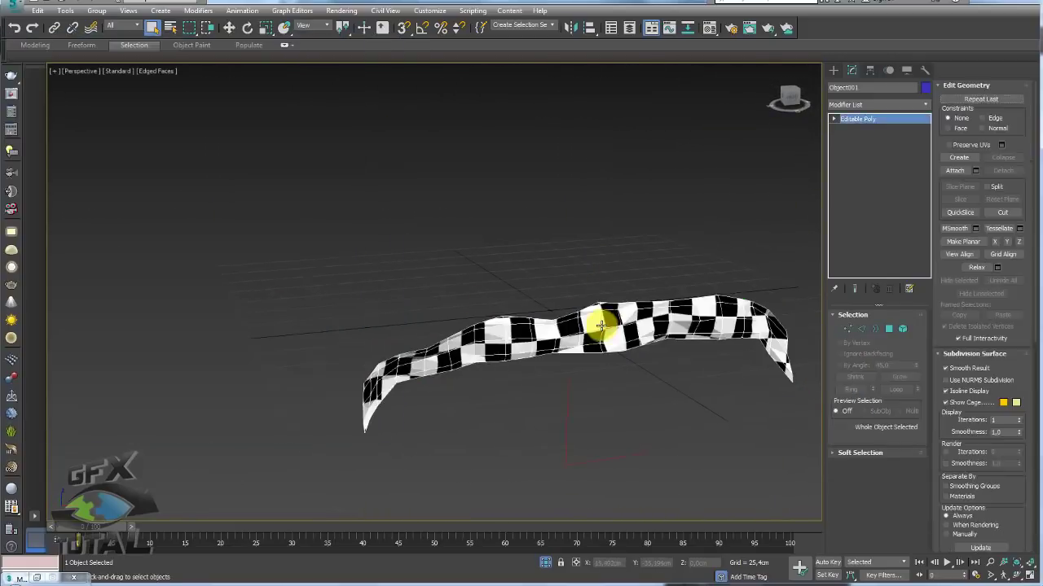
{"action": "middle_click_drag", "start_coordinate": [600, 317], "coordinate": [563, 317], "text": "alt"}
Step: End isolation and add a Shell modifier to the bean mesh via action search
{"action": "scroll", "coordinate": [563, 317], "scroll_direction": "down", "scroll_amount": 3}
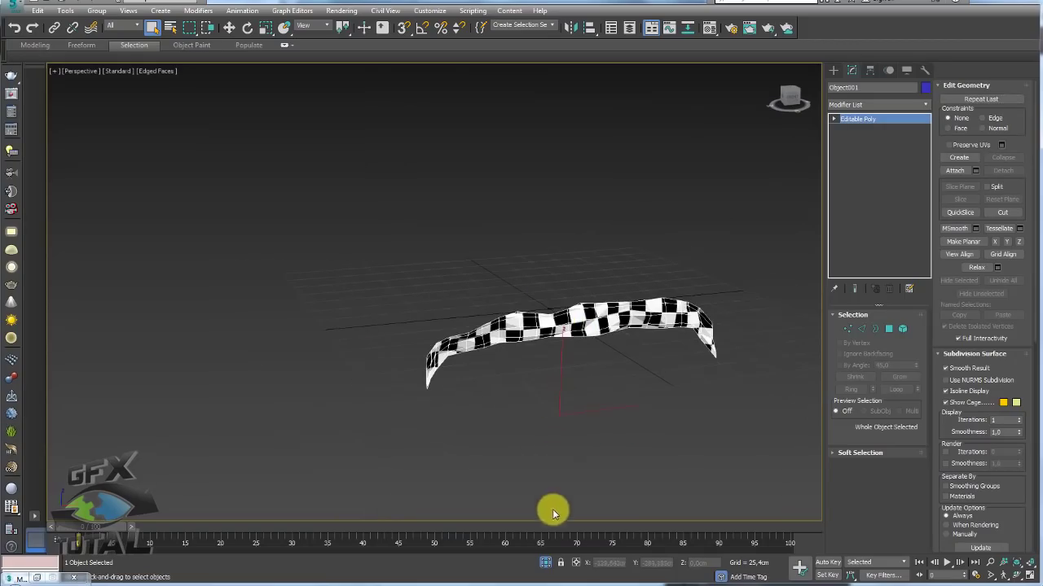
{"action": "left_click", "coordinate": [545, 562]}
{"action": "mouse_move", "coordinate": [596, 348]}
{"action": "middle_mouse_down", "text": "alt"}
{"action": "mouse_move", "coordinate": [619, 400]}
{"action": "mouse_move", "coordinate": [635, 310]}
{"action": "middle_mouse_up", "text": "alt"}
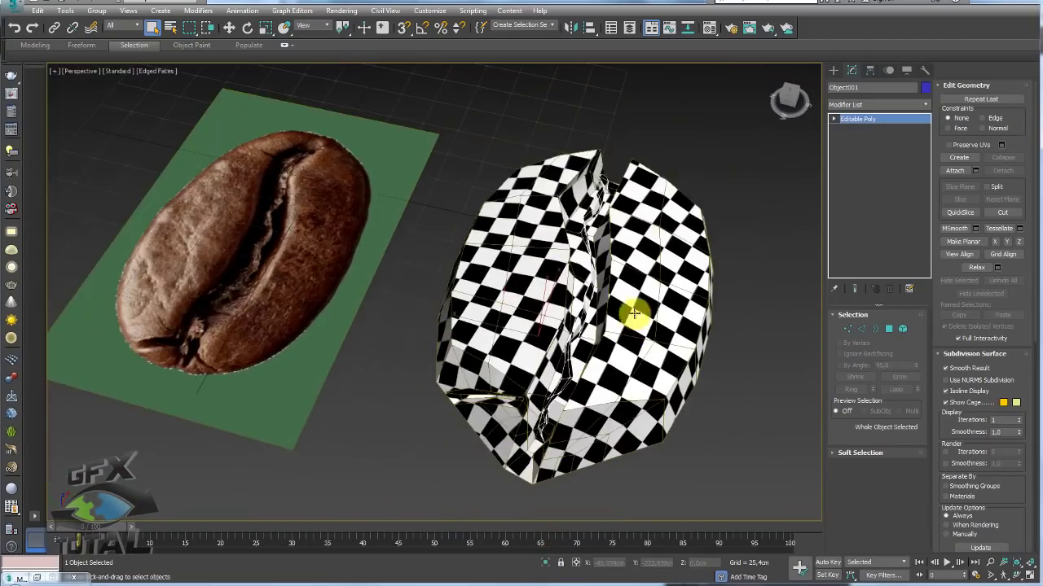
{"action": "scroll", "coordinate": [620, 283], "scroll_direction": "up", "scroll_amount": 3}
{"action": "middle_click_drag", "start_coordinate": [576, 287], "coordinate": [579, 275], "text": "alt"}
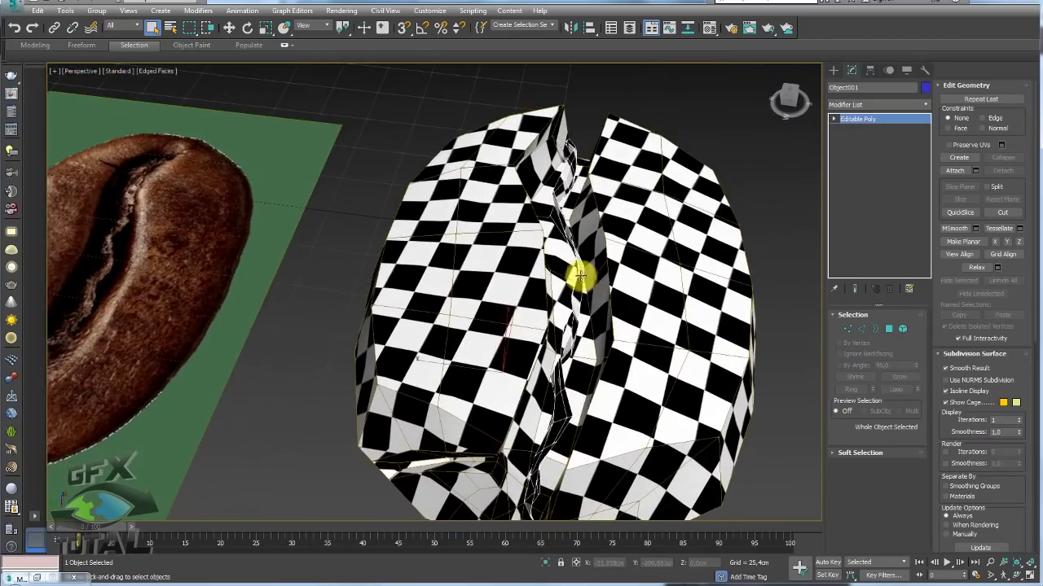
{"action": "type", "text": "x"}
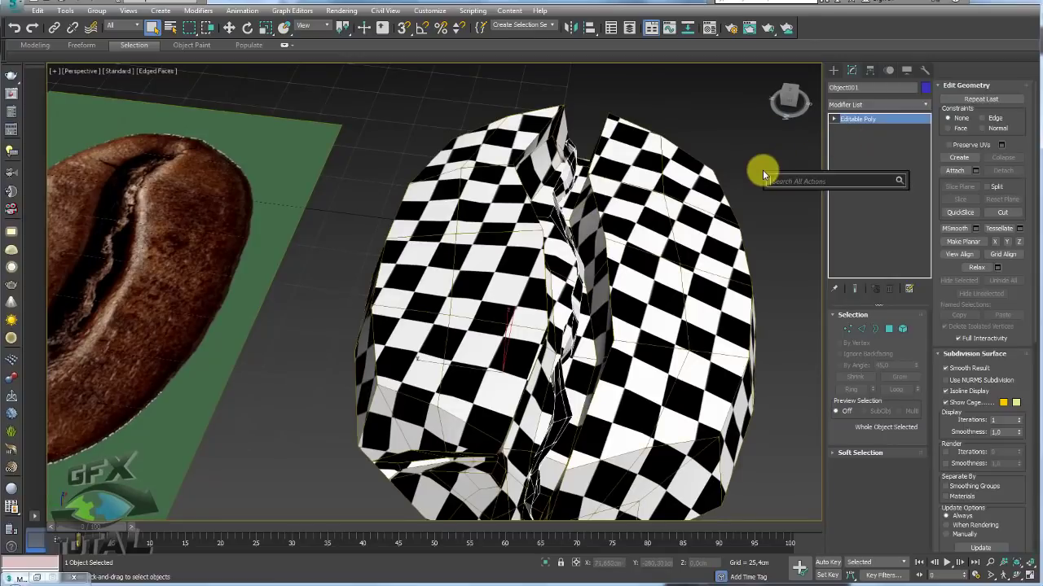
{"action": "type", "text": "She"}
{"action": "key", "text": "Return"}
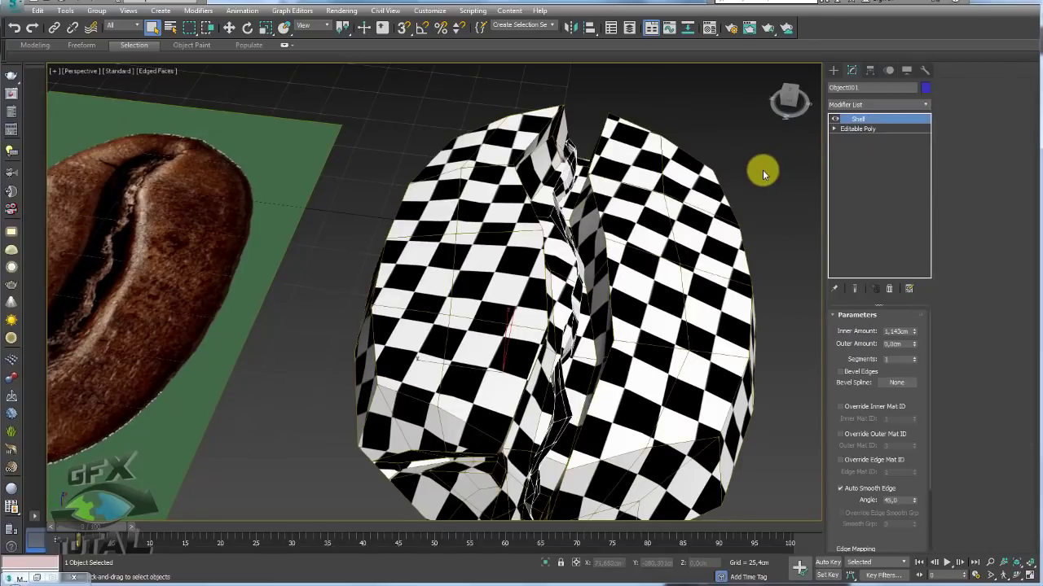
Step: Select Box001 with the Move tool, cancelling a trial move over the reference plane
{"action": "mouse_move", "coordinate": [668, 301]}
{"action": "middle_mouse_down", "text": "alt"}
{"action": "mouse_move", "coordinate": [763, 305]}
{"action": "mouse_move", "coordinate": [668, 291]}
{"action": "middle_mouse_up", "text": "alt"}
{"action": "scroll", "coordinate": [670, 293], "scroll_direction": "down", "scroll_amount": 5}
{"action": "scroll", "coordinate": [671, 287], "scroll_direction": "up", "scroll_amount": 3}
{"action": "key", "text": "w"}
{"action": "left_click", "coordinate": [671, 285]}
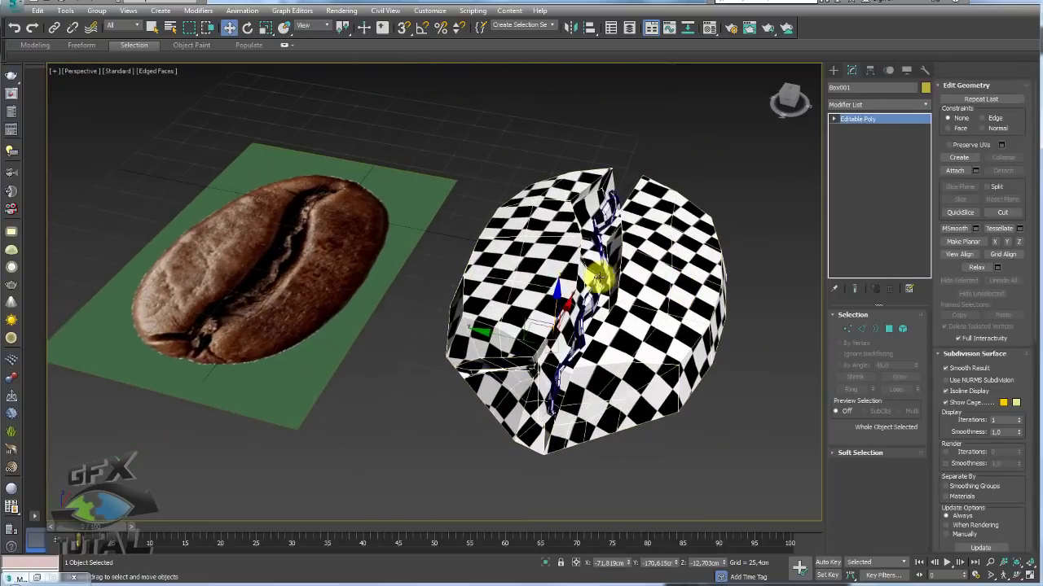
{"action": "left_click_drag", "start_coordinate": [522, 320], "coordinate": [167, 307]}
{"action": "right_click", "coordinate": [168, 307]}
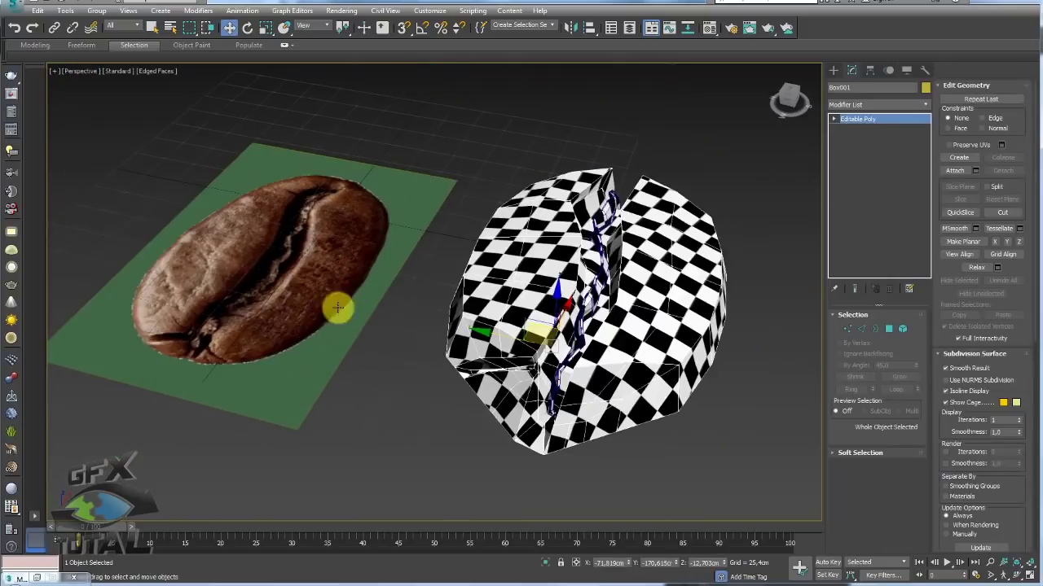
{"action": "middle_click_drag", "start_coordinate": [658, 279], "coordinate": [652, 295], "text": "alt"}
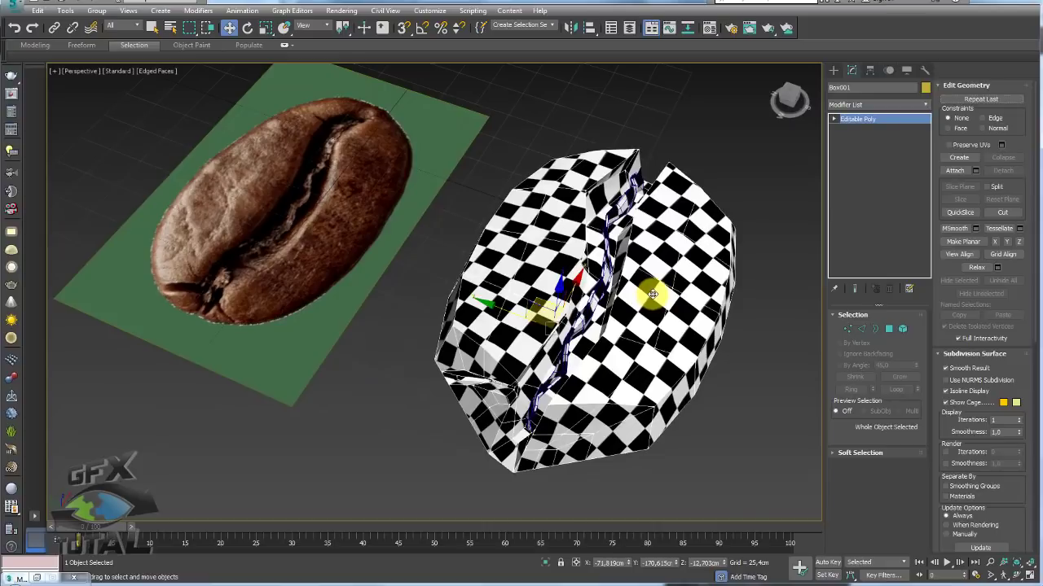
Step: Add TurboSmooth to the box with Ctrl+T and drag-select both the bean and the box
{"action": "key", "text": "ctrl+t"}
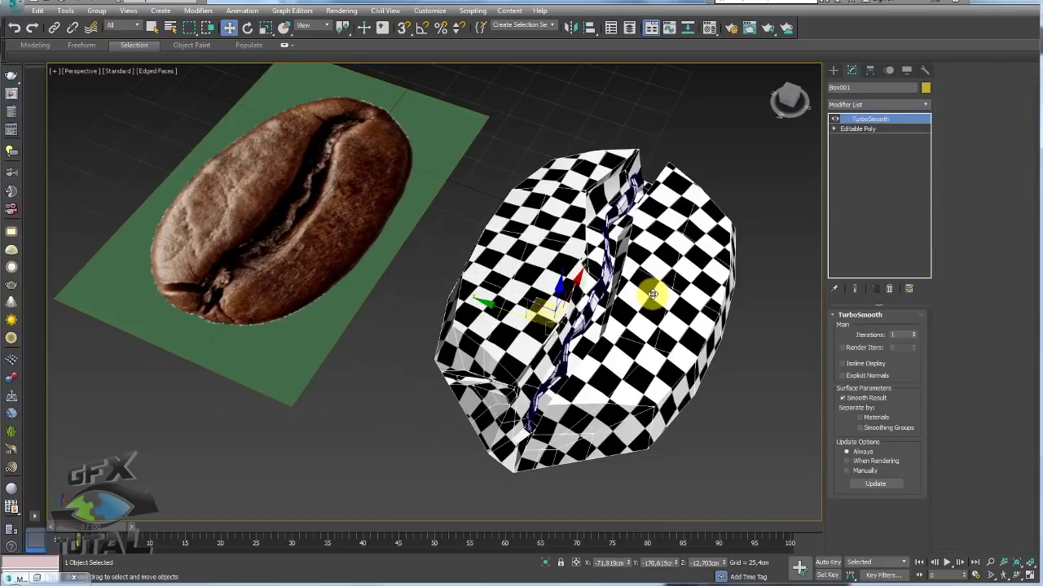
{"action": "mouse_move", "coordinate": [710, 233]}
{"action": "middle_mouse_down", "text": "alt"}
{"action": "mouse_move", "coordinate": [674, 274]}
{"action": "mouse_move", "coordinate": [649, 231]}
{"action": "mouse_move", "coordinate": [725, 235]}
{"action": "middle_mouse_up", "text": "alt"}
{"action": "left_click_drag", "start_coordinate": [545, 326], "coordinate": [645, 72]}
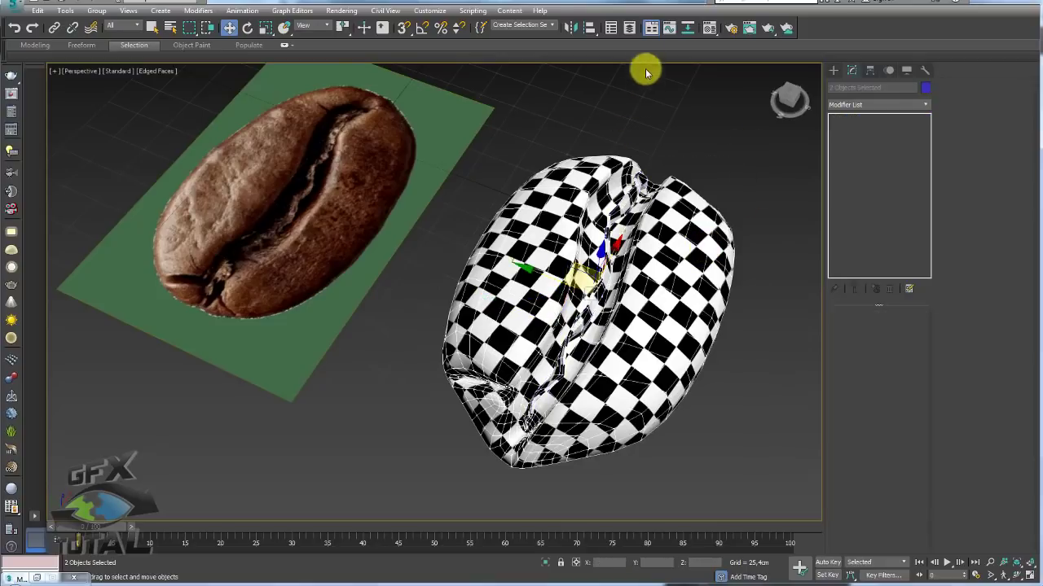
Step: Assign the second sample slot's grey material to the selected bean and strip
{"action": "left_click", "coordinate": [710, 29]}
{"action": "left_click", "coordinate": [811, 98]}
{"action": "left_click", "coordinate": [807, 222]}
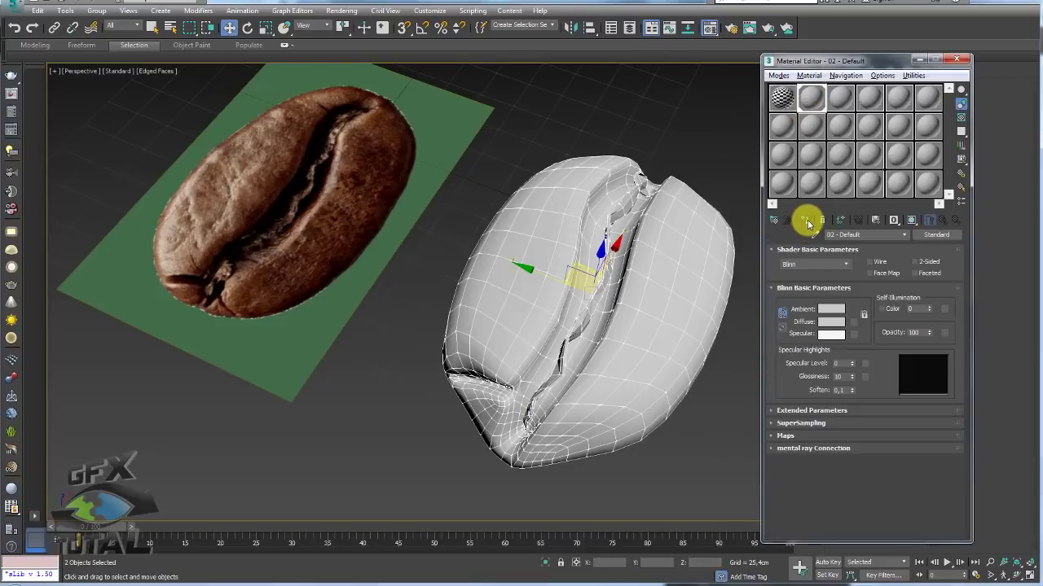
{"action": "left_click", "coordinate": [963, 60]}
Step: Orbit around the grey bean to inspect it, then select all objects in the scene
{"action": "mouse_move", "coordinate": [648, 243]}
{"action": "middle_mouse_down", "text": "alt"}
{"action": "mouse_move", "coordinate": [636, 296]}
{"action": "mouse_move", "coordinate": [660, 345]}
{"action": "mouse_move", "coordinate": [651, 256]}
{"action": "mouse_move", "coordinate": [610, 217]}
{"action": "mouse_move", "coordinate": [574, 229]}
{"action": "middle_mouse_up", "text": "alt"}
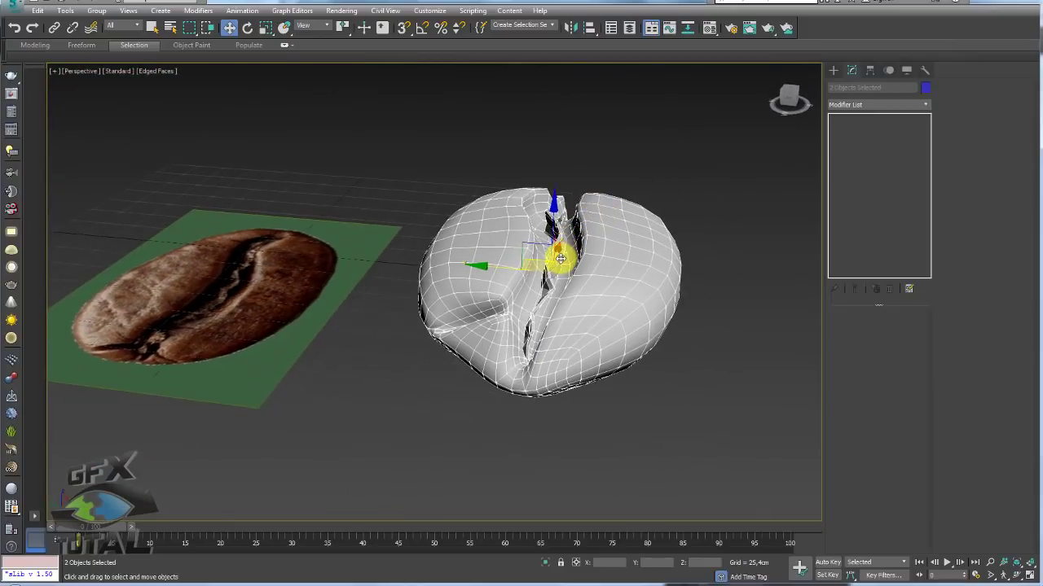
{"action": "left_click", "coordinate": [560, 259]}
{"action": "mouse_move", "coordinate": [670, 282]}
{"action": "middle_mouse_down", "text": "alt"}
{"action": "mouse_move", "coordinate": [616, 326]}
{"action": "mouse_move", "coordinate": [667, 319]}
{"action": "mouse_move", "coordinate": [663, 329]}
{"action": "mouse_move", "coordinate": [719, 305]}
{"action": "middle_mouse_up", "text": "alt"}
{"action": "middle_click_drag", "start_coordinate": [426, 368], "coordinate": [432, 351], "text": "alt"}
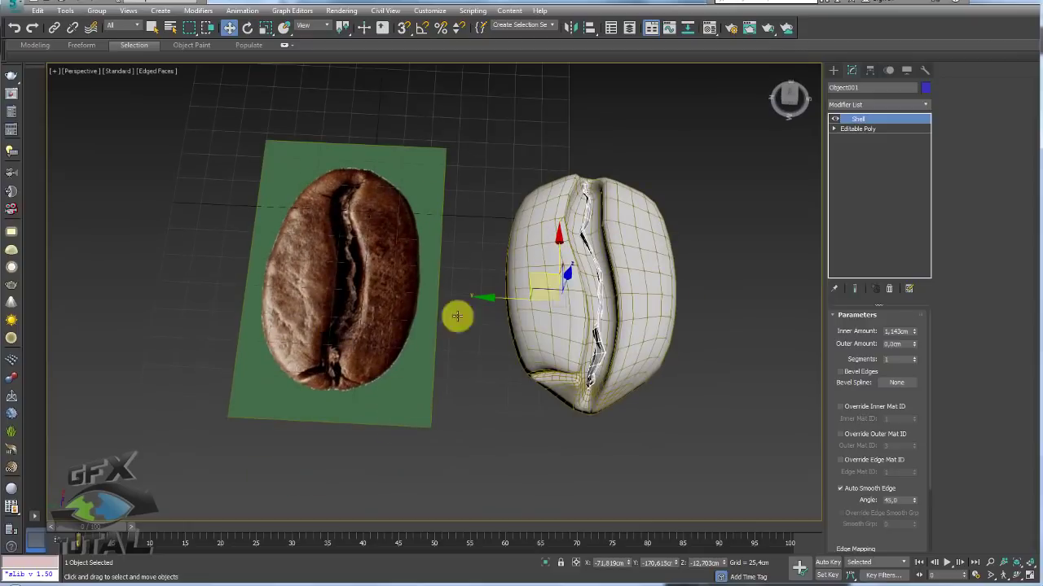
{"action": "key", "text": "ctrl+a"}
{"action": "scroll", "coordinate": [609, 319], "scroll_direction": "up", "scroll_amount": 3}
{"action": "middle_click_drag", "start_coordinate": [609, 319], "coordinate": [605, 319]}
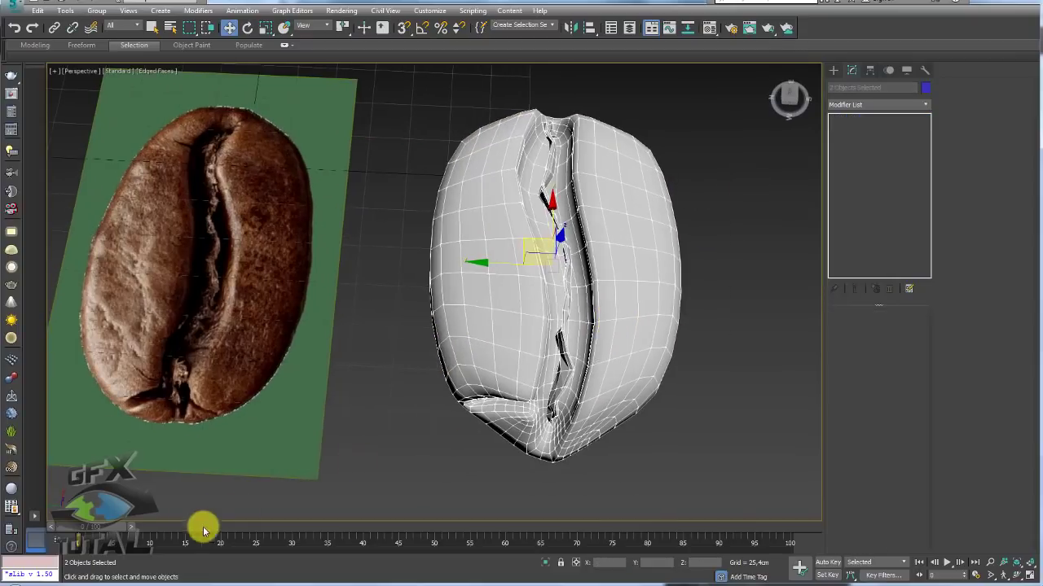
Step: View textura.jpg from the coffee images folder in Photo Viewer, minimize it, and switch to Photoshop
{"action": "left_click", "coordinate": [75, 583]}
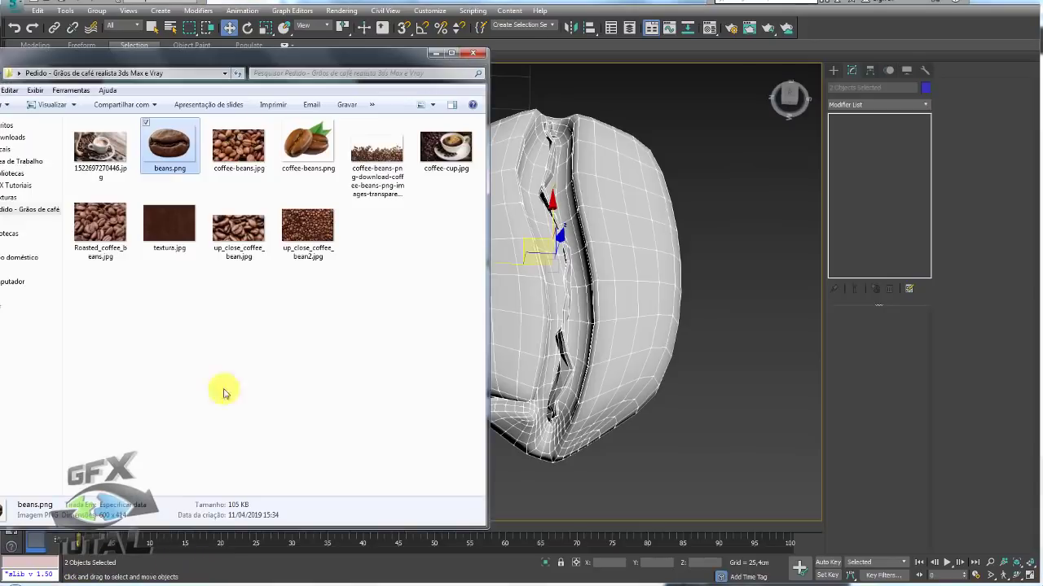
{"action": "double_click", "coordinate": [222, 218]}
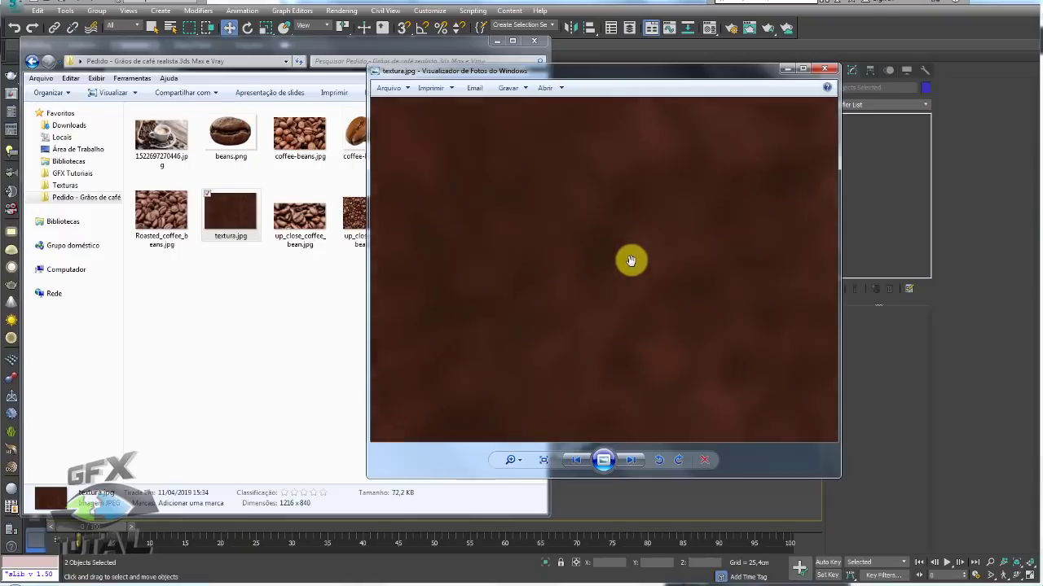
{"action": "scroll", "coordinate": [596, 225], "scroll_direction": "down", "scroll_amount": 1}
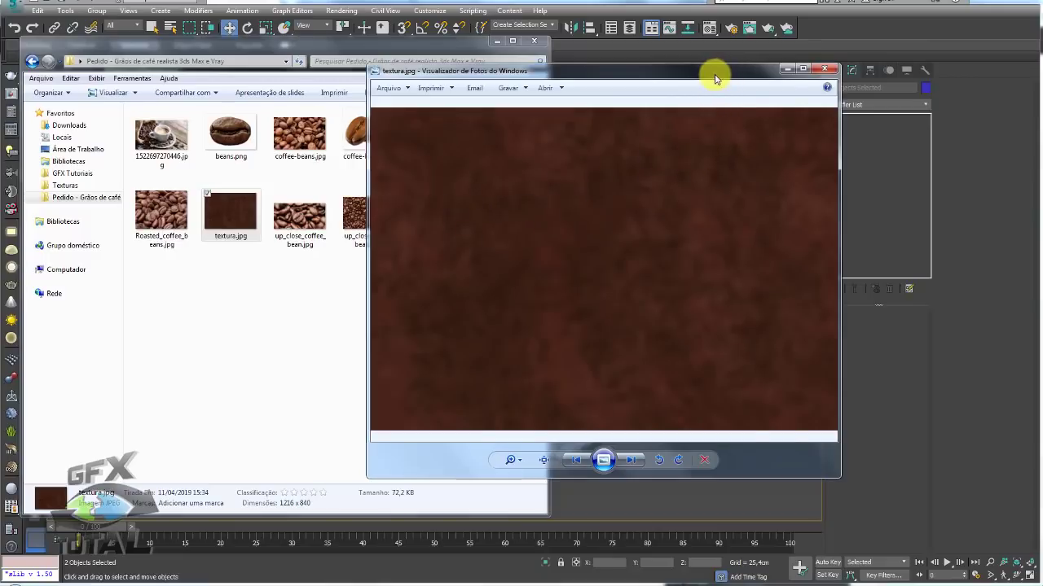
{"action": "left_click_drag", "start_coordinate": [715, 79], "coordinate": [687, 93]}
{"action": "left_click", "coordinate": [691, 90]}
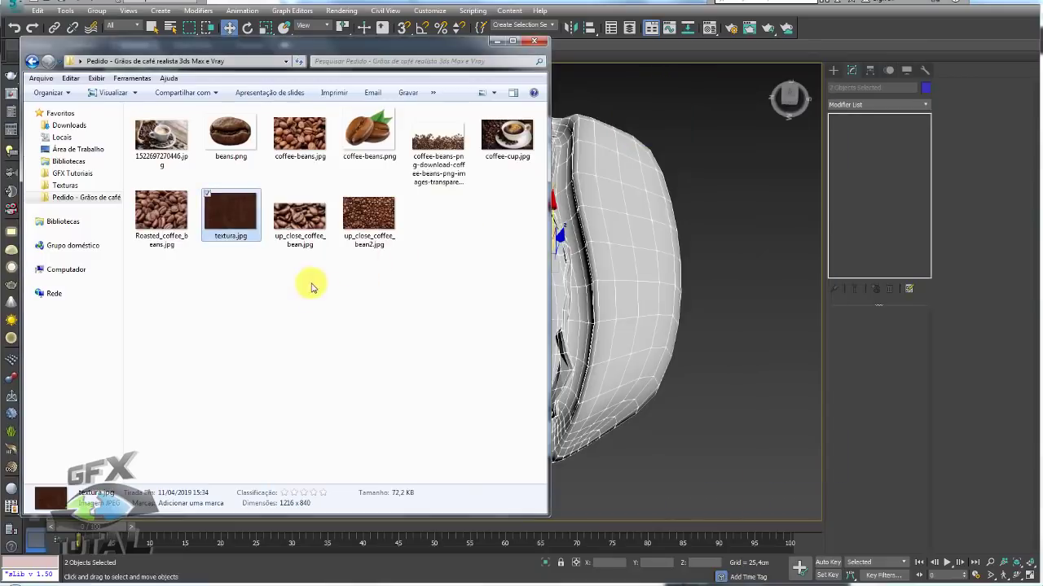
{"action": "left_click", "coordinate": [321, 581]}
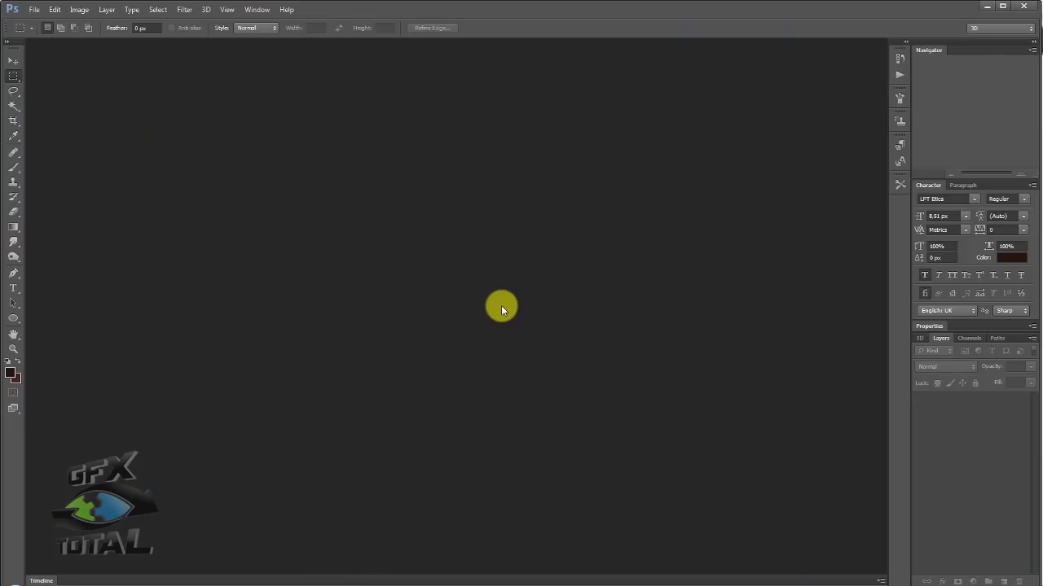
Step: Create a new 3000 × 3000 px document
{"action": "key", "text": "ctrl+n"}
{"action": "type", "text": "30"}
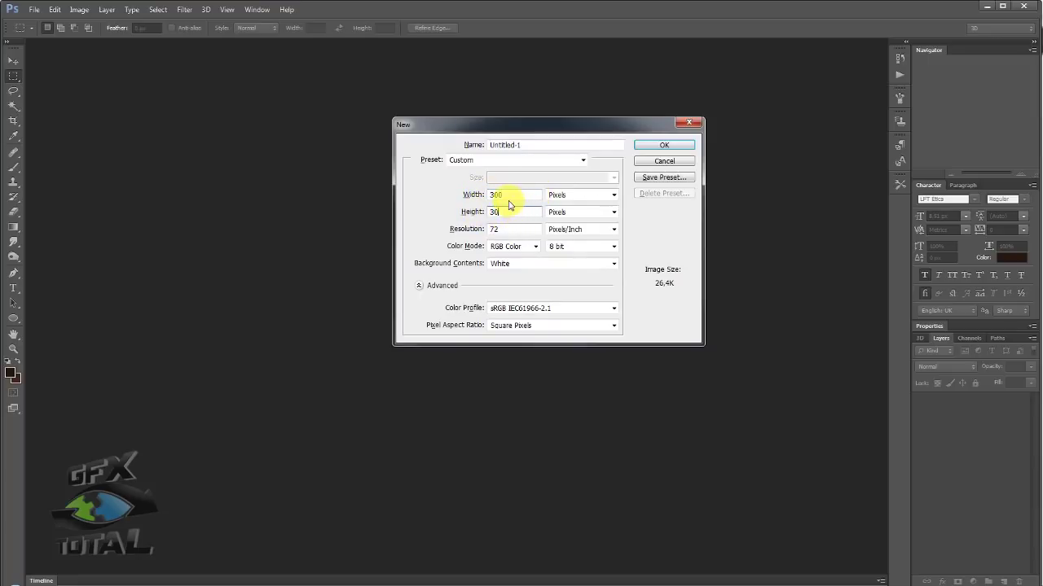
{"action": "type", "text": "00"}
{"action": "key", "text": "Return"}
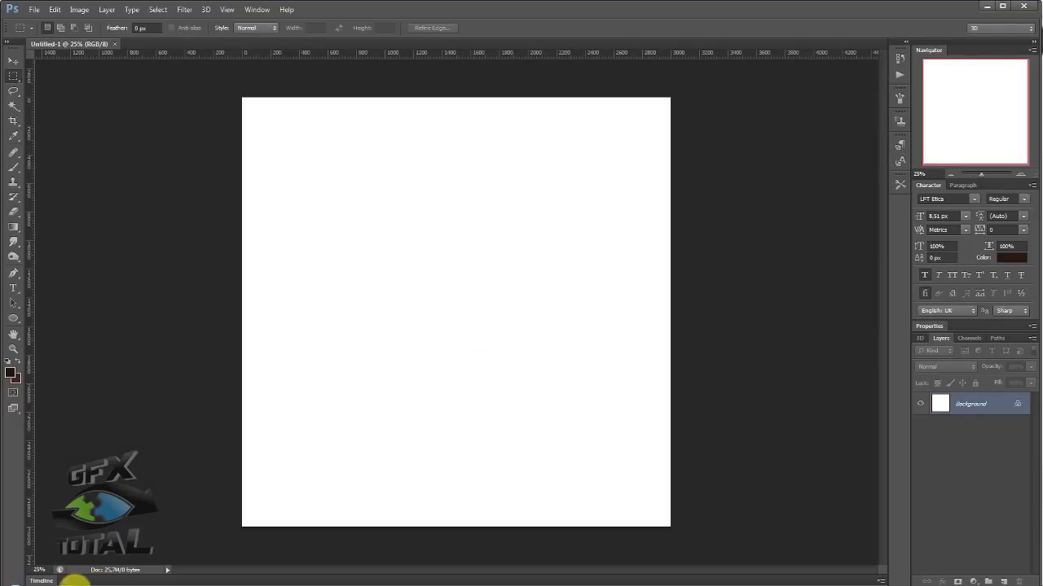
Step: Place beans.png from Explorer onto the canvas and enlarge it to about 475%
{"action": "left_click", "coordinate": [81, 580]}
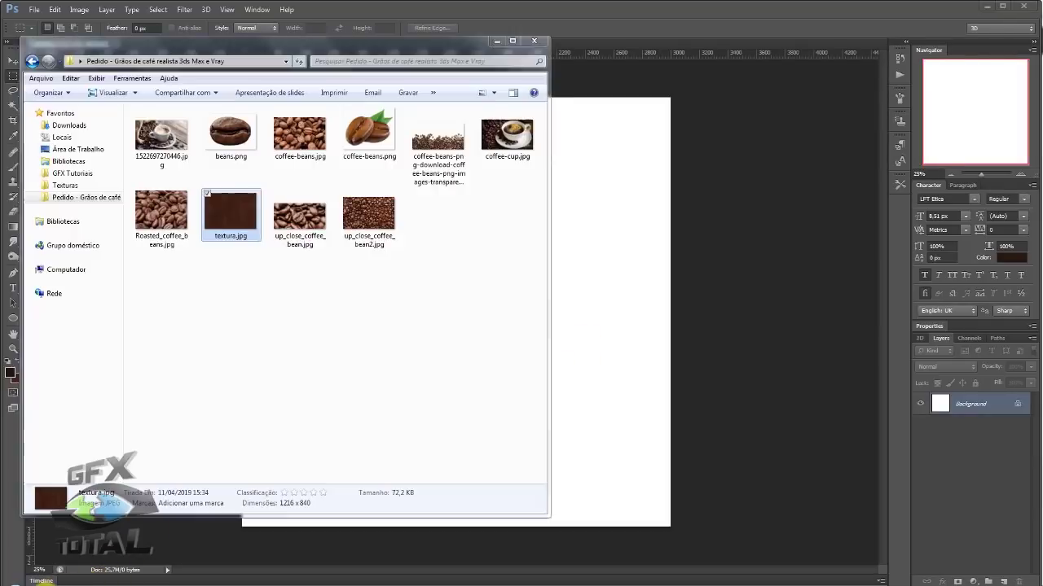
{"action": "left_click", "coordinate": [250, 151]}
{"action": "left_click_drag", "start_coordinate": [250, 150], "coordinate": [631, 315]}
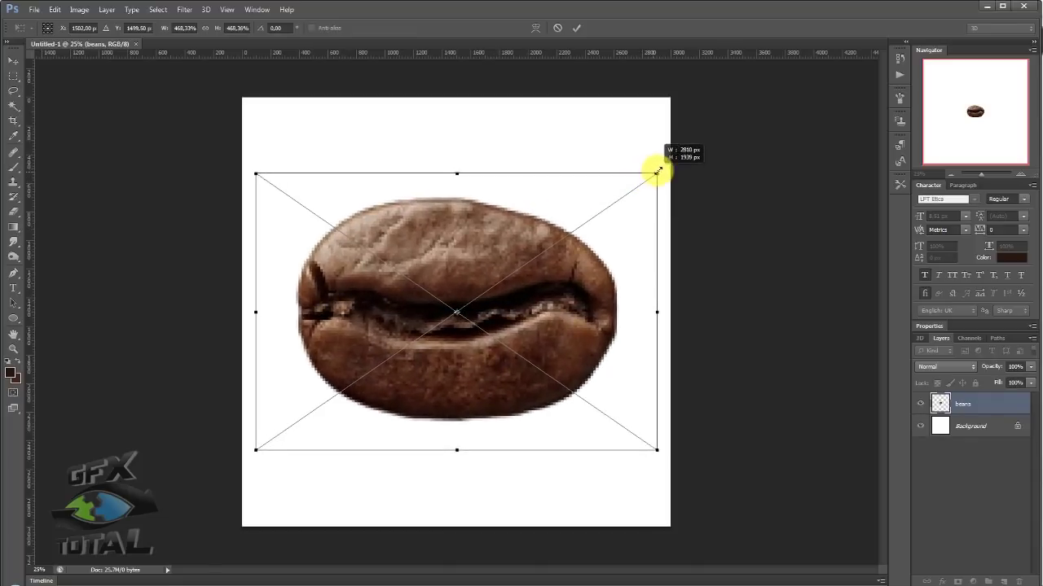
{"action": "left_click_drag", "start_coordinate": [501, 282], "coordinate": [660, 172]}
{"action": "key", "text": "Return"}
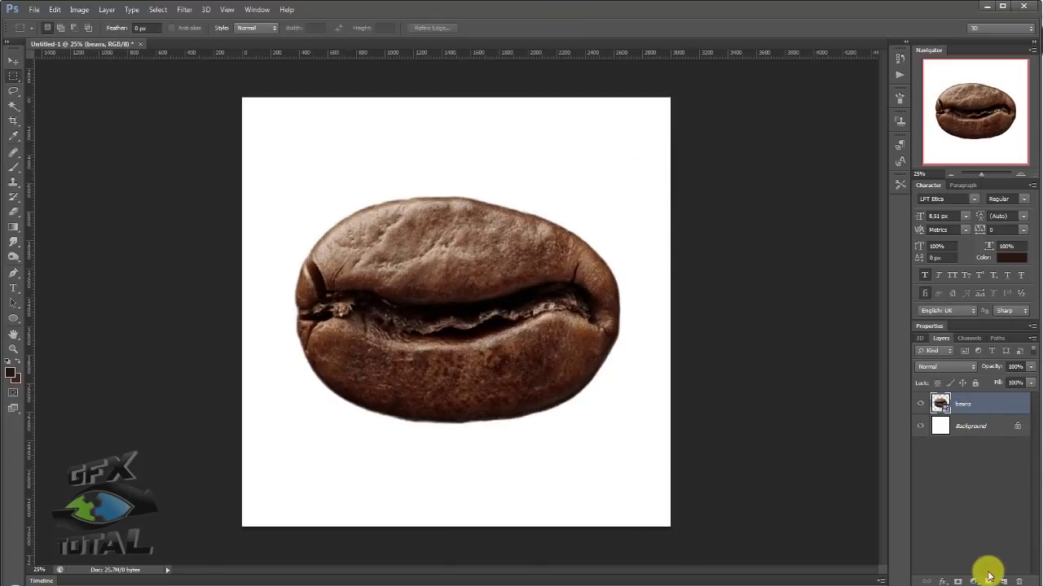
Step: Add a new layer above beans and paint dark strokes across the top of the canvas
{"action": "left_click", "coordinate": [1004, 581]}
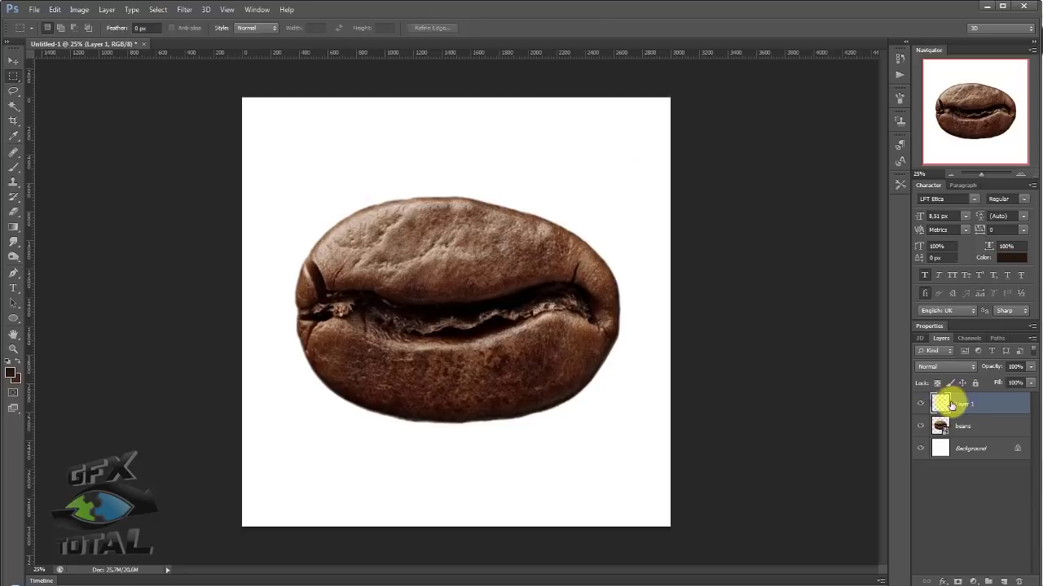
{"action": "left_click", "coordinate": [11, 138]}
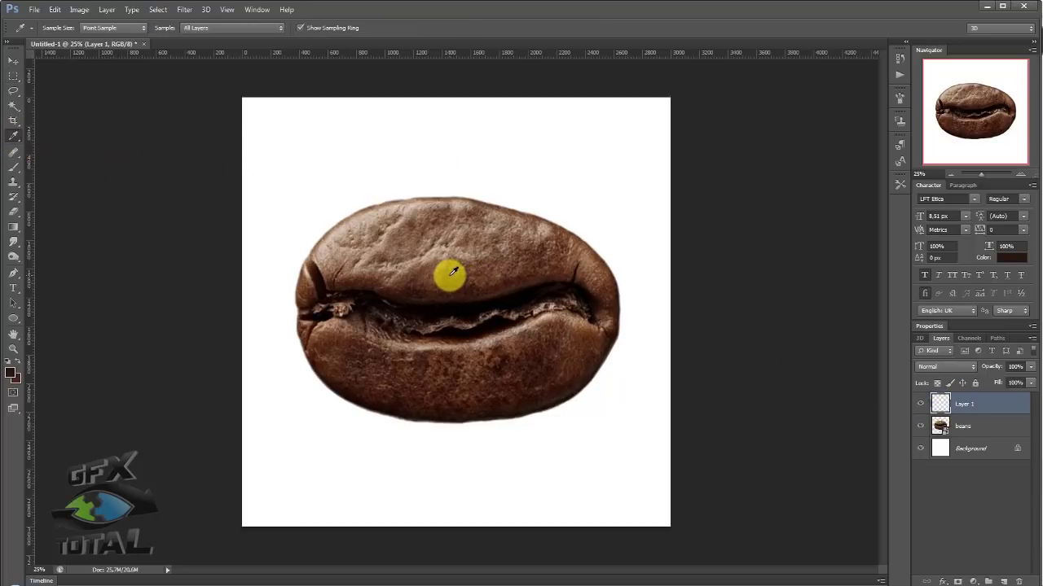
{"action": "left_click", "coordinate": [14, 169]}
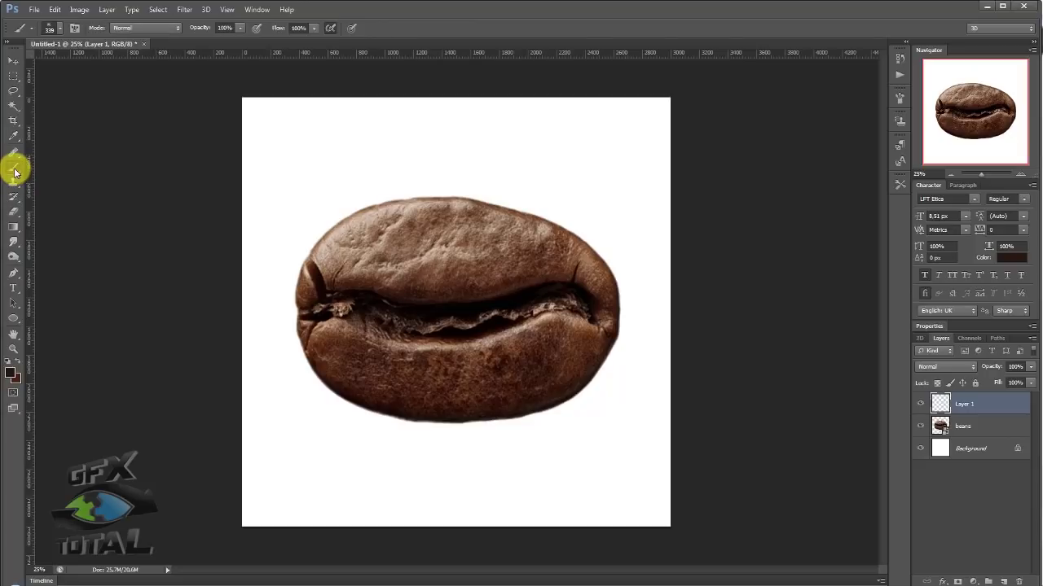
{"action": "mouse_move", "coordinate": [641, 114]}
{"action": "left_mouse_down"}
{"action": "mouse_move", "coordinate": [771, 226]}
{"action": "mouse_move", "coordinate": [98, 298]}
{"action": "mouse_move", "coordinate": [624, 310]}
{"action": "mouse_move", "coordinate": [242, 127]}
{"action": "mouse_move", "coordinate": [365, 258]}
{"action": "mouse_move", "coordinate": [449, 239]}
{"action": "left_mouse_up"}
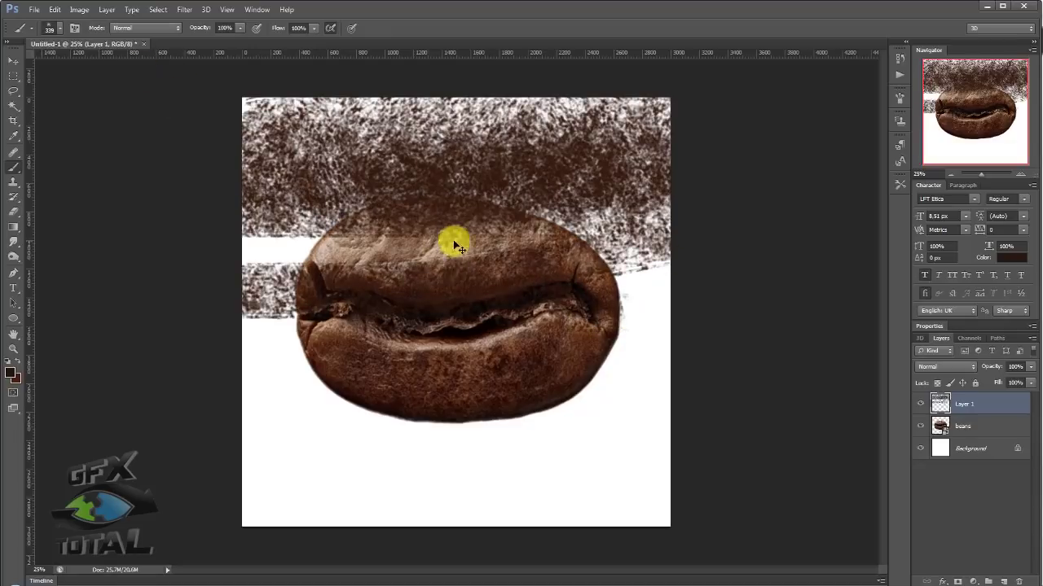
Step: Load Basic Brushes, paint dark brown with a ~960 px brush, and move beans above Layer 1
{"action": "left_click", "coordinate": [59, 31]}
{"action": "left_click", "coordinate": [178, 48]}
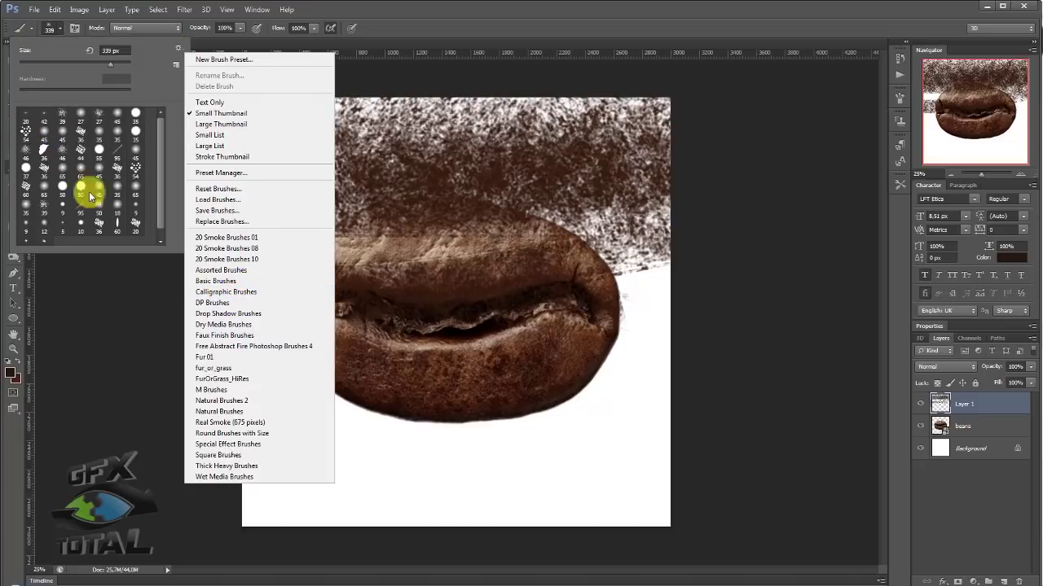
{"action": "left_click", "coordinate": [224, 282]}
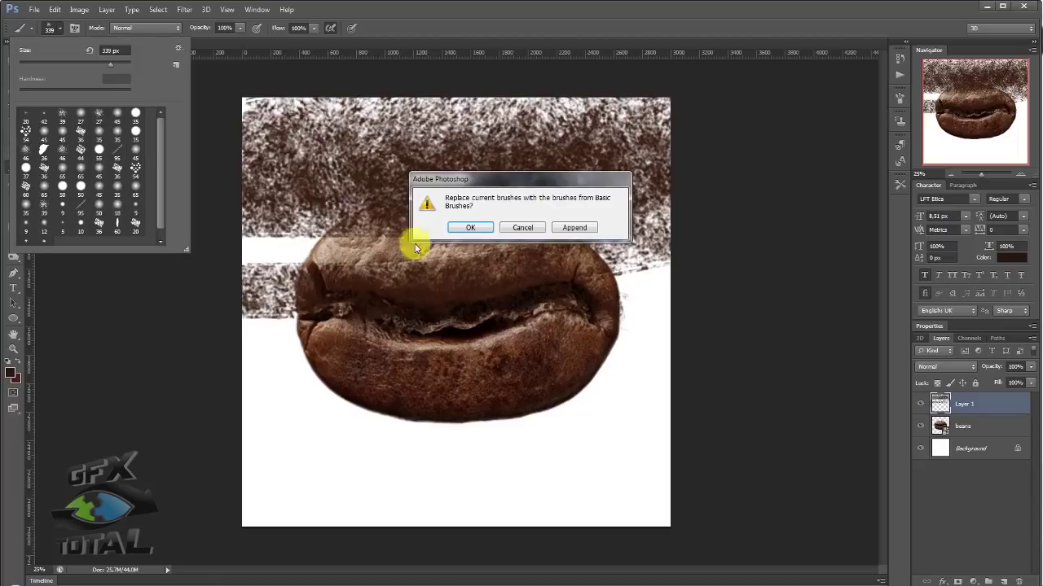
{"action": "left_click", "coordinate": [472, 229]}
{"action": "left_click", "coordinate": [153, 140]}
{"action": "right_click_drag", "start_coordinate": [424, 197], "coordinate": [493, 204], "text": "alt"}
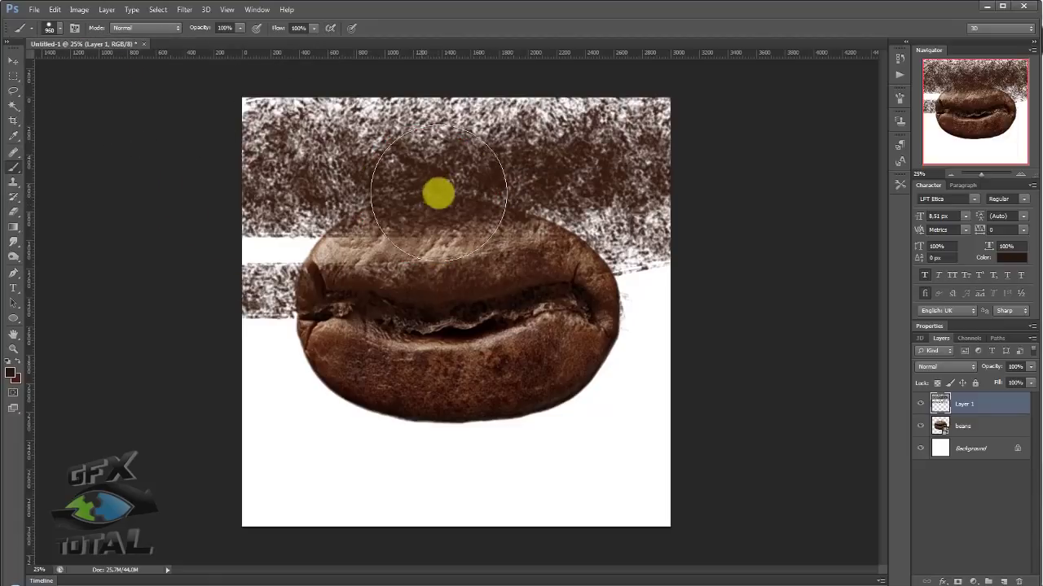
{"action": "mouse_move", "coordinate": [439, 193]}
{"action": "left_mouse_down"}
{"action": "mouse_move", "coordinate": [565, 152]}
{"action": "mouse_move", "coordinate": [179, 139]}
{"action": "mouse_move", "coordinate": [747, 244]}
{"action": "mouse_move", "coordinate": [726, 359]}
{"action": "mouse_move", "coordinate": [744, 443]}
{"action": "mouse_move", "coordinate": [770, 475]}
{"action": "mouse_move", "coordinate": [689, 500]}
{"action": "left_mouse_up"}
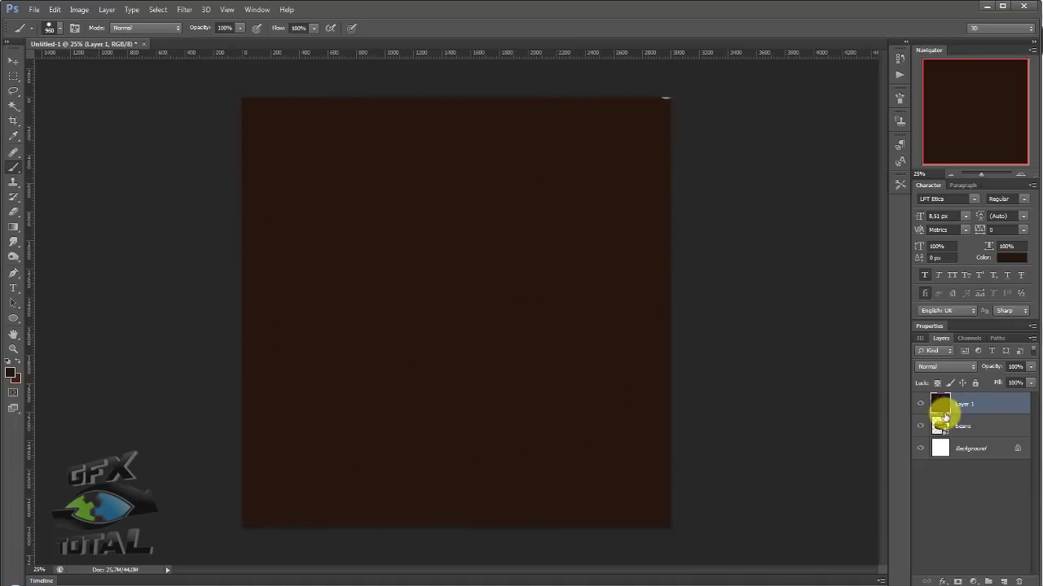
{"action": "left_click_drag", "start_coordinate": [942, 417], "coordinate": [943, 401]}
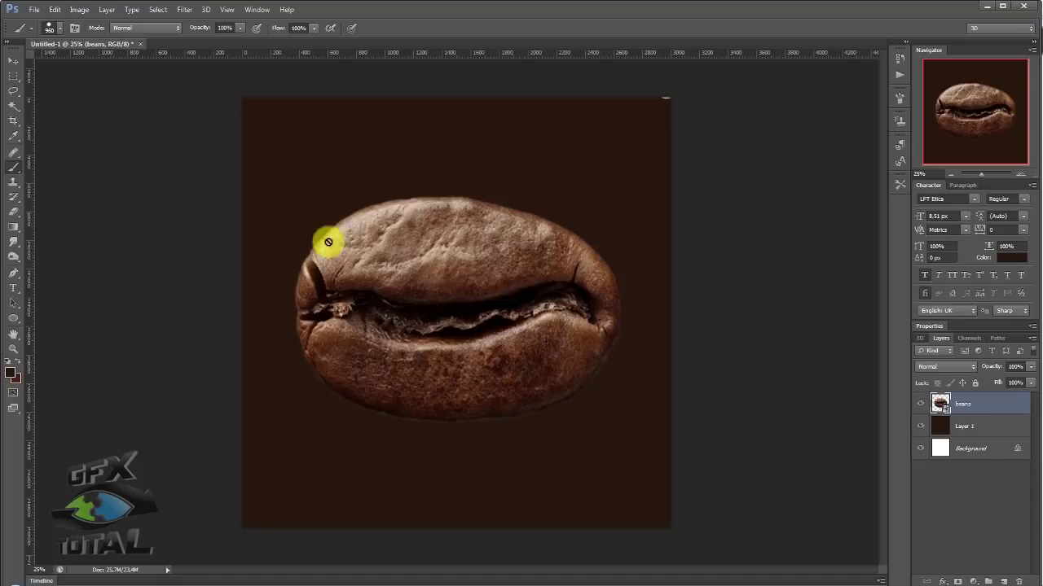
Step: Add Layer 2 above Layer 1 and load the M Brushes set, replacing the current brushes
{"action": "left_click", "coordinate": [992, 429]}
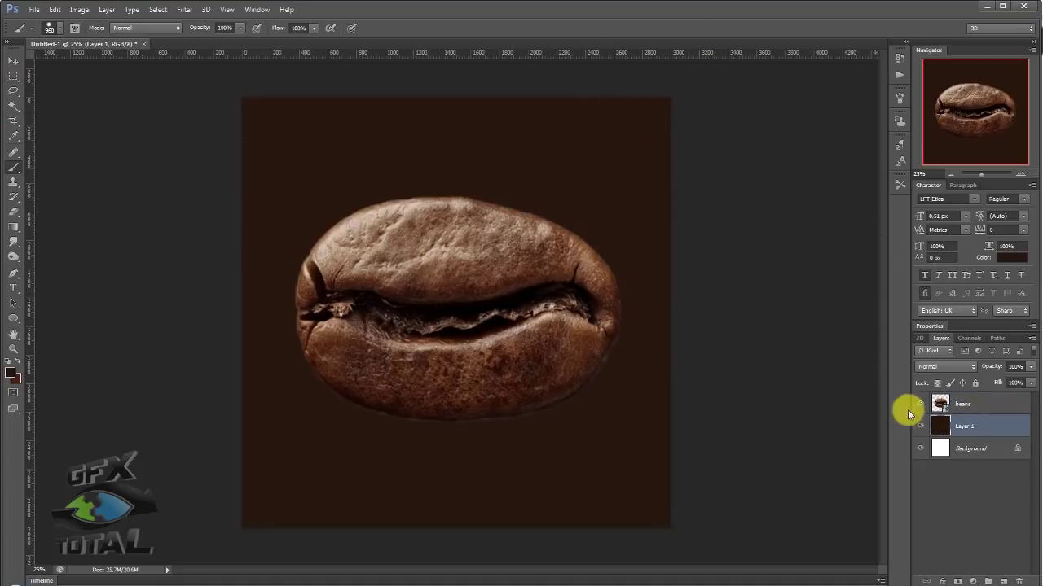
{"action": "left_click", "coordinate": [1003, 580]}
{"action": "left_click", "coordinate": [59, 27]}
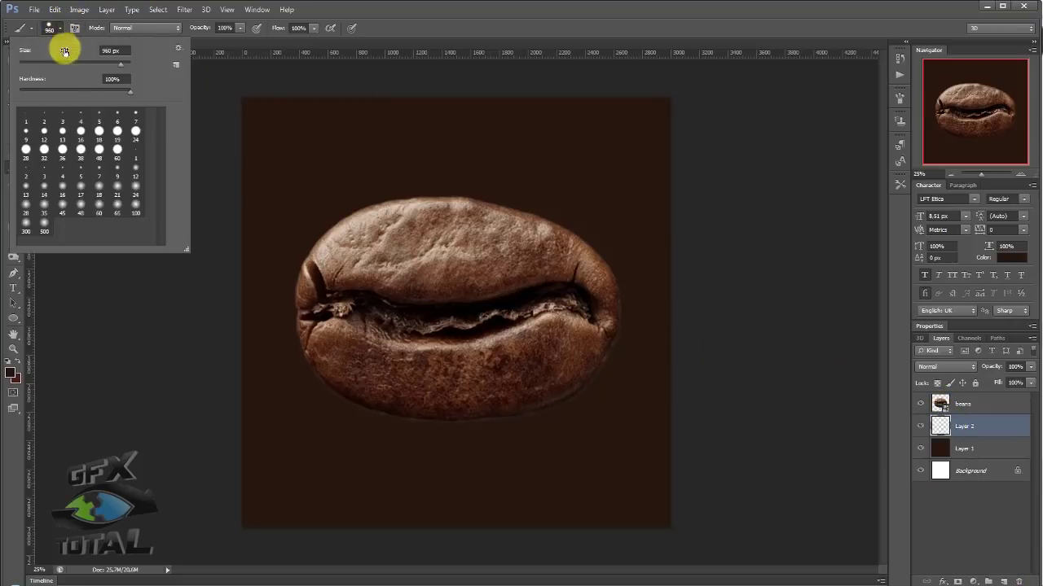
{"action": "left_click", "coordinate": [178, 47]}
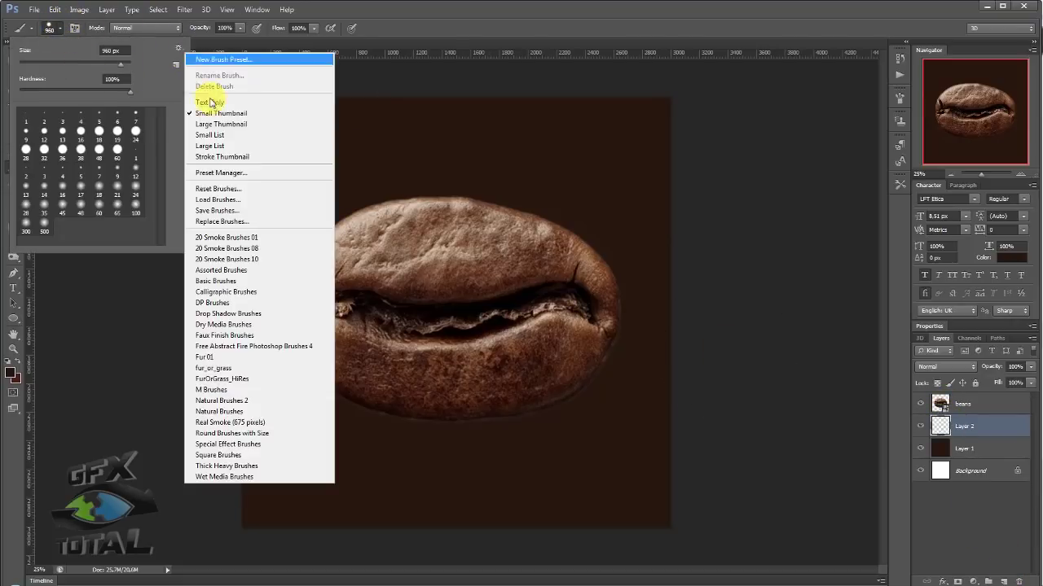
{"action": "left_click", "coordinate": [224, 303]}
{"action": "left_click", "coordinate": [471, 227]}
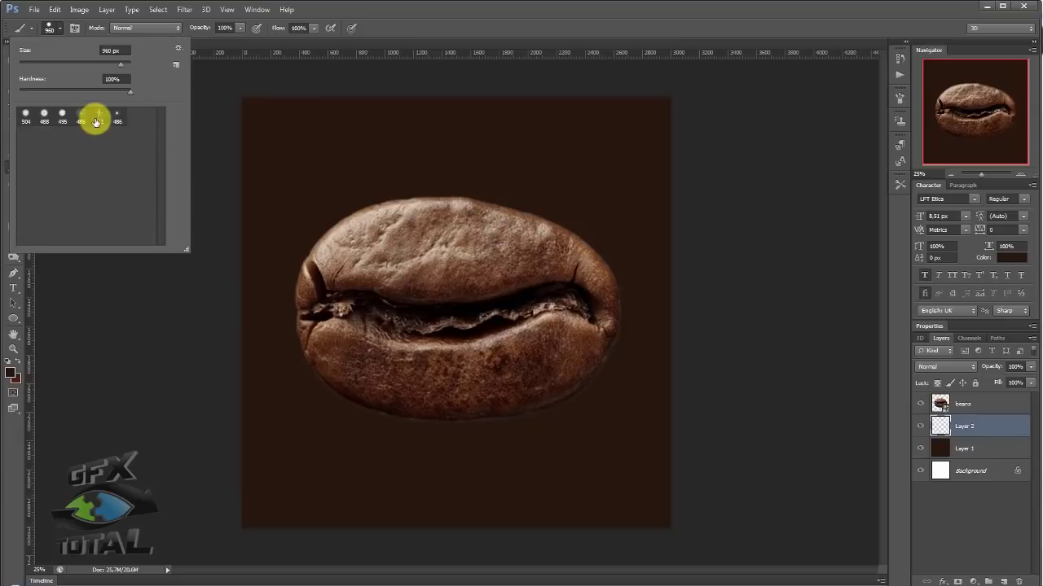
{"action": "left_click", "coordinate": [178, 51]}
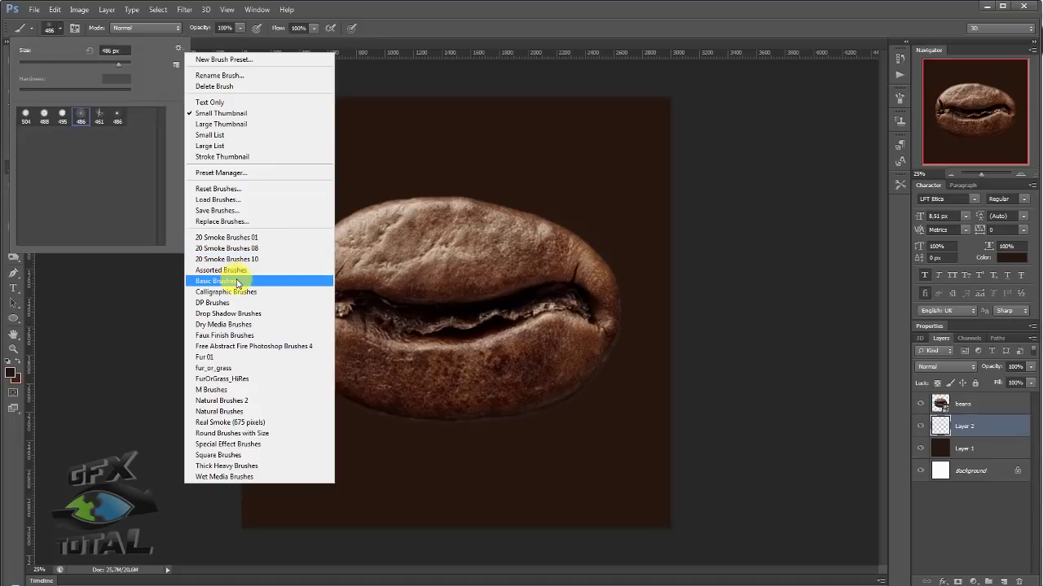
{"action": "left_click", "coordinate": [254, 392]}
{"action": "left_click", "coordinate": [482, 228]}
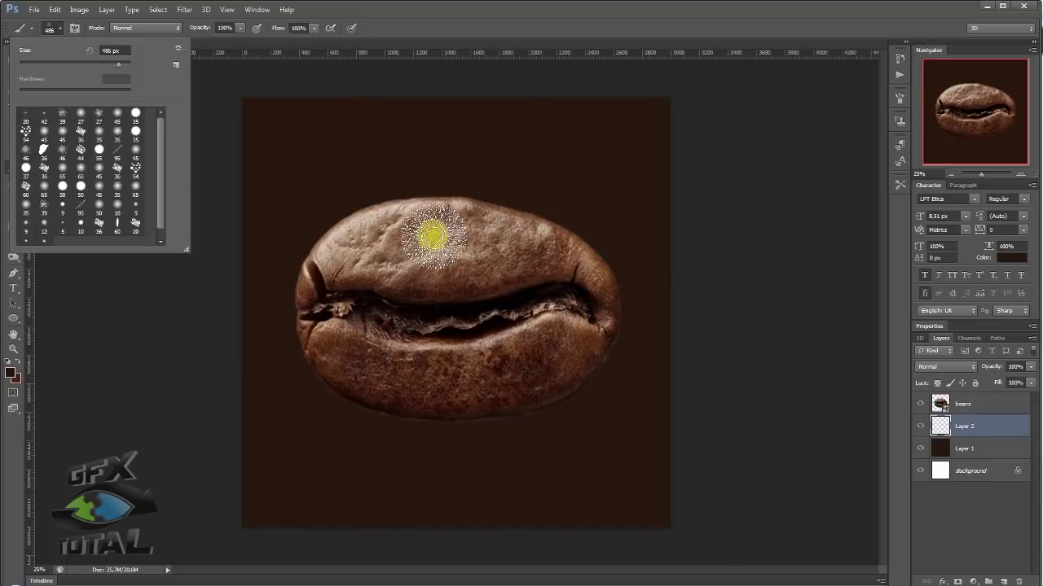
Step: Paint mottled light-brown texture with the 39 px brush enlarged to ~591 px, then pick dark brown
{"action": "left_click", "coordinate": [61, 115]}
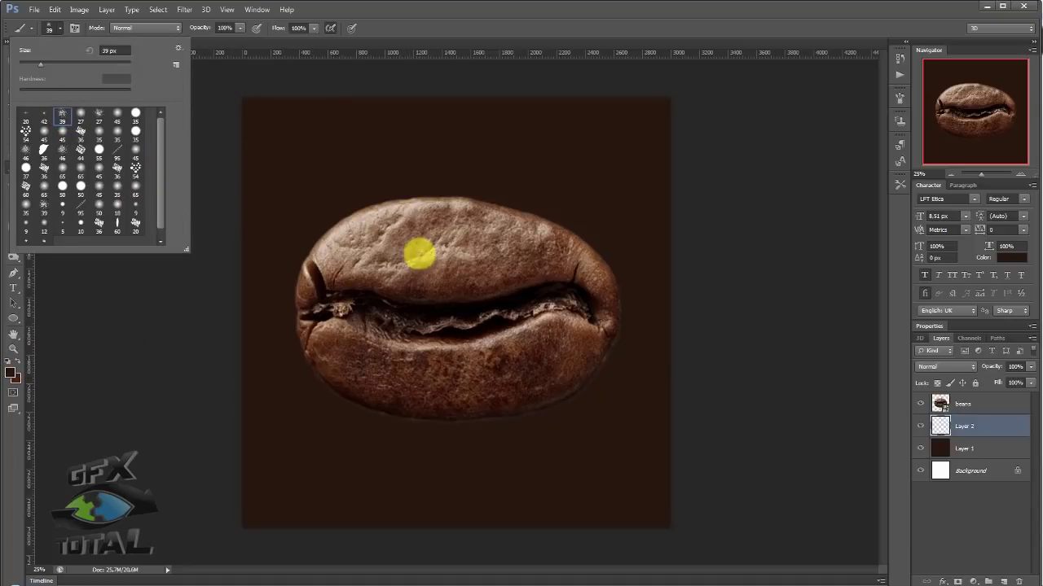
{"action": "left_click", "coordinate": [418, 275], "text": "alt"}
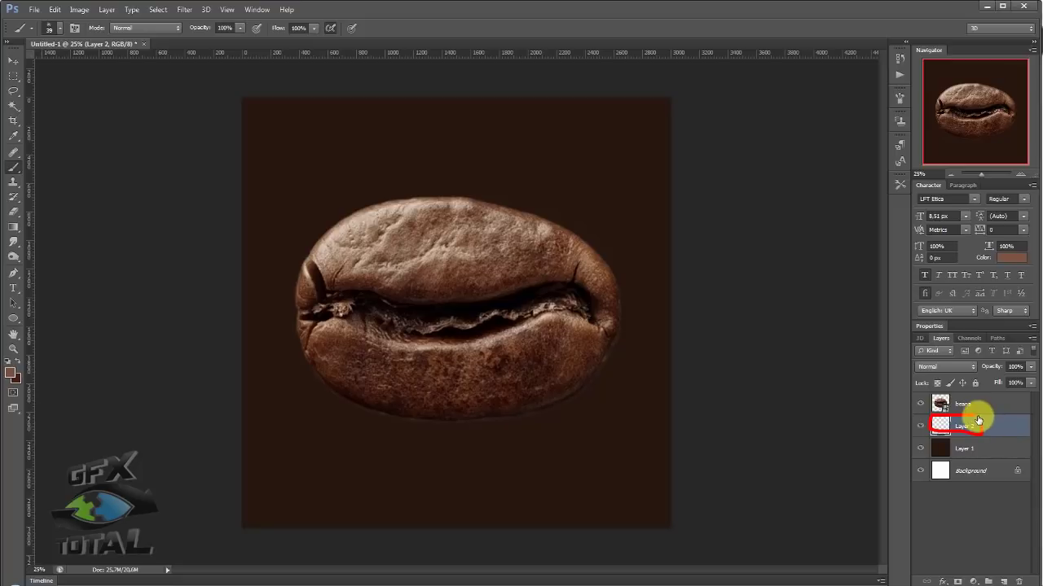
{"action": "right_click_drag", "start_coordinate": [483, 233], "coordinate": [486, 226], "text": "alt"}
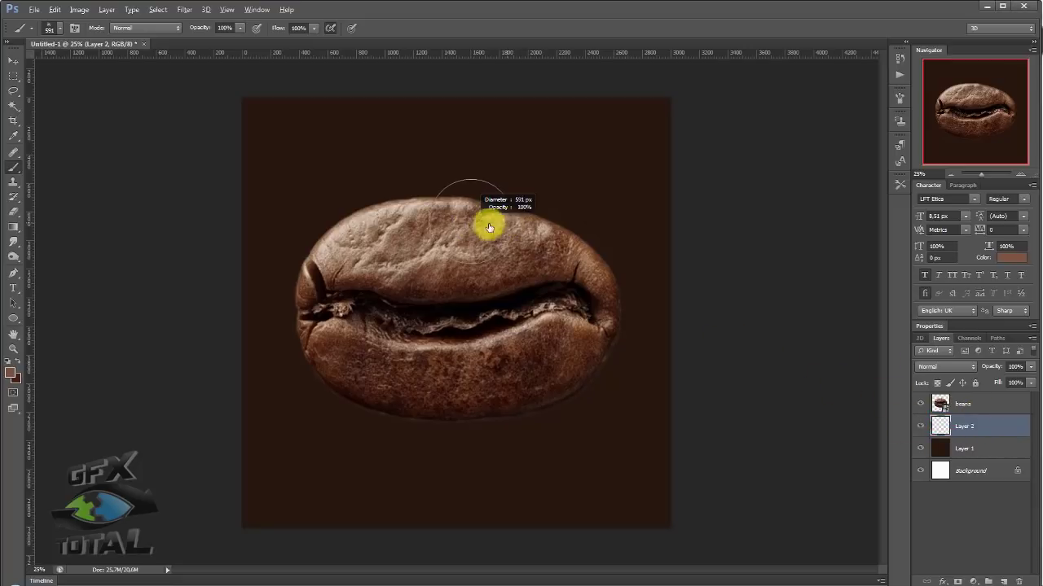
{"action": "left_click_drag", "start_coordinate": [268, 144], "coordinate": [391, 130]}
{"action": "mouse_move", "coordinate": [596, 132]}
{"action": "left_mouse_down"}
{"action": "mouse_move", "coordinate": [597, 214]}
{"action": "mouse_move", "coordinate": [212, 247]}
{"action": "mouse_move", "coordinate": [661, 323]}
{"action": "mouse_move", "coordinate": [407, 354]}
{"action": "mouse_move", "coordinate": [275, 448]}
{"action": "mouse_move", "coordinate": [691, 442]}
{"action": "mouse_move", "coordinate": [559, 522]}
{"action": "mouse_move", "coordinate": [216, 546]}
{"action": "mouse_move", "coordinate": [314, 530]}
{"action": "left_mouse_up"}
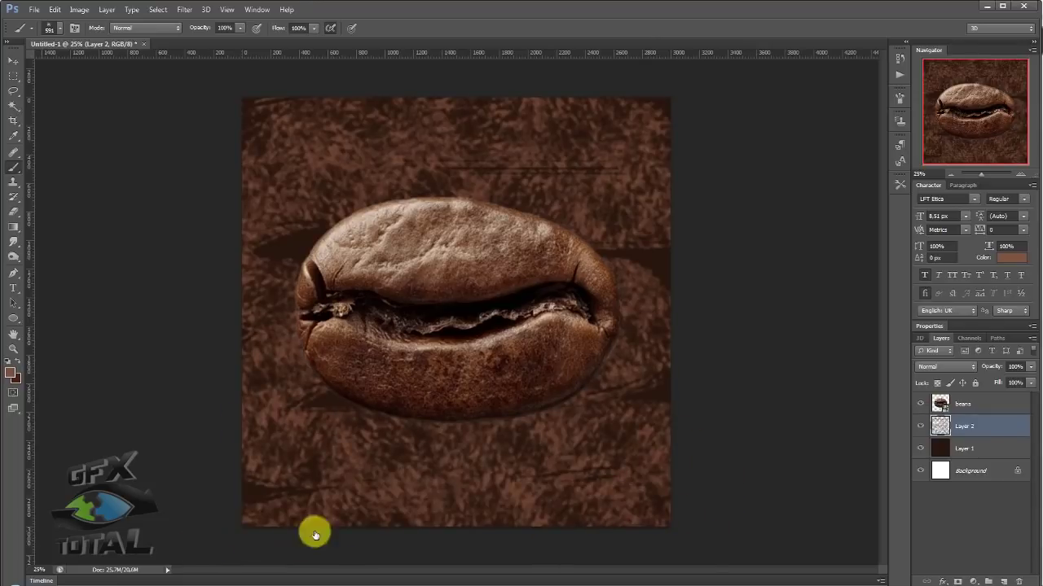
{"action": "left_click", "coordinate": [479, 339], "text": "alt"}
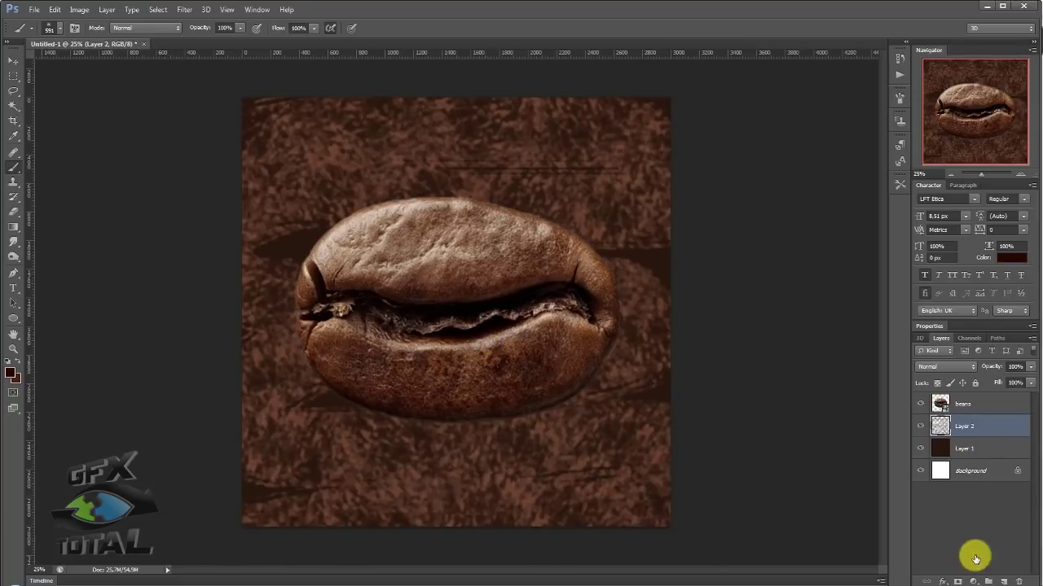
Step: Add Layer 3 and paint darker brown strokes across the background texture
{"action": "left_click", "coordinate": [1002, 582]}
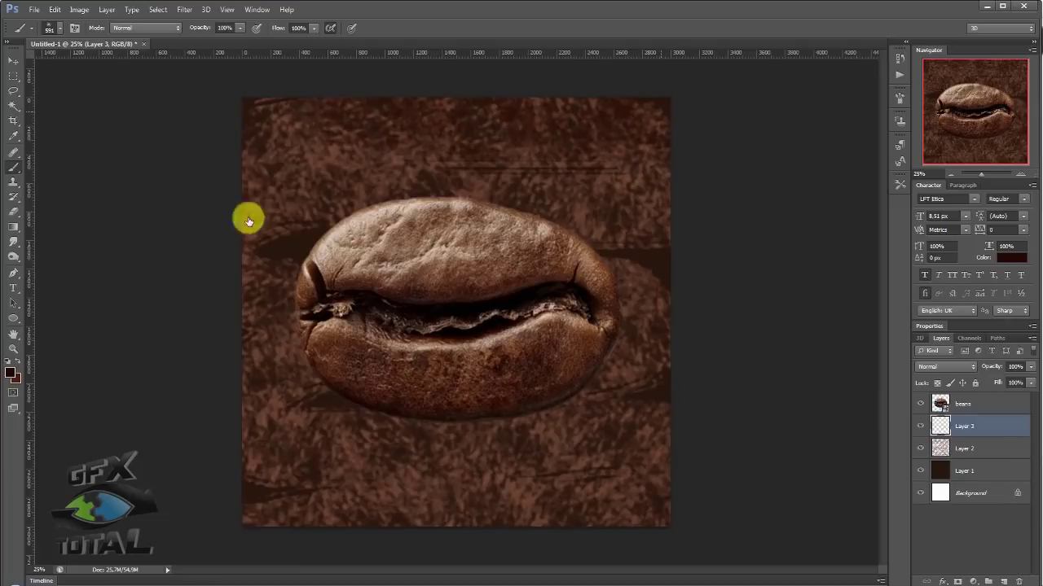
{"action": "left_click_drag", "start_coordinate": [698, 210], "coordinate": [472, 256]}
{"action": "mouse_move", "coordinate": [212, 356]}
{"action": "left_mouse_down"}
{"action": "mouse_move", "coordinate": [379, 487]}
{"action": "mouse_move", "coordinate": [240, 501]}
{"action": "mouse_move", "coordinate": [233, 513]}
{"action": "mouse_move", "coordinate": [387, 496]}
{"action": "left_mouse_up"}
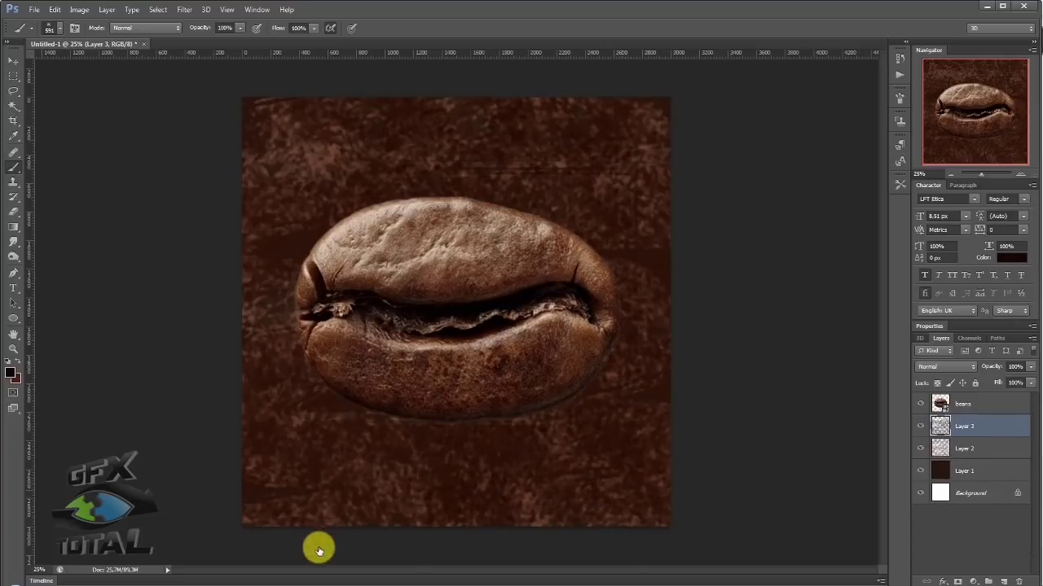
Step: Hide the coffee bean layer, enlarge the brush to about 927 px, and select Layers 1–3
{"action": "left_click", "coordinate": [921, 403]}
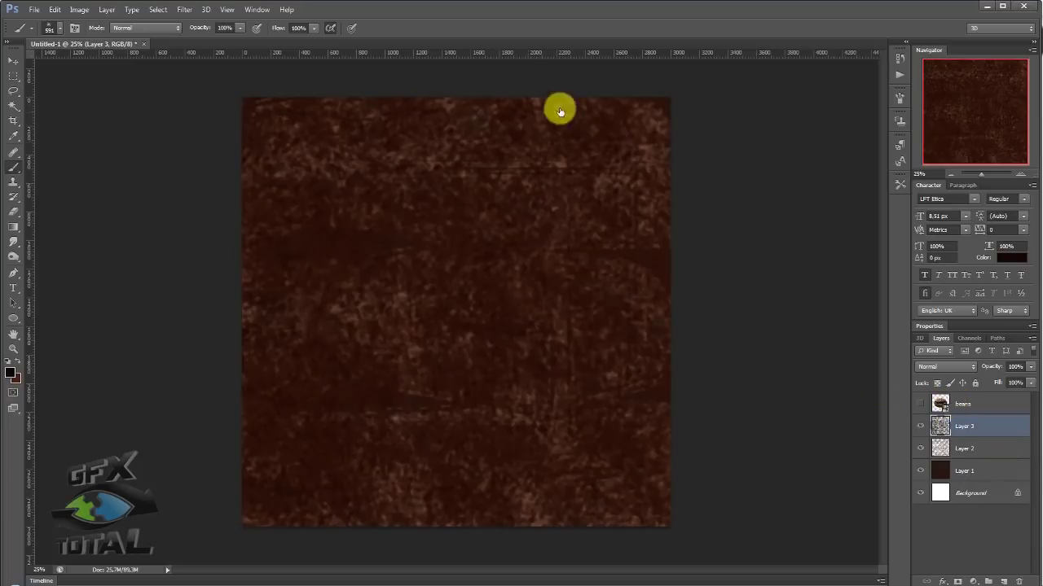
{"action": "right_click_drag", "start_coordinate": [423, 298], "coordinate": [443, 295], "text": "alt"}
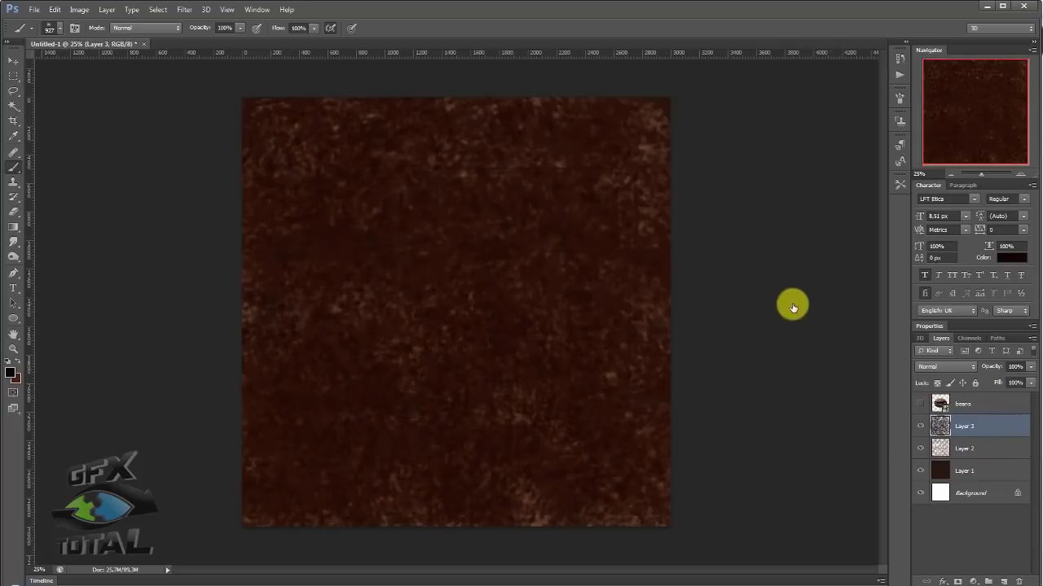
{"action": "left_click", "coordinate": [970, 473], "text": "shift"}
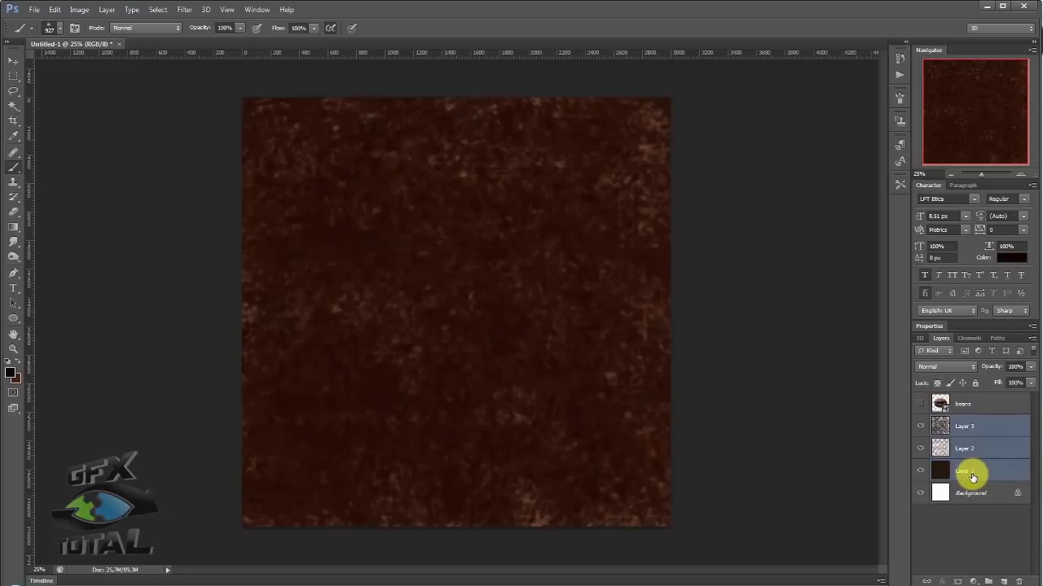
Step: Merge Layers 1–3, apply an 8.6 px Gaussian Blur, and return to 3ds Max
{"action": "key", "text": "ctrl+e"}
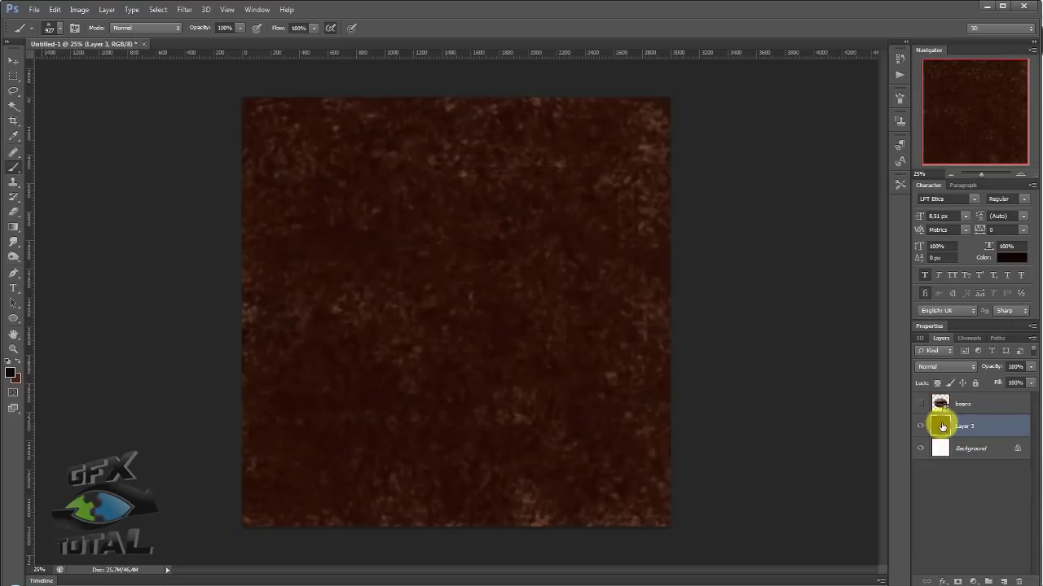
{"action": "left_click", "coordinate": [185, 10]}
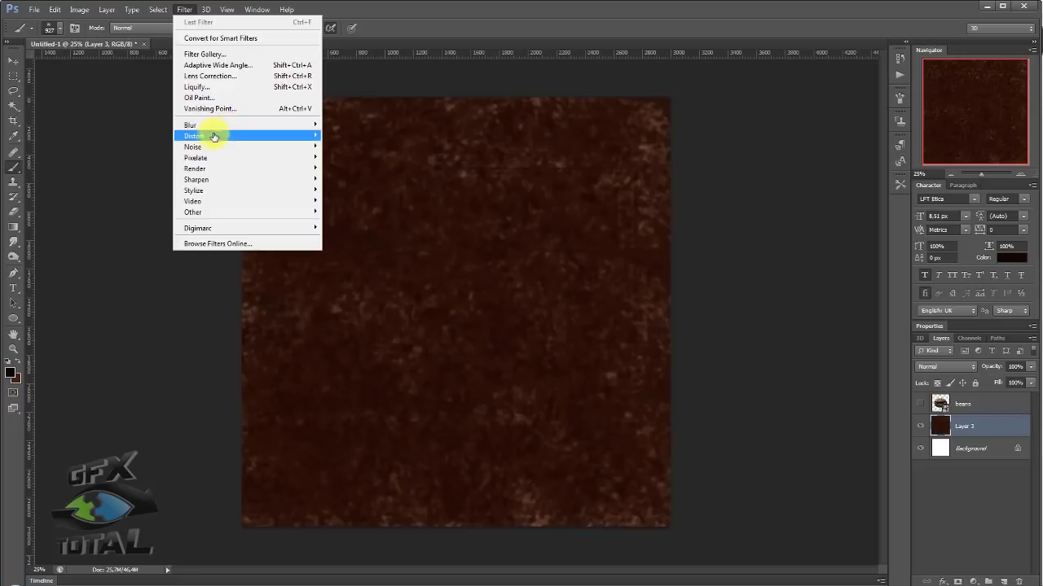
{"action": "mouse_move", "coordinate": [195, 125]}
{"action": "left_click", "coordinate": [139, 207]}
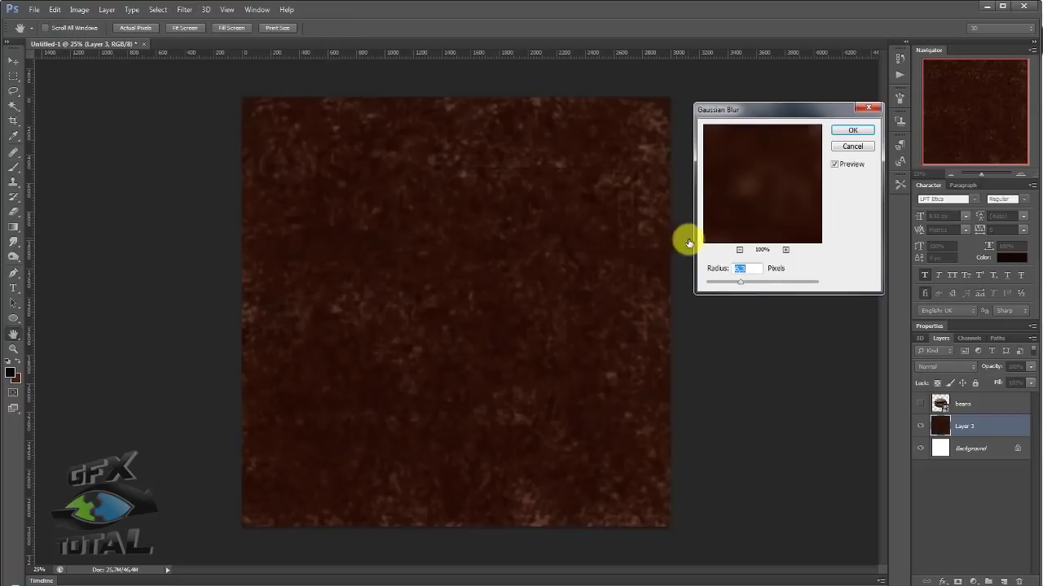
{"action": "left_click", "coordinate": [747, 286]}
{"action": "left_click", "coordinate": [851, 129]}
{"action": "key", "text": "b"}
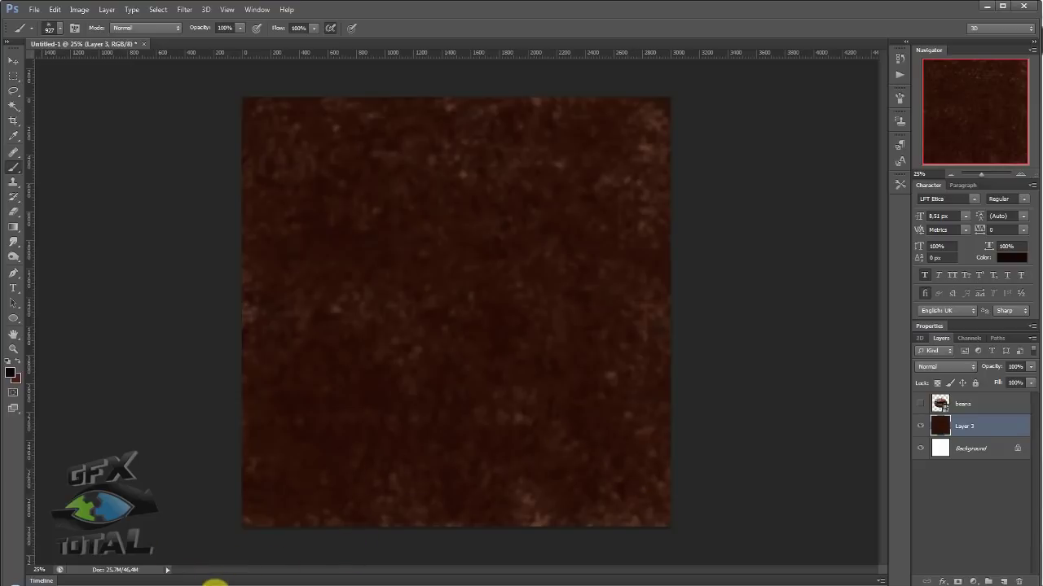
{"action": "left_click", "coordinate": [232, 580]}
{"action": "middle_click_drag", "start_coordinate": [633, 384], "coordinate": [658, 128], "text": "alt"}
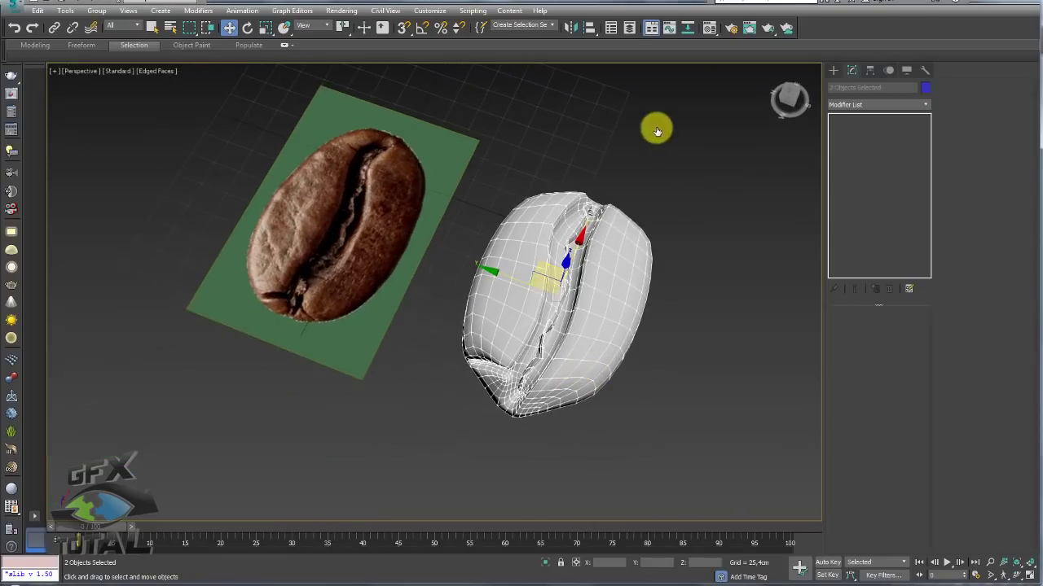
Step: Drag textura.jpg from the images folder onto the coffee bean mesh in the Perspective viewport
{"action": "left_click", "coordinate": [45, 583]}
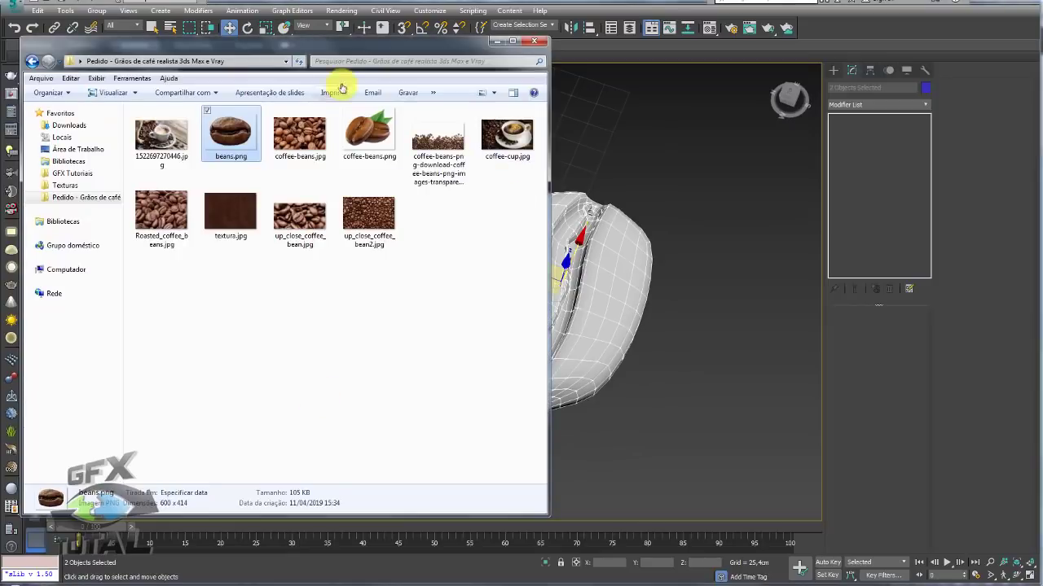
{"action": "mouse_move", "coordinate": [232, 213]}
{"action": "left_mouse_down"}
{"action": "mouse_move", "coordinate": [596, 318]}
{"action": "mouse_move", "coordinate": [599, 196]}
{"action": "left_mouse_up"}
{"action": "left_click", "coordinate": [630, 225]}
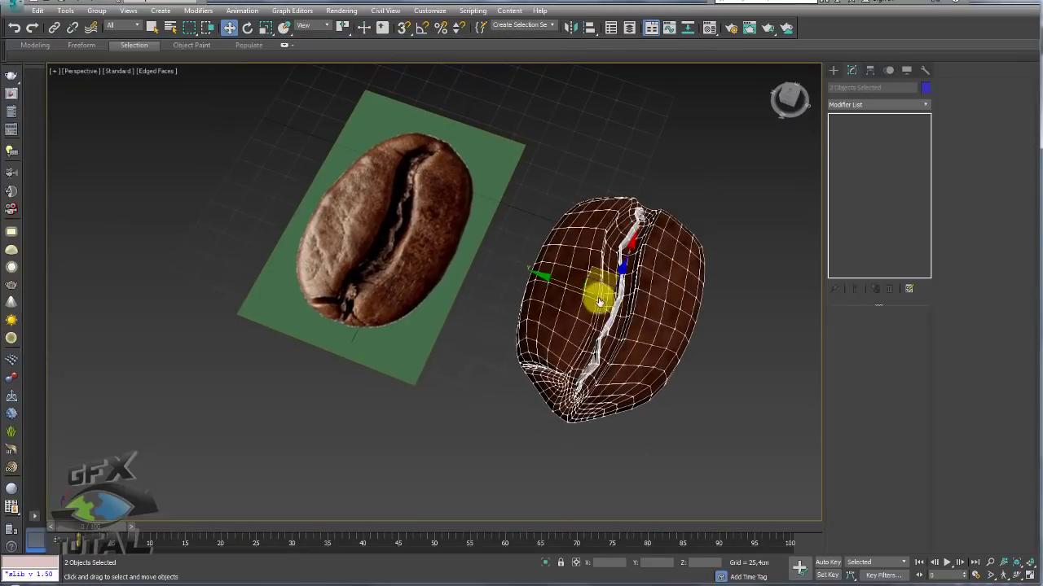
{"action": "key", "text": "alt+Tab"}
{"action": "mouse_move", "coordinate": [222, 210]}
{"action": "left_mouse_down"}
{"action": "mouse_move", "coordinate": [635, 236]}
{"action": "mouse_move", "coordinate": [621, 284]}
{"action": "left_mouse_up"}
{"action": "left_click", "coordinate": [628, 270]}
{"action": "mouse_move", "coordinate": [628, 269]}
{"action": "middle_mouse_down", "text": "alt"}
{"action": "mouse_move", "coordinate": [631, 391]}
{"action": "mouse_move", "coordinate": [616, 289]}
{"action": "mouse_move", "coordinate": [614, 299]}
{"action": "mouse_move", "coordinate": [691, 279]}
{"action": "mouse_move", "coordinate": [703, 40]}
{"action": "middle_mouse_up", "text": "alt"}
Step: Open the Material Editor, pick up the bean's material, and select an empty material slot
{"action": "left_click", "coordinate": [709, 27]}
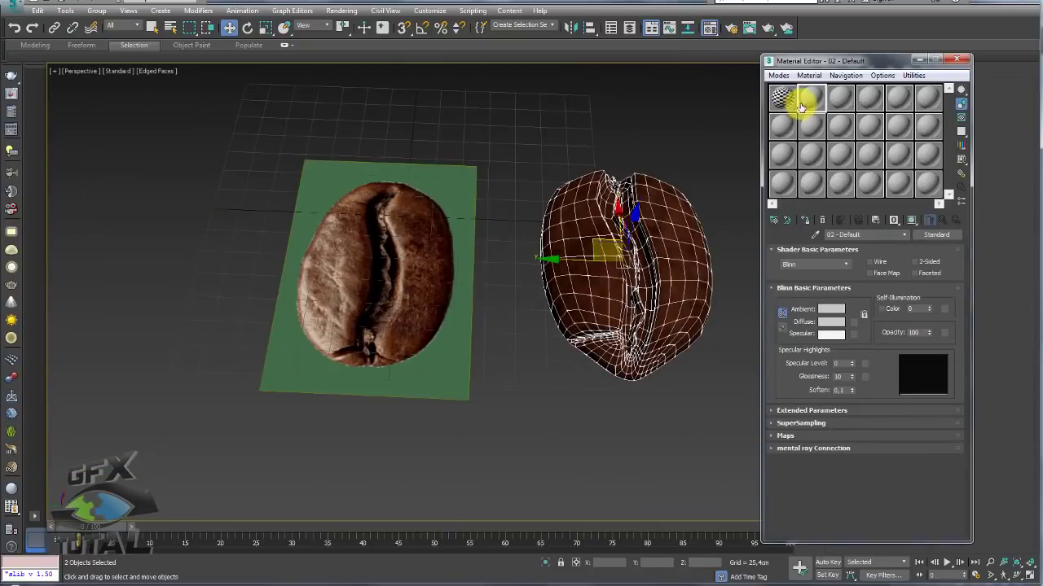
{"action": "left_click", "coordinate": [814, 238]}
{"action": "left_click", "coordinate": [678, 247]}
{"action": "middle_click_drag", "start_coordinate": [712, 237], "coordinate": [589, 266]}
{"action": "mouse_move", "coordinate": [692, 206]}
{"action": "middle_mouse_down", "text": "alt"}
{"action": "mouse_move", "coordinate": [693, 235]}
{"action": "mouse_move", "coordinate": [761, 206]}
{"action": "middle_mouse_up", "text": "alt"}
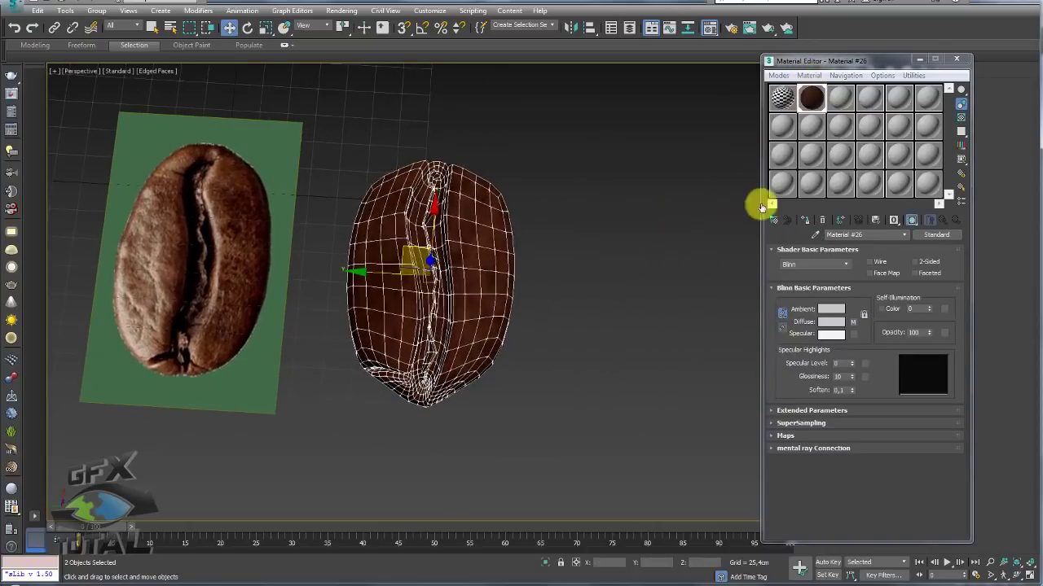
{"action": "left_click", "coordinate": [836, 105]}
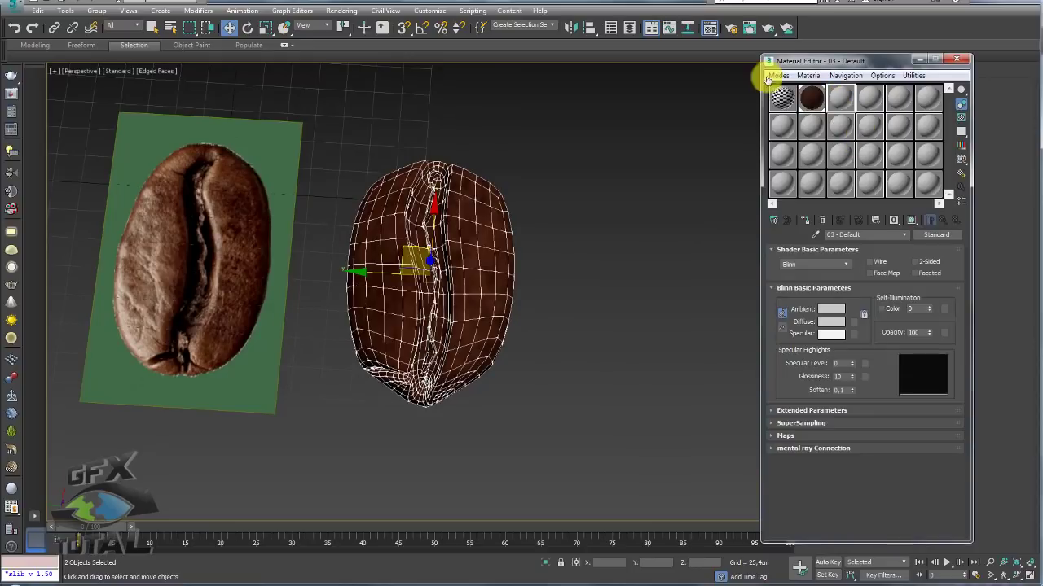
Step: Set the renderer to V-Ray with a Bucket image sampler
{"action": "left_click", "coordinate": [730, 31]}
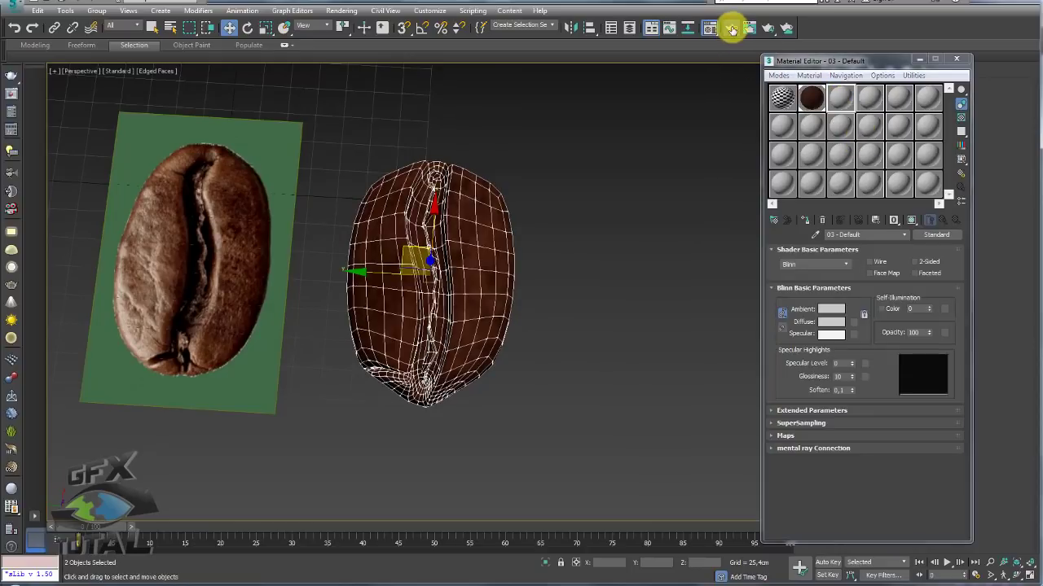
{"action": "left_click", "coordinate": [235, 102]}
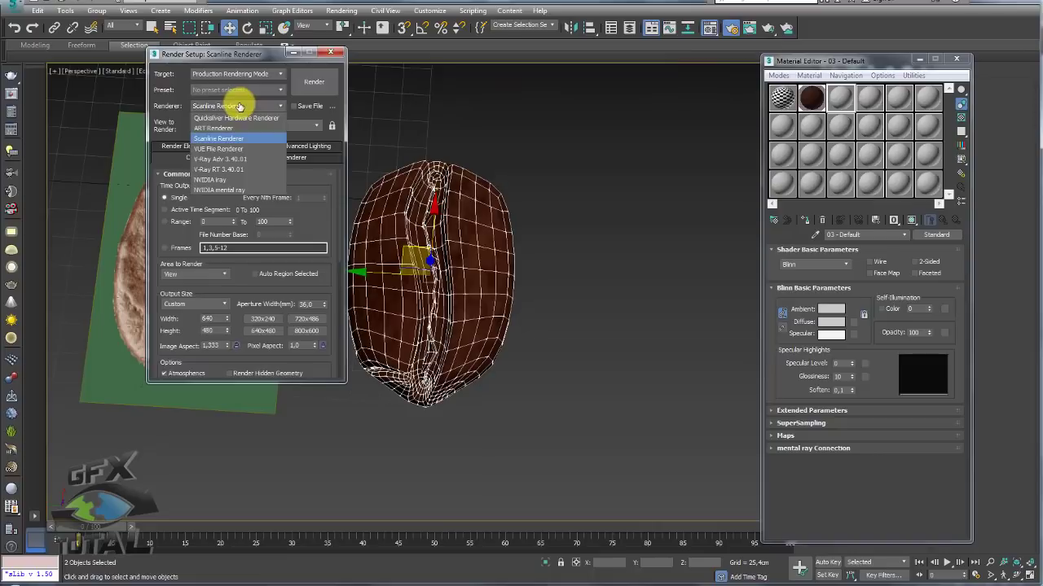
{"action": "left_click", "coordinate": [229, 160]}
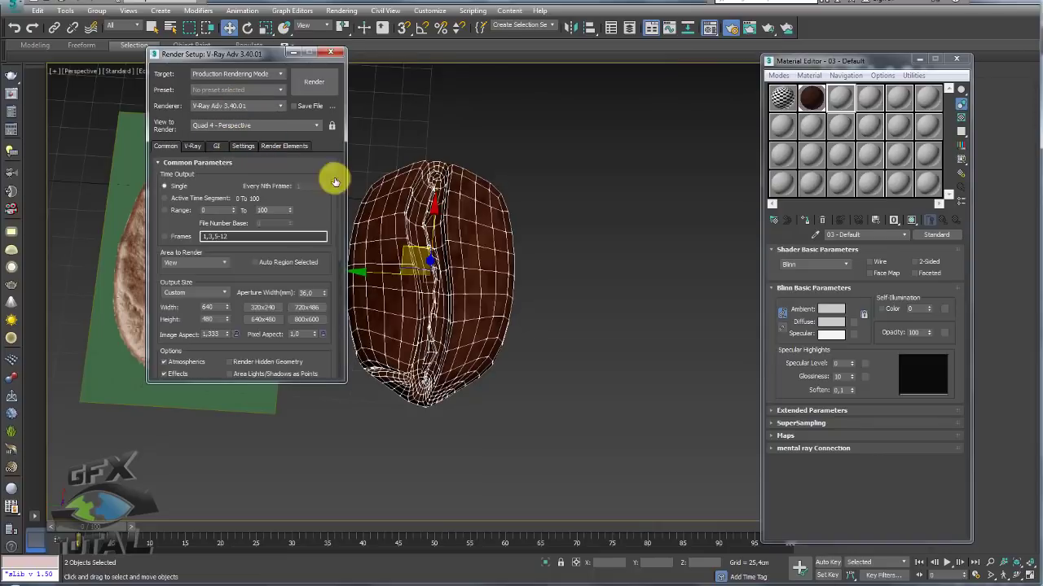
{"action": "left_click", "coordinate": [192, 148]}
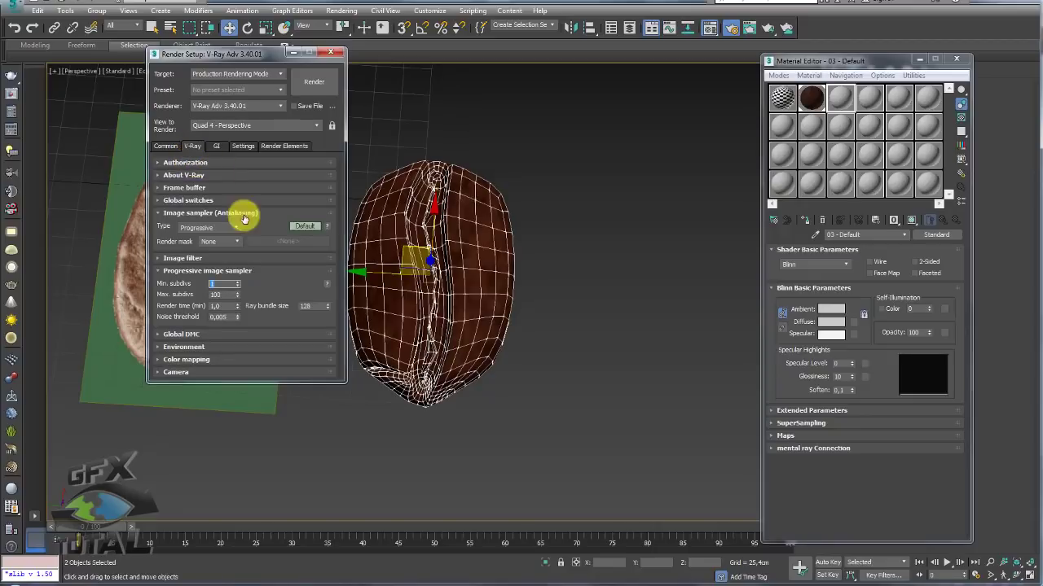
{"action": "left_click", "coordinate": [237, 229]}
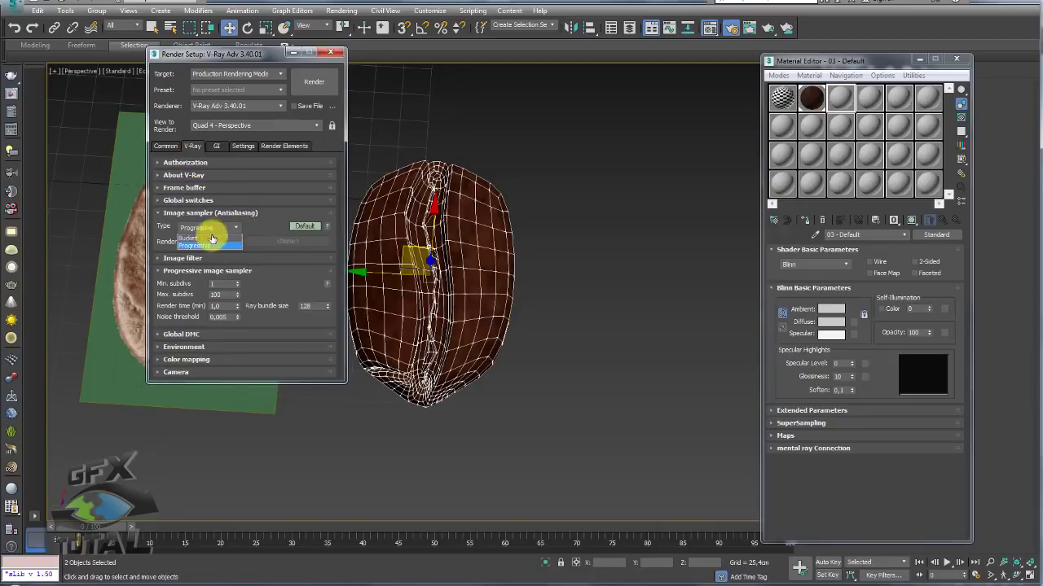
{"action": "left_click", "coordinate": [209, 238]}
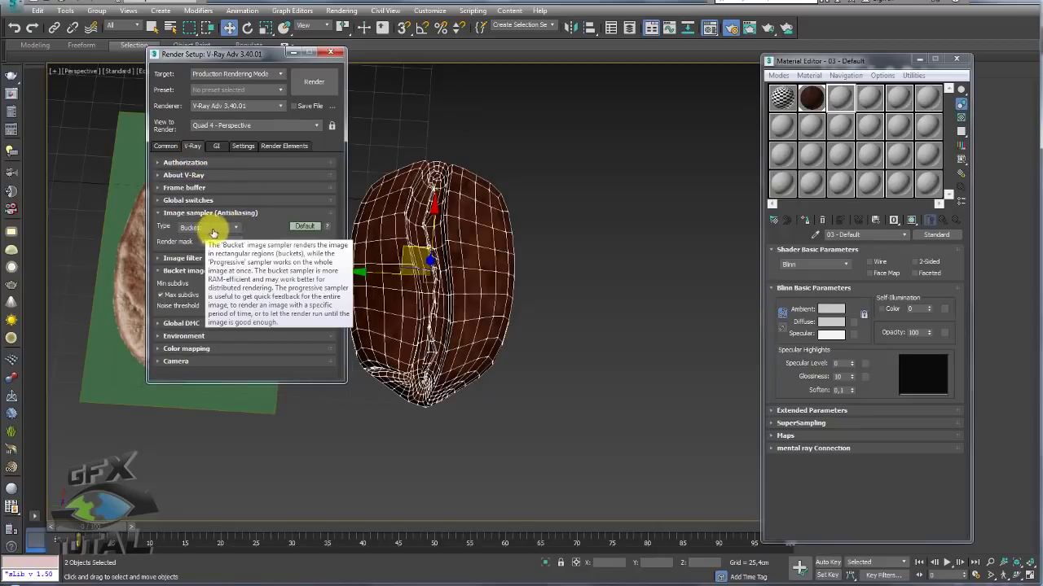
Step: Keep Irradiance map as the primary GI engine and set its preset to Low
{"action": "left_click", "coordinate": [216, 146]}
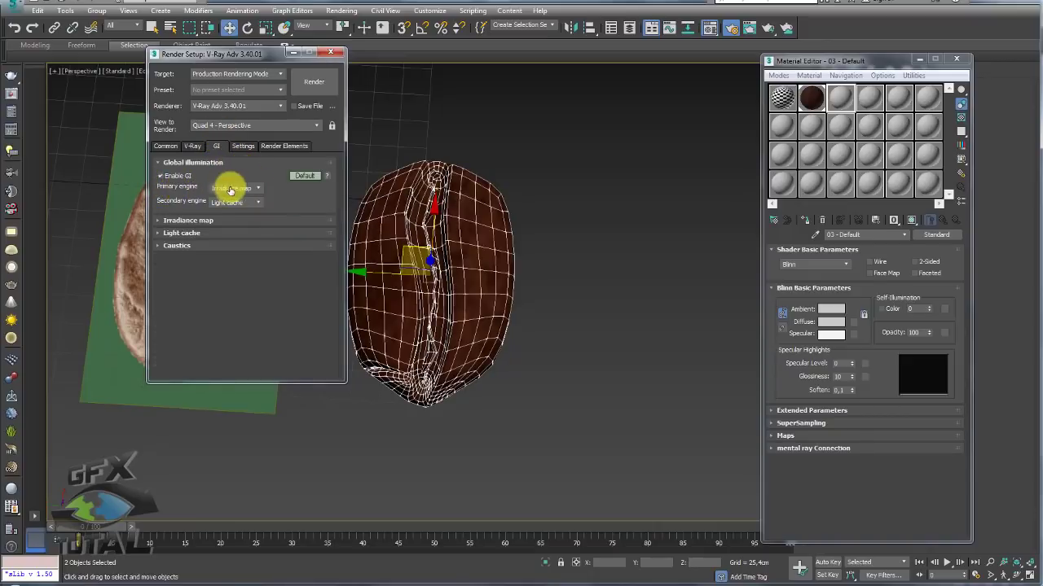
{"action": "left_click", "coordinate": [257, 191]}
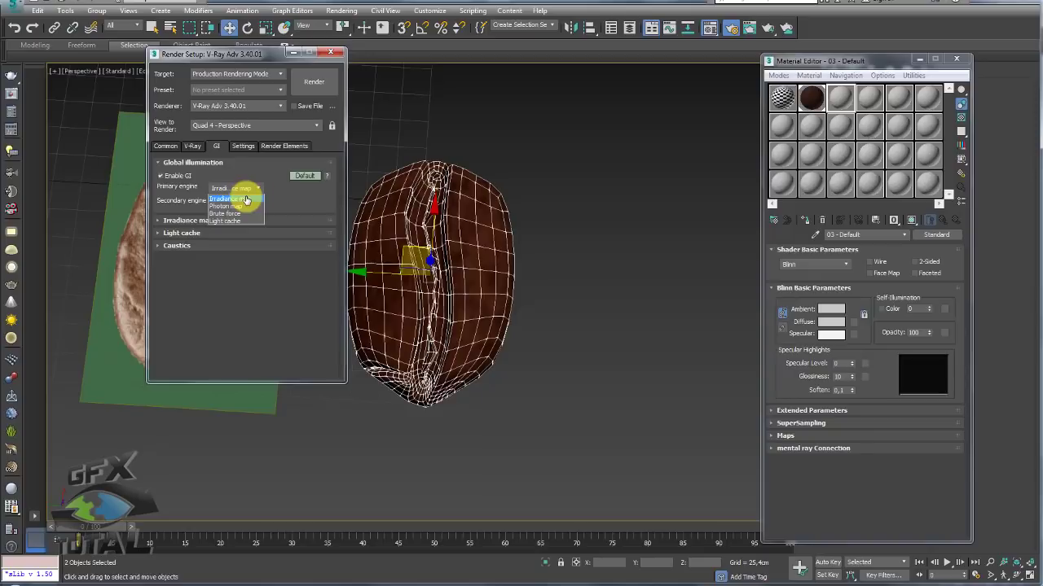
{"action": "left_click", "coordinate": [245, 200]}
{"action": "left_click", "coordinate": [186, 223]}
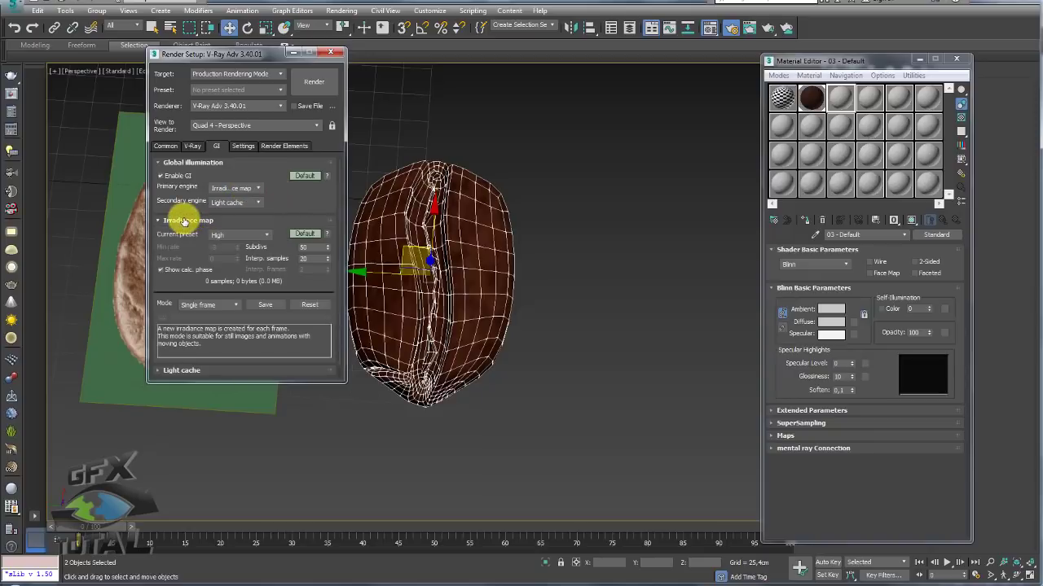
{"action": "left_click", "coordinate": [259, 235]}
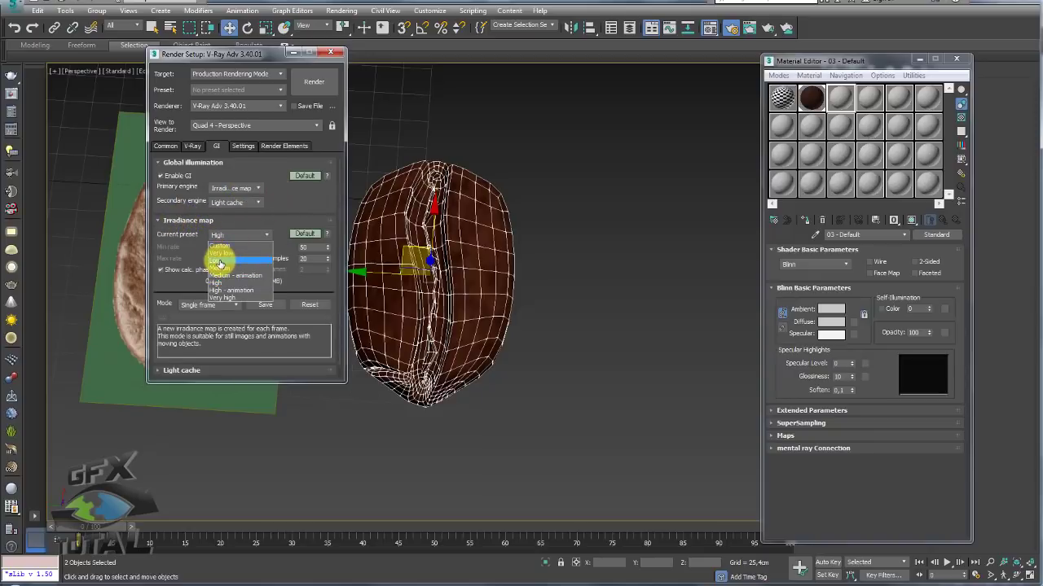
{"action": "left_click", "coordinate": [219, 262]}
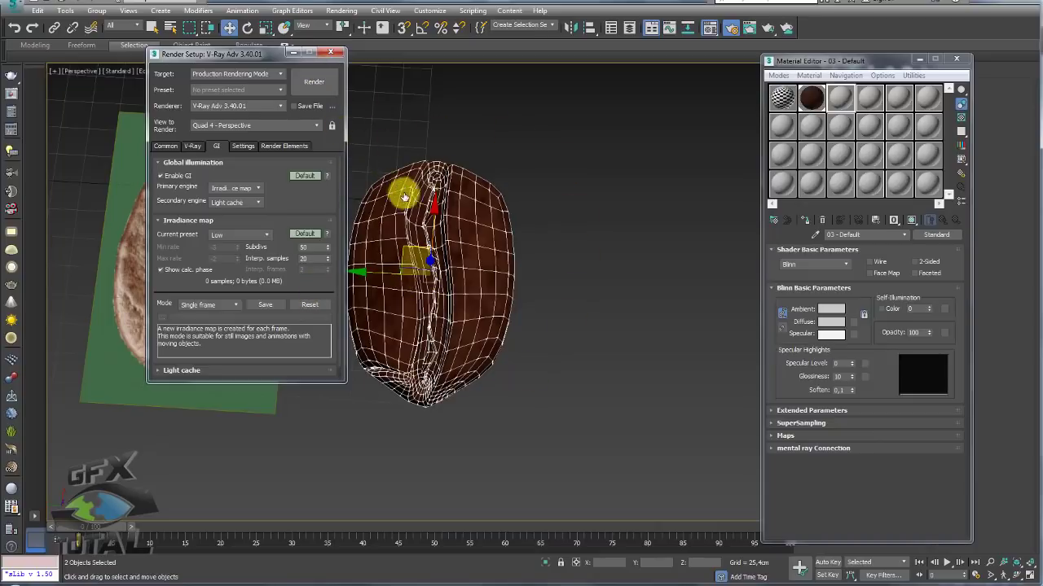
{"action": "middle_click_drag", "start_coordinate": [407, 197], "coordinate": [436, 210]}
Step: Close the Material Editor and frame the view over the reference bean plane
{"action": "scroll", "coordinate": [566, 228], "scroll_direction": "down", "scroll_amount": 2}
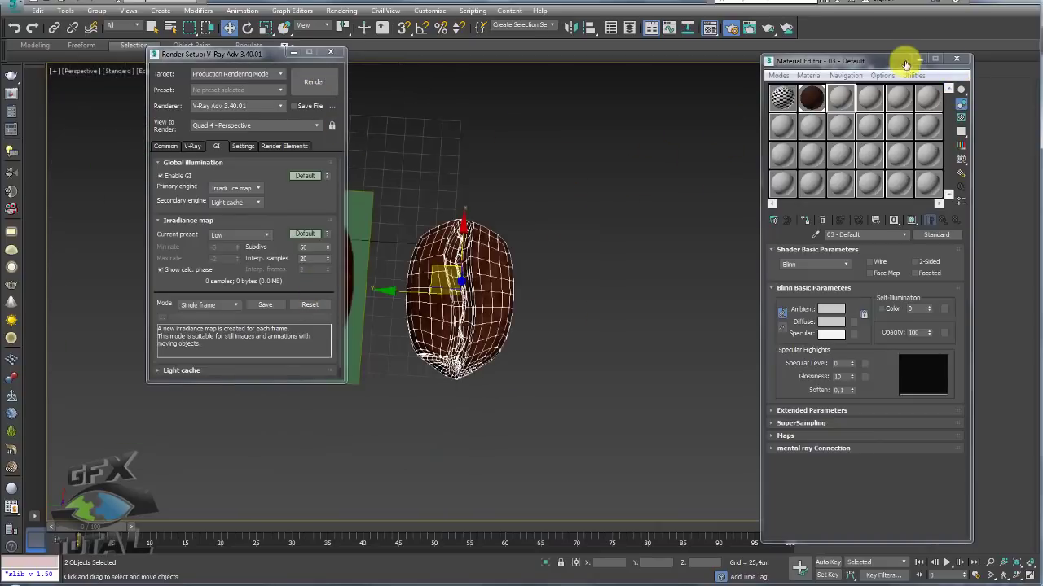
{"action": "left_click", "coordinate": [955, 59]}
{"action": "scroll", "coordinate": [733, 157], "scroll_direction": "down", "scroll_amount": 2}
{"action": "scroll", "coordinate": [715, 242], "scroll_direction": "up", "scroll_amount": 1}
{"action": "scroll", "coordinate": [472, 291], "scroll_direction": "up", "scroll_amount": 3}
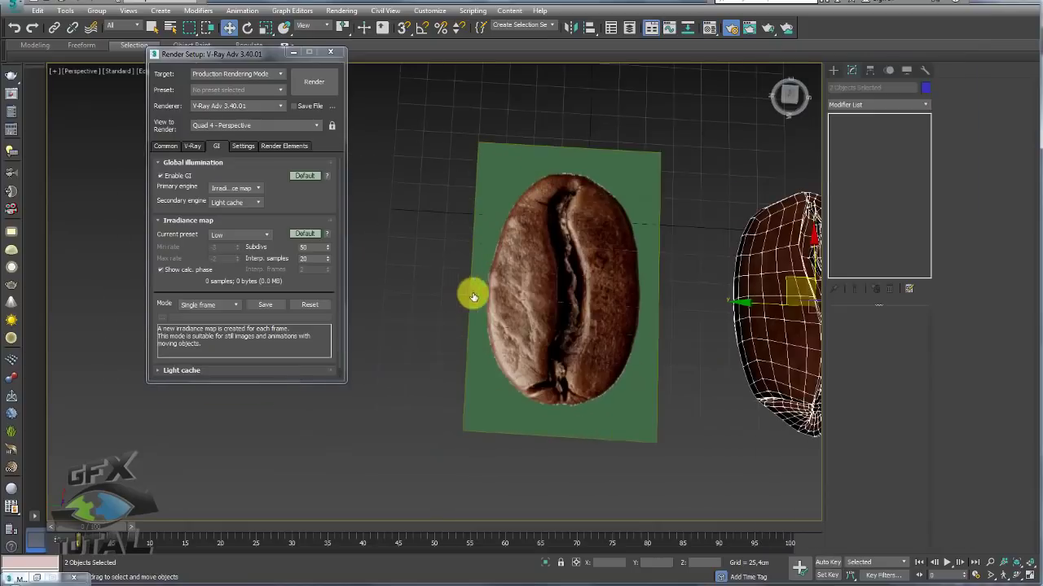
{"action": "scroll", "coordinate": [551, 296], "scroll_direction": "up", "scroll_amount": 1}
{"action": "scroll", "coordinate": [524, 273], "scroll_direction": "up", "scroll_amount": 1}
{"action": "middle_click_drag", "start_coordinate": [524, 273], "coordinate": [548, 236]}
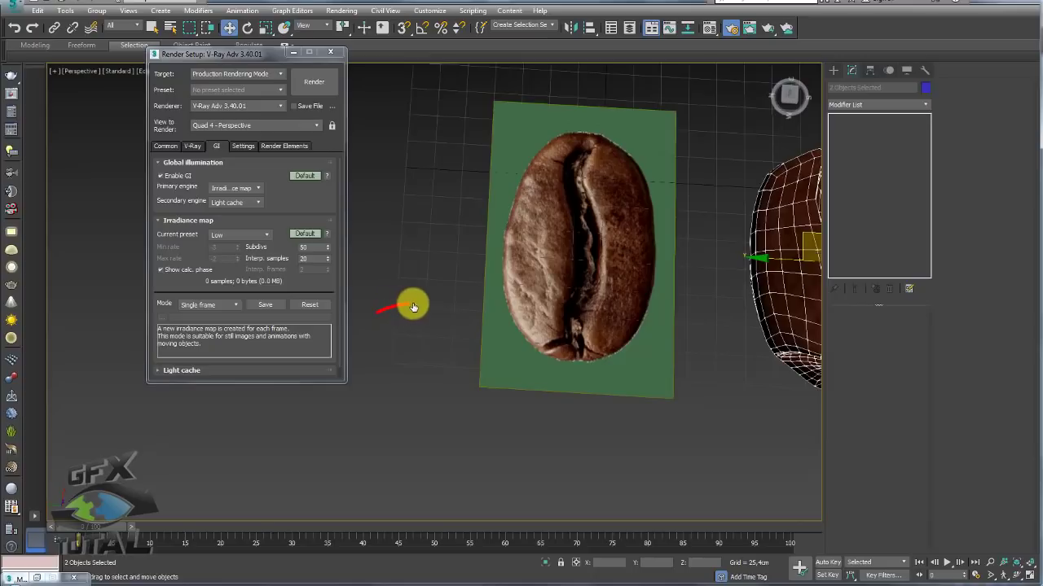
{"action": "mouse_move", "coordinate": [471, 269]}
{"action": "left_mouse_down"}
{"action": "mouse_move", "coordinate": [516, 297]}
{"action": "mouse_move", "coordinate": [475, 321]}
{"action": "left_mouse_up"}
{"action": "scroll", "coordinate": [570, 248], "scroll_direction": "down", "scroll_amount": 3}
{"action": "scroll", "coordinate": [512, 263], "scroll_direction": "down", "scroll_amount": 2}
Step: Create a VRayLight plane light and rotate it to face the bean
{"action": "left_click", "coordinate": [834, 70]}
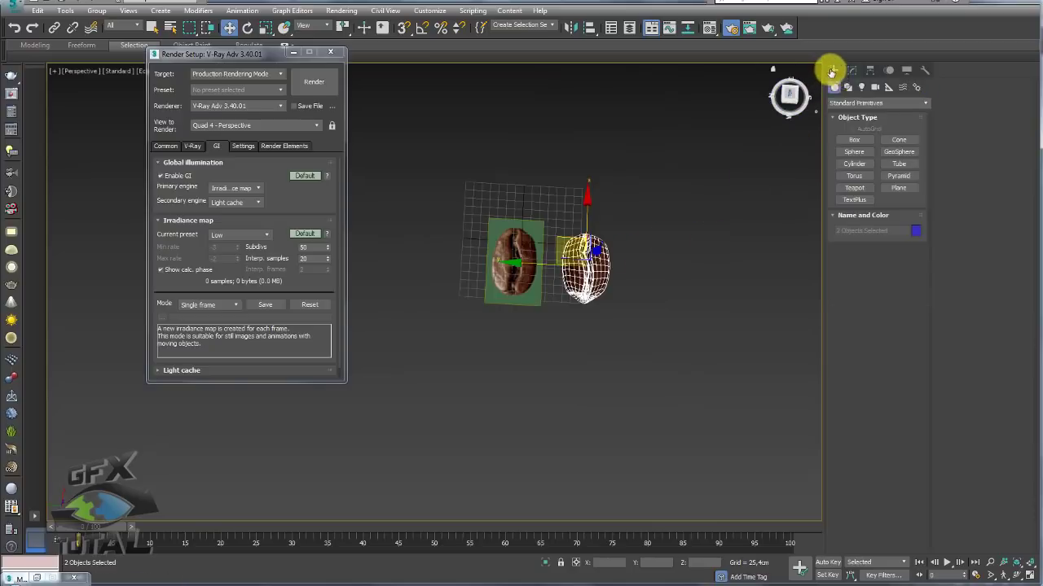
{"action": "left_click", "coordinate": [861, 87]}
{"action": "left_click", "coordinate": [866, 103]}
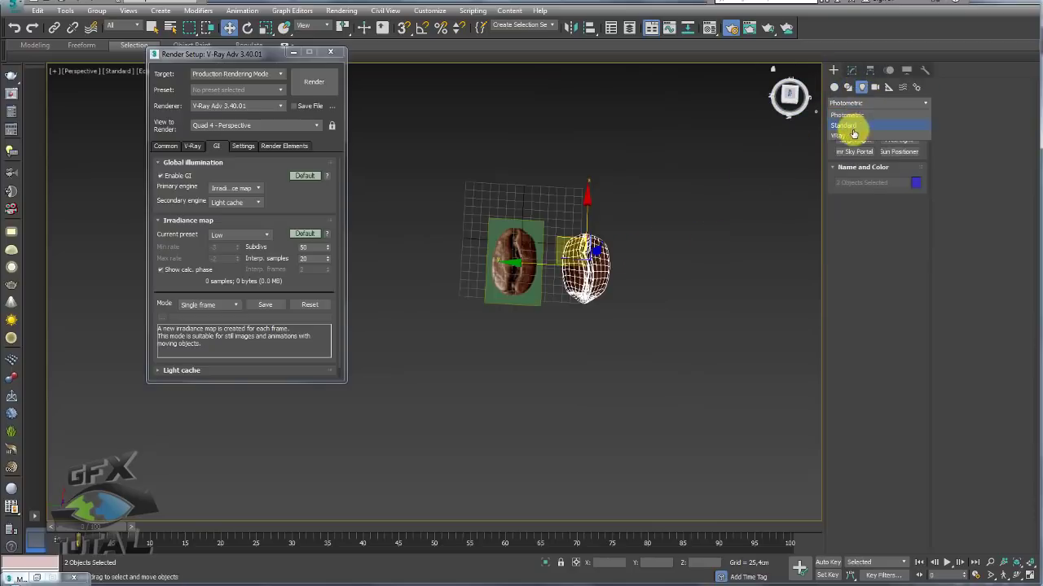
{"action": "left_click", "coordinate": [855, 132]}
{"action": "left_click", "coordinate": [860, 143]}
{"action": "scroll", "coordinate": [596, 204], "scroll_direction": "down", "scroll_amount": 2}
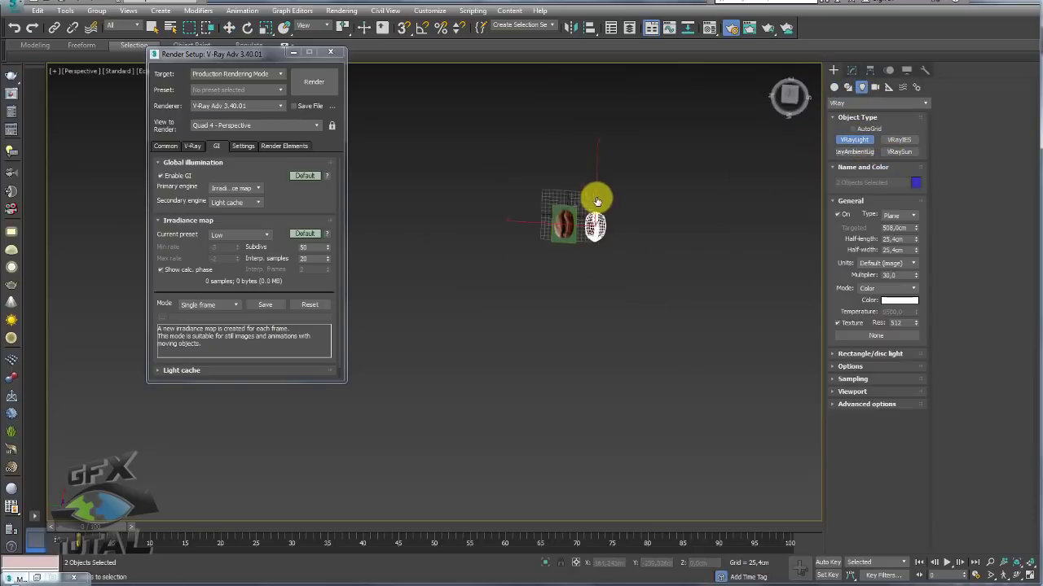
{"action": "left_click_drag", "start_coordinate": [443, 132], "coordinate": [515, 330]}
{"action": "key", "text": "e"}
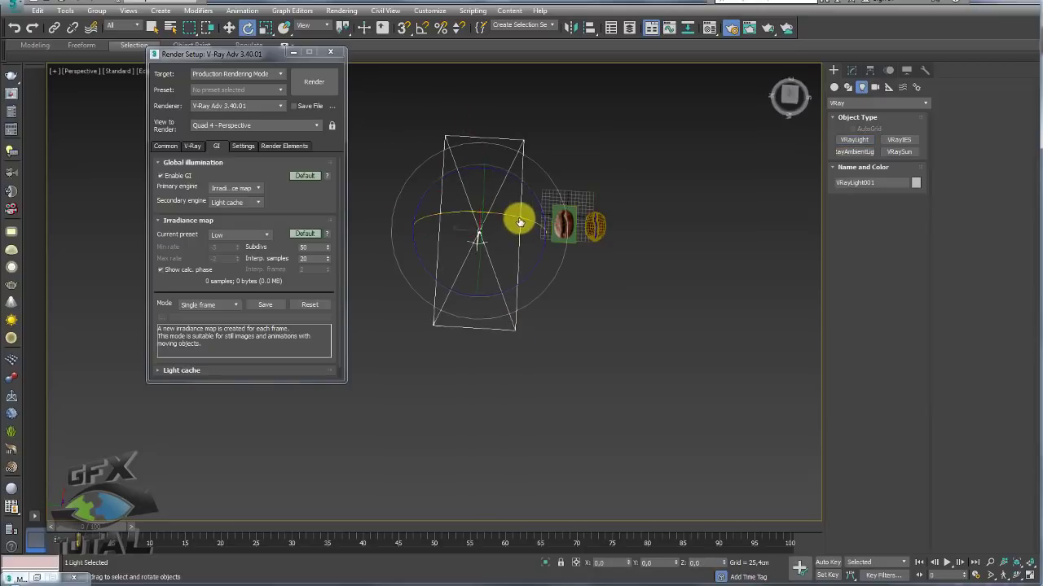
{"action": "left_click_drag", "start_coordinate": [516, 221], "coordinate": [426, 221]}
{"action": "key", "text": "w"}
{"action": "mouse_move", "coordinate": [538, 259]}
{"action": "middle_mouse_down", "text": "alt"}
{"action": "mouse_move", "coordinate": [496, 190]}
{"action": "mouse_move", "coordinate": [464, 203]}
{"action": "mouse_move", "coordinate": [464, 168]}
{"action": "mouse_move", "coordinate": [554, 214]}
{"action": "middle_mouse_up", "text": "alt"}
Step: Set the plane light's Multiplier to 5 in the Modify panel and close Render Setup
{"action": "scroll", "coordinate": [646, 240], "scroll_direction": "up", "scroll_amount": 2}
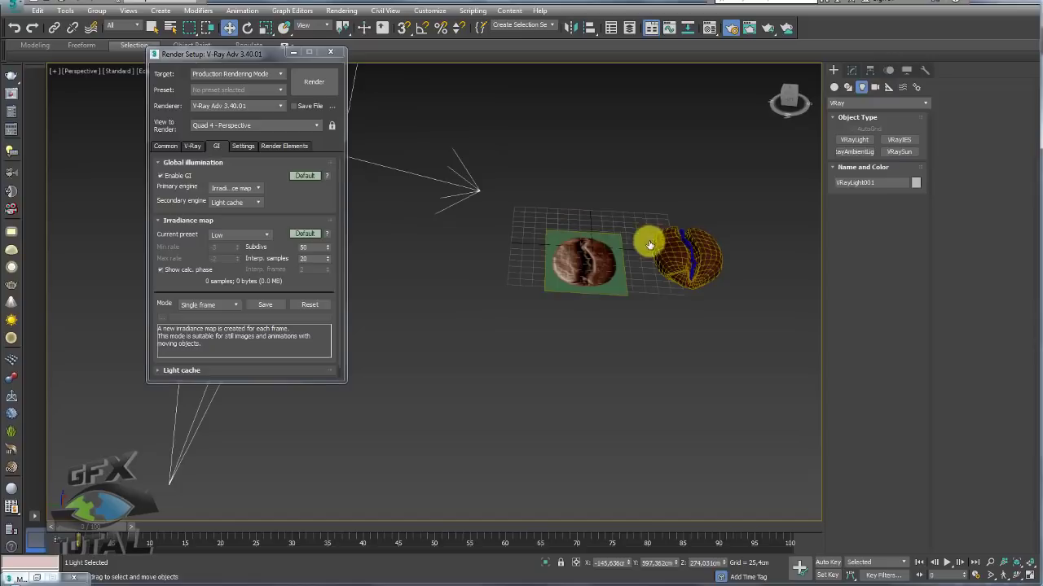
{"action": "scroll", "coordinate": [603, 256], "scroll_direction": "up", "scroll_amount": 2}
{"action": "scroll", "coordinate": [658, 269], "scroll_direction": "up", "scroll_amount": 3}
{"action": "scroll", "coordinate": [657, 303], "scroll_direction": "up", "scroll_amount": 2}
{"action": "scroll", "coordinate": [657, 303], "scroll_direction": "down", "scroll_amount": 2}
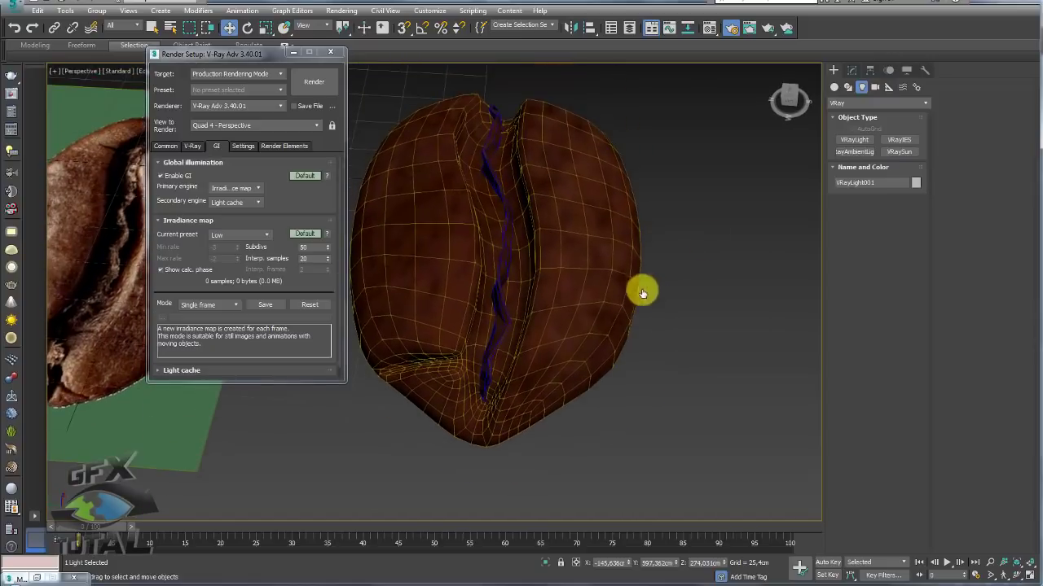
{"action": "left_click", "coordinate": [852, 71]}
{"action": "middle_click_drag", "start_coordinate": [801, 103], "coordinate": [647, 259], "text": "alt"}
{"action": "scroll", "coordinate": [646, 259], "scroll_direction": "down", "scroll_amount": 5}
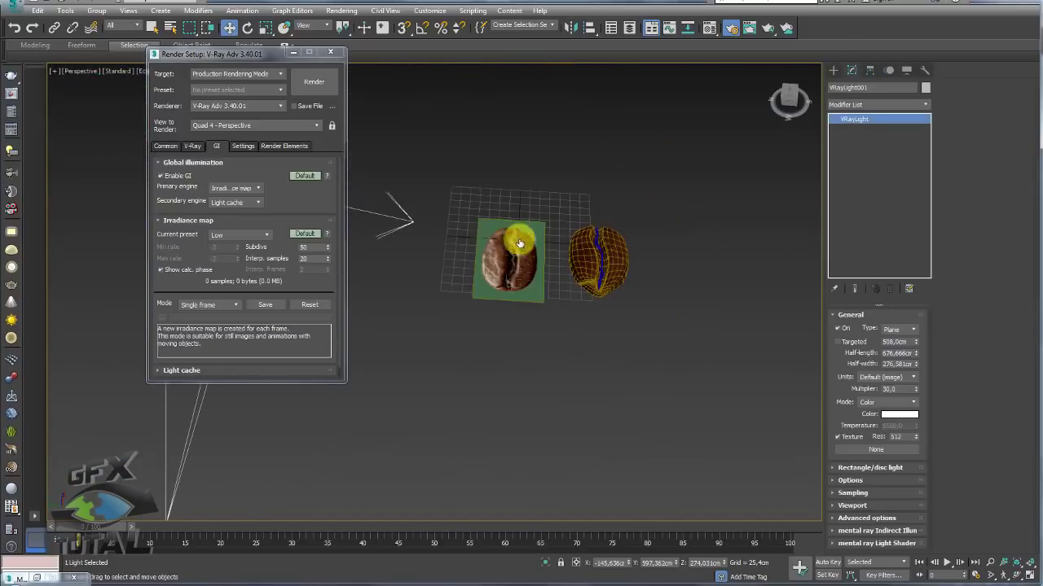
{"action": "left_click", "coordinate": [330, 51]}
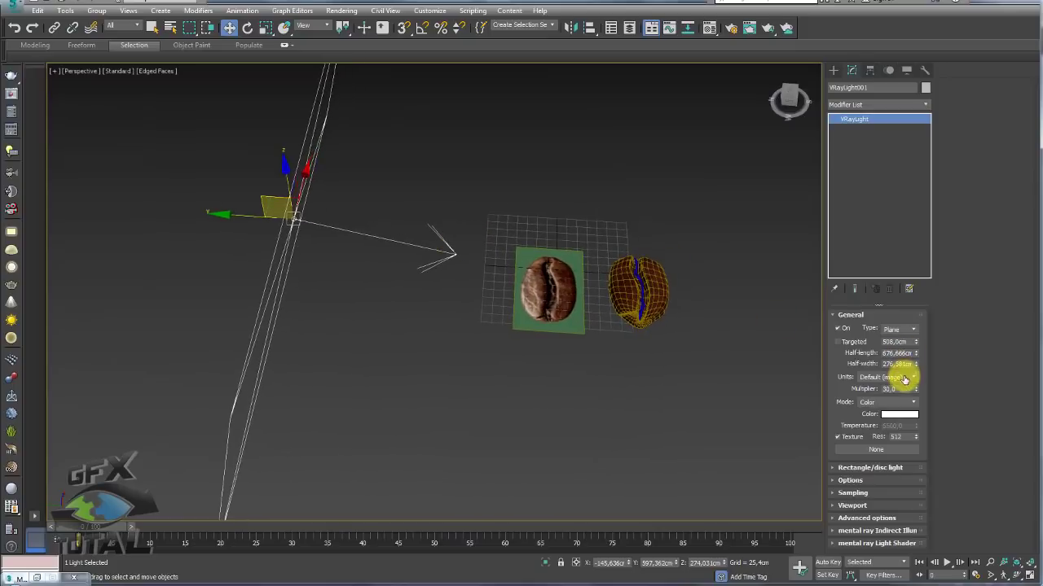
{"action": "scroll", "coordinate": [614, 321], "scroll_direction": "up", "scroll_amount": 2}
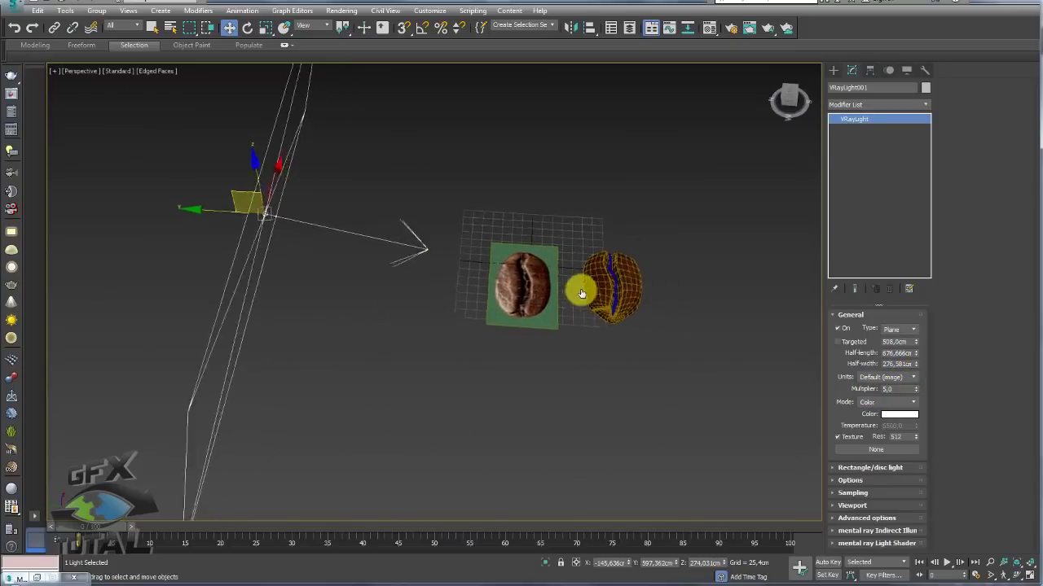
{"action": "scroll", "coordinate": [579, 293], "scroll_direction": "up", "scroll_amount": 4}
{"action": "scroll", "coordinate": [670, 277], "scroll_direction": "up", "scroll_amount": 2}
Step: Render the lit bean, move the frame buffer aside, and bring up the Material Editor
{"action": "left_click", "coordinate": [769, 28]}
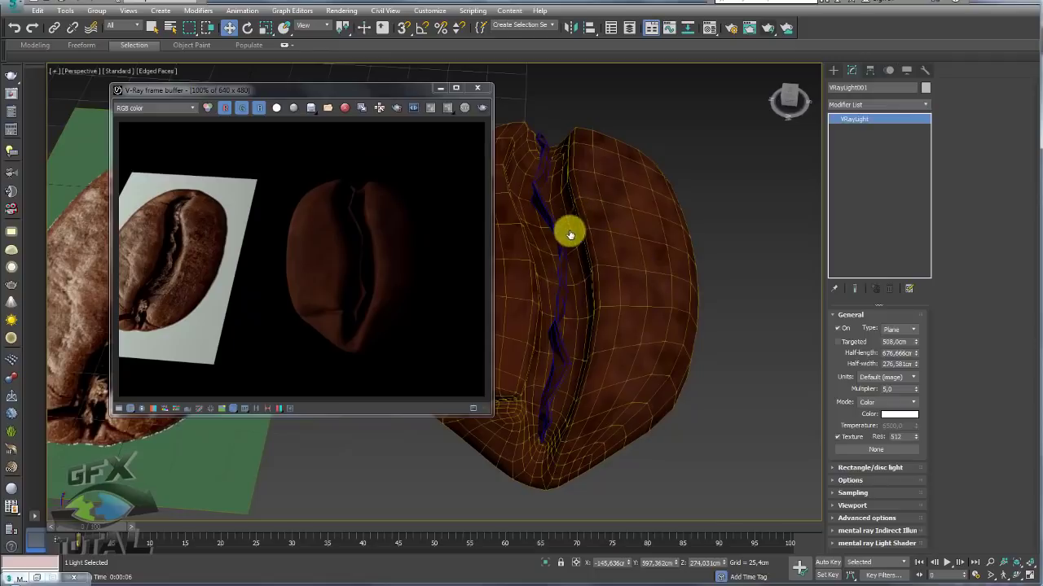
{"action": "middle_click_drag", "start_coordinate": [568, 233], "coordinate": [606, 256], "text": "alt"}
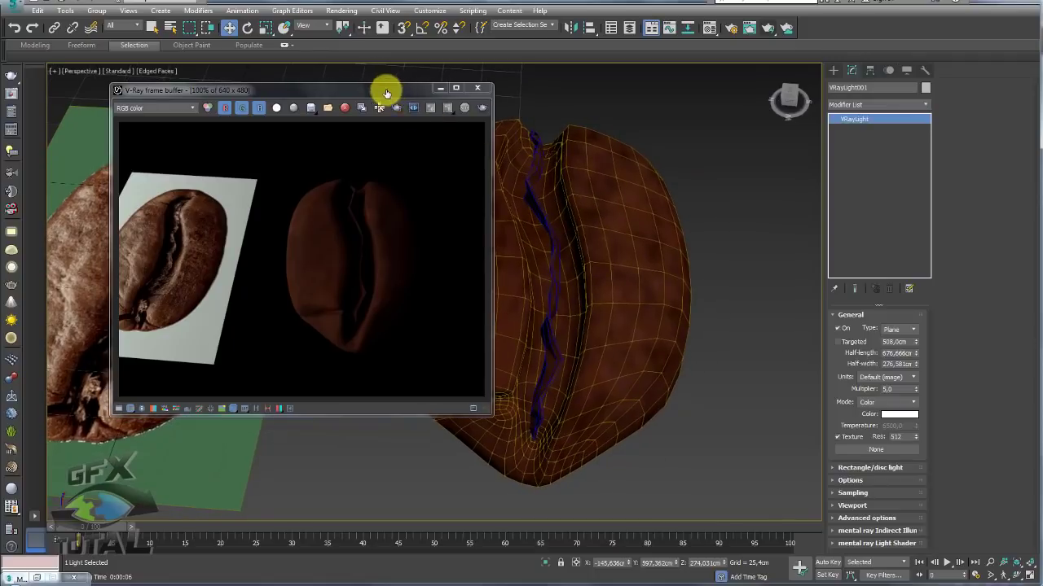
{"action": "left_click_drag", "start_coordinate": [387, 93], "coordinate": [323, 72]}
{"action": "left_click", "coordinate": [710, 28]}
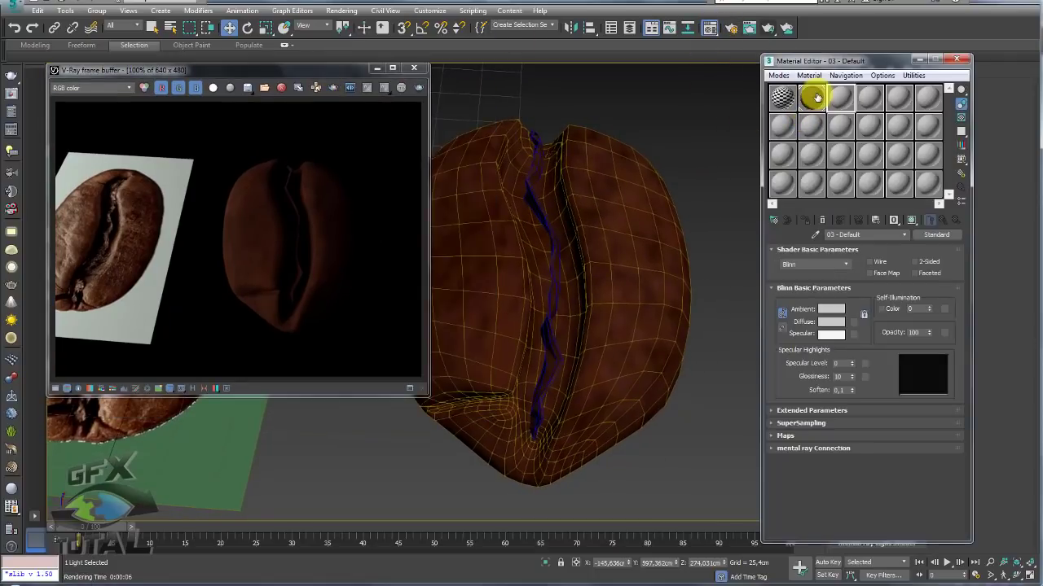
Step: Copy the brown material's Diffuse map and turn the third material slot into a VRayMtl
{"action": "left_click", "coordinate": [816, 97]}
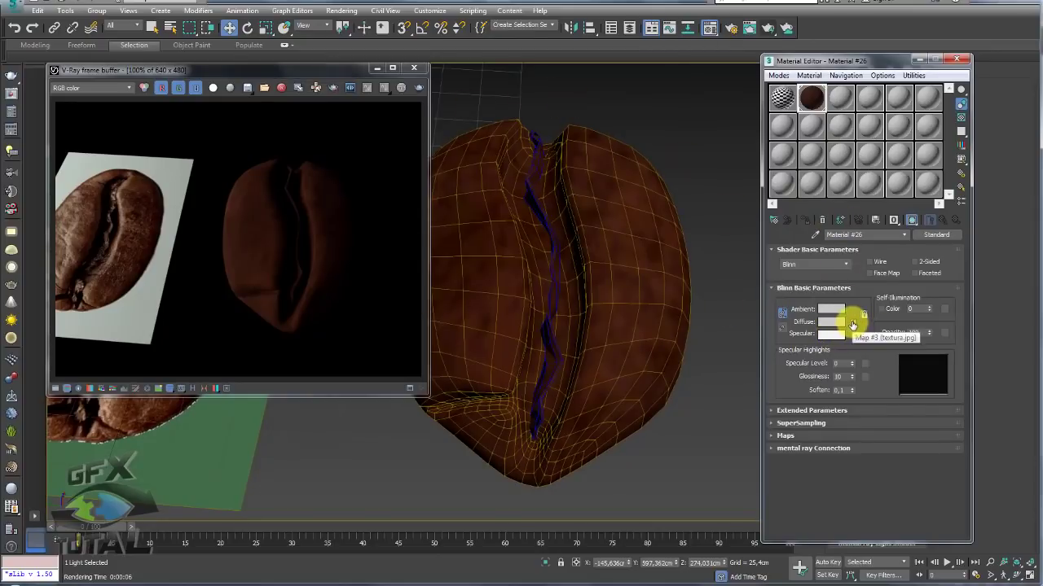
{"action": "right_click", "coordinate": [852, 325]}
{"action": "left_click", "coordinate": [880, 344]}
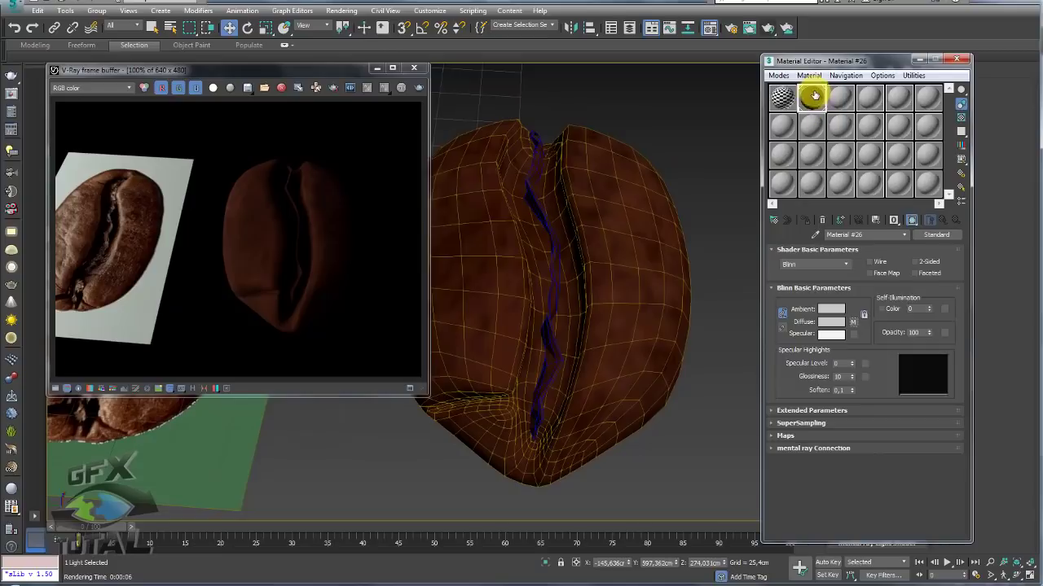
{"action": "left_click", "coordinate": [843, 98]}
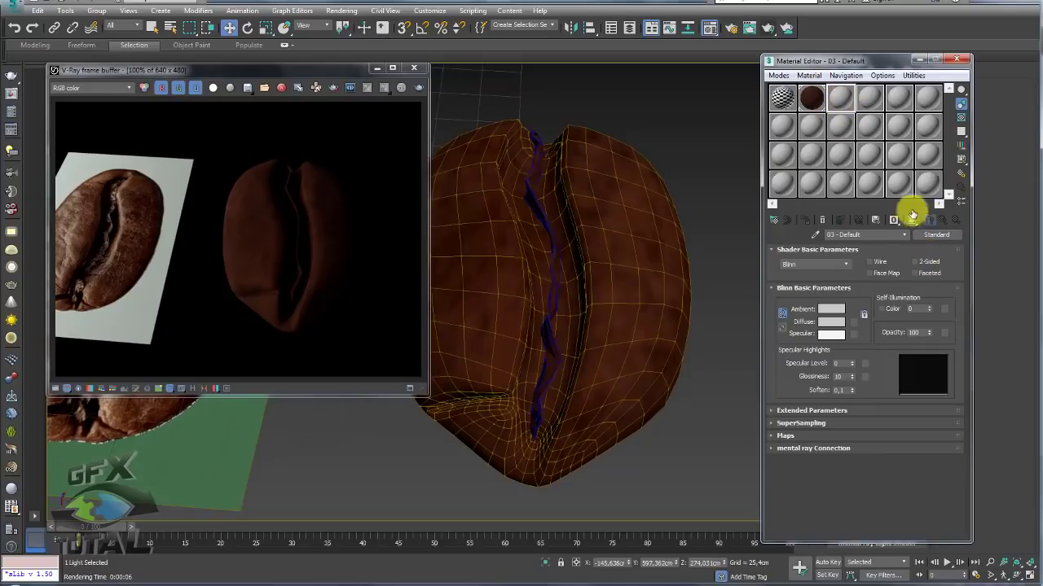
{"action": "left_click", "coordinate": [934, 235]}
{"action": "scroll", "coordinate": [399, 269], "scroll_direction": "down", "scroll_amount": 5}
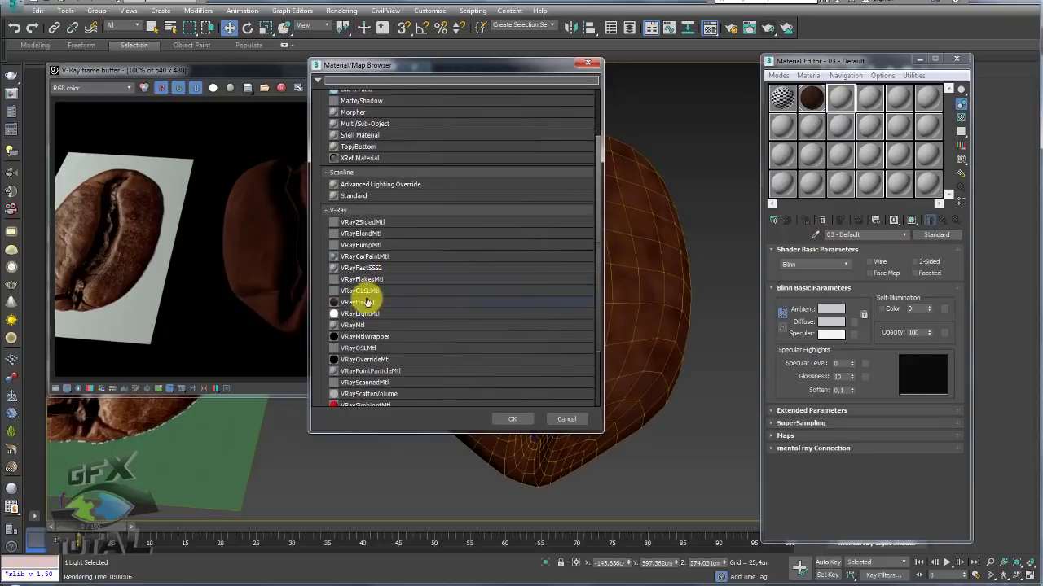
{"action": "scroll", "coordinate": [370, 293], "scroll_direction": "down", "scroll_amount": 3}
{"action": "double_click", "coordinate": [355, 245]}
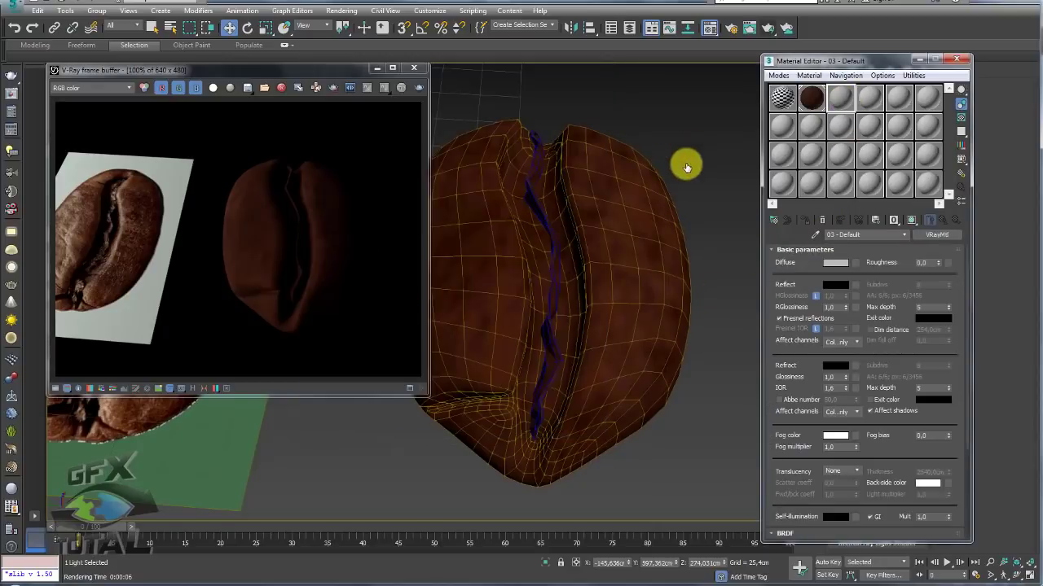
Step: Assign the VRayMtl to the bean, paste the copied map into Diffuse, and show it shaded
{"action": "left_click", "coordinate": [579, 236]}
{"action": "left_click_drag", "start_coordinate": [847, 91], "coordinate": [625, 213]}
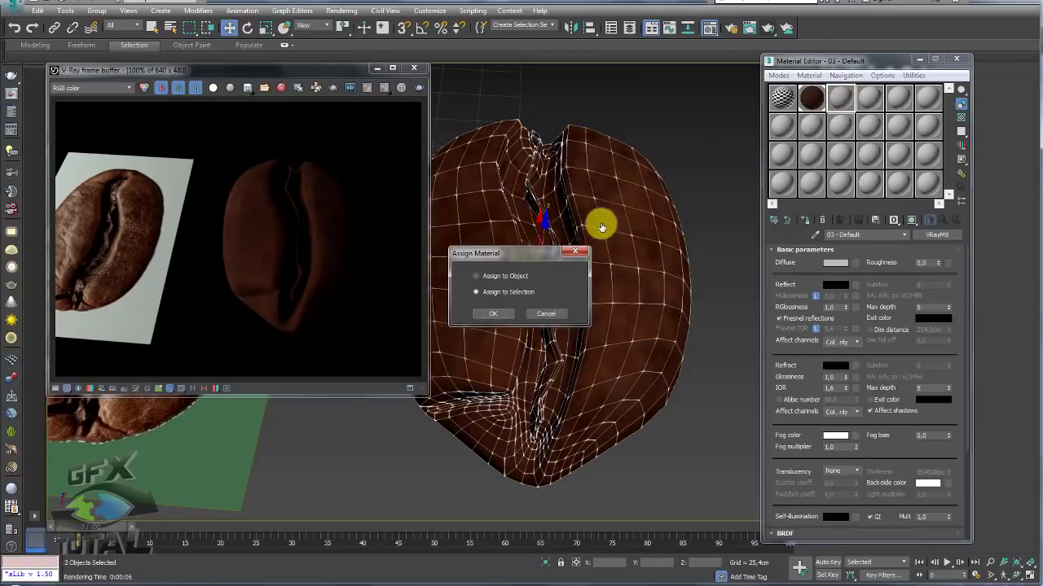
{"action": "left_click", "coordinate": [493, 310]}
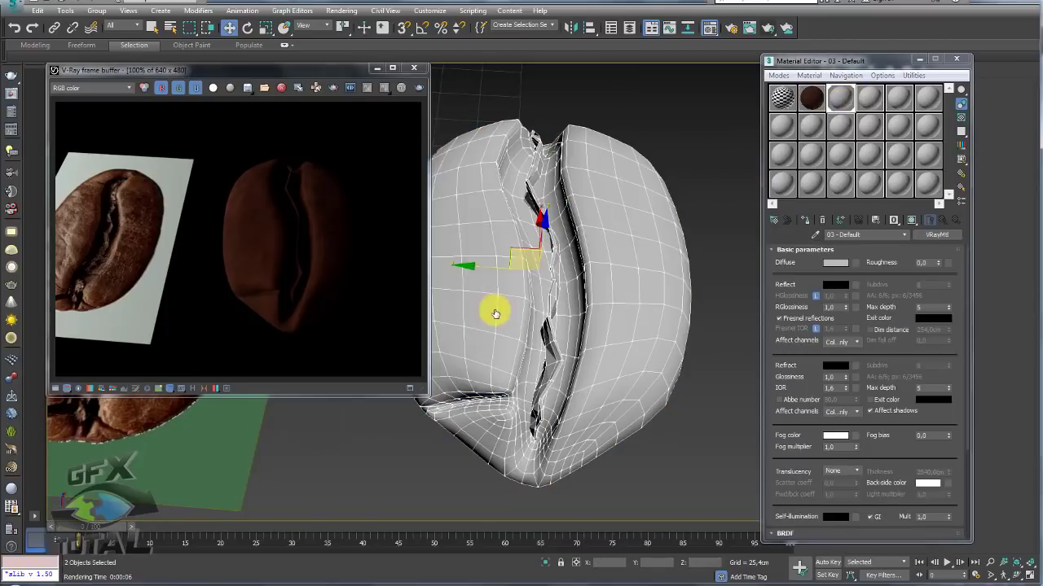
{"action": "right_click", "coordinate": [855, 264]}
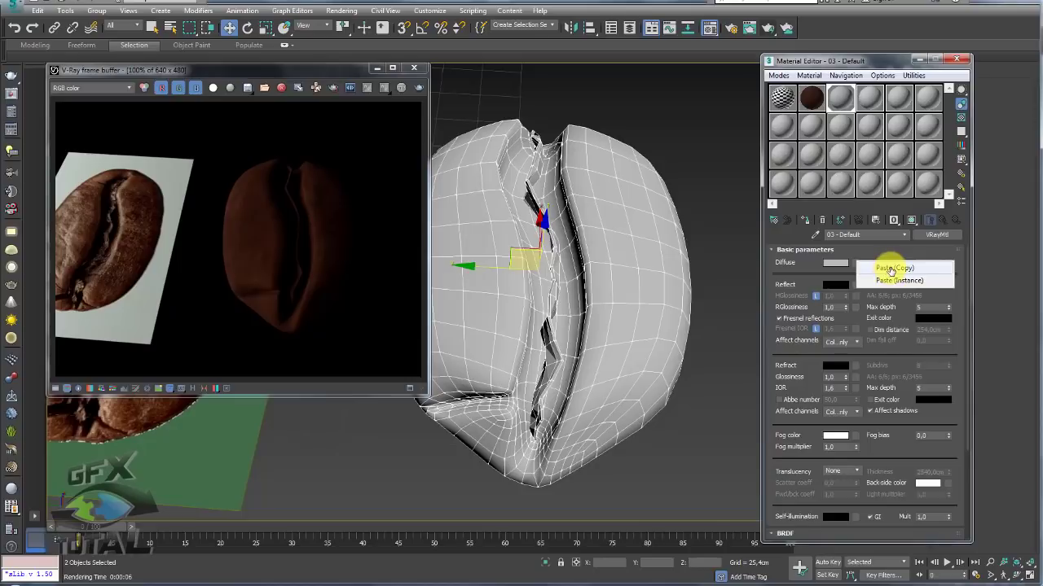
{"action": "left_click", "coordinate": [891, 269]}
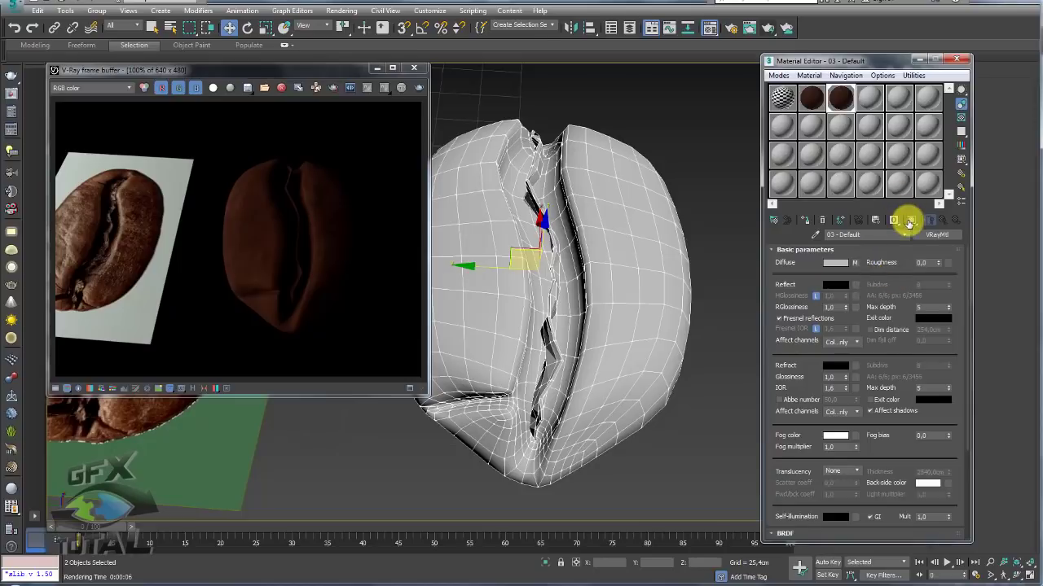
{"action": "left_click", "coordinate": [909, 223]}
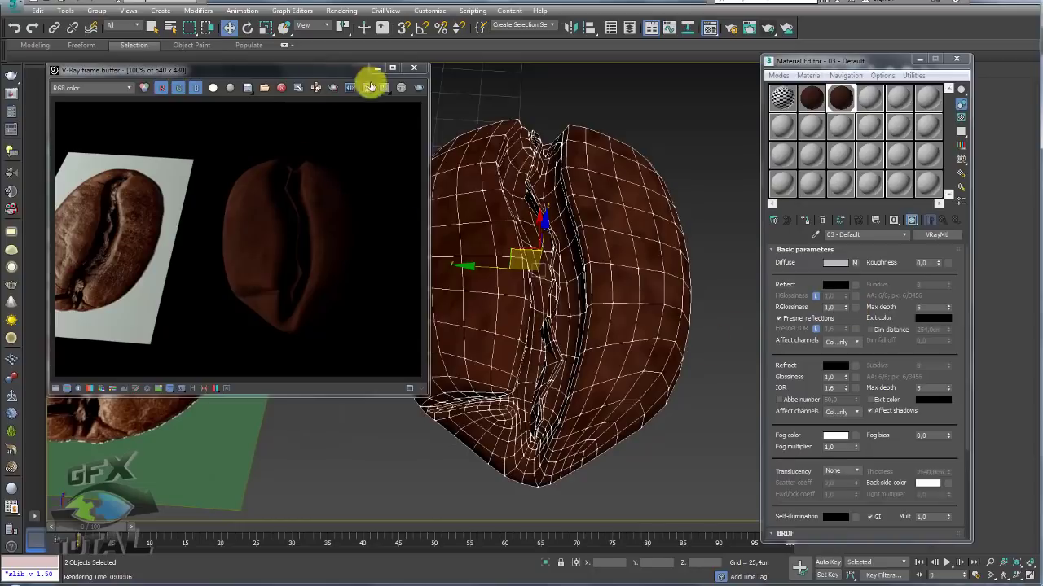
Step: Render the textured bean, then load a Falloff map into the bean material's Reflect slot
{"action": "left_click", "coordinate": [415, 87]}
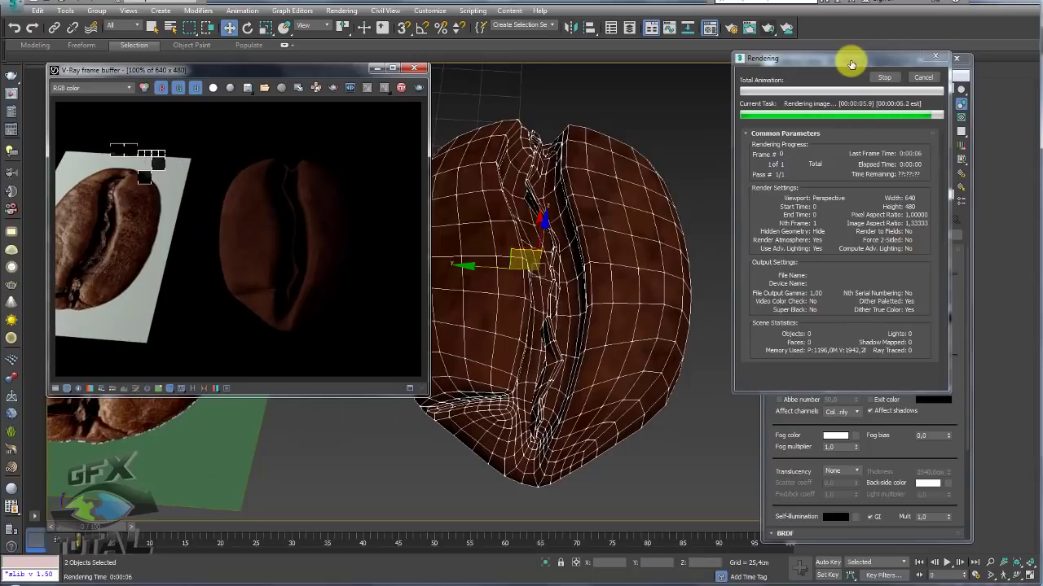
{"action": "left_click", "coordinate": [853, 100]}
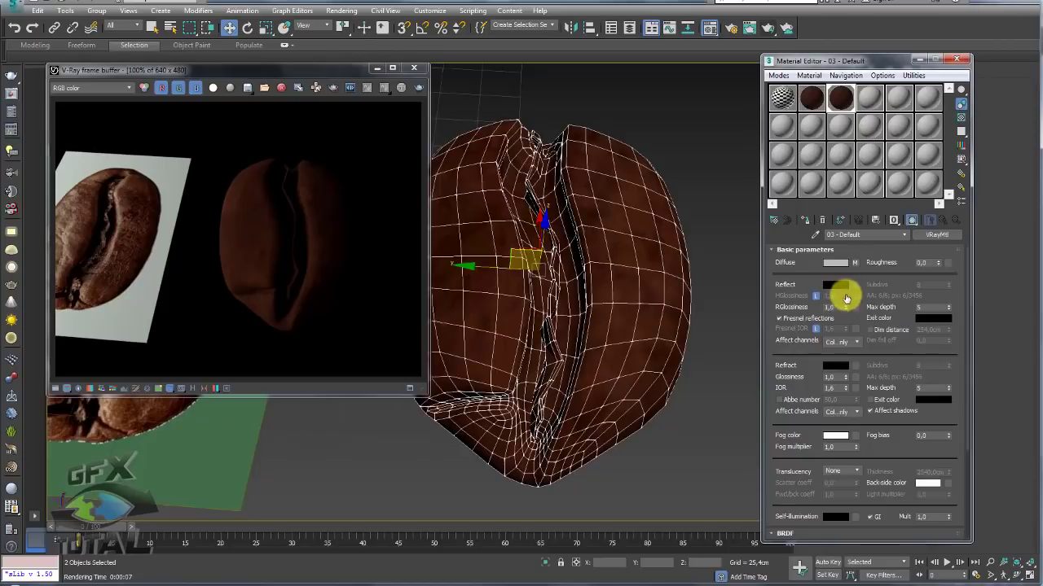
{"action": "left_click", "coordinate": [836, 284]}
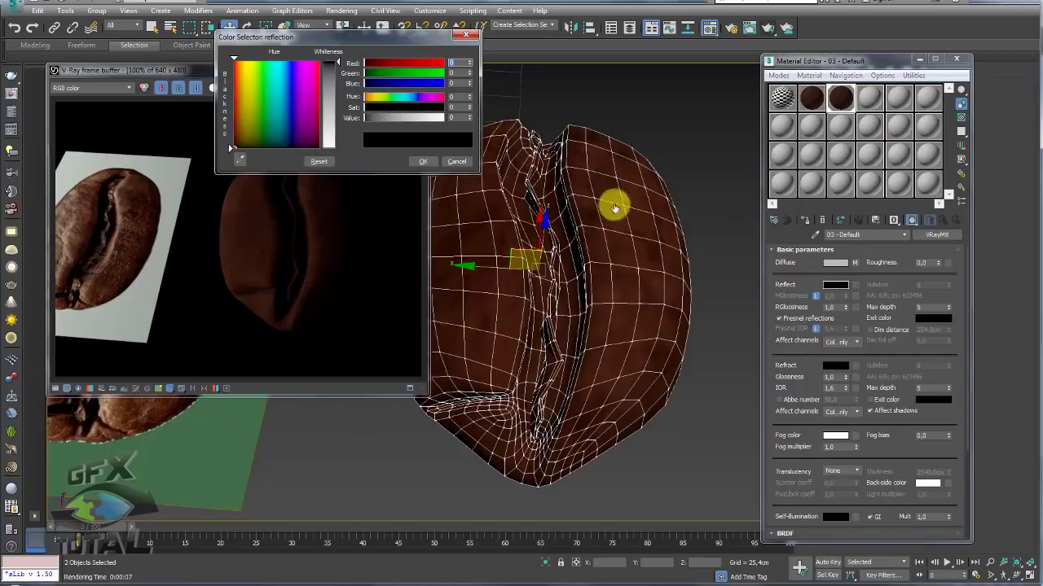
{"action": "left_click", "coordinate": [462, 163]}
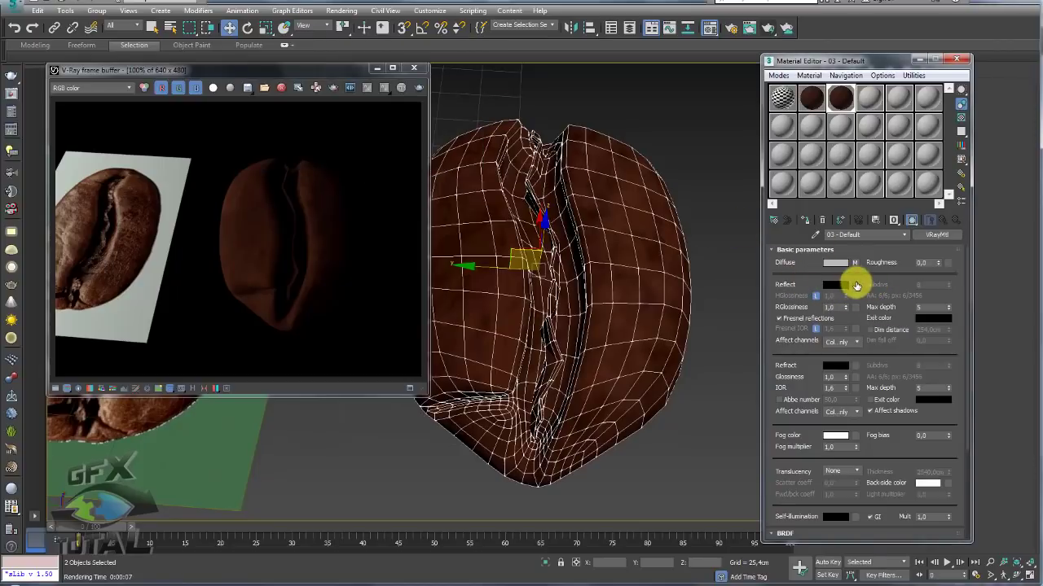
{"action": "left_click", "coordinate": [854, 287]}
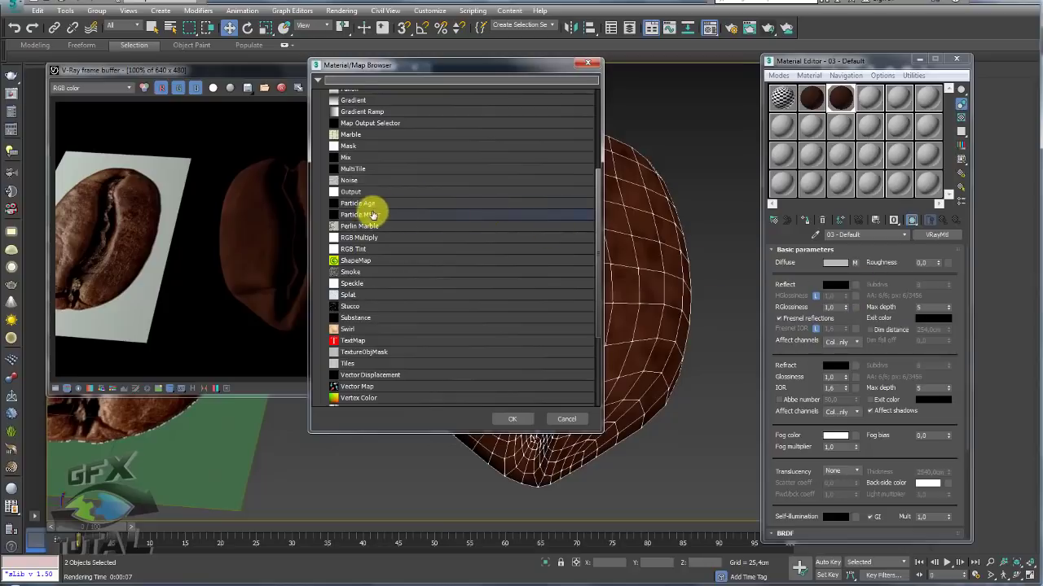
{"action": "scroll", "coordinate": [371, 214], "scroll_direction": "up", "scroll_amount": 1}
{"action": "scroll", "coordinate": [359, 199], "scroll_direction": "up", "scroll_amount": 1}
{"action": "double_click", "coordinate": [348, 161]}
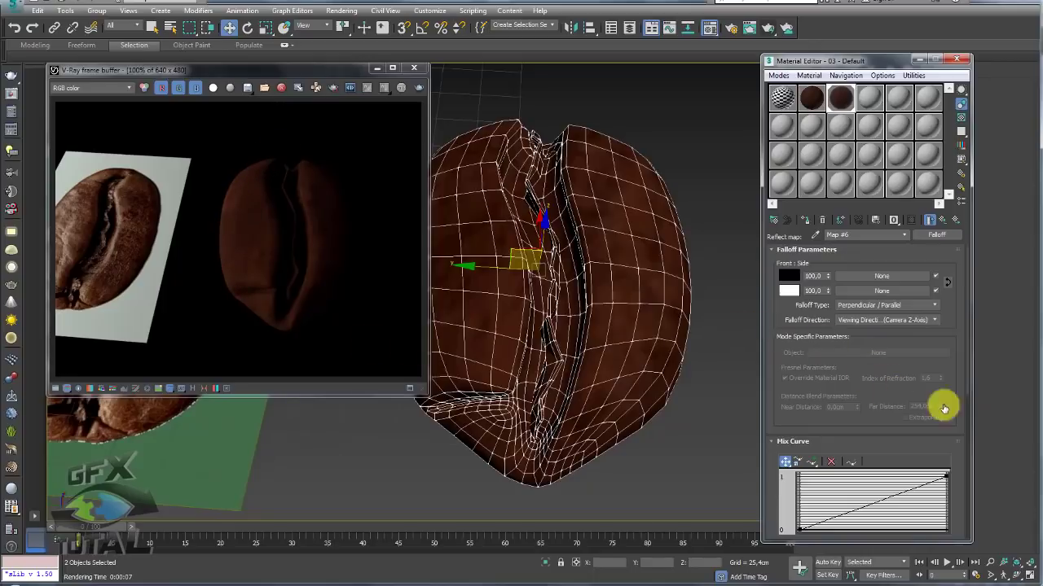
Step: Preview the Falloff map enlarged over a checker background and re-render the bean
{"action": "left_click_drag", "start_coordinate": [951, 373], "coordinate": [940, 315]}
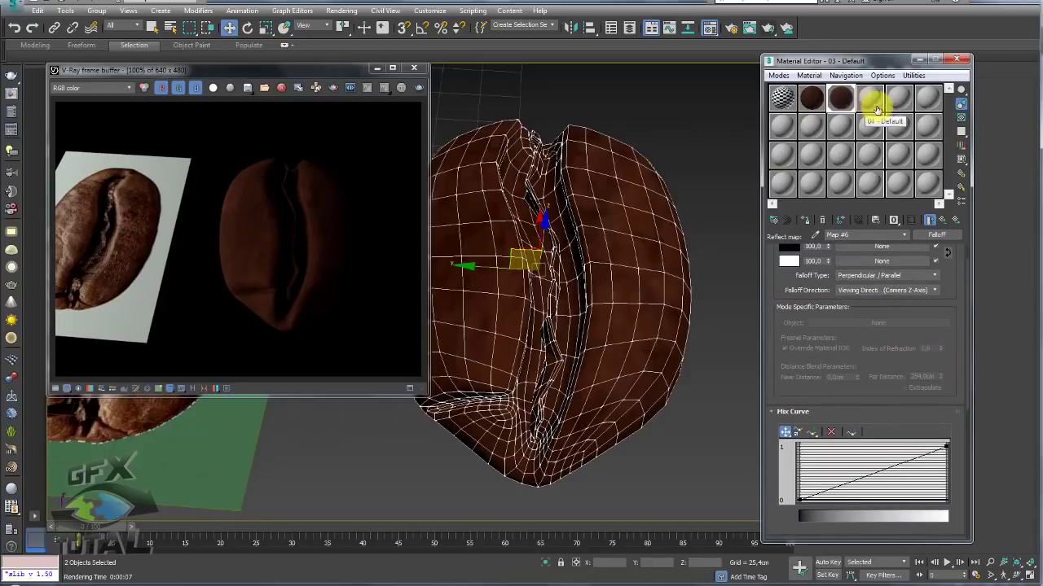
{"action": "double_click", "coordinate": [837, 97]}
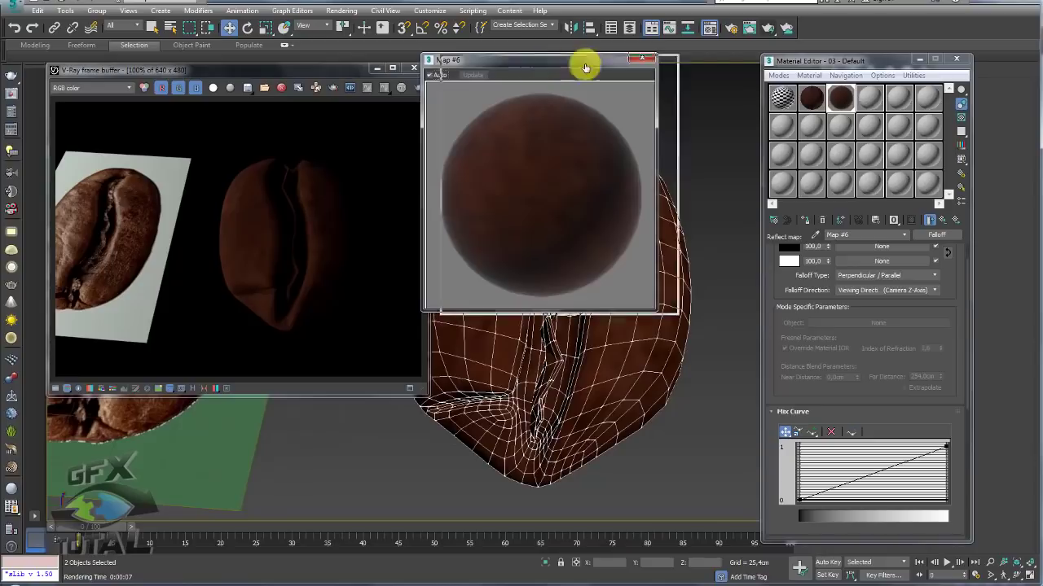
{"action": "mouse_move", "coordinate": [585, 61]}
{"action": "left_mouse_down"}
{"action": "mouse_move", "coordinate": [701, 53]}
{"action": "mouse_move", "coordinate": [298, 72]}
{"action": "left_mouse_up"}
{"action": "left_click", "coordinate": [961, 117]}
{"action": "left_click", "coordinate": [769, 29]}
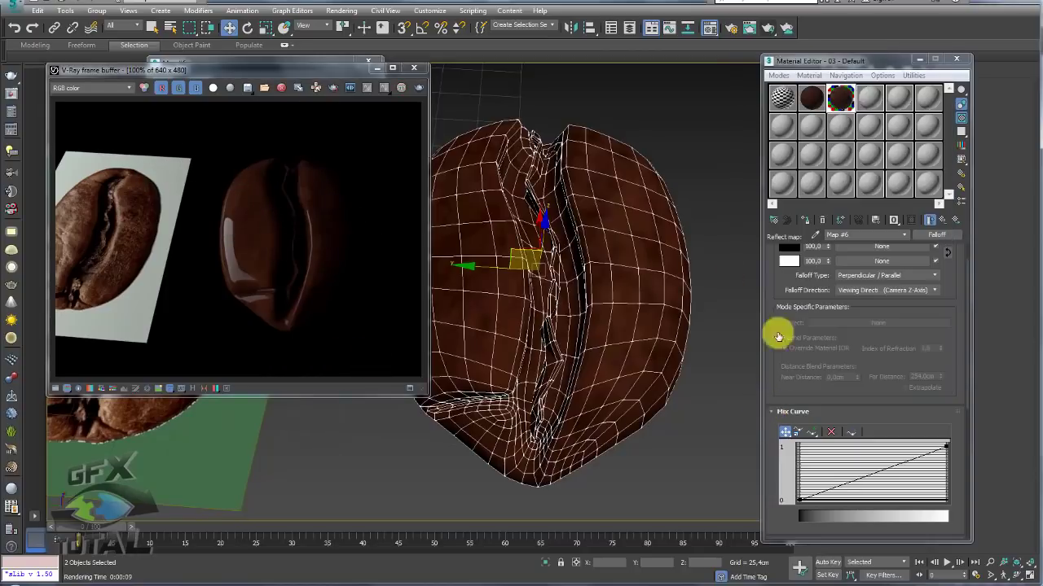
Step: Return to the bean material's parameters with 0.5 reflection glossiness and re-render the glossier bean
{"action": "left_click_drag", "start_coordinate": [851, 61], "coordinate": [726, 46]}
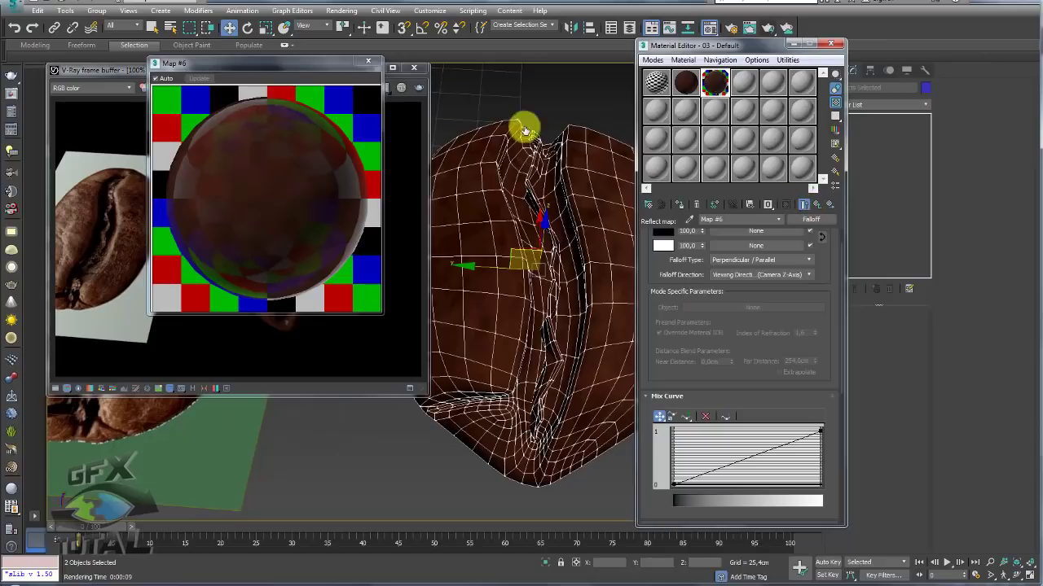
{"action": "left_click", "coordinate": [368, 61]}
{"action": "left_click", "coordinate": [812, 208]}
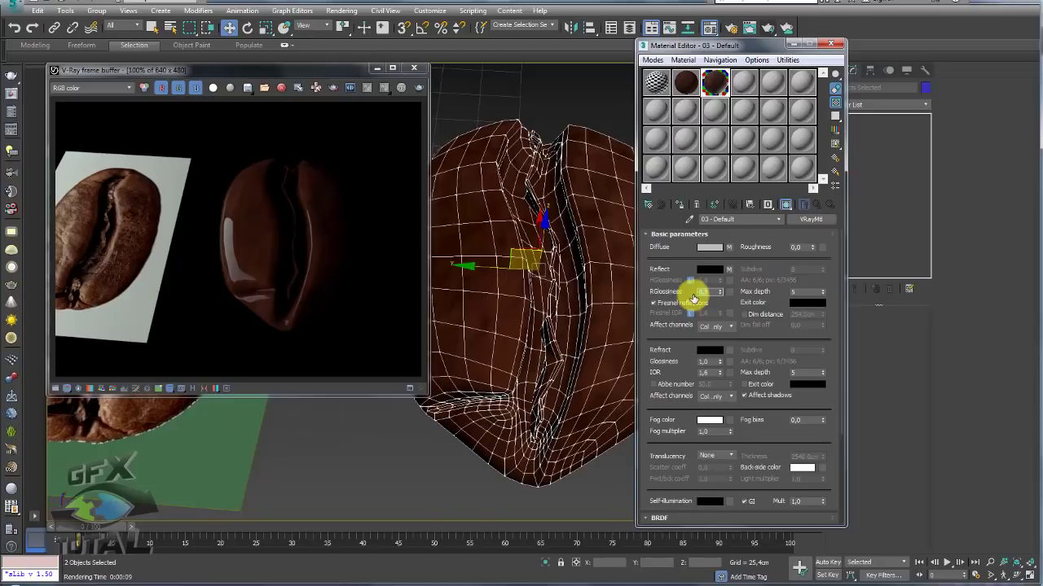
{"action": "double_click", "coordinate": [716, 79]}
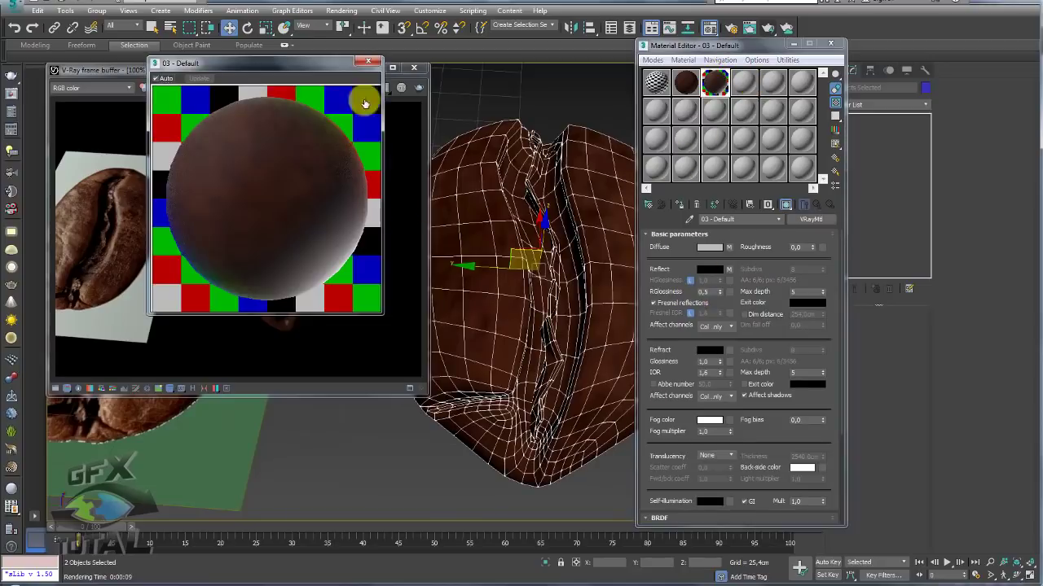
{"action": "left_click", "coordinate": [368, 65]}
{"action": "left_click", "coordinate": [403, 87]}
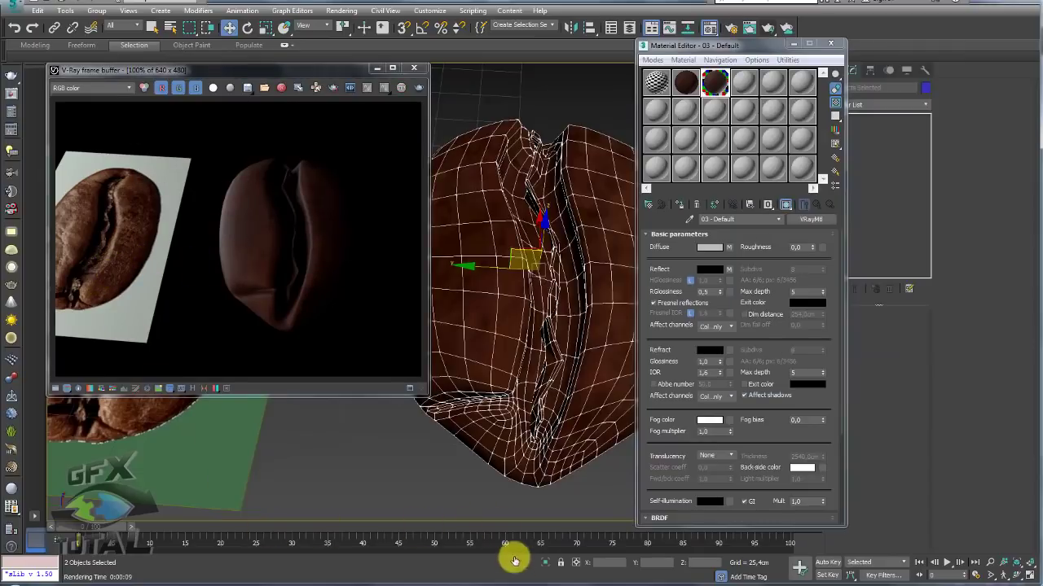
{"action": "mouse_move", "coordinate": [515, 560]}
{"action": "left_click", "coordinate": [477, 525]}
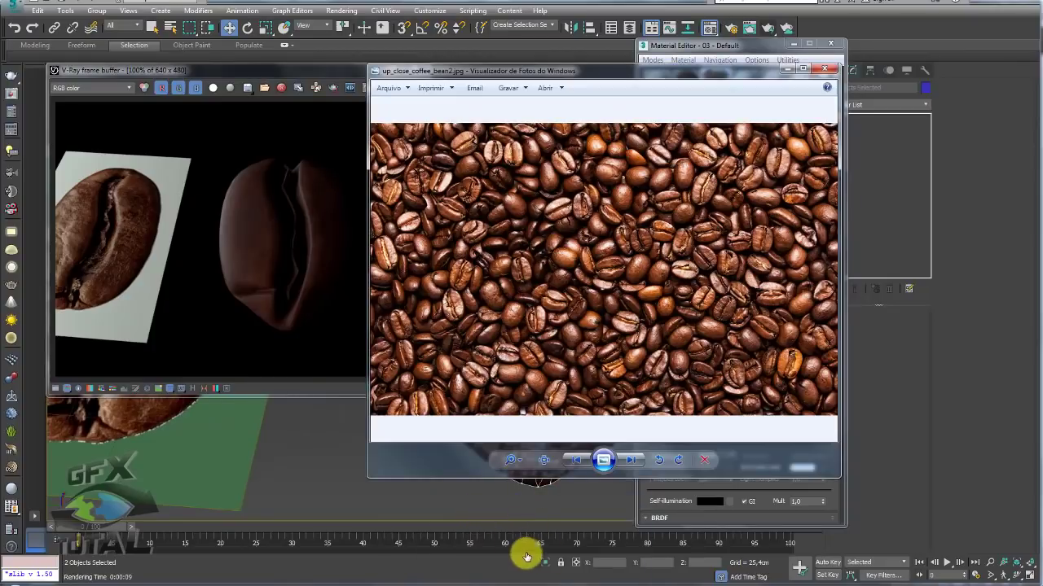
{"action": "left_click", "coordinate": [579, 461]}
{"action": "left_click", "coordinate": [579, 461]}
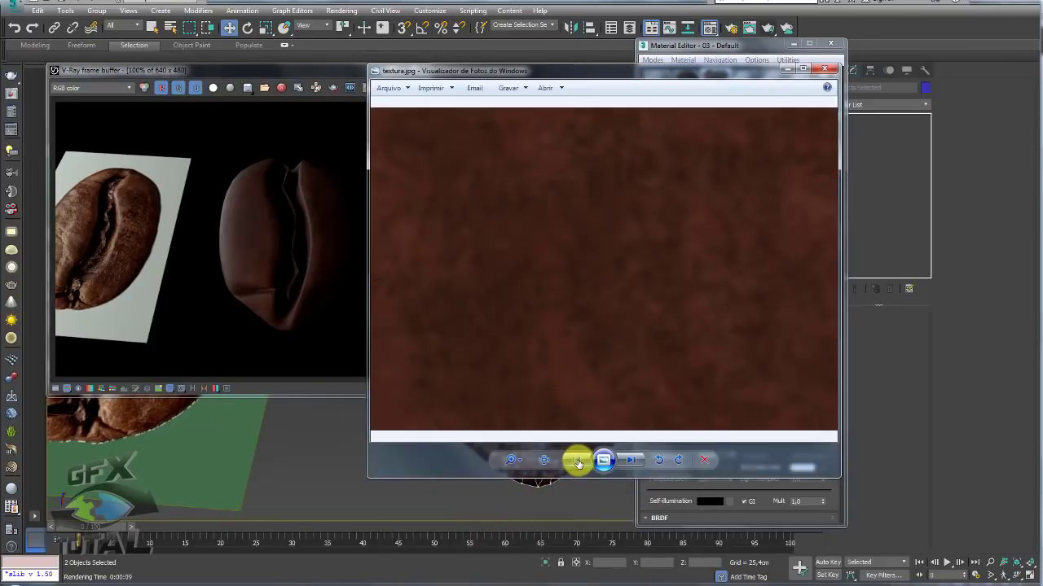
{"action": "left_click", "coordinate": [578, 461]}
{"action": "left_click", "coordinate": [578, 461]}
{"action": "left_click", "coordinate": [579, 461]}
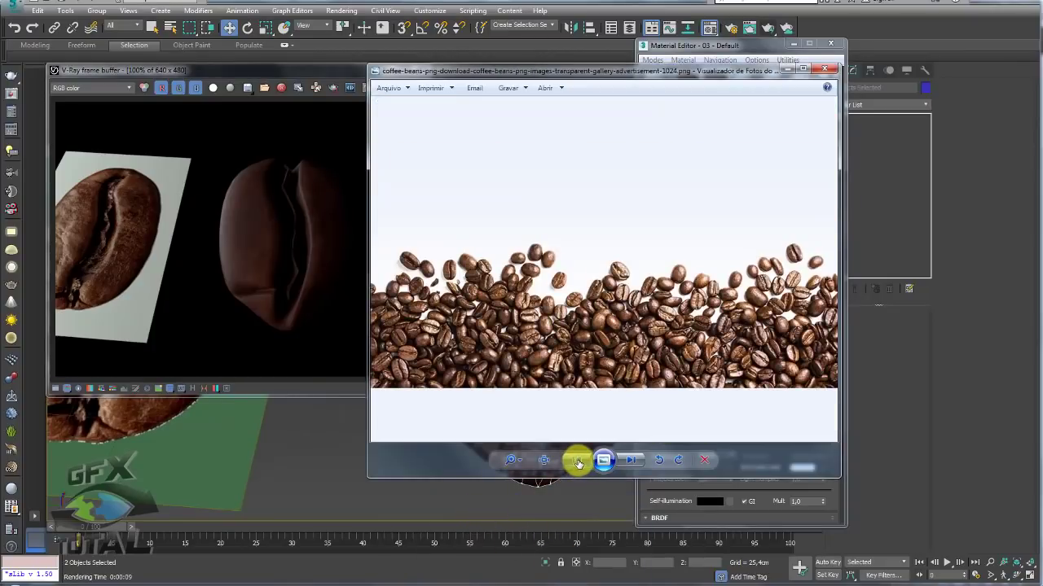
{"action": "left_click", "coordinate": [579, 461]}
{"action": "scroll", "coordinate": [546, 309], "scroll_direction": "up", "scroll_amount": 2}
{"action": "scroll", "coordinate": [559, 302], "scroll_direction": "up", "scroll_amount": 3}
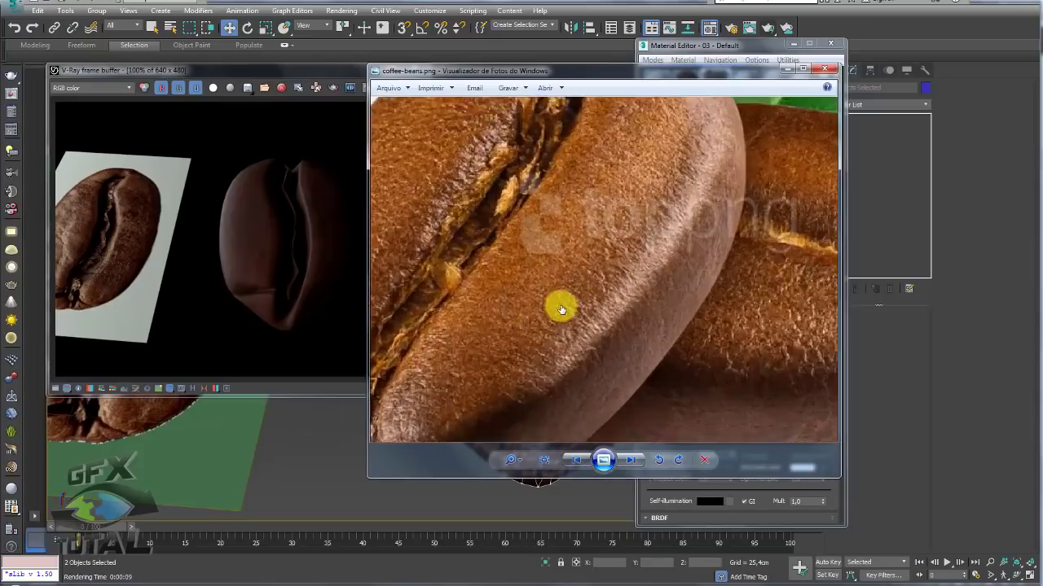
{"action": "scroll", "coordinate": [575, 284], "scroll_direction": "up", "scroll_amount": 3}
{"action": "scroll", "coordinate": [605, 396], "scroll_direction": "down", "scroll_amount": 3}
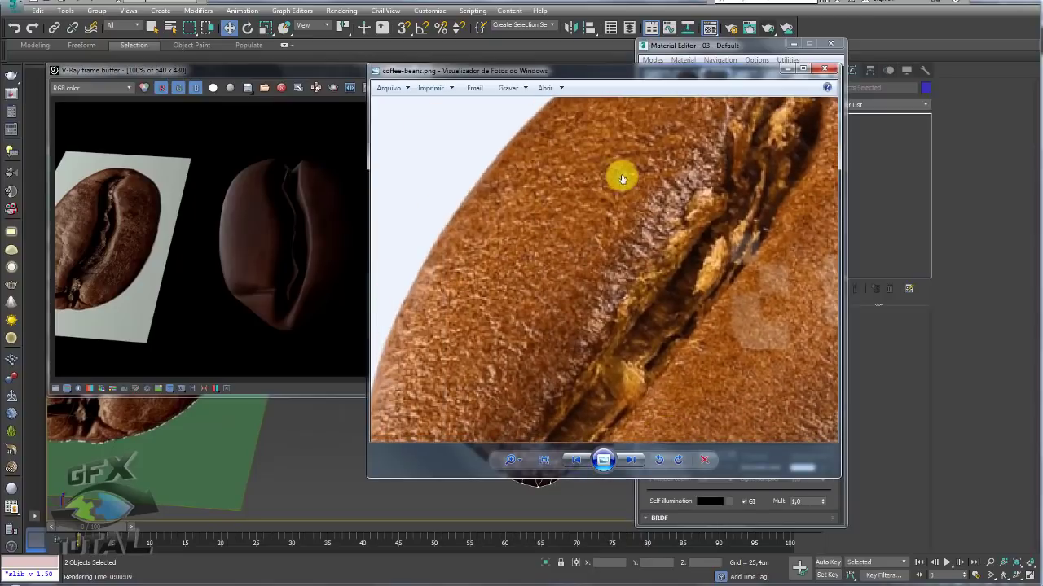
{"action": "scroll", "coordinate": [542, 277], "scroll_direction": "down", "scroll_amount": 2}
{"action": "scroll", "coordinate": [562, 359], "scroll_direction": "down", "scroll_amount": 3}
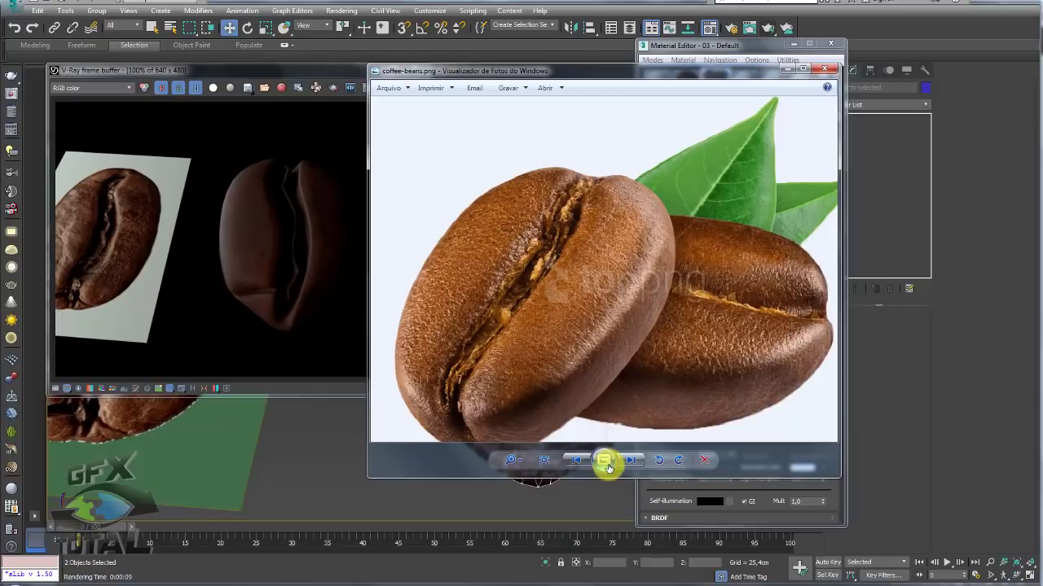
{"action": "left_click", "coordinate": [577, 461]}
{"action": "left_click", "coordinate": [577, 458]}
{"action": "scroll", "coordinate": [594, 291], "scroll_direction": "up", "scroll_amount": 2}
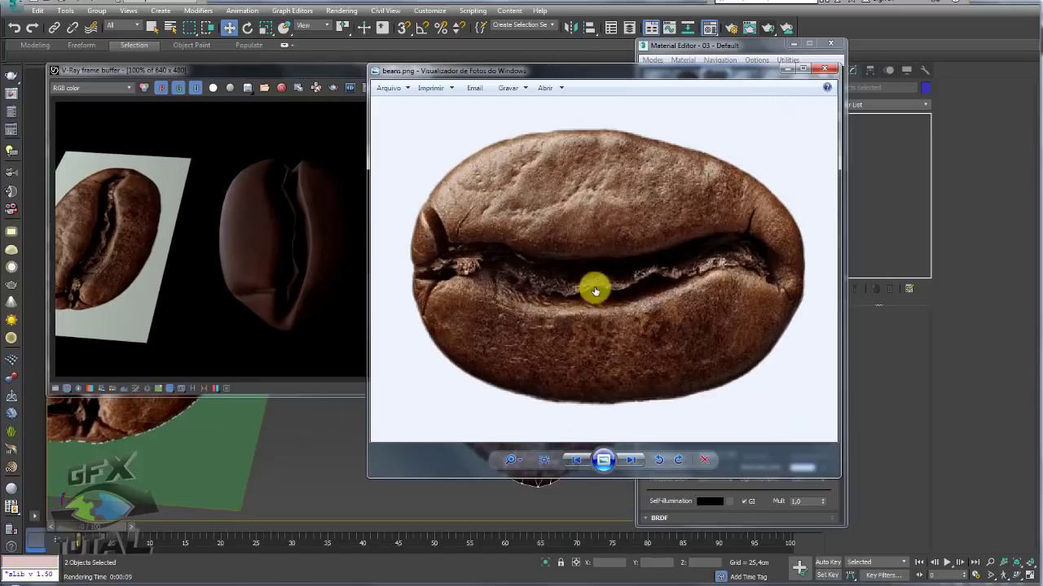
{"action": "scroll", "coordinate": [548, 210], "scroll_direction": "up", "scroll_amount": 2}
{"action": "scroll", "coordinate": [547, 210], "scroll_direction": "up", "scroll_amount": 1}
{"action": "scroll", "coordinate": [633, 175], "scroll_direction": "down", "scroll_amount": 4}
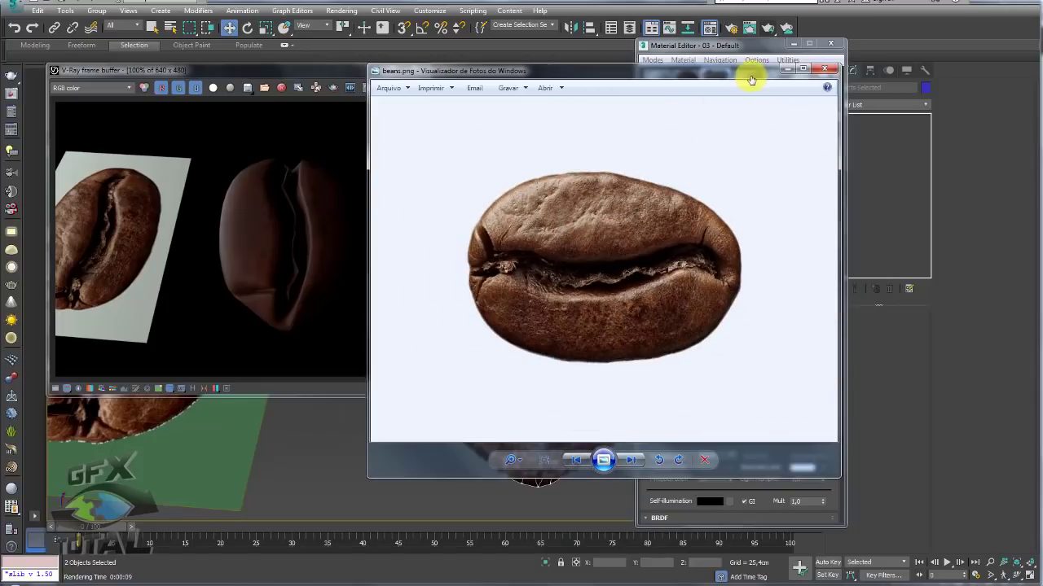
Step: Load a Noise map into the bean material's Bump slot and preview the map alone
{"action": "left_click", "coordinate": [788, 68]}
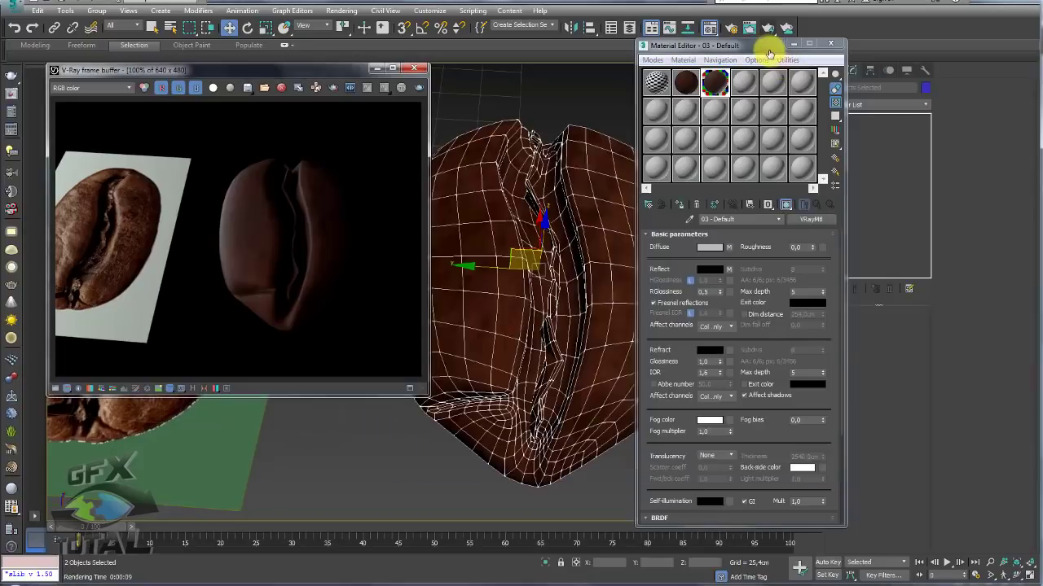
{"action": "left_click_drag", "start_coordinate": [728, 47], "coordinate": [729, 53]}
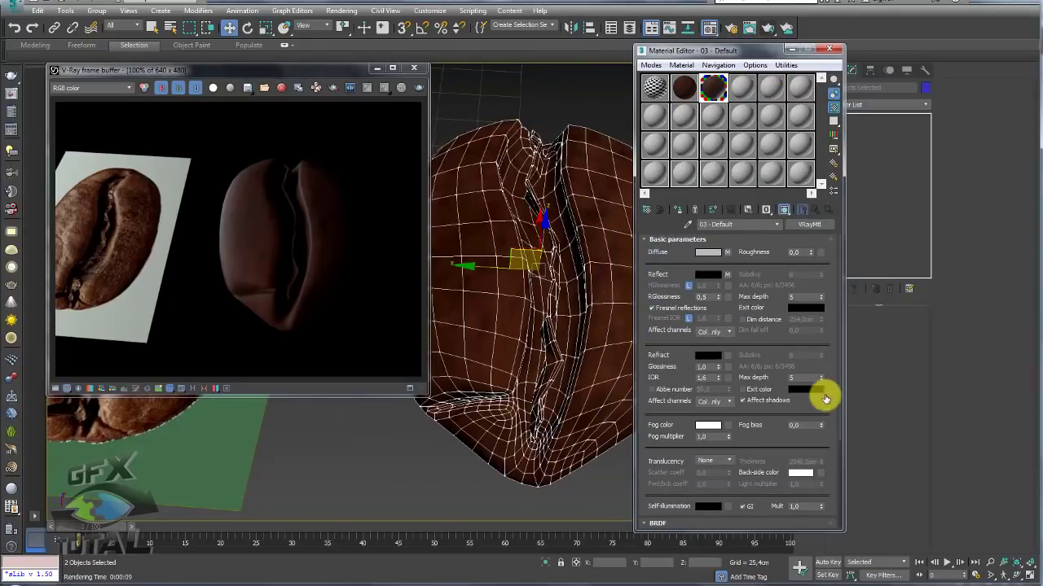
{"action": "left_click_drag", "start_coordinate": [826, 391], "coordinate": [826, 207]}
{"action": "left_click", "coordinate": [669, 484]}
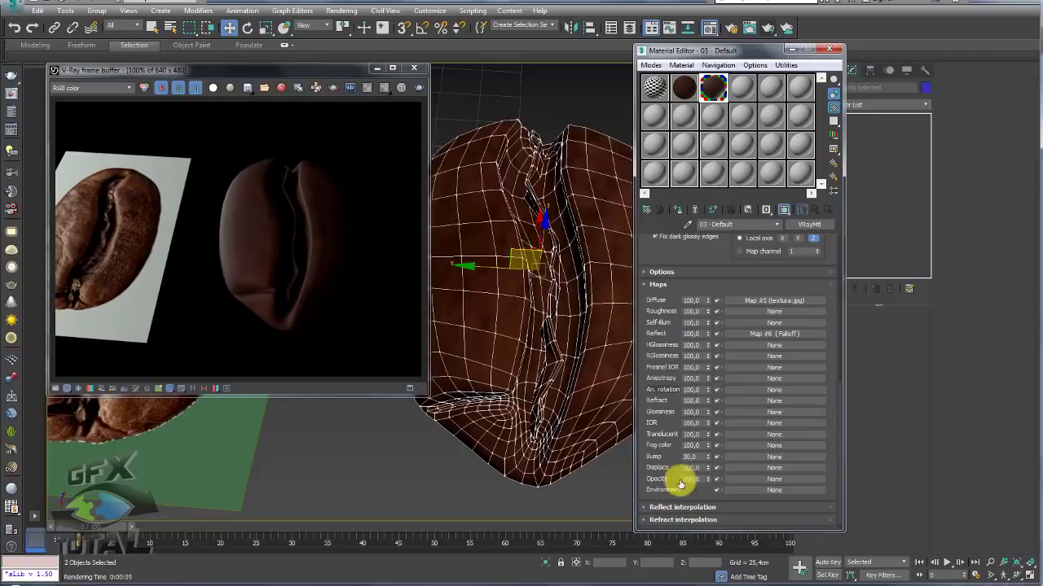
{"action": "left_click", "coordinate": [754, 458]}
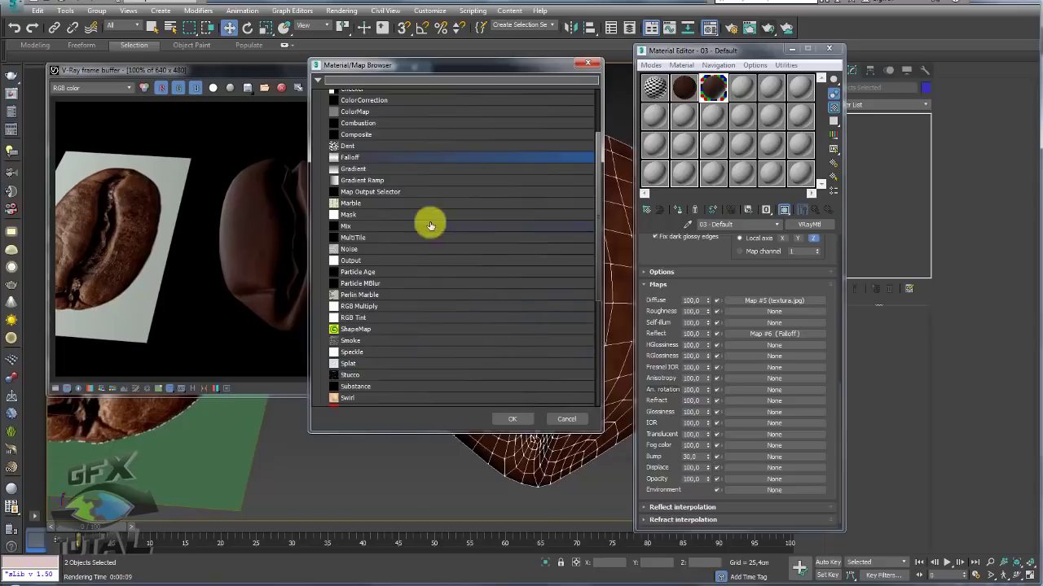
{"action": "double_click", "coordinate": [350, 248]}
{"action": "double_click", "coordinate": [710, 94]}
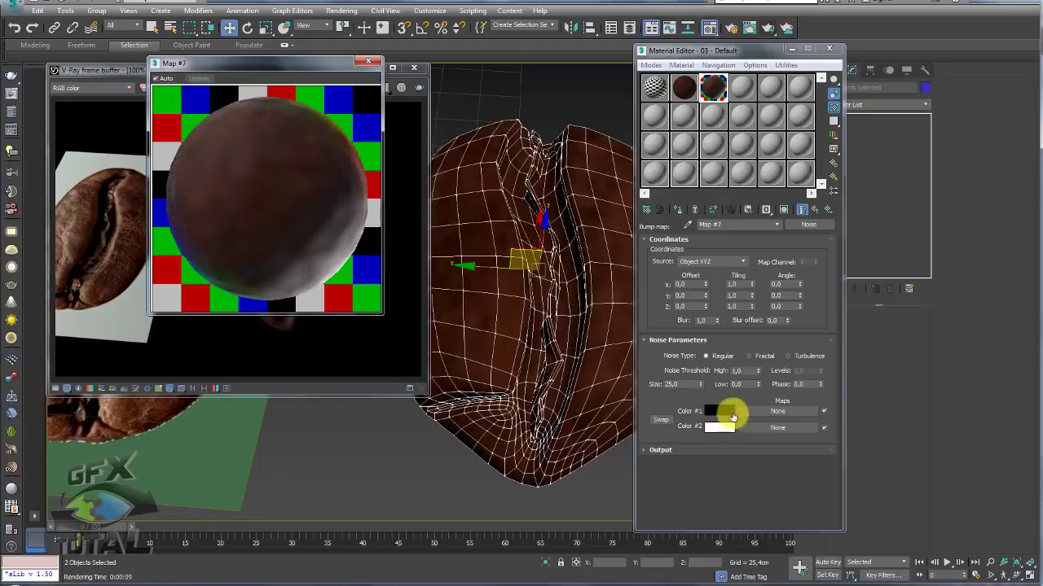
{"action": "left_click", "coordinate": [801, 211]}
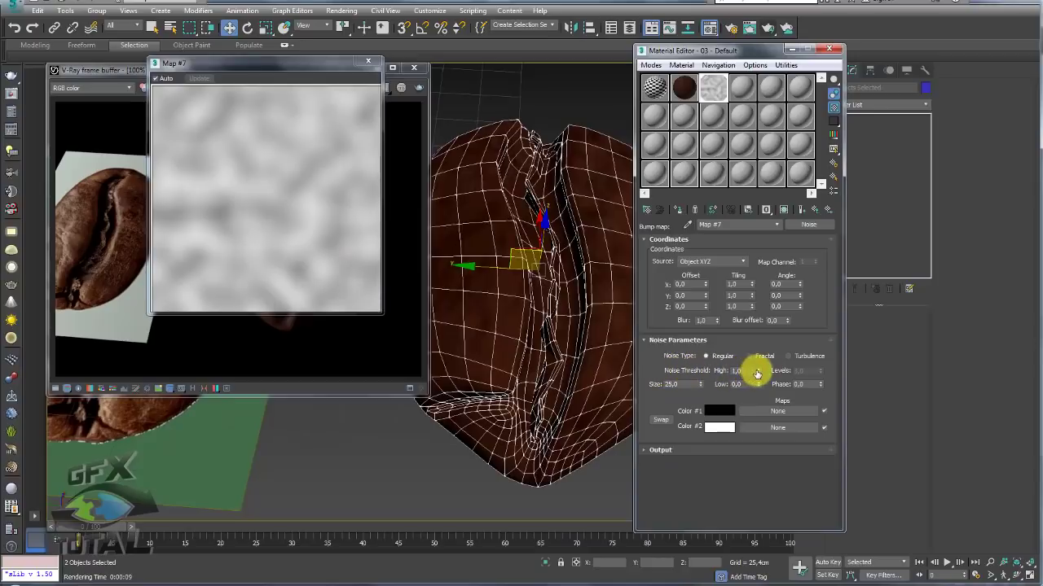
Step: Make the noise Fractal with High threshold 0.815 and Low threshold 0.43
{"action": "mouse_move", "coordinate": [757, 372]}
{"action": "left_mouse_down"}
{"action": "mouse_move", "coordinate": [763, 393]}
{"action": "mouse_move", "coordinate": [752, 307]}
{"action": "left_mouse_up"}
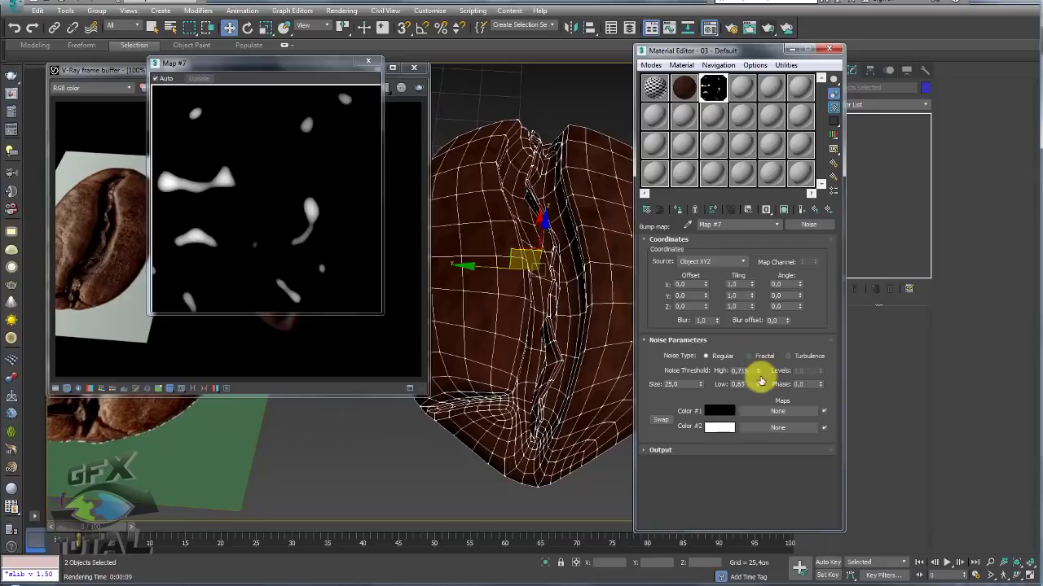
{"action": "left_click_drag", "start_coordinate": [760, 382], "coordinate": [758, 386]}
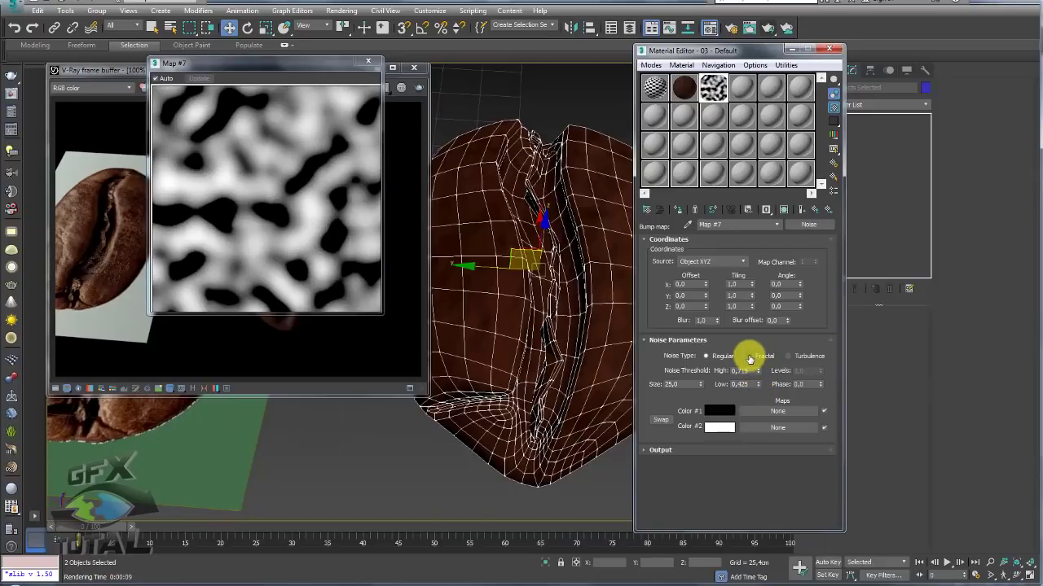
{"action": "left_click", "coordinate": [748, 355]}
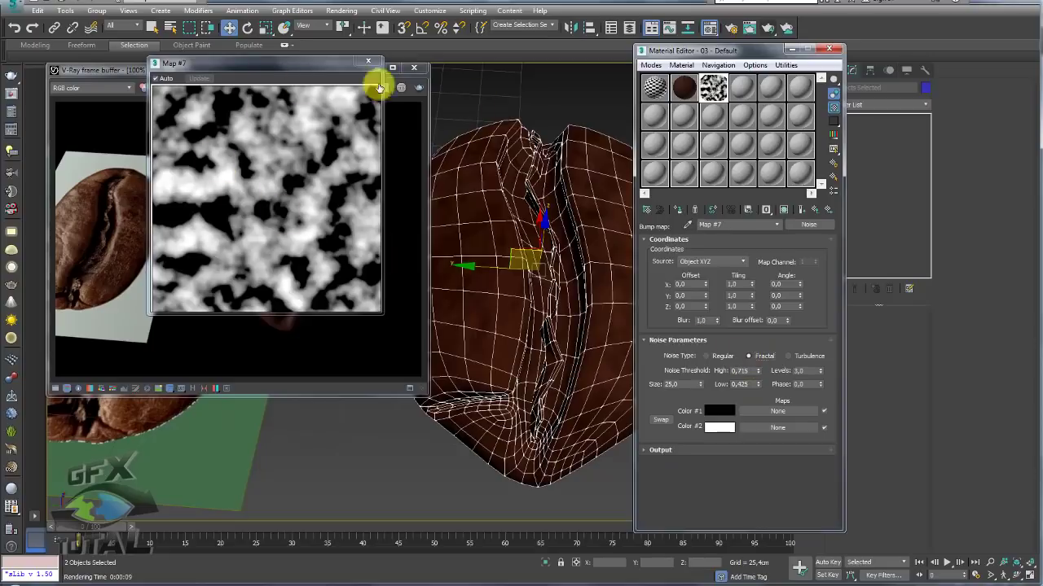
{"action": "left_click_drag", "start_coordinate": [759, 372], "coordinate": [759, 390]}
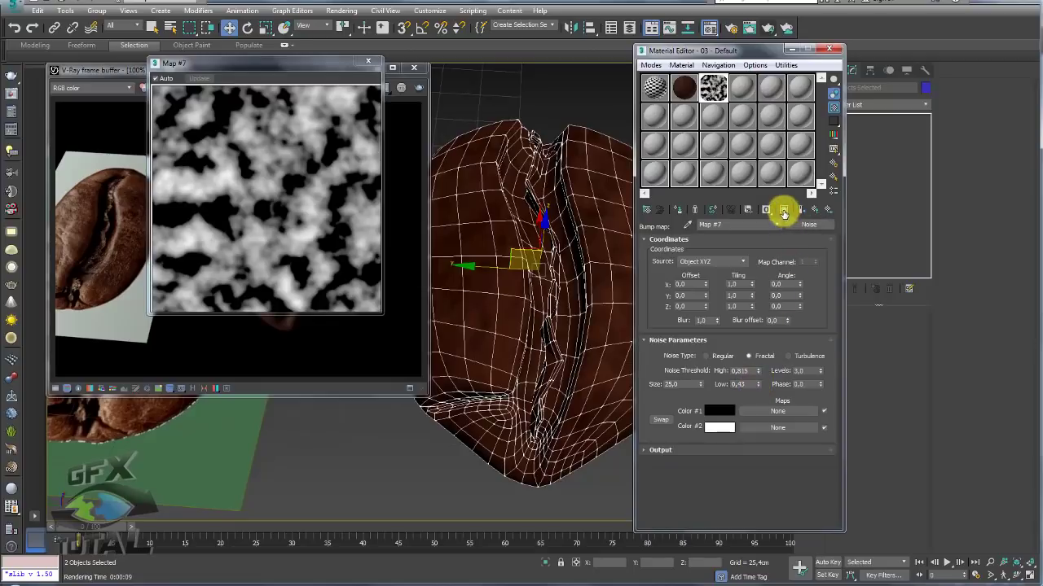
Step: Show the noise map shaded on the bean in the viewport
{"action": "left_click", "coordinate": [783, 211]}
{"action": "scroll", "coordinate": [574, 260], "scroll_direction": "down", "scroll_amount": 3}
{"action": "scroll", "coordinate": [554, 289], "scroll_direction": "up", "scroll_amount": 2}
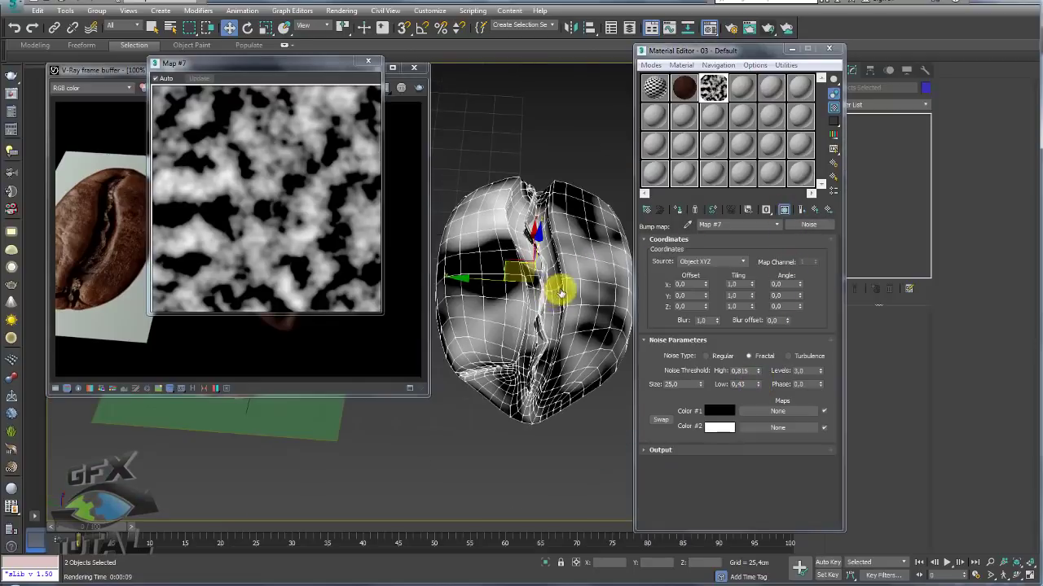
{"action": "middle_click_drag", "start_coordinate": [560, 292], "coordinate": [559, 342], "text": "alt"}
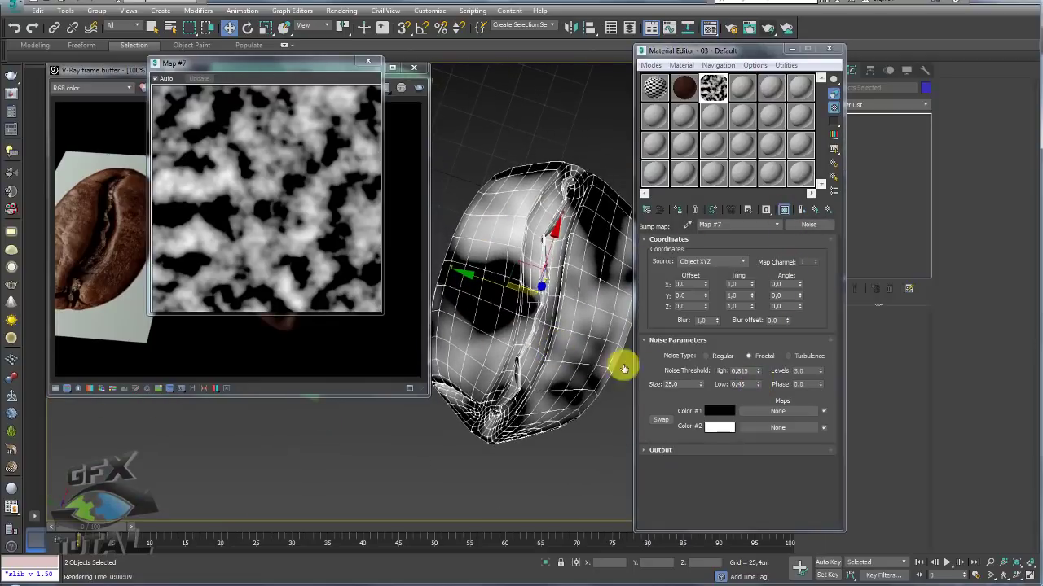
Step: Set the noise Size to 2, close the map preview, and re-render the bean
{"action": "left_click_drag", "start_coordinate": [683, 384], "coordinate": [649, 383]}
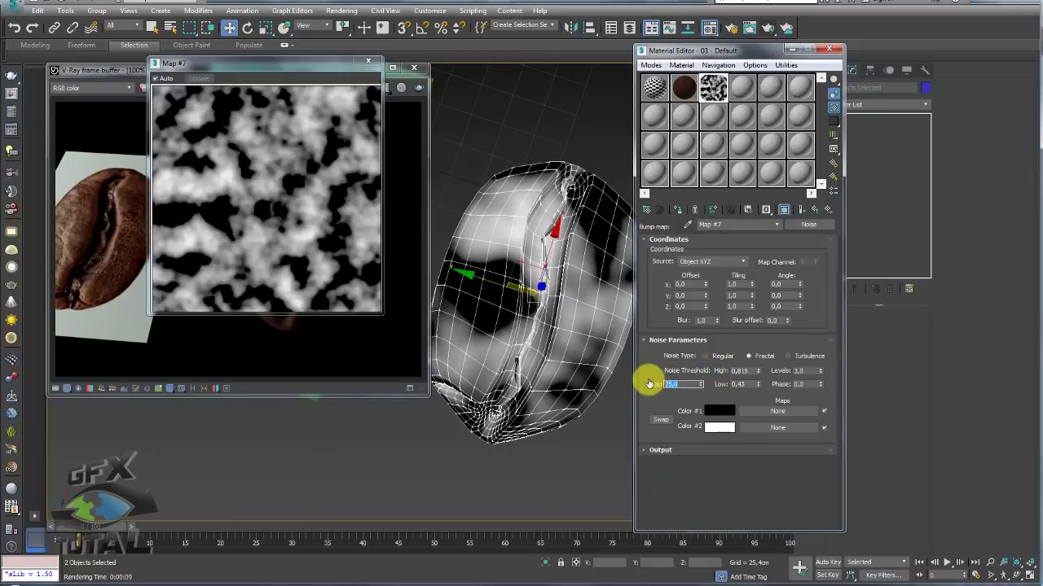
{"action": "type", "text": "2"}
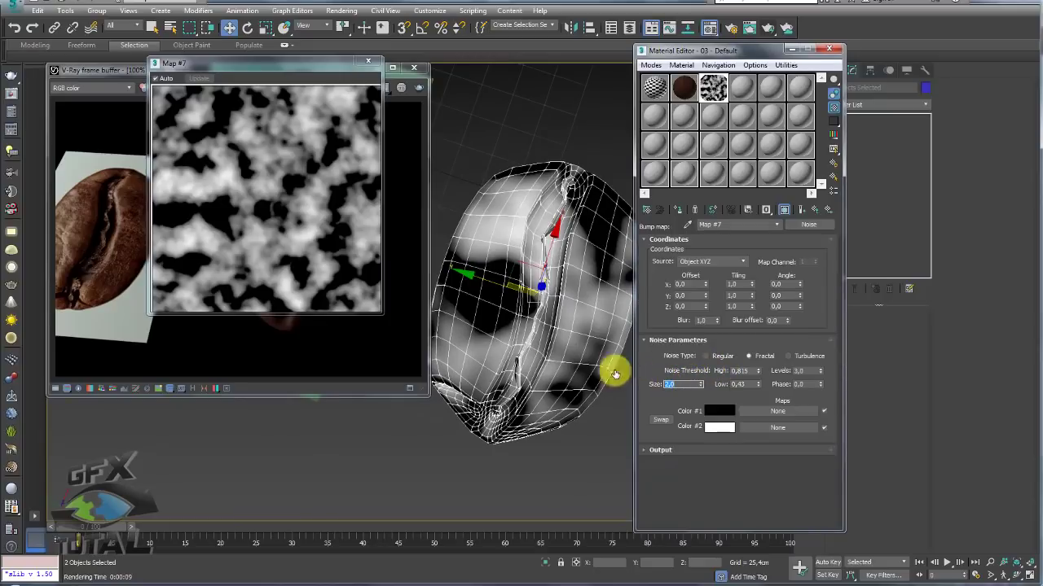
{"action": "key", "text": "Return"}
{"action": "scroll", "coordinate": [540, 277], "scroll_direction": "up", "scroll_amount": 2}
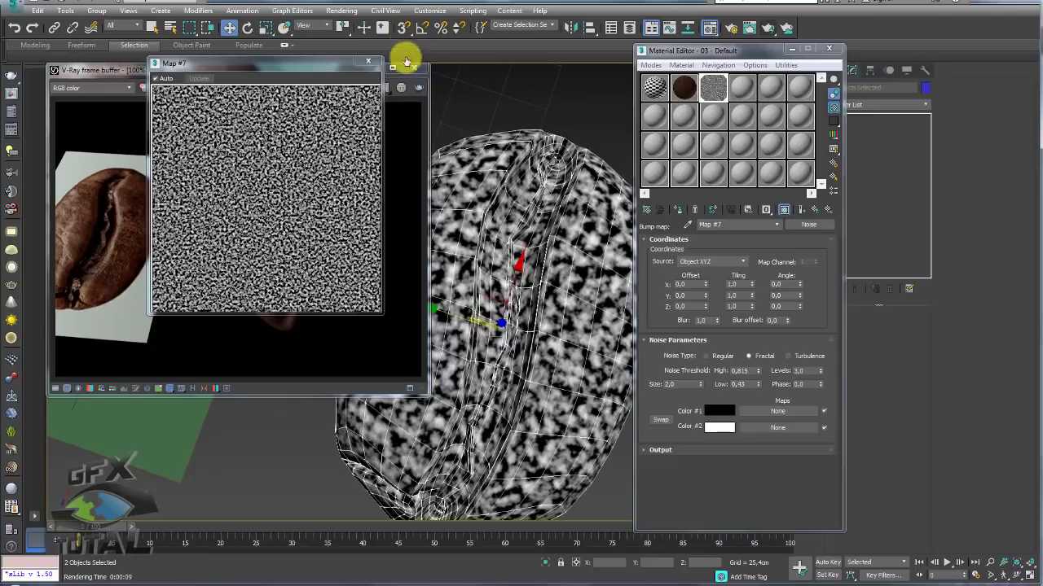
{"action": "left_click", "coordinate": [368, 62]}
{"action": "scroll", "coordinate": [545, 277], "scroll_direction": "up", "scroll_amount": 1}
{"action": "mouse_move", "coordinate": [545, 277]}
{"action": "middle_mouse_down", "text": "alt"}
{"action": "mouse_move", "coordinate": [533, 302]}
{"action": "mouse_move", "coordinate": [619, 257]}
{"action": "middle_mouse_up", "text": "alt"}
{"action": "left_click", "coordinate": [418, 88]}
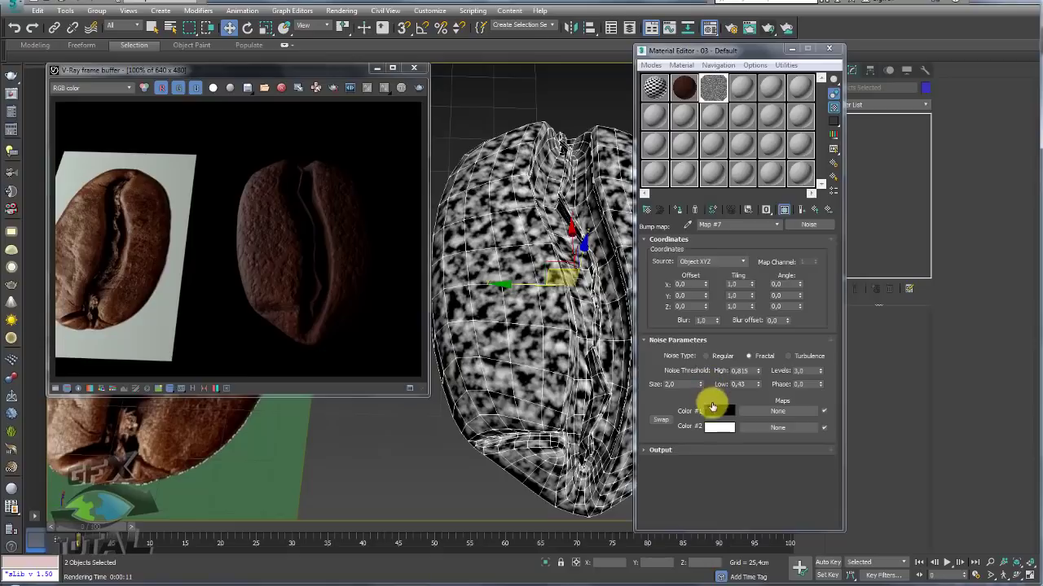
Step: Set noise Color #1 to dark grey (Value 9) and Color #2 to light grey, then re-render
{"action": "left_click", "coordinate": [717, 412]}
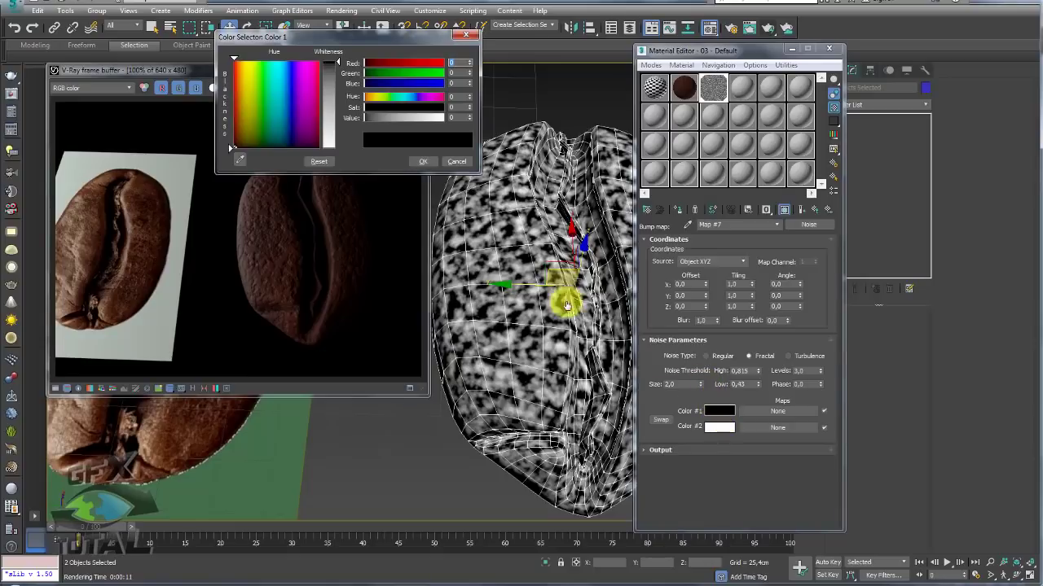
{"action": "left_click_drag", "start_coordinate": [366, 120], "coordinate": [366, 120]}
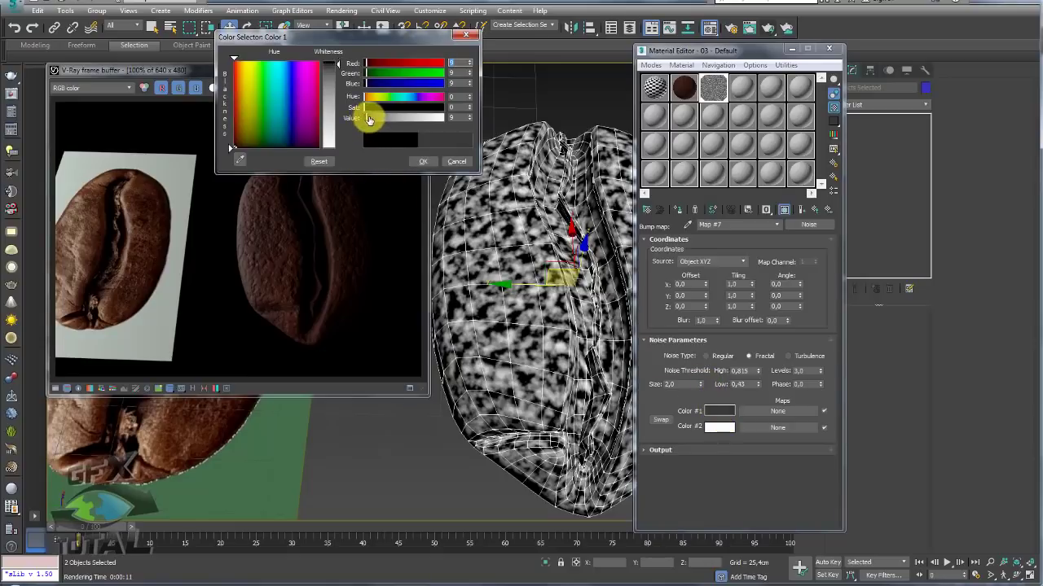
{"action": "left_click", "coordinate": [422, 160]}
{"action": "left_click", "coordinate": [720, 429]}
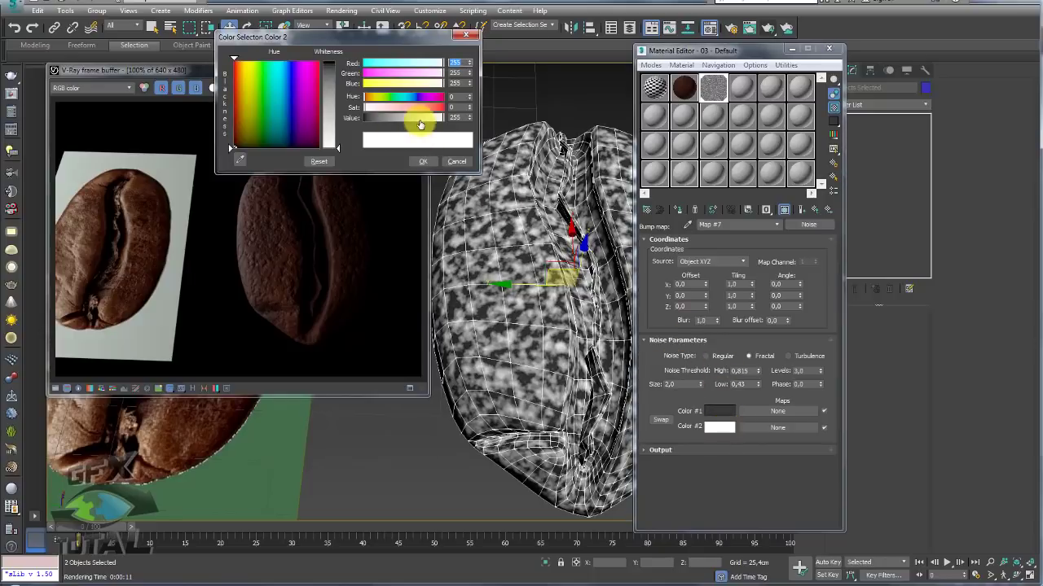
{"action": "left_click_drag", "start_coordinate": [420, 124], "coordinate": [405, 118]}
{"action": "left_click", "coordinate": [423, 160]}
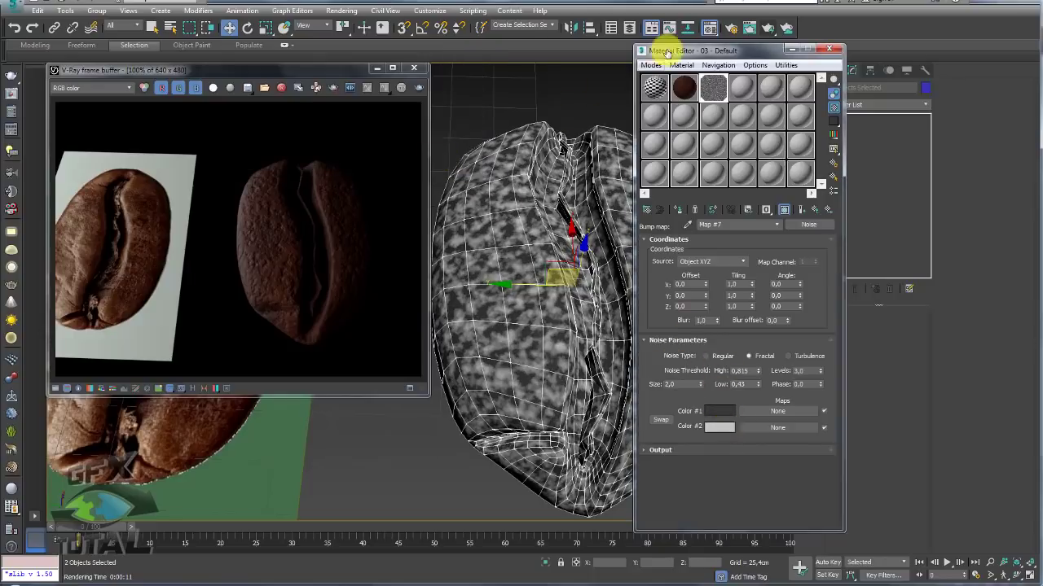
{"action": "left_click", "coordinate": [766, 33]}
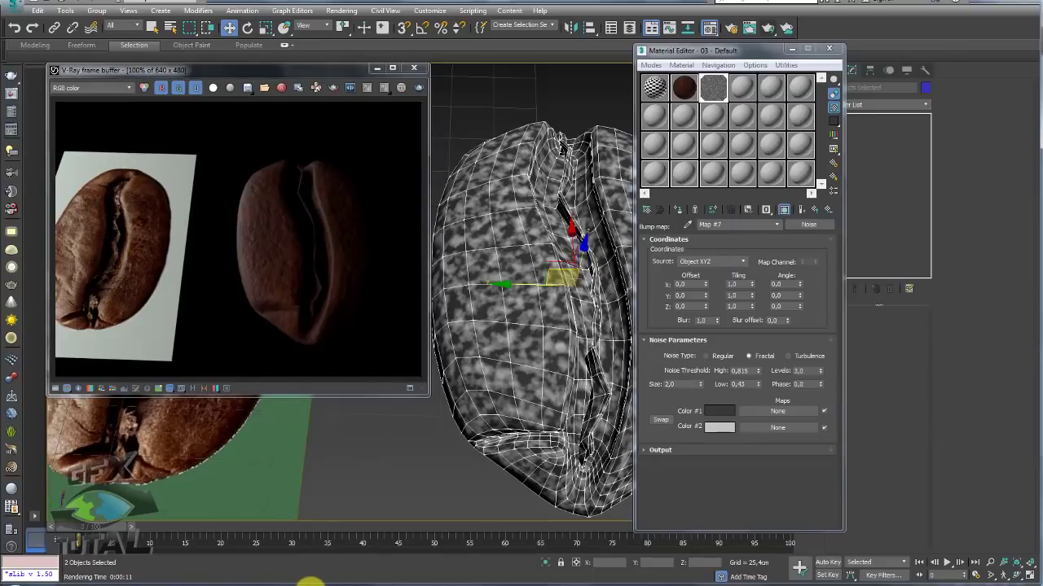
Step: Open textura.jpg from the coffee images folder in Adobe Photoshop CS6
{"action": "left_click", "coordinate": [73, 577]}
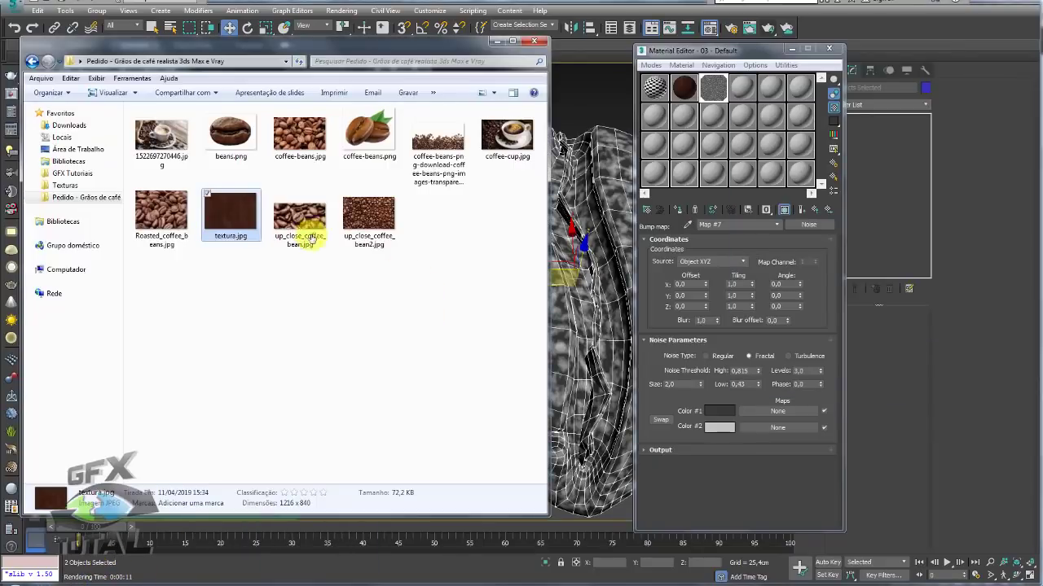
{"action": "right_click", "coordinate": [225, 218]}
{"action": "mouse_move", "coordinate": [63, 365]}
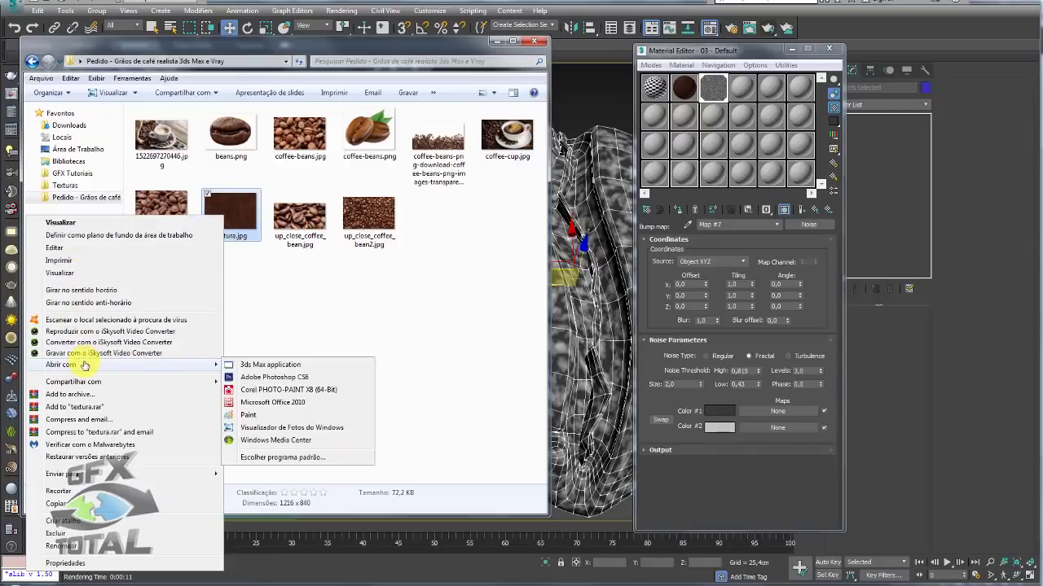
{"action": "left_click", "coordinate": [248, 378]}
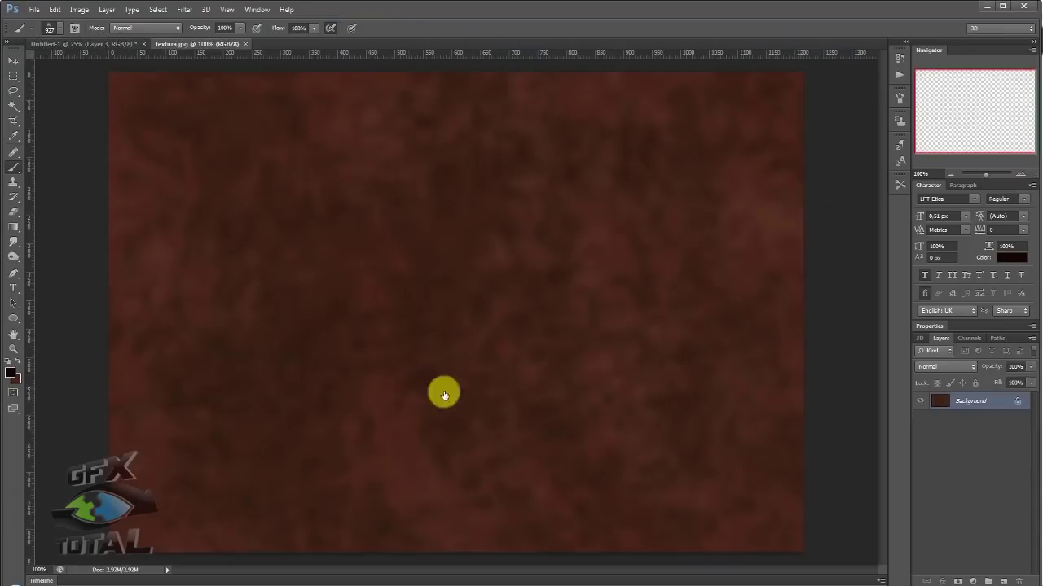
Step: Copy the texture to a new layer and brighten it with Levels, raising midtones and setting white input to 255
{"action": "left_click", "coordinate": [949, 175]}
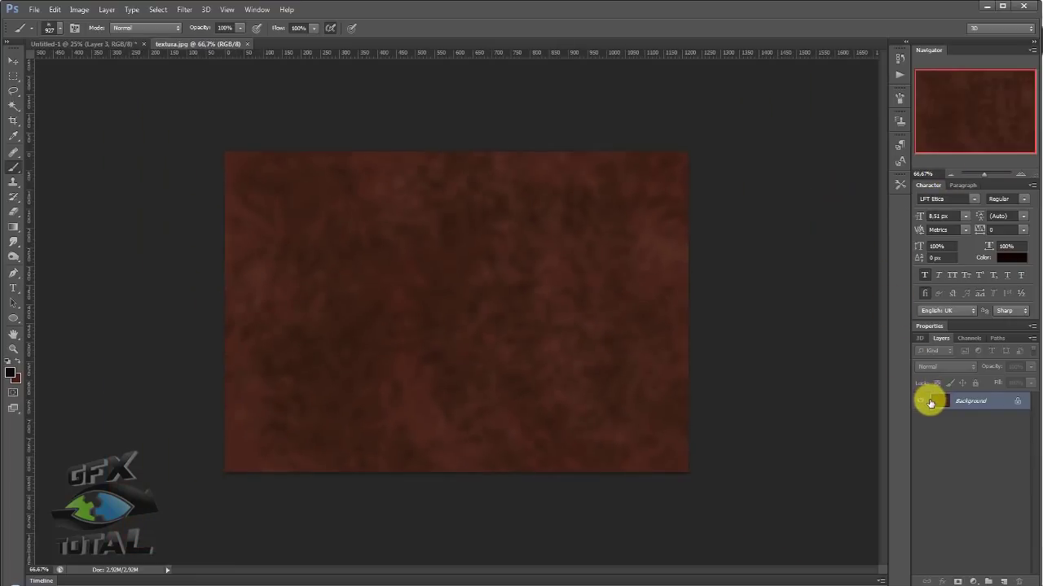
{"action": "key", "text": "ctrl+shift+alt+n"}
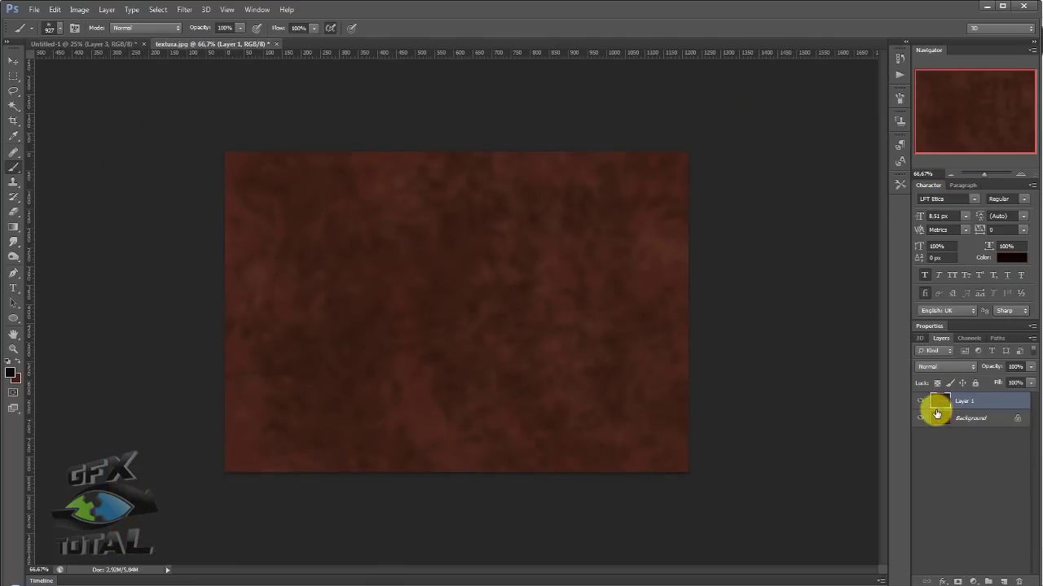
{"action": "key", "text": "ctrl+shift+alt+e"}
{"action": "key", "text": "ctrl+l"}
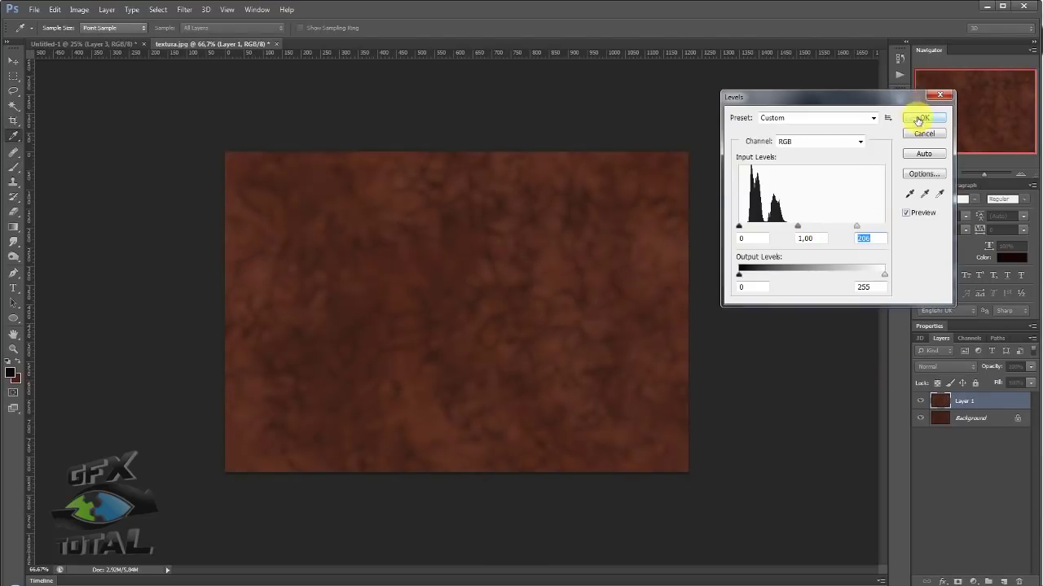
{"action": "left_click_drag", "start_coordinate": [796, 229], "coordinate": [790, 230]}
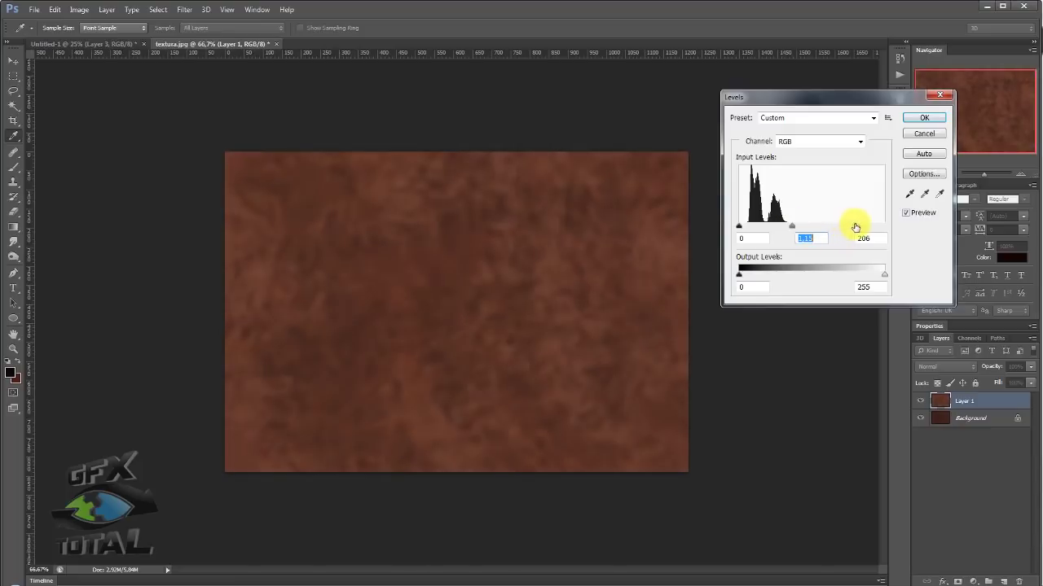
{"action": "left_click_drag", "start_coordinate": [856, 227], "coordinate": [896, 231]}
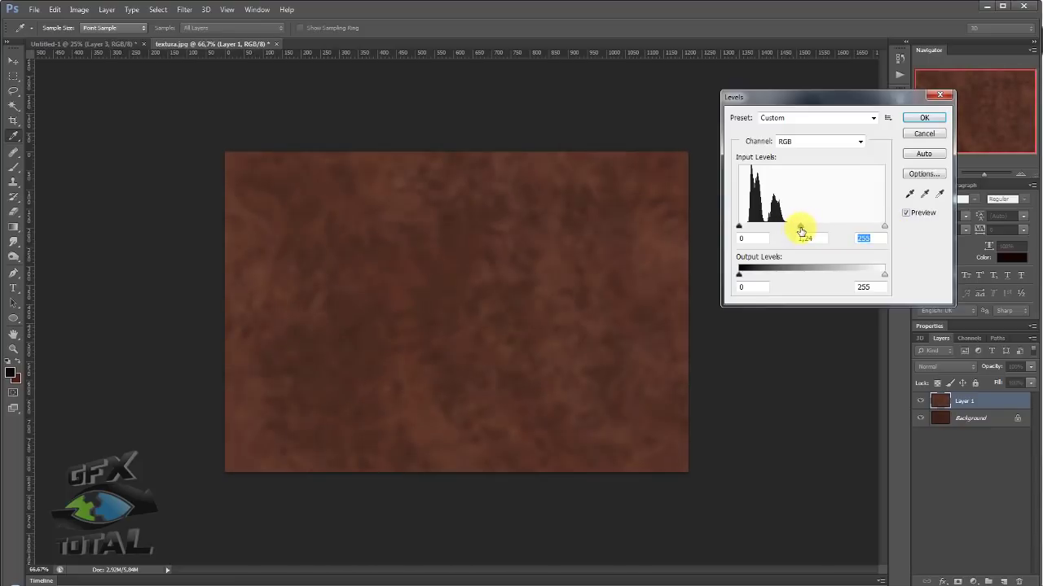
{"action": "left_click", "coordinate": [910, 122]}
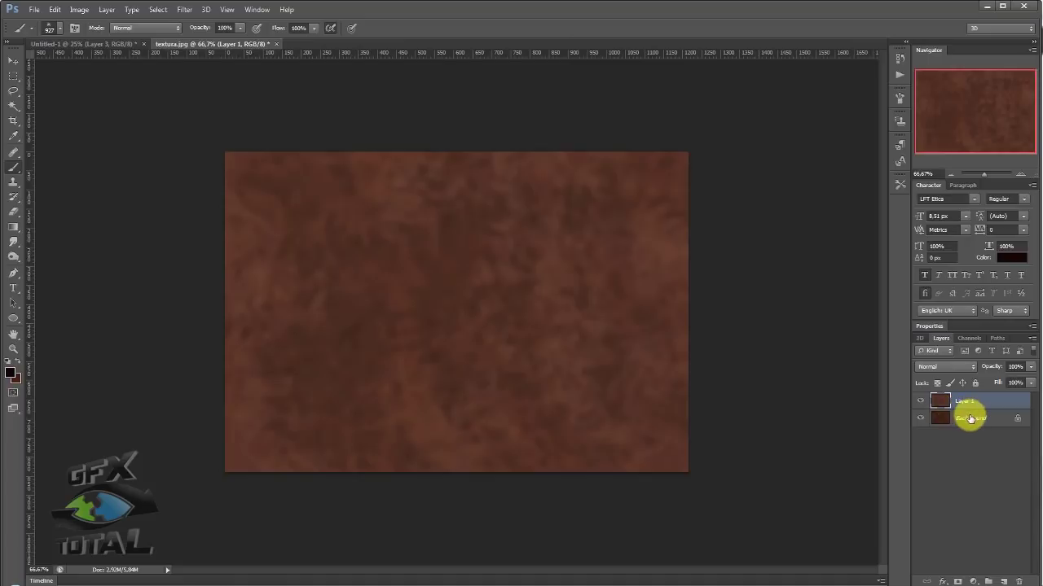
Step: Merge the adjusted layer into Background and return to 3ds Max
{"action": "key", "text": "ctrl+e"}
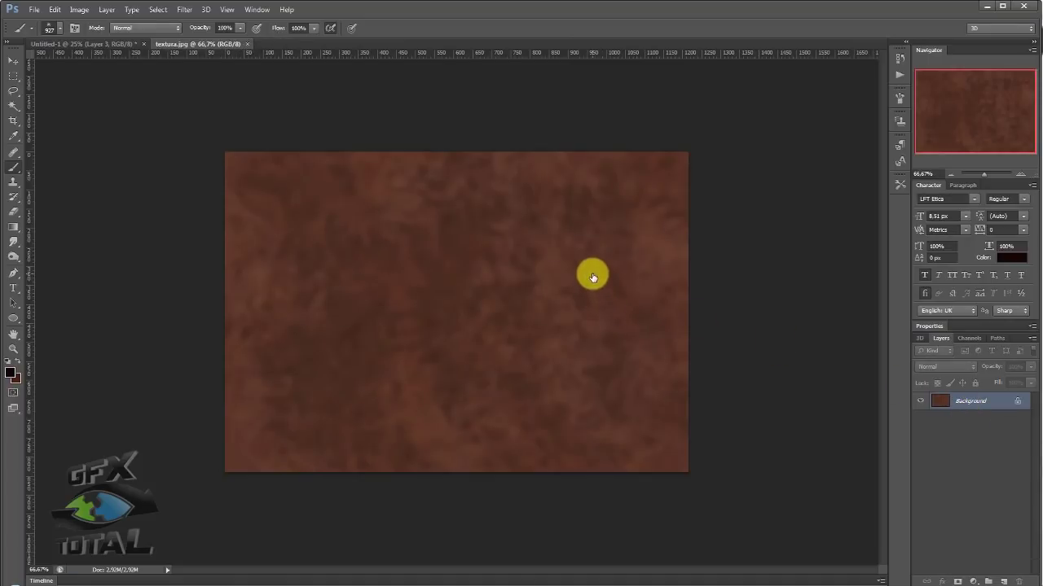
{"action": "key", "text": "alt"}
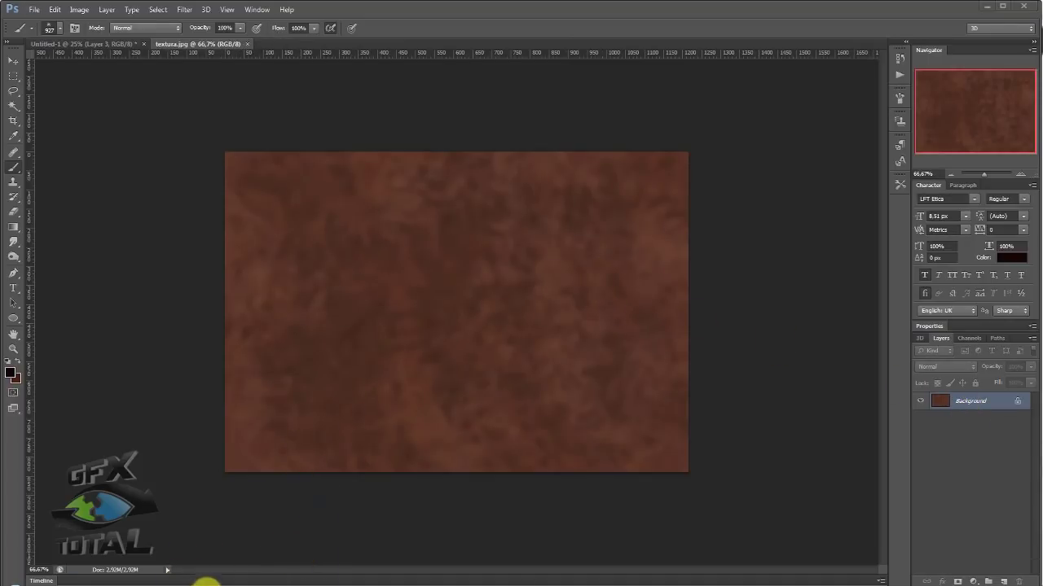
{"action": "mouse_move", "coordinate": [206, 583]}
{"action": "left_click", "coordinate": [250, 551]}
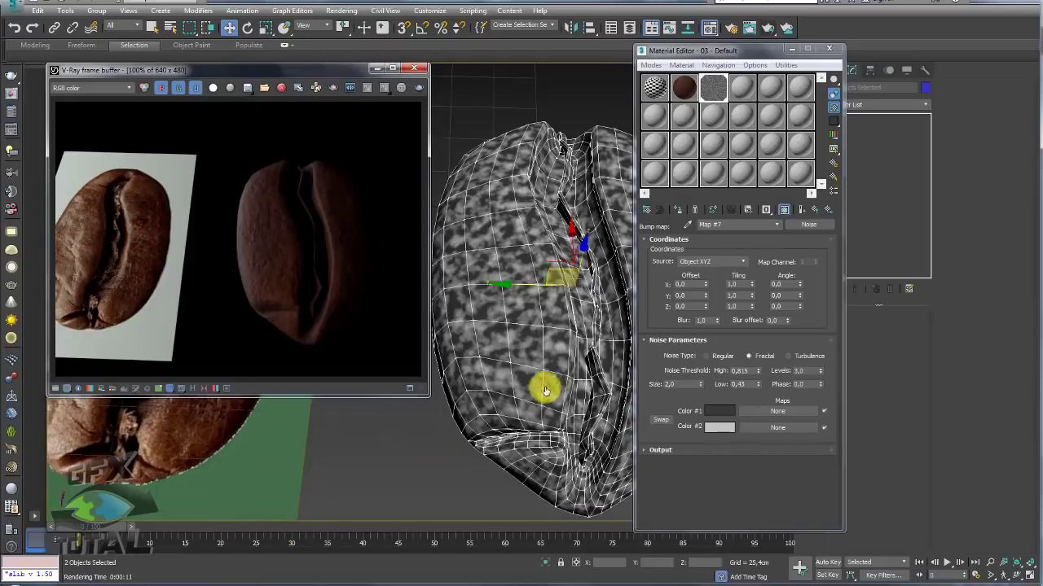
Step: Re-render the bean with the brightened texture, reopen the Material Editor, and mark the crease in red
{"action": "left_click", "coordinate": [770, 35]}
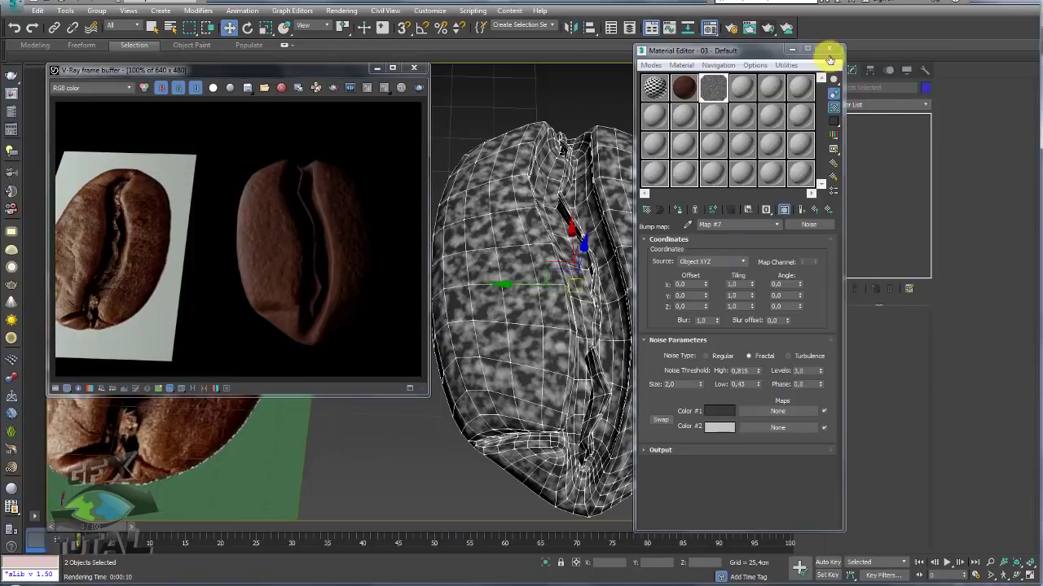
{"action": "left_click", "coordinate": [828, 50]}
{"action": "left_click", "coordinate": [709, 27]}
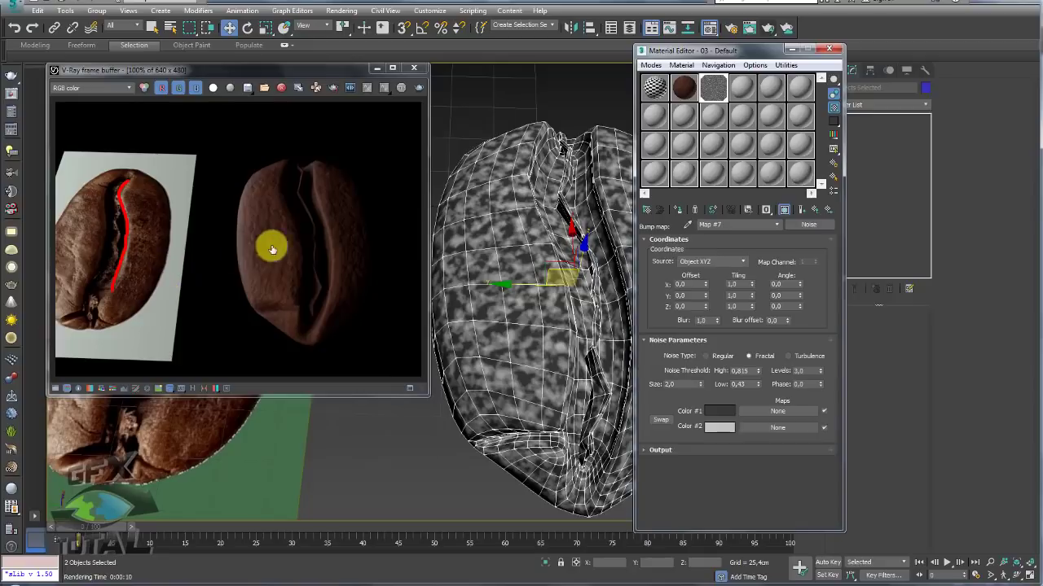
{"action": "left_click_drag", "start_coordinate": [280, 167], "coordinate": [291, 236]}
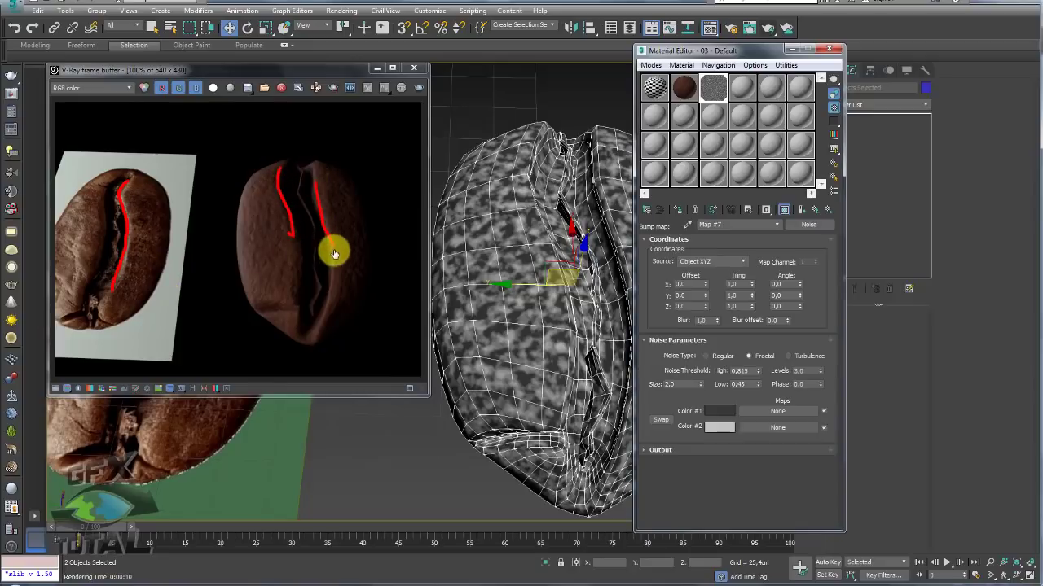
Step: Raise the reflection Falloff map's front Color 1 to grey
{"action": "left_click", "coordinate": [816, 212]}
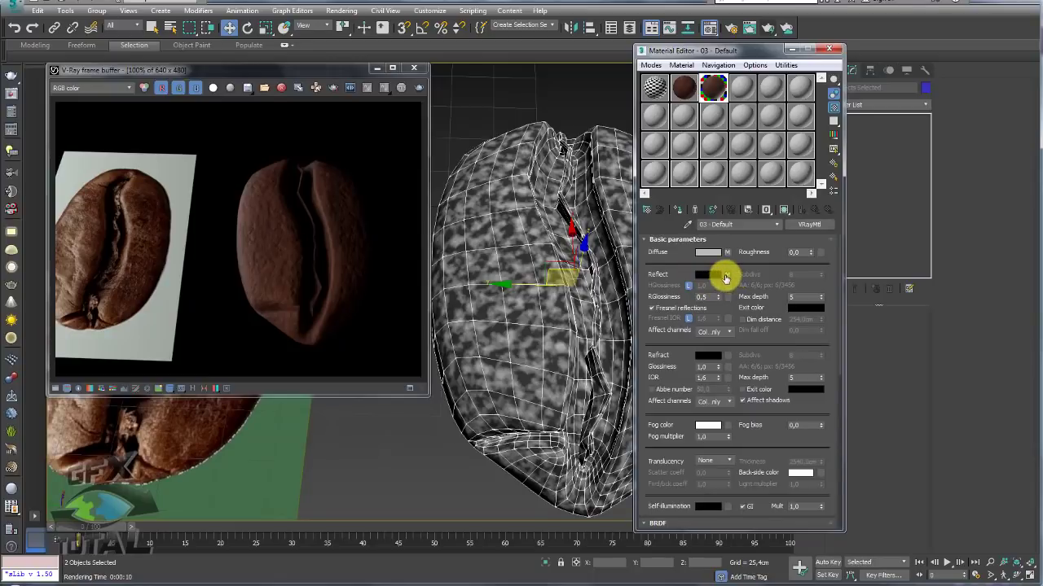
{"action": "left_click", "coordinate": [725, 275]}
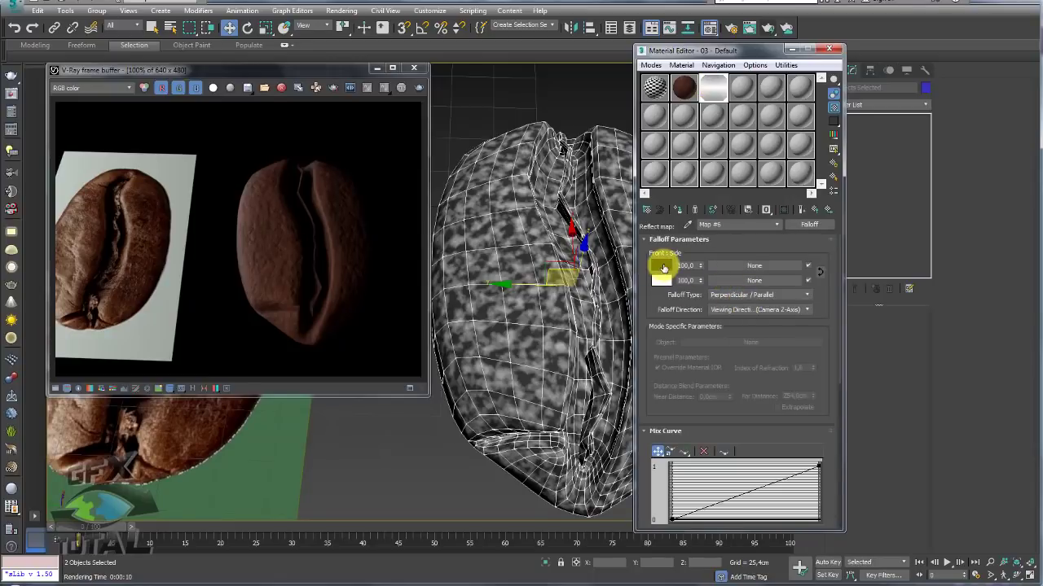
{"action": "left_click", "coordinate": [661, 266]}
{"action": "left_click_drag", "start_coordinate": [366, 121], "coordinate": [379, 117]}
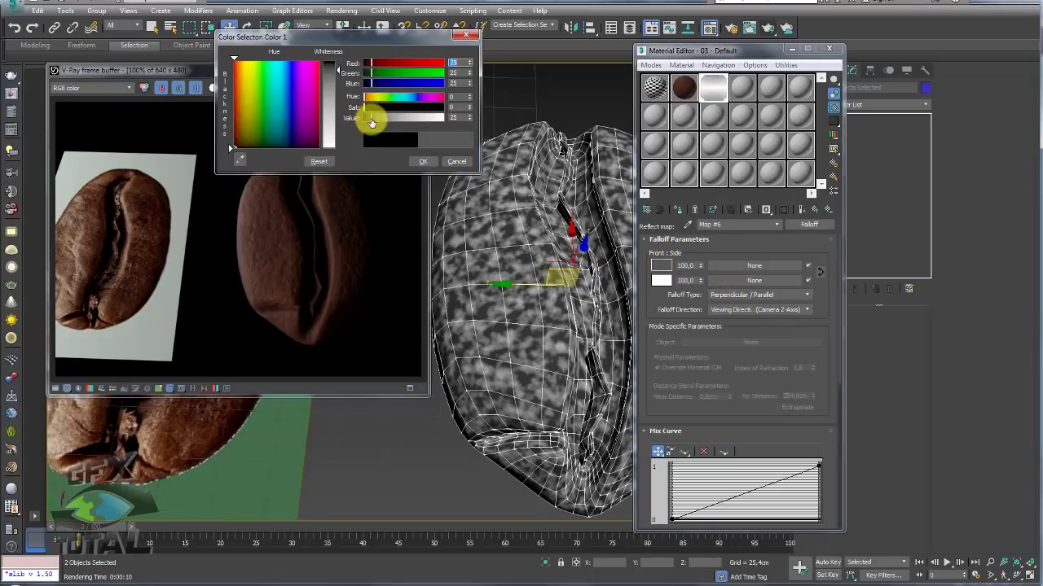
{"action": "left_click", "coordinate": [421, 160]}
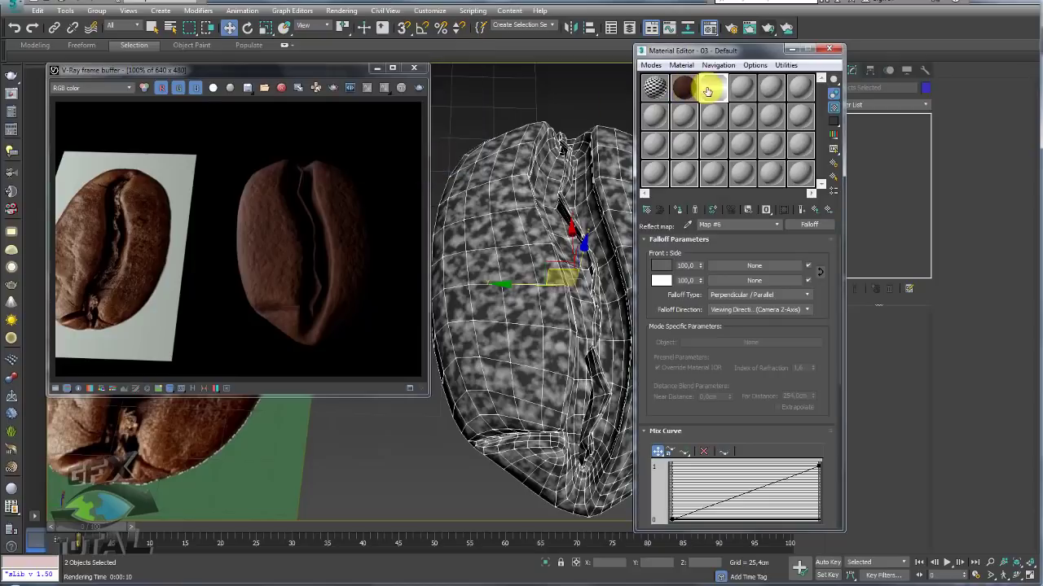
Step: Show the Falloff map in the viewport and open an enlarged map preview above it
{"action": "left_click", "coordinate": [803, 210]}
{"action": "double_click", "coordinate": [714, 88]}
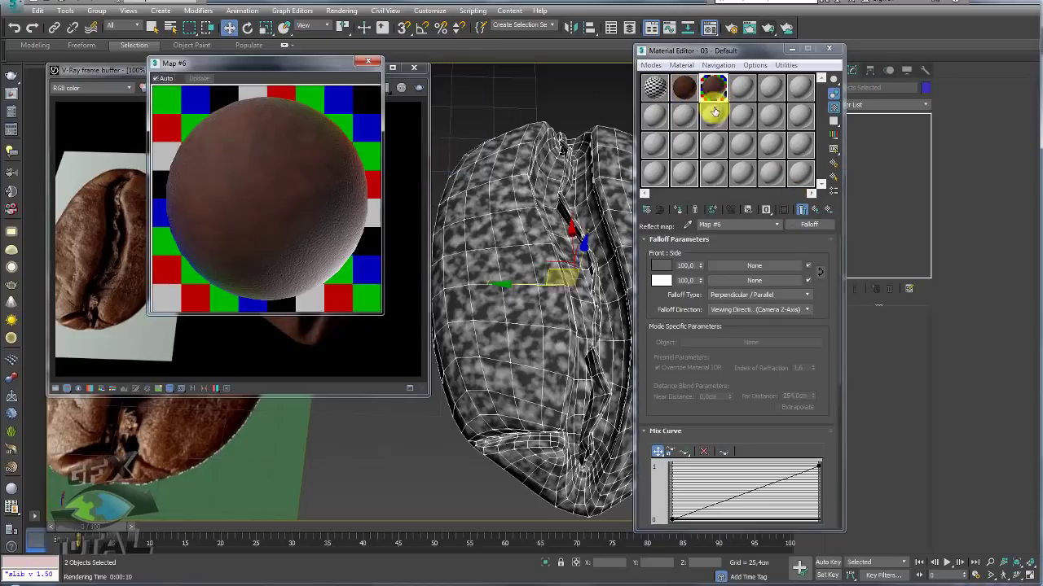
{"action": "left_click_drag", "start_coordinate": [275, 62], "coordinate": [513, 43]}
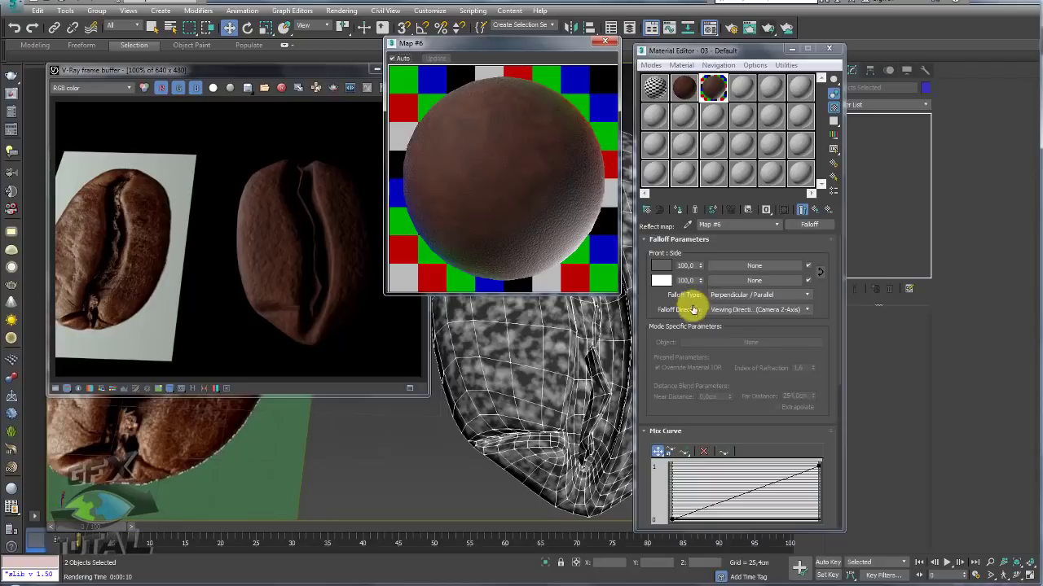
{"action": "scroll", "coordinate": [801, 342], "scroll_direction": "down", "scroll_amount": 3}
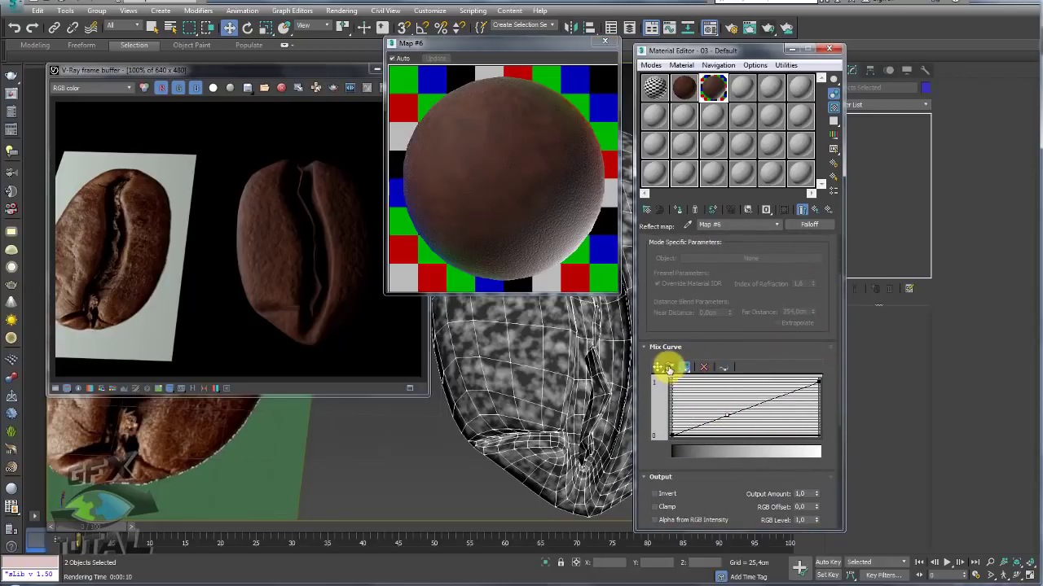
Step: Make the mix curve point Bezier-Smooth, bend it into an S-curve, and start a test render
{"action": "right_click", "coordinate": [727, 417]}
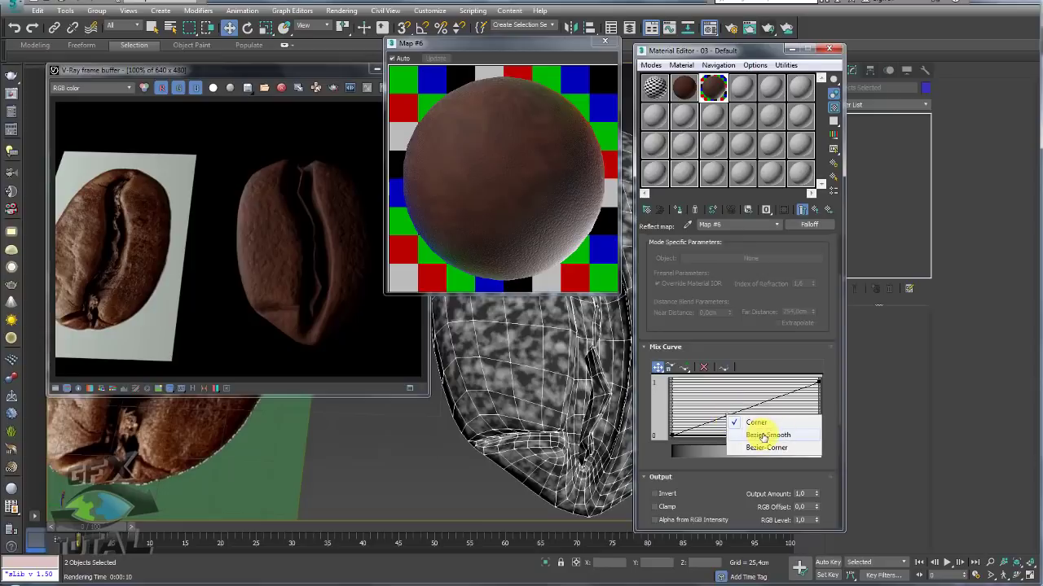
{"action": "left_click", "coordinate": [763, 436]}
{"action": "mouse_move", "coordinate": [746, 417]}
{"action": "left_mouse_down"}
{"action": "mouse_move", "coordinate": [745, 401]}
{"action": "mouse_move", "coordinate": [770, 421]}
{"action": "left_mouse_up"}
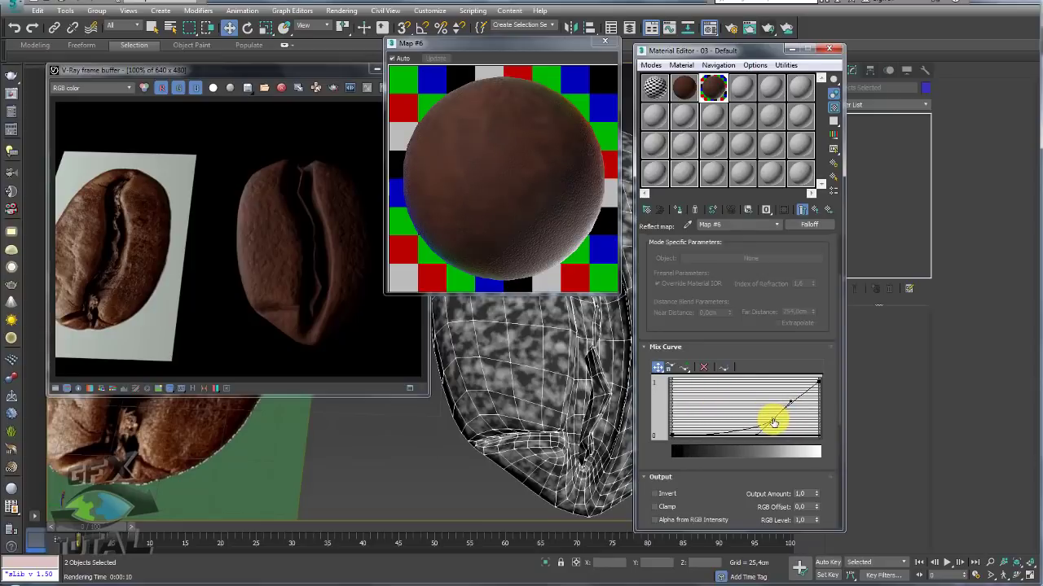
{"action": "mouse_move", "coordinate": [770, 422]}
{"action": "left_mouse_down"}
{"action": "mouse_move", "coordinate": [731, 391]}
{"action": "mouse_move", "coordinate": [726, 424]}
{"action": "left_mouse_up"}
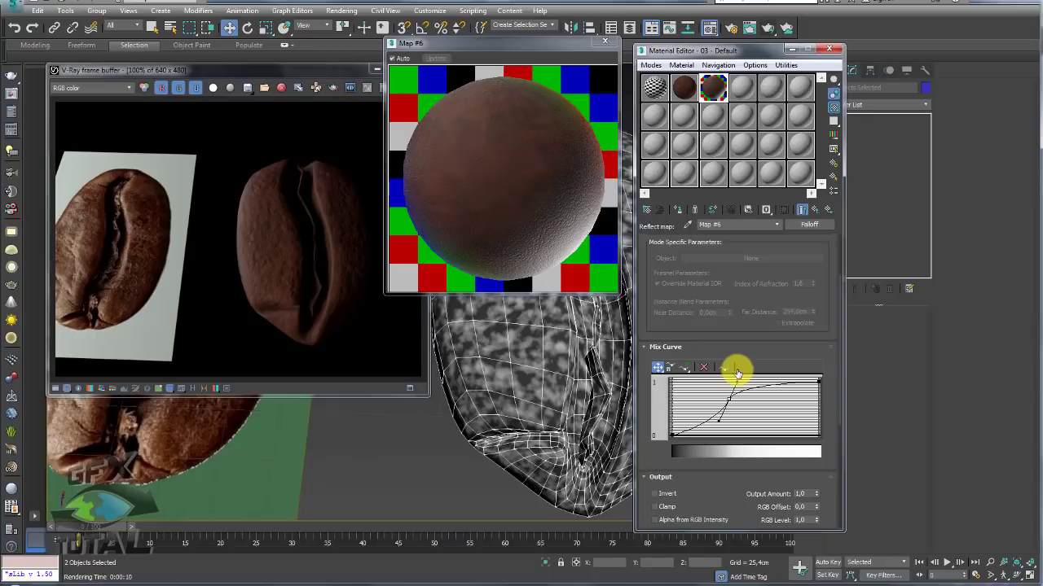
{"action": "left_click", "coordinate": [768, 28]}
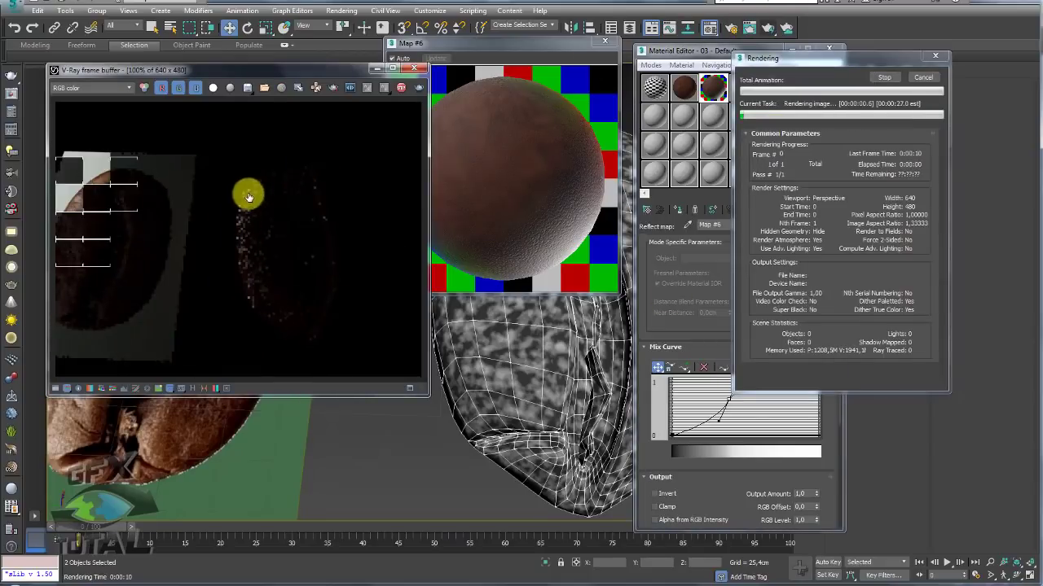
Step: Run and cancel two test renders of the glossy bean, then close the Material Editor and render window
{"action": "left_click", "coordinate": [923, 78]}
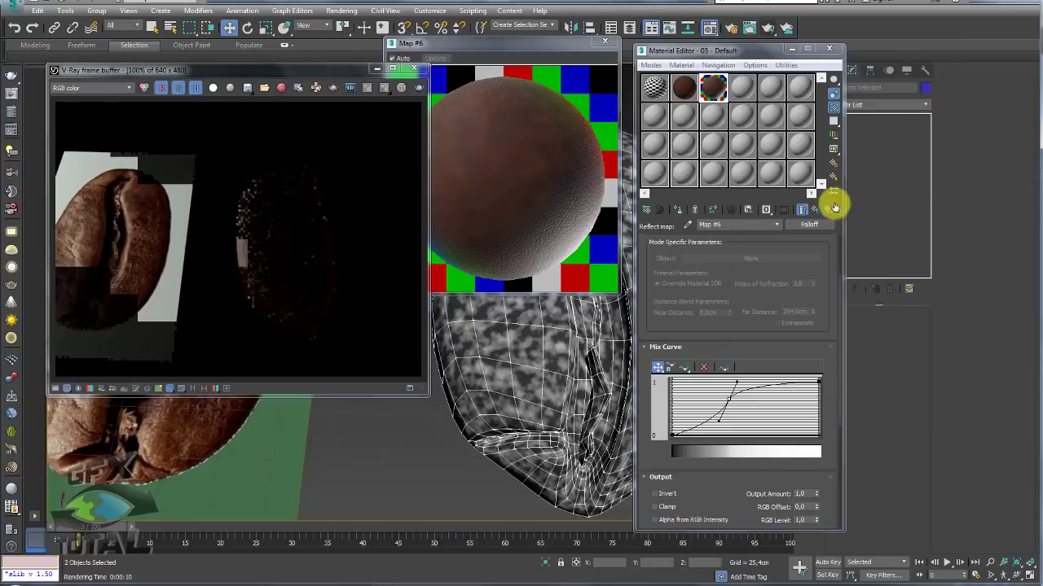
{"action": "left_click", "coordinate": [414, 67]}
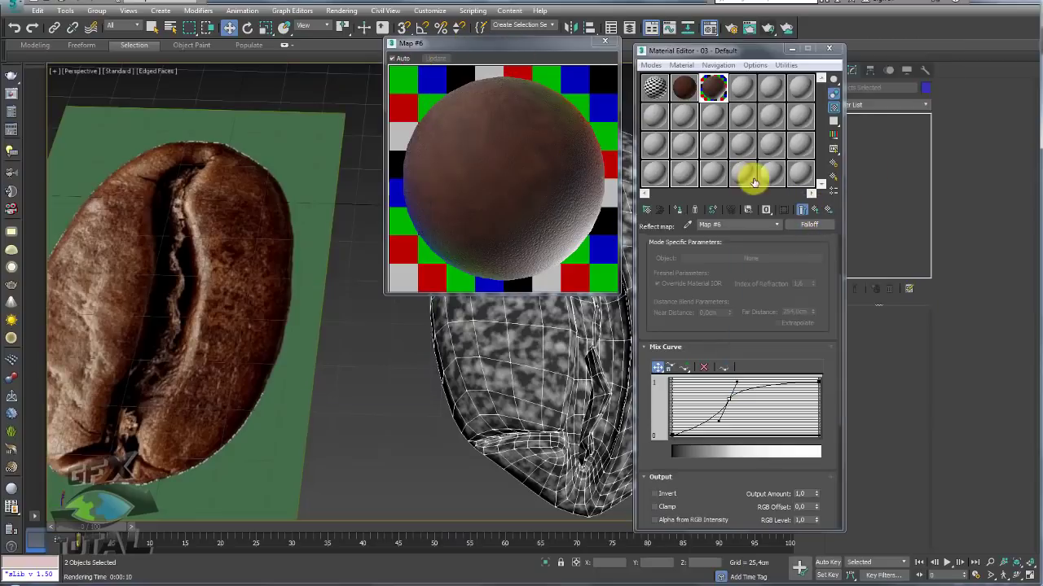
{"action": "left_click", "coordinate": [817, 210]}
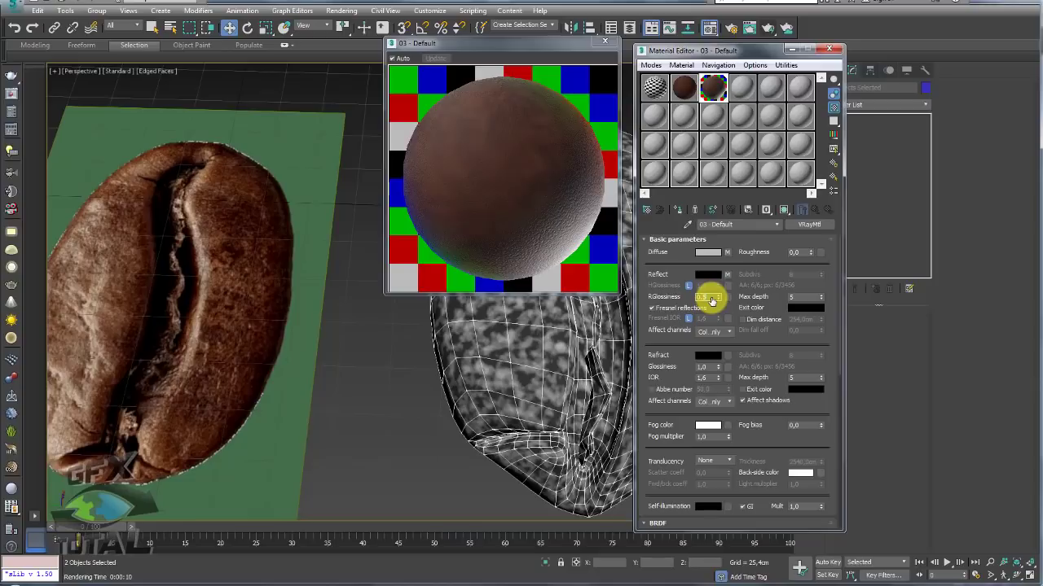
{"action": "left_click", "coordinate": [767, 29]}
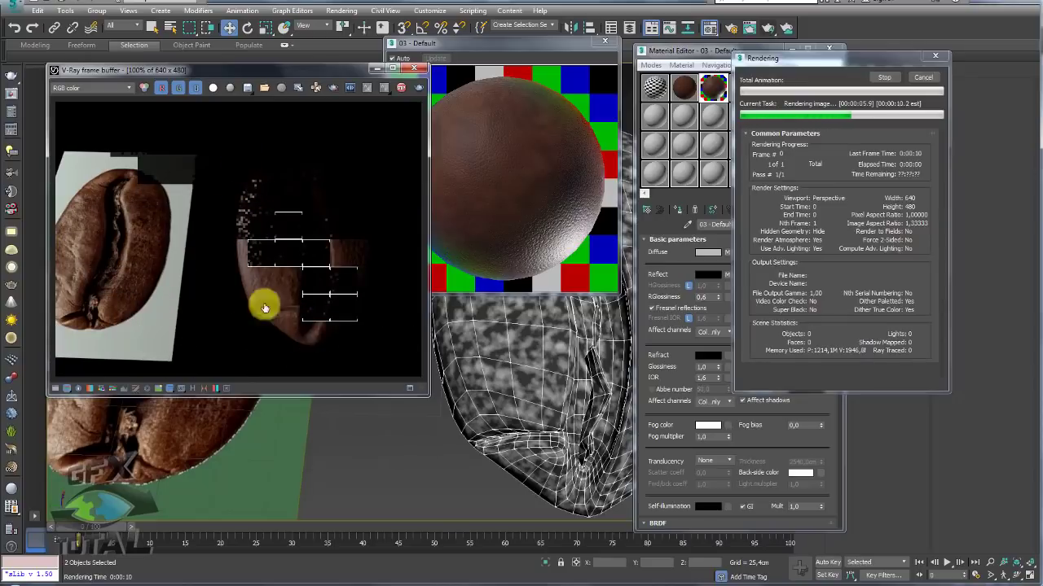
{"action": "left_click", "coordinate": [922, 78]}
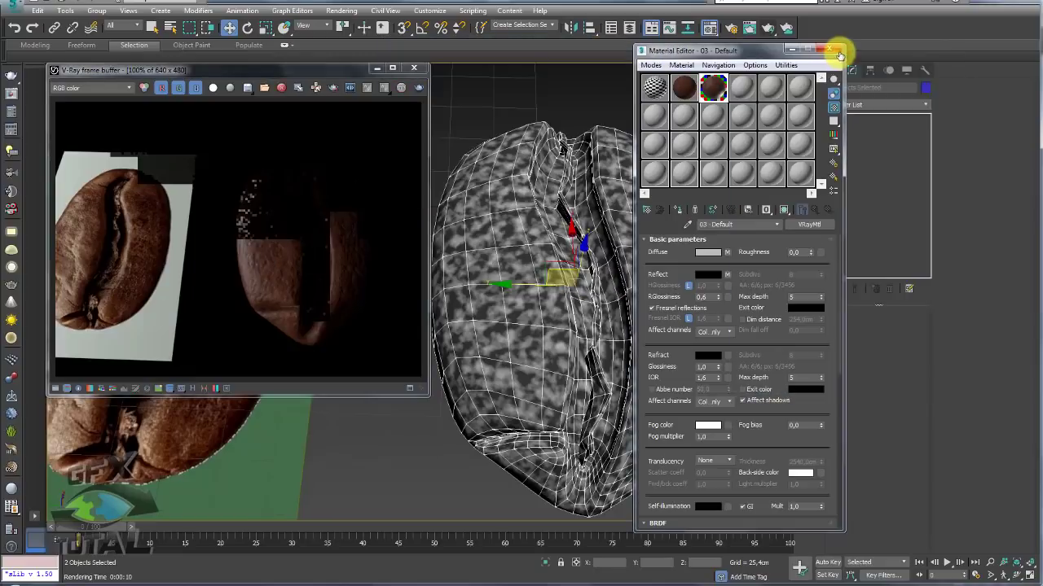
{"action": "left_click", "coordinate": [838, 52]}
{"action": "left_click", "coordinate": [428, 69]}
Step: Show the bean's brown material in the viewport via the Material Editor
{"action": "scroll", "coordinate": [598, 127], "scroll_direction": "down", "scroll_amount": 4}
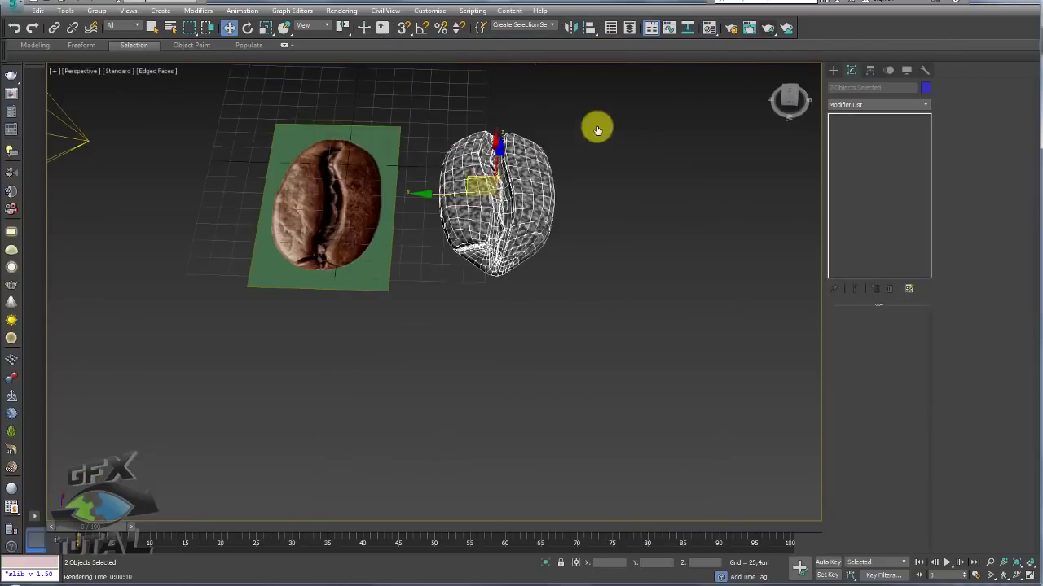
{"action": "scroll", "coordinate": [598, 128], "scroll_direction": "down", "scroll_amount": 1}
{"action": "key", "text": "m"}
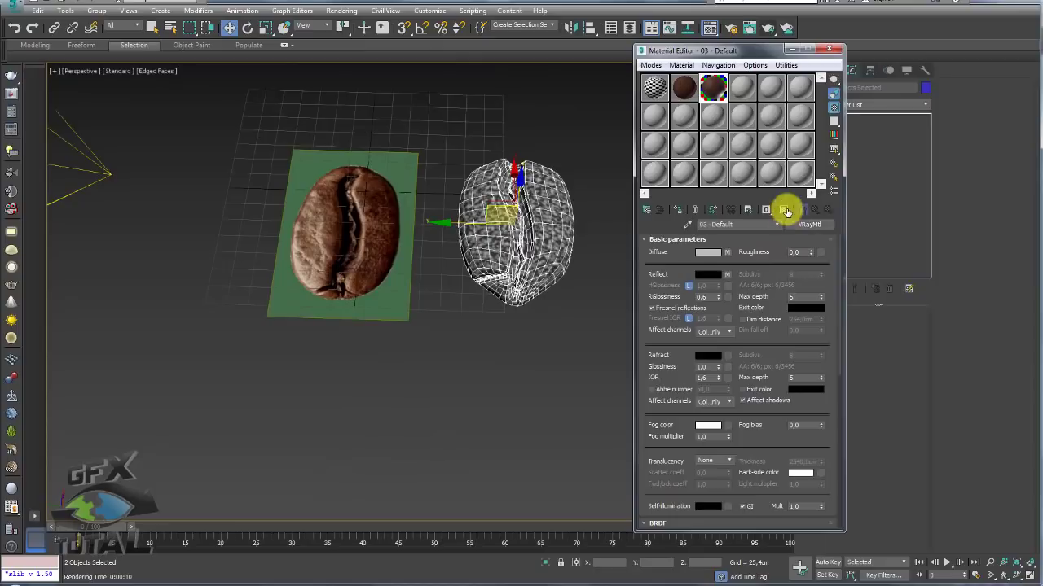
{"action": "left_click", "coordinate": [784, 210]}
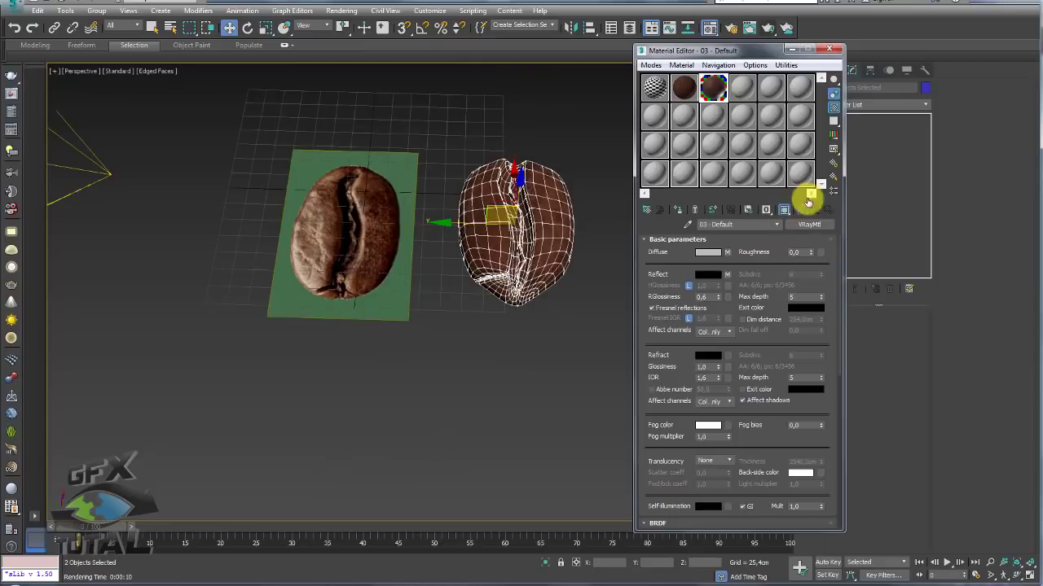
{"action": "left_click", "coordinate": [828, 50]}
Step: Clone the plane light as an independent Copy to the upper right and rotate it
{"action": "scroll", "coordinate": [530, 221], "scroll_direction": "down", "scroll_amount": 3}
{"action": "scroll", "coordinate": [530, 221], "scroll_direction": "down", "scroll_amount": 1}
{"action": "left_click", "coordinate": [326, 174]}
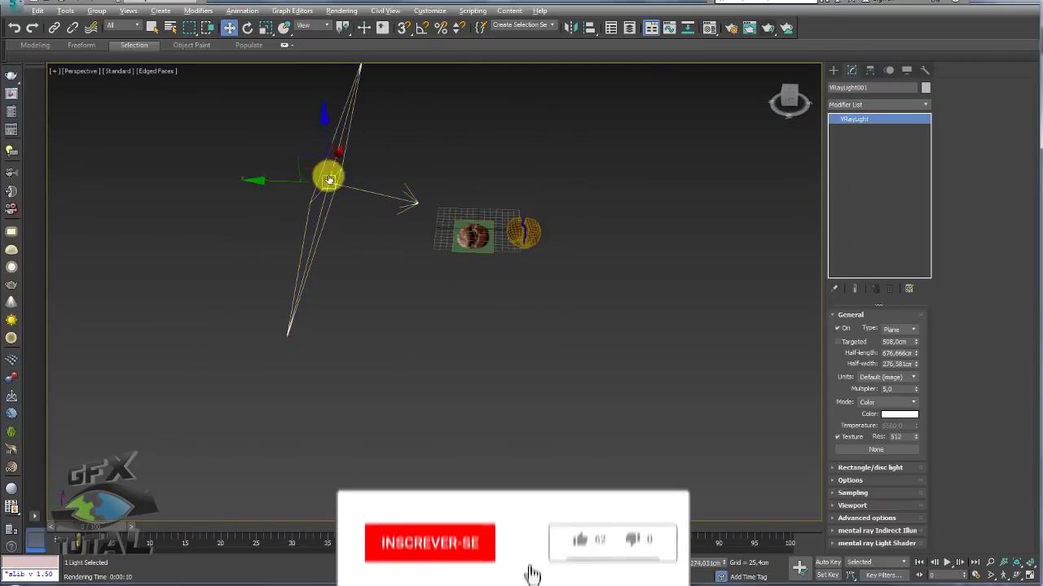
{"action": "left_click_drag", "start_coordinate": [312, 166], "coordinate": [662, 102], "text": "shift"}
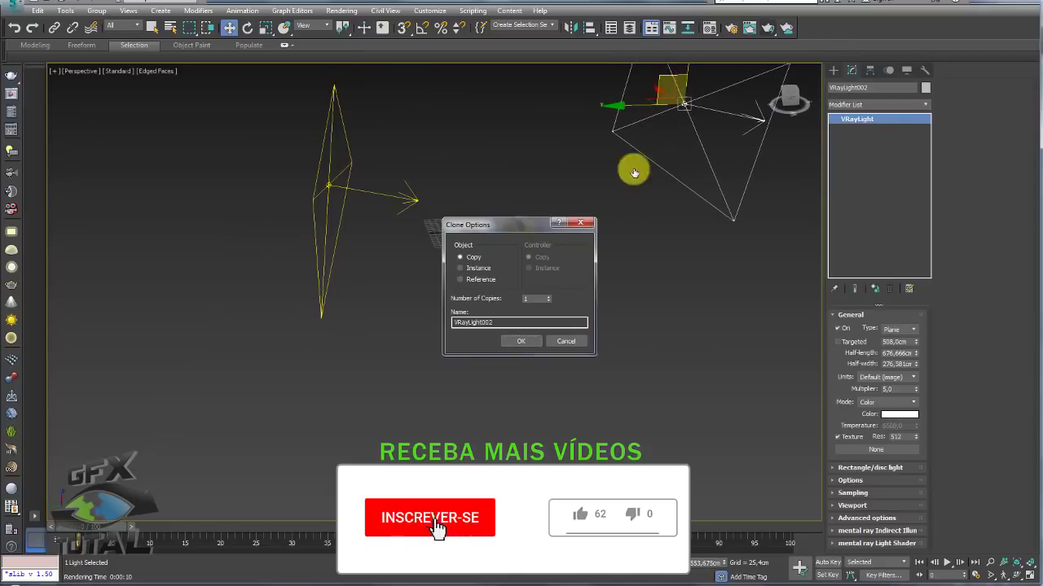
{"action": "left_click", "coordinate": [530, 337]}
{"action": "key", "text": "e"}
{"action": "left_click_drag", "start_coordinate": [610, 187], "coordinate": [721, 86]}
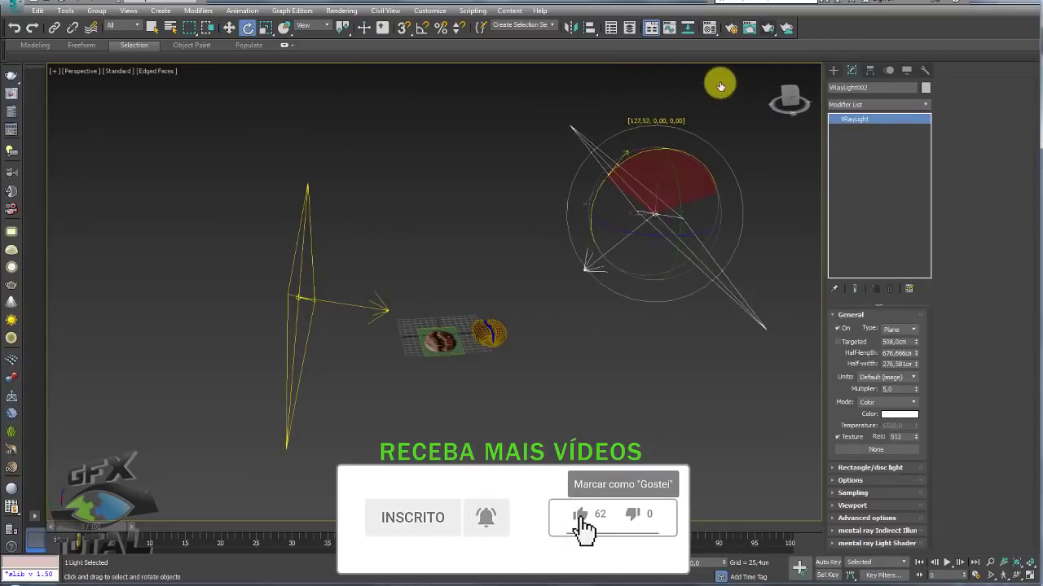
Step: Render the scene lit by both plane lights
{"action": "scroll", "coordinate": [489, 255], "scroll_direction": "up", "scroll_amount": 3}
{"action": "scroll", "coordinate": [452, 266], "scroll_direction": "up", "scroll_amount": 3}
{"action": "scroll", "coordinate": [452, 266], "scroll_direction": "up", "scroll_amount": 2}
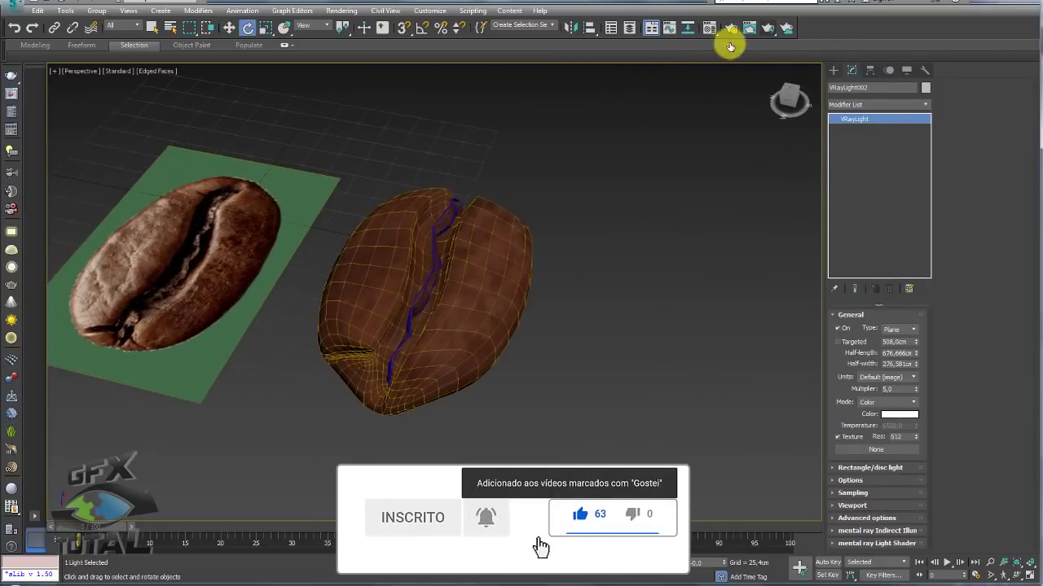
{"action": "left_click", "coordinate": [766, 29]}
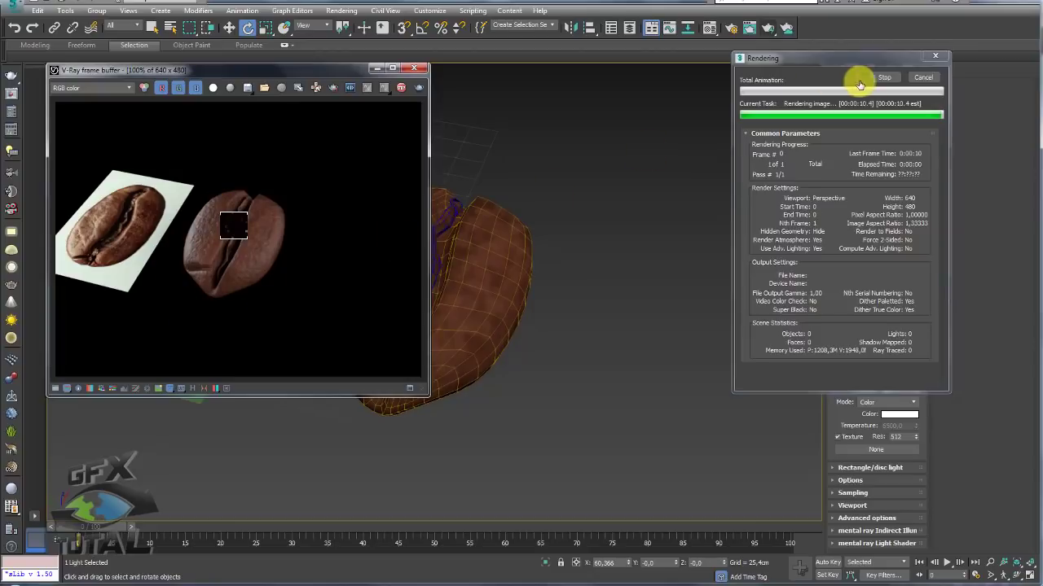
Step: Close the render window and attach the purple seam spline to the bean's editable poly
{"action": "left_click", "coordinate": [414, 68]}
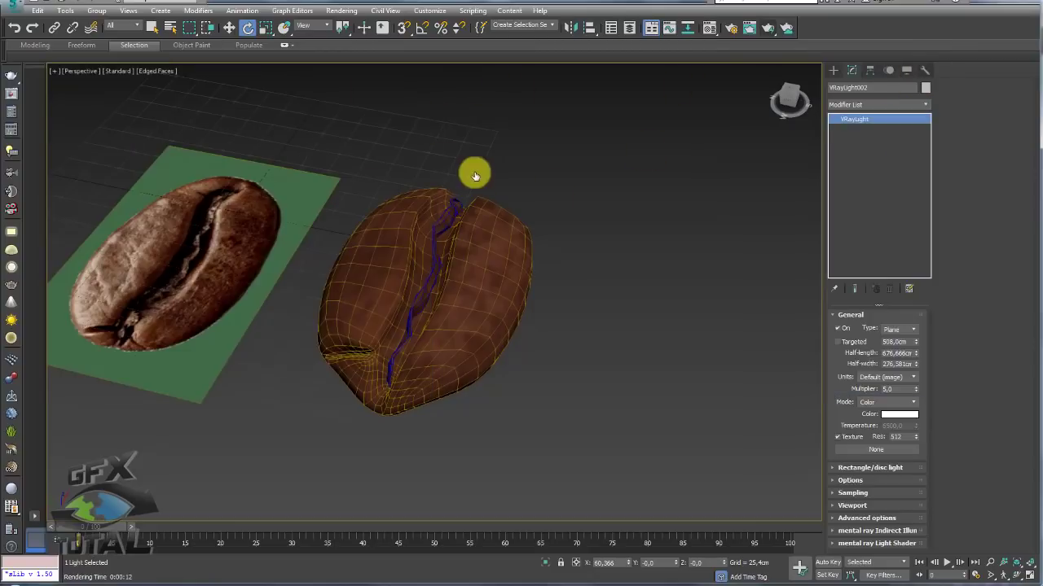
{"action": "scroll", "coordinate": [477, 235], "scroll_direction": "down", "scroll_amount": 3}
{"action": "scroll", "coordinate": [474, 233], "scroll_direction": "up", "scroll_amount": 3}
{"action": "left_click", "coordinate": [491, 226]}
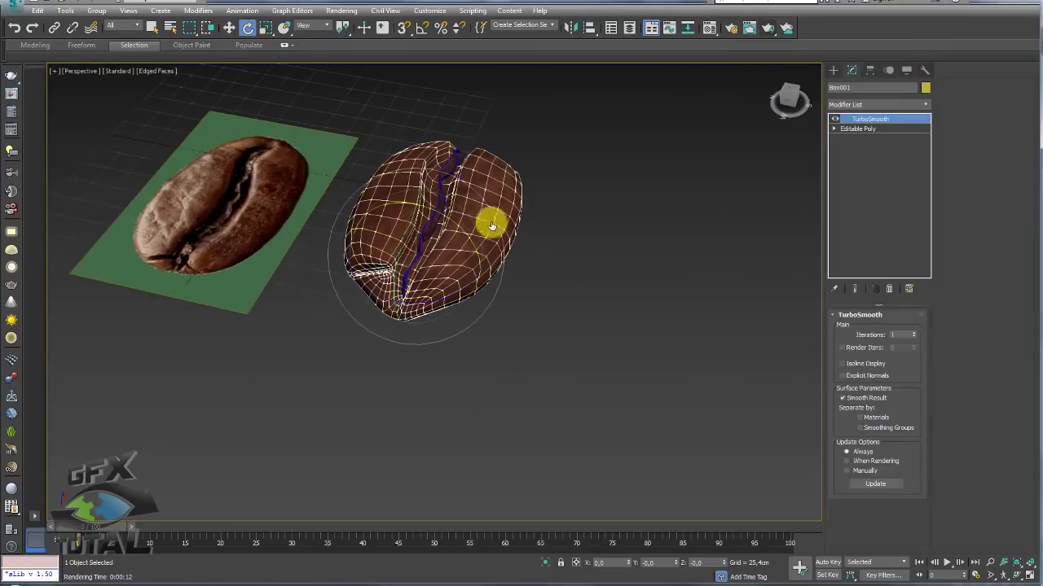
{"action": "left_click", "coordinate": [858, 128]}
{"action": "scroll", "coordinate": [663, 263], "scroll_direction": "up", "scroll_amount": 2}
{"action": "scroll", "coordinate": [500, 231], "scroll_direction": "up", "scroll_amount": 2}
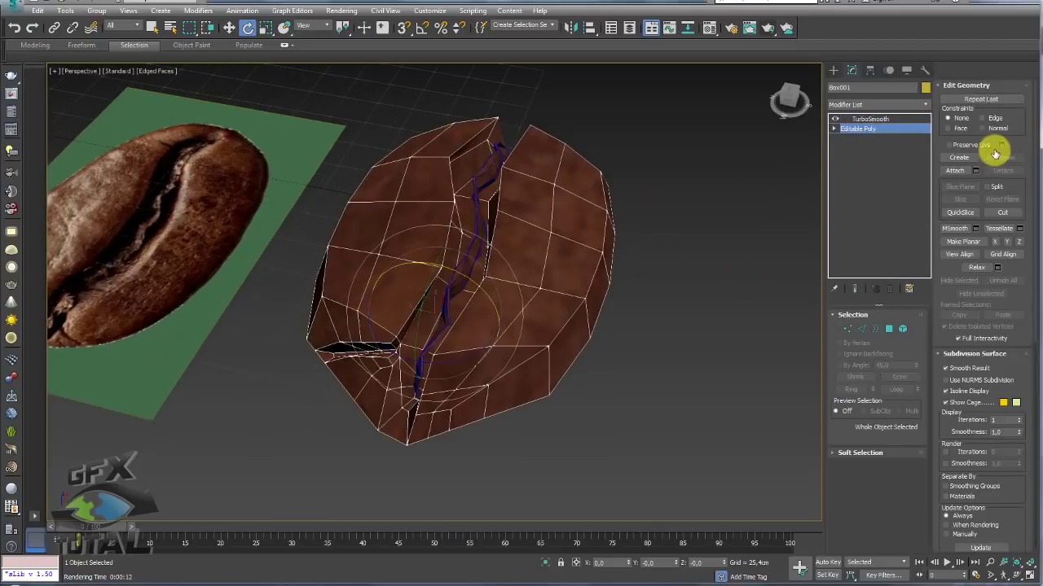
{"action": "left_click", "coordinate": [955, 170]}
{"action": "left_click", "coordinate": [504, 170]}
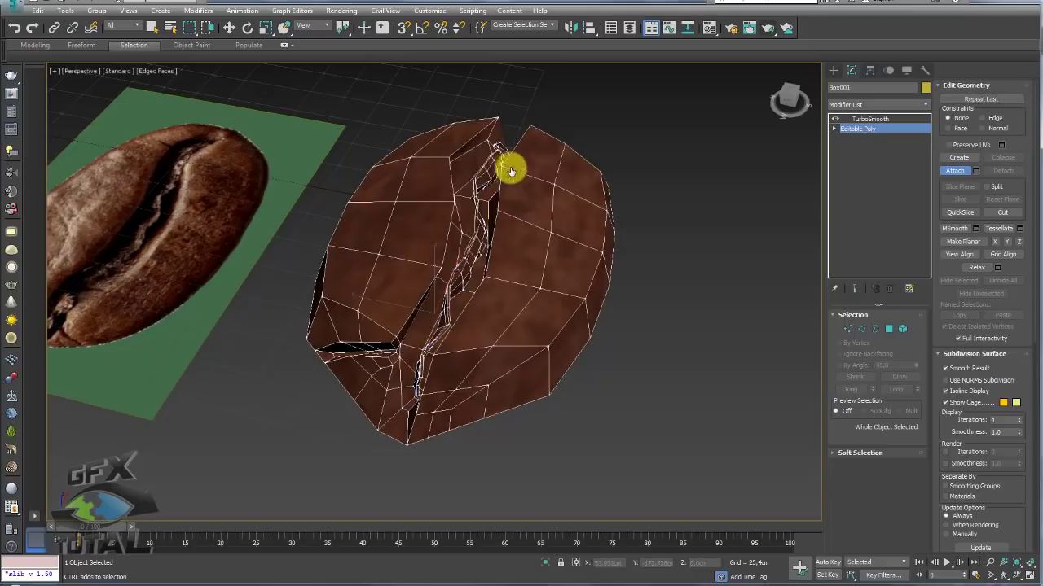
{"action": "key", "text": "w"}
{"action": "left_click", "coordinate": [869, 120]}
Step: Zoom out and orbit to see both plane lights around the bean, selecting the two lights
{"action": "middle_click_drag", "start_coordinate": [626, 225], "coordinate": [637, 178], "text": "alt"}
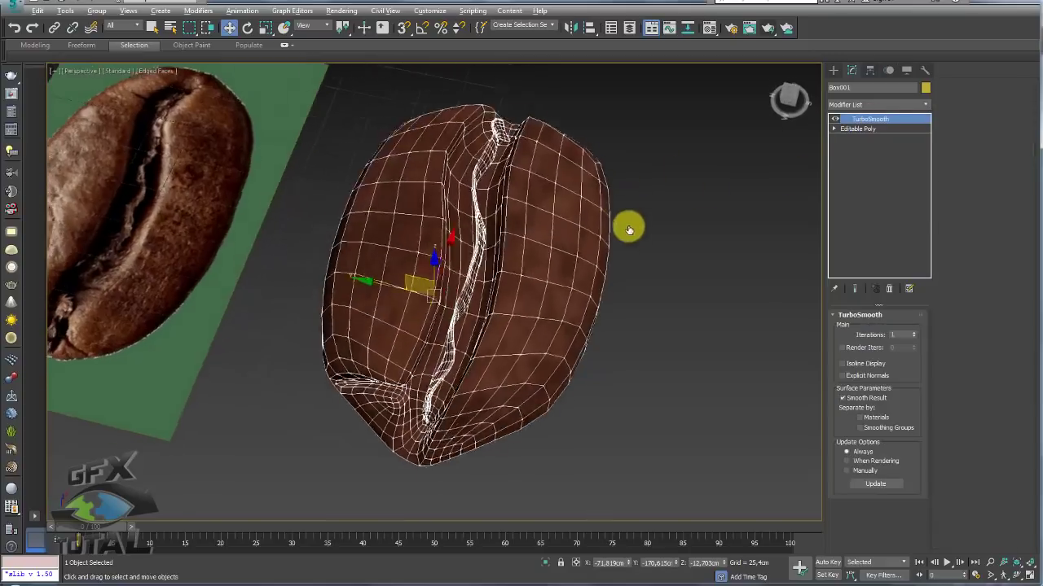
{"action": "scroll", "coordinate": [637, 177], "scroll_direction": "down", "scroll_amount": 3}
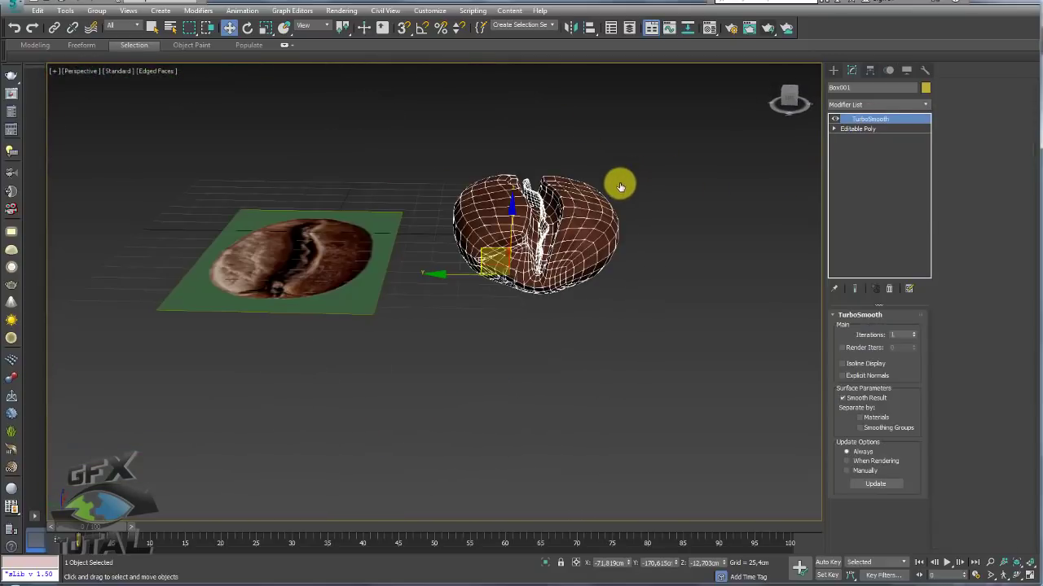
{"action": "scroll", "coordinate": [619, 182], "scroll_direction": "down", "scroll_amount": 3}
{"action": "scroll", "coordinate": [549, 237], "scroll_direction": "down", "scroll_amount": 2}
{"action": "scroll", "coordinate": [512, 251], "scroll_direction": "down", "scroll_amount": 2}
{"action": "scroll", "coordinate": [469, 249], "scroll_direction": "down", "scroll_amount": 3}
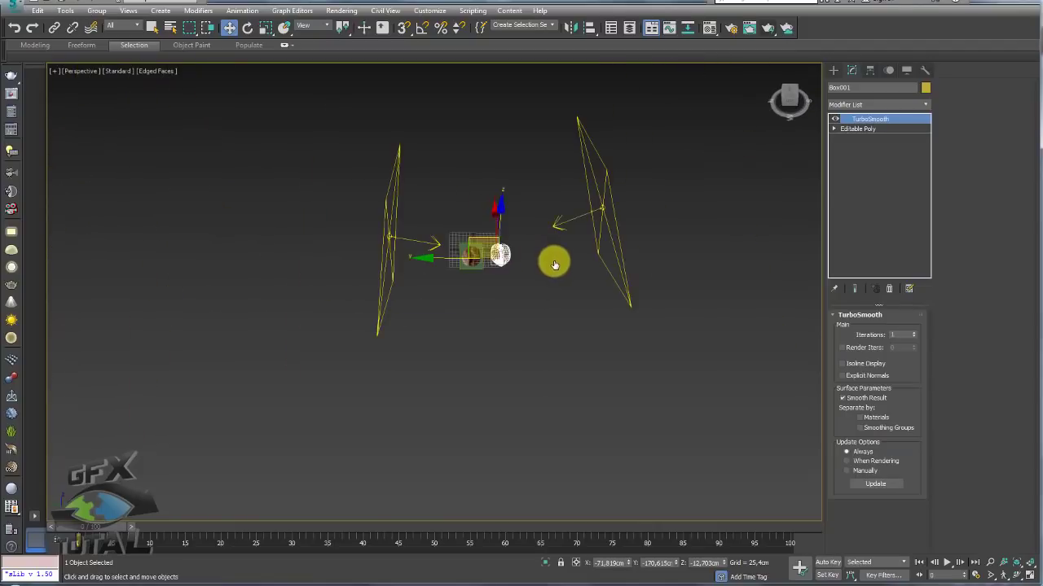
{"action": "middle_click_drag", "start_coordinate": [554, 258], "coordinate": [673, 170], "text": "alt"}
{"action": "left_click_drag", "start_coordinate": [366, 231], "coordinate": [430, 227]}
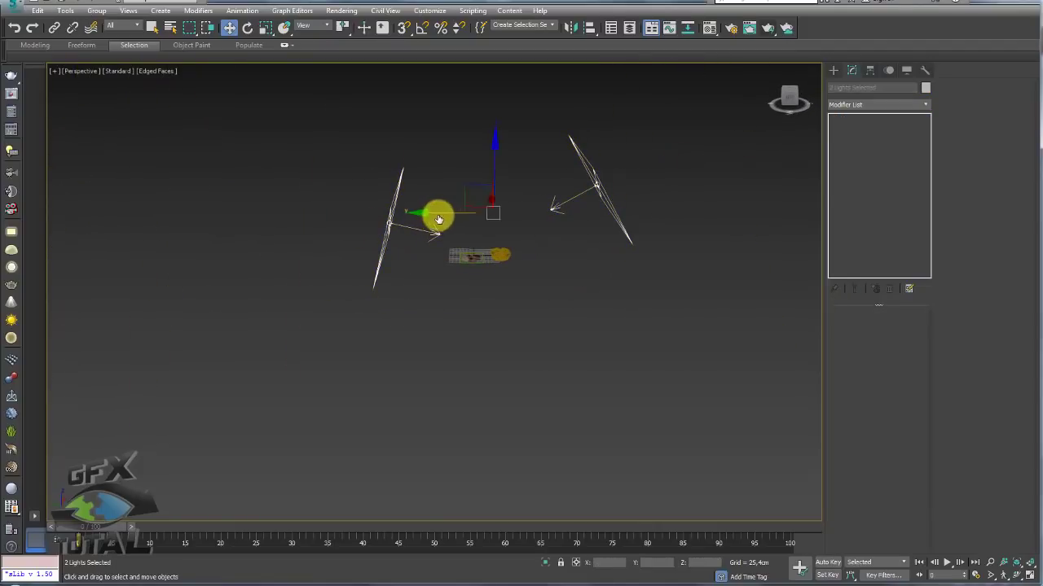
{"action": "mouse_move", "coordinate": [438, 220]}
{"action": "middle_mouse_down", "text": "alt"}
{"action": "mouse_move", "coordinate": [365, 226]}
{"action": "mouse_move", "coordinate": [551, 259]}
{"action": "mouse_move", "coordinate": [548, 276]}
{"action": "middle_mouse_up", "text": "alt"}
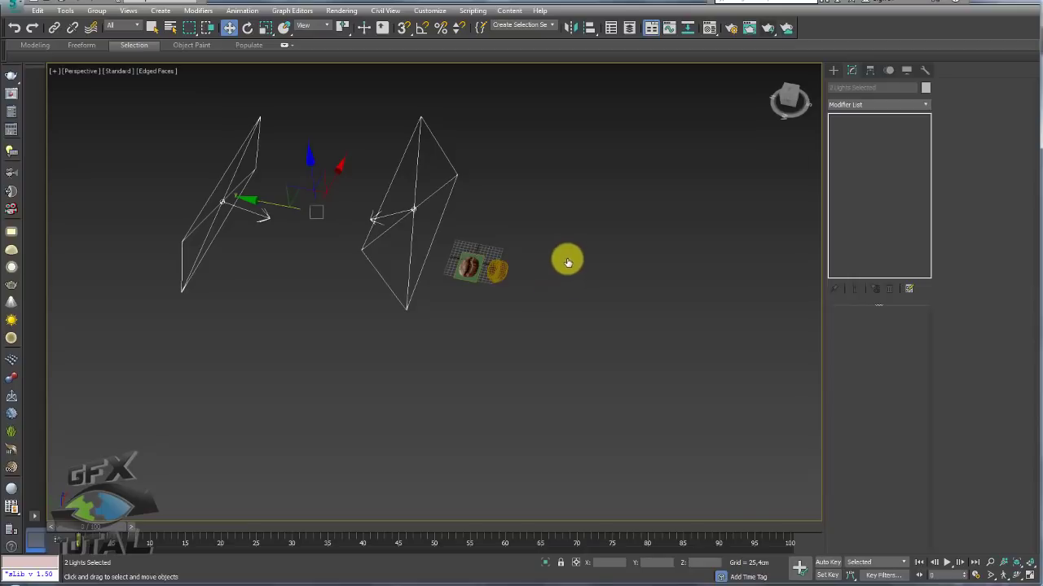
{"action": "scroll", "coordinate": [554, 274], "scroll_direction": "up", "scroll_amount": 2}
Step: Create a cylinder beside the coffee bean and reduce its height segments to 1
{"action": "left_click", "coordinate": [833, 70]}
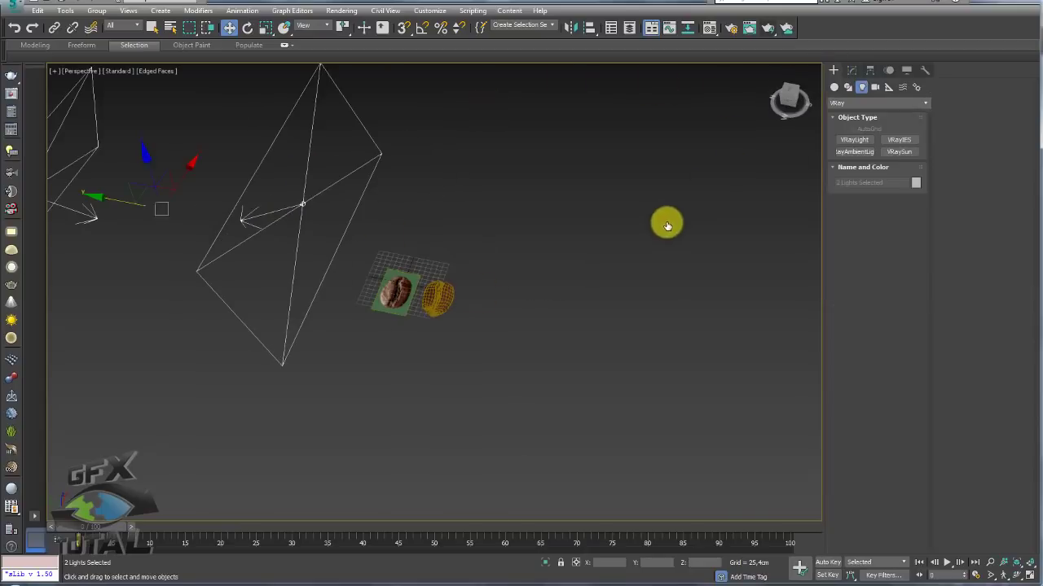
{"action": "middle_click_drag", "start_coordinate": [668, 223], "coordinate": [643, 228]}
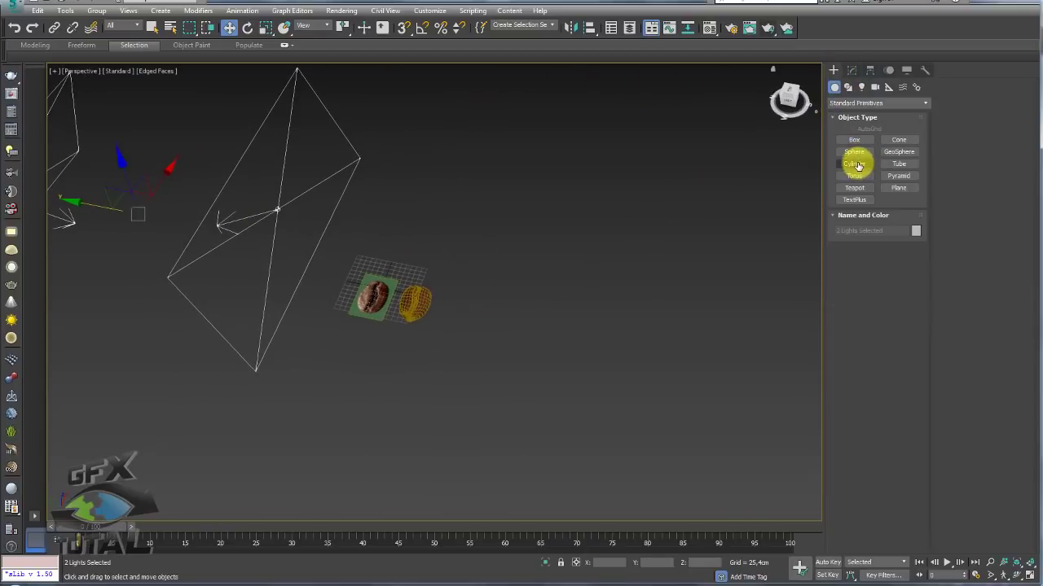
{"action": "left_click", "coordinate": [855, 164]}
{"action": "left_click_drag", "start_coordinate": [545, 317], "coordinate": [589, 354]}
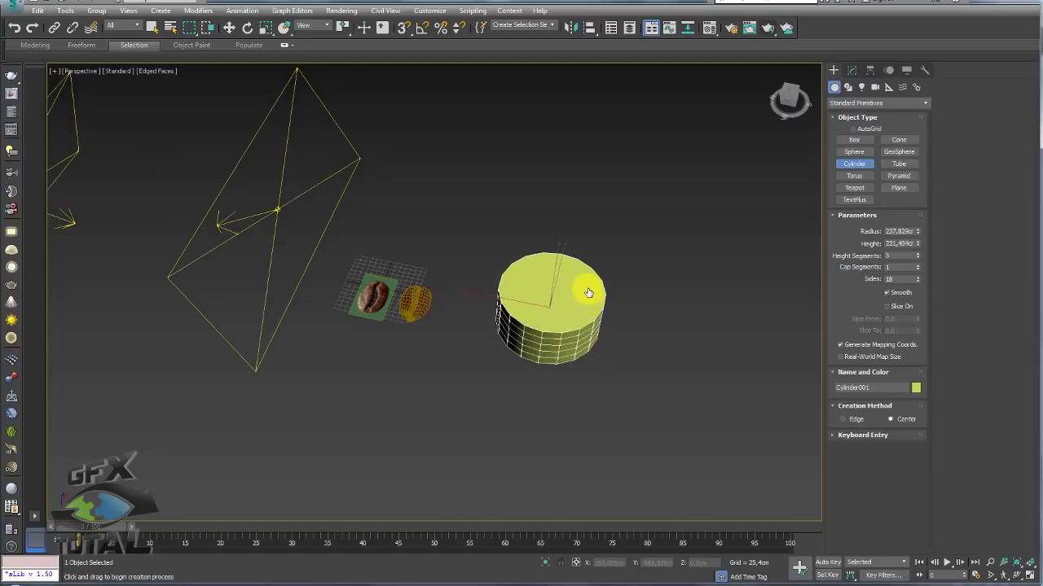
{"action": "left_click", "coordinate": [595, 272]}
{"action": "key", "text": "w"}
{"action": "left_click", "coordinate": [851, 70]}
{"action": "key", "text": "z"}
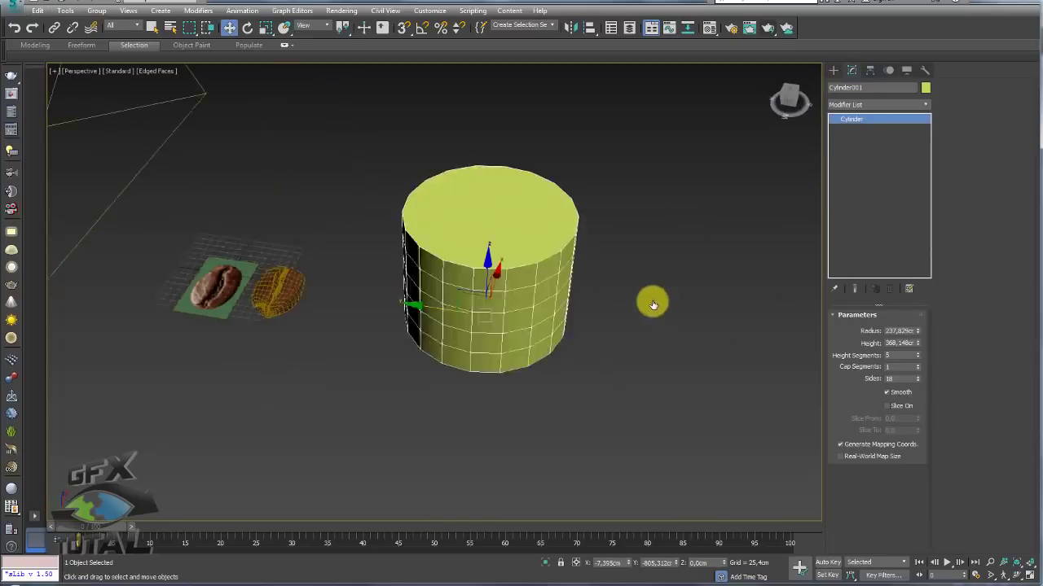
{"action": "right_click", "coordinate": [917, 355]}
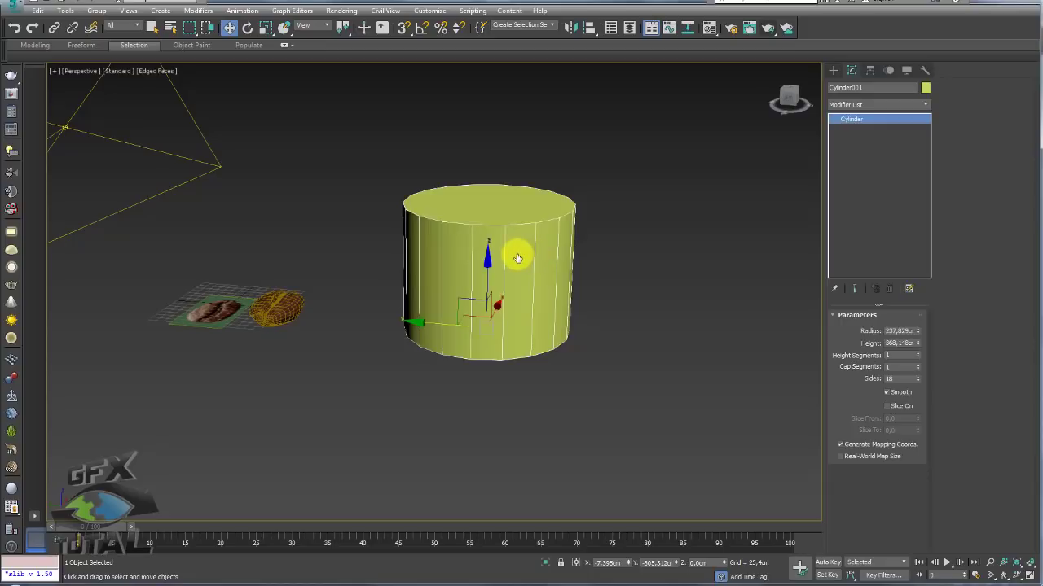
Step: Delete the cylinder's top face and widen the open rim into a tapered cup
{"action": "key", "text": "4"}
{"action": "left_click", "coordinate": [452, 207]}
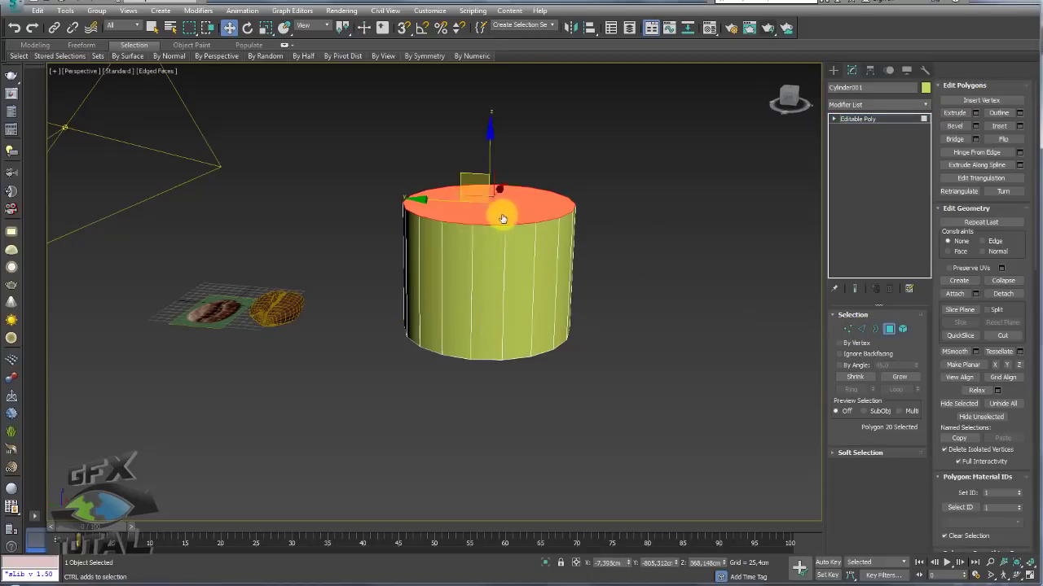
{"action": "key", "text": "Delete"}
{"action": "left_click", "coordinate": [875, 328]}
{"action": "left_click", "coordinate": [482, 200]}
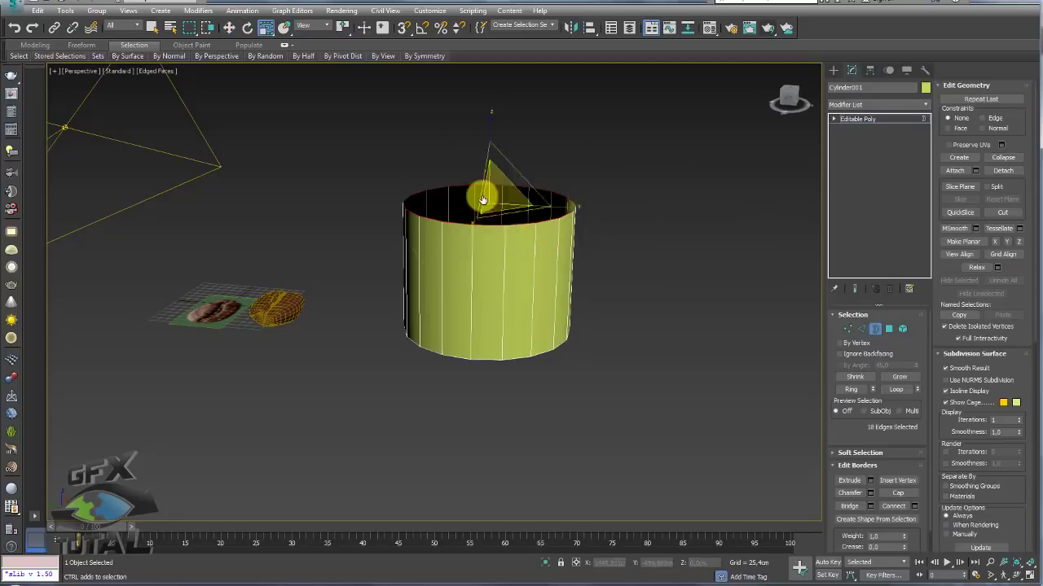
{"action": "left_click_drag", "start_coordinate": [482, 199], "coordinate": [489, 163]}
{"action": "key", "text": "w"}
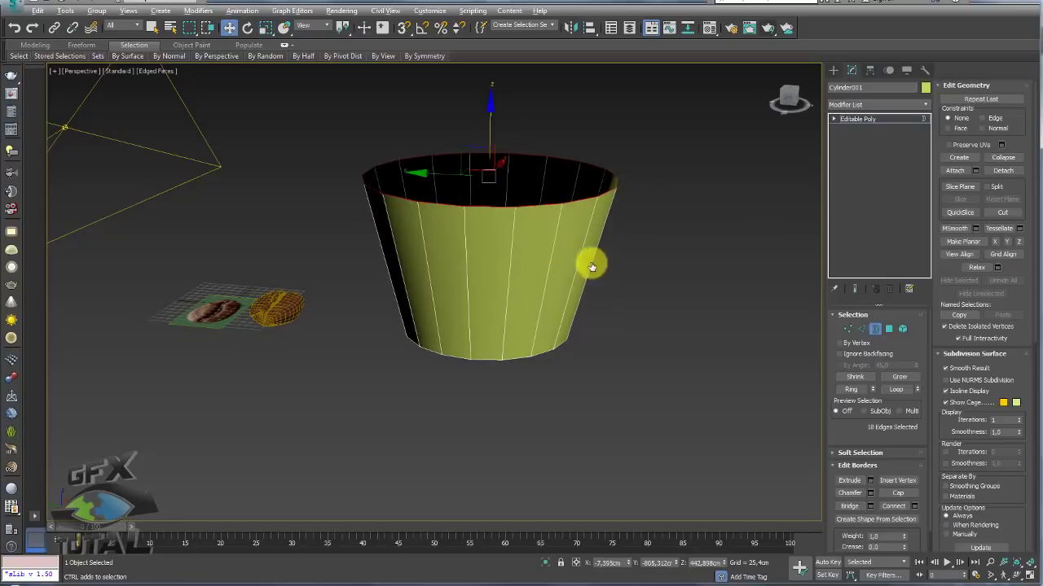
Step: Inset the cup's bottom face three times to form rings in the base
{"action": "middle_click_drag", "start_coordinate": [591, 267], "coordinate": [595, 211], "text": "alt"}
{"action": "left_click", "coordinate": [889, 328]}
{"action": "left_click", "coordinate": [582, 286]}
{"action": "left_click", "coordinate": [998, 125]}
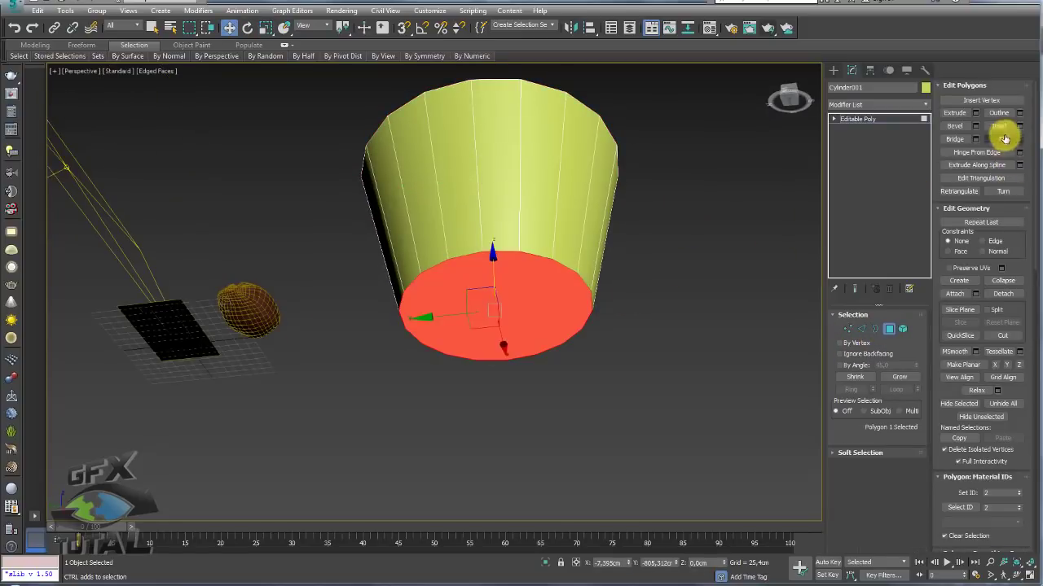
{"action": "mouse_move", "coordinate": [599, 288]}
{"action": "left_mouse_down"}
{"action": "mouse_move", "coordinate": [556, 287]}
{"action": "mouse_move", "coordinate": [522, 249]}
{"action": "left_mouse_up"}
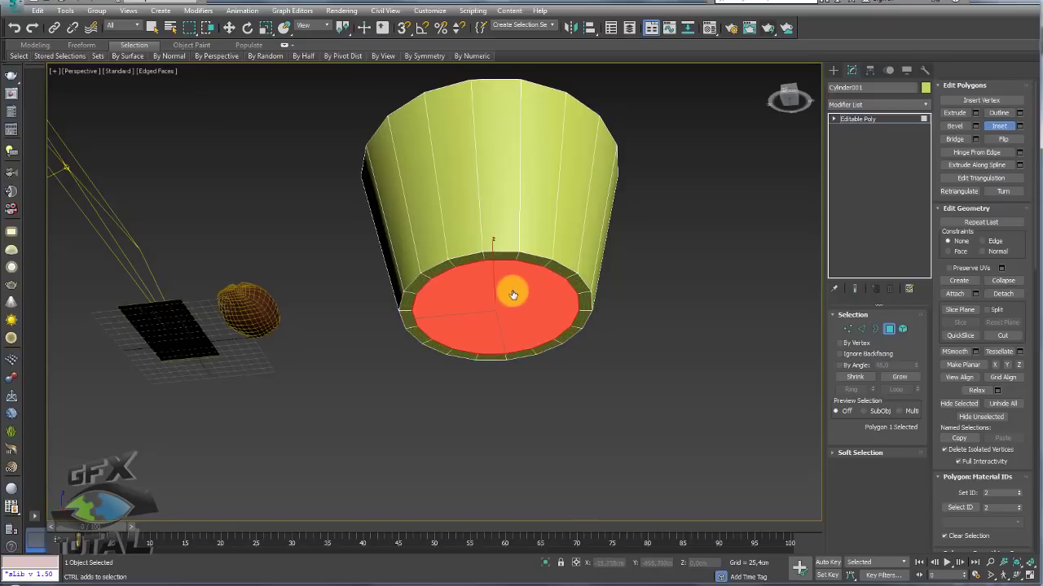
{"action": "left_click_drag", "start_coordinate": [513, 294], "coordinate": [426, 202]}
{"action": "left_click_drag", "start_coordinate": [500, 301], "coordinate": [410, 203]}
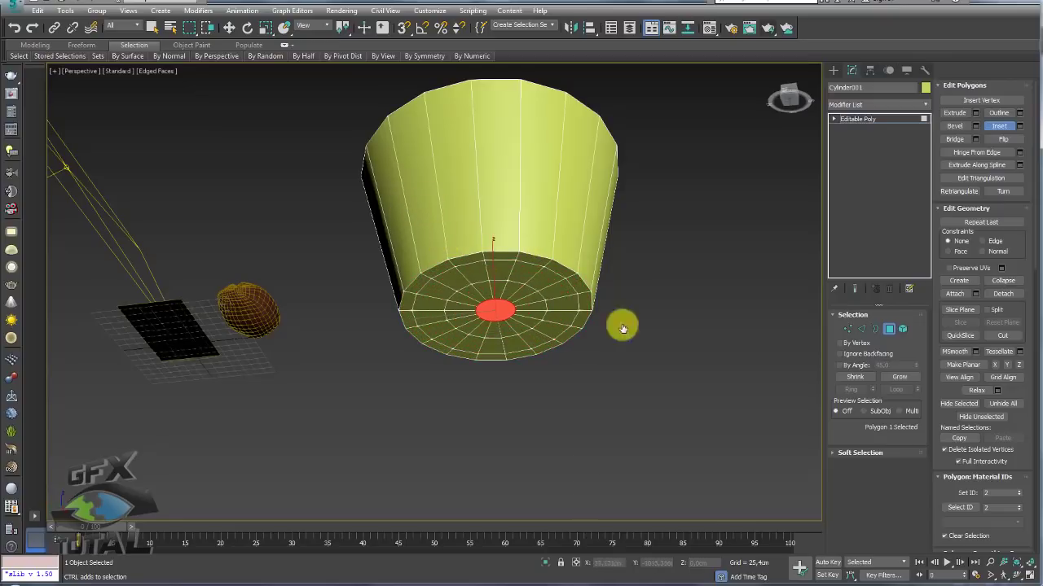
Step: Chamfer the bottom rim edge loop of the cup
{"action": "left_click", "coordinate": [861, 328]}
{"action": "key", "text": "w"}
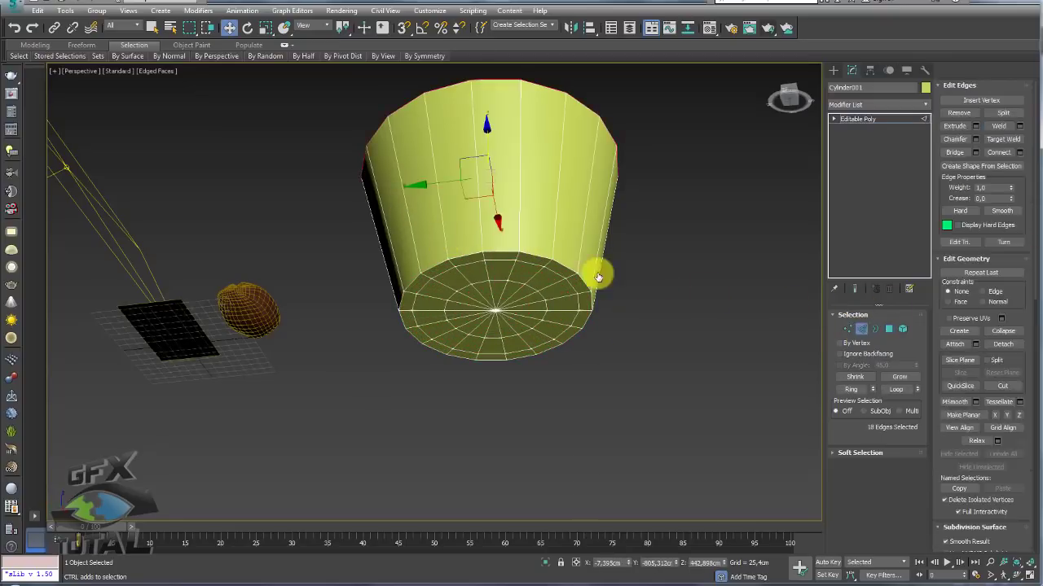
{"action": "double_click", "coordinate": [536, 260]}
{"action": "left_click", "coordinate": [952, 140]}
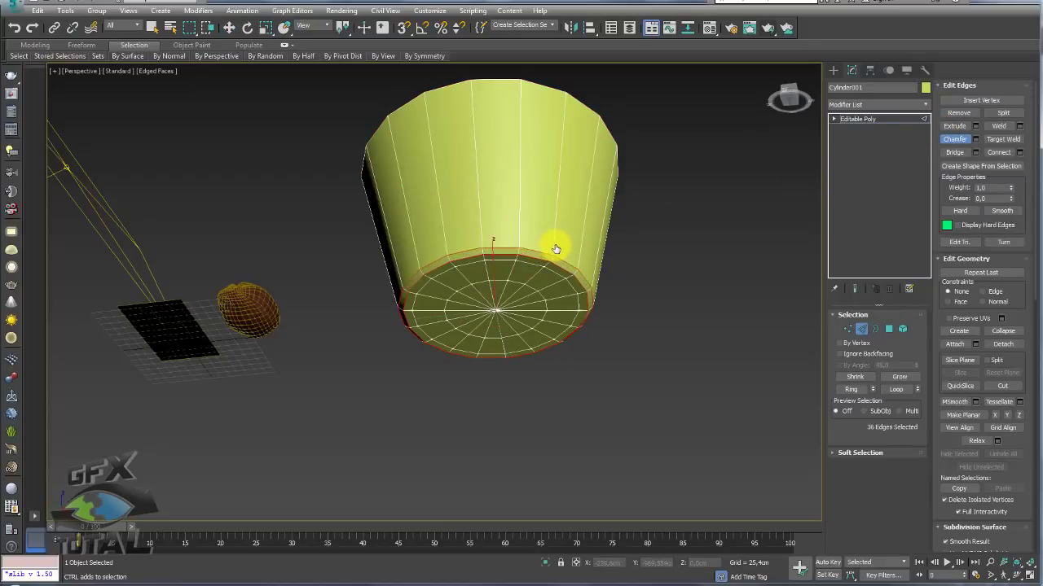
{"action": "left_click_drag", "start_coordinate": [538, 258], "coordinate": [544, 255]}
{"action": "right_click", "coordinate": [612, 209]}
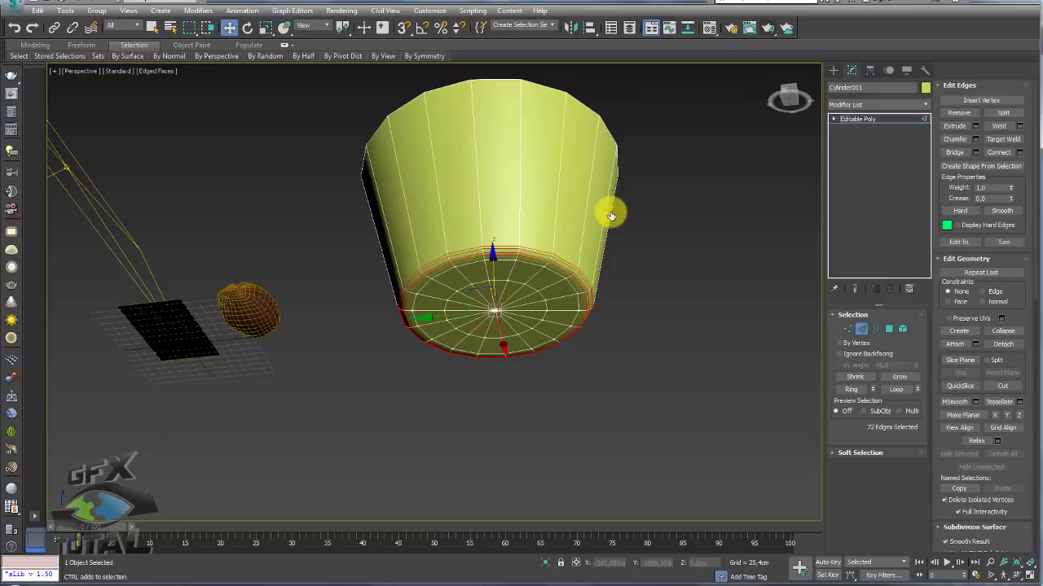
Step: Connect the vertical side edges to add three horizontal edge loops around the cup
{"action": "middle_click_drag", "start_coordinate": [612, 209], "coordinate": [640, 312], "text": "alt"}
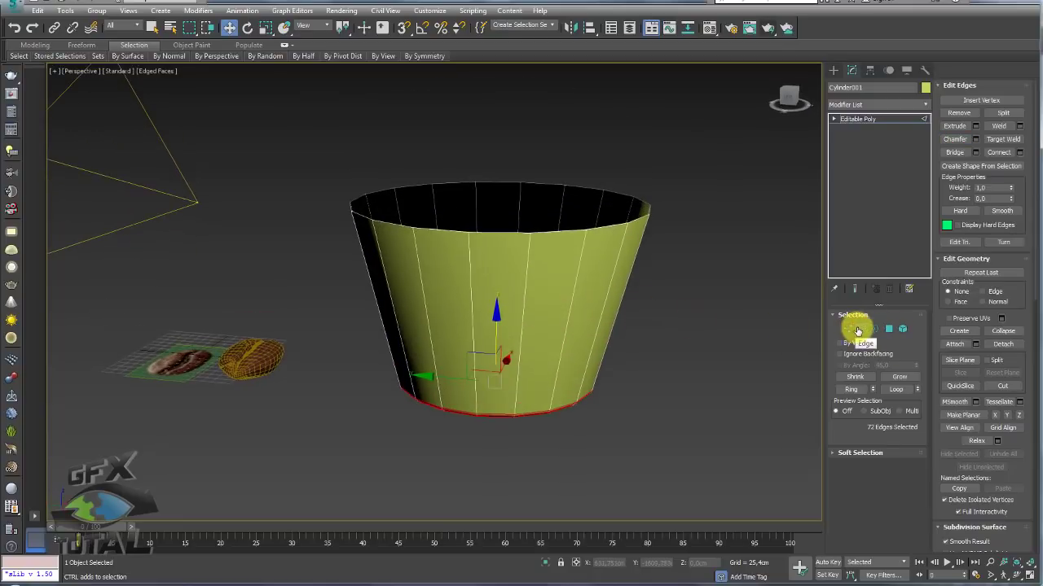
{"action": "middle_click_drag", "start_coordinate": [765, 245], "coordinate": [748, 299], "text": "alt"}
{"action": "left_click_drag", "start_coordinate": [628, 275], "coordinate": [216, 307]}
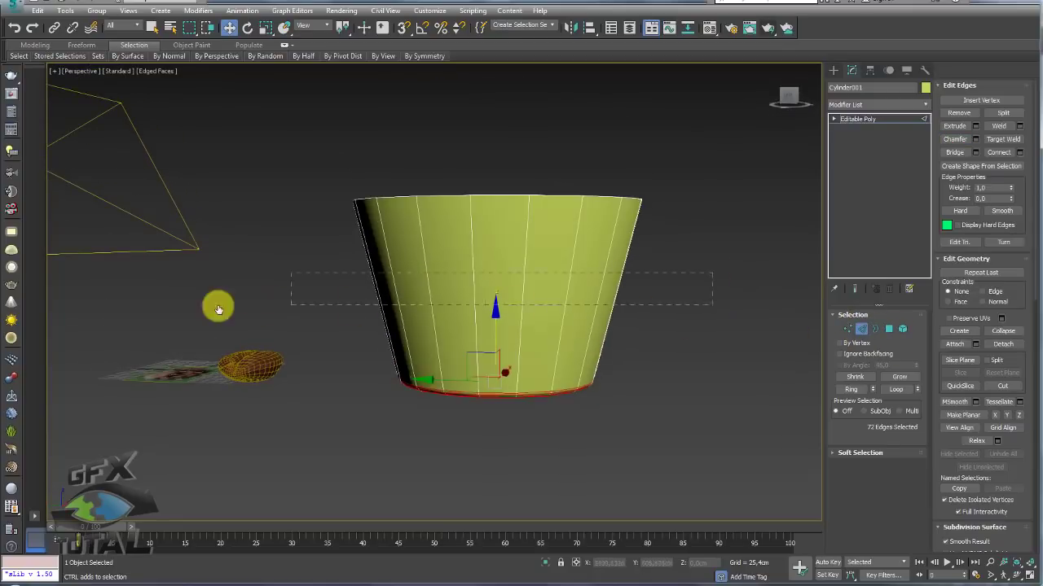
{"action": "left_click", "coordinate": [1016, 156]}
{"action": "key", "text": "ctrl+z"}
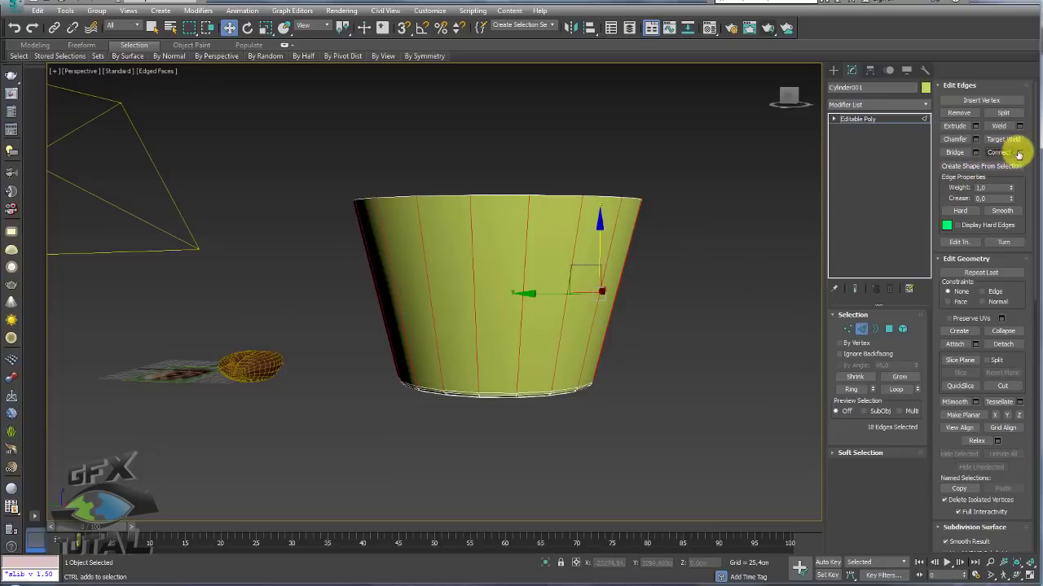
{"action": "left_click", "coordinate": [1018, 154]}
{"action": "left_click_drag", "start_coordinate": [445, 298], "coordinate": [444, 158]}
{"action": "left_click", "coordinate": [440, 348]}
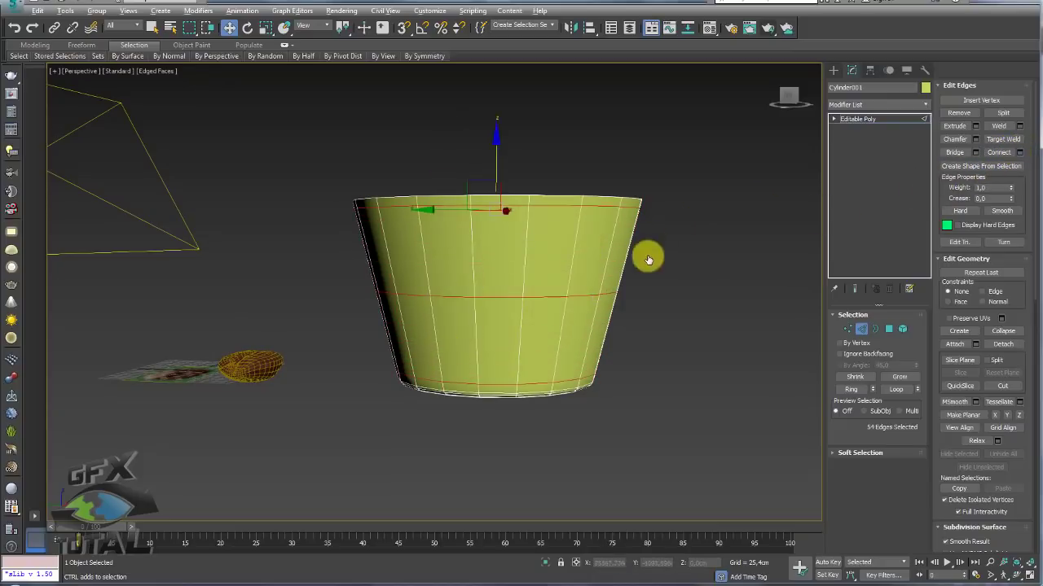
{"action": "middle_click_drag", "start_coordinate": [647, 256], "coordinate": [908, 123], "text": "alt"}
Step: Add a Shell modifier to the cup, with zero inner and 26.111 cm outer wall thickness
{"action": "left_click", "coordinate": [885, 118]}
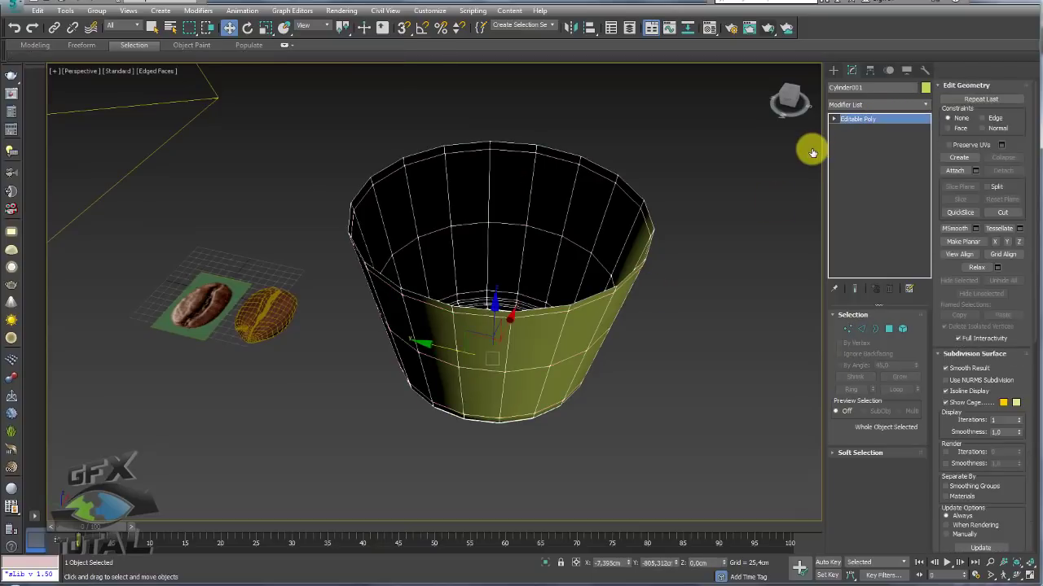
{"action": "type", "text": "x"}
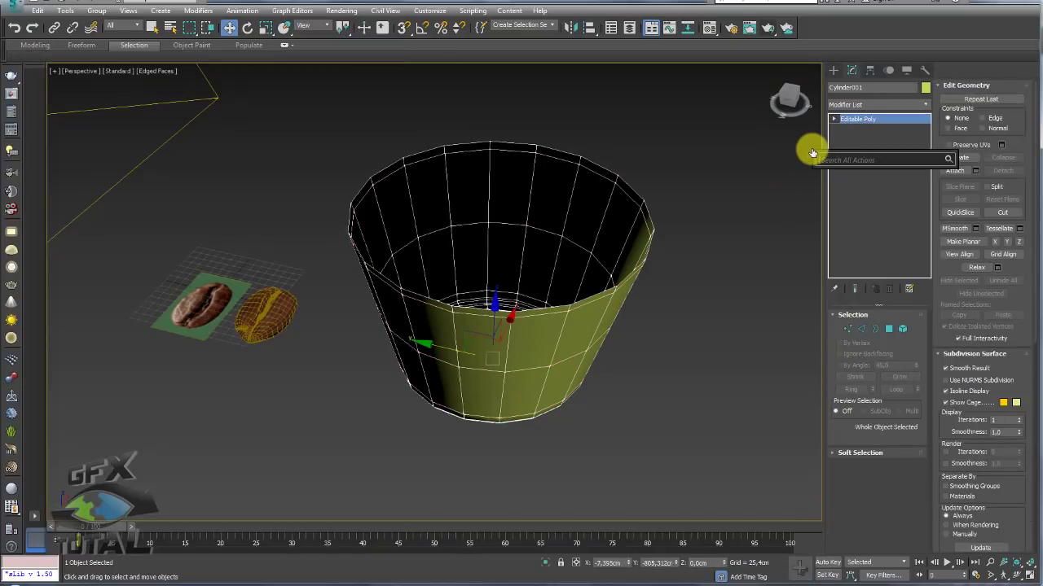
{"action": "type", "text": "shell"}
{"action": "key", "text": "Return"}
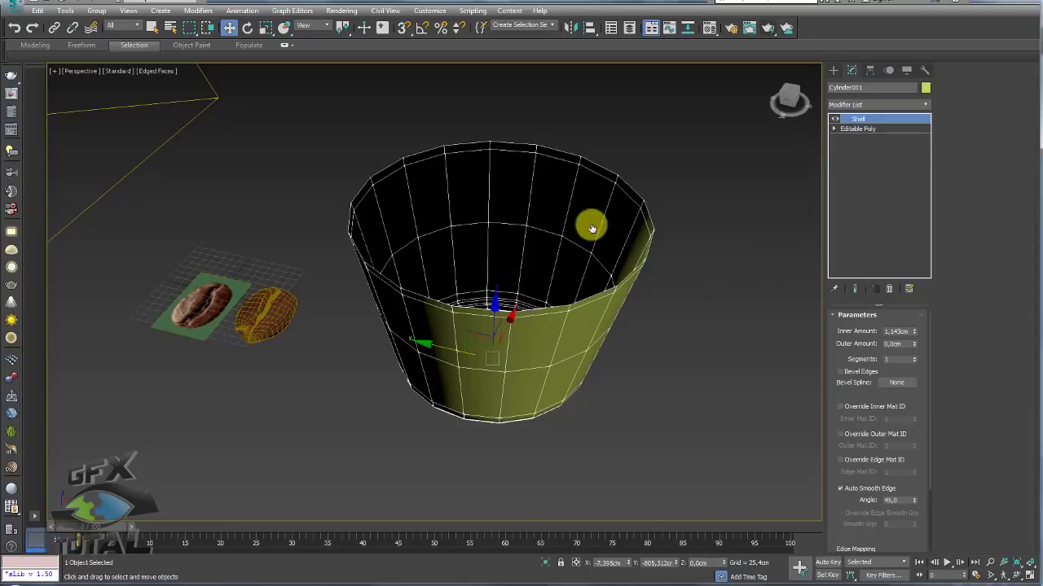
{"action": "middle_click_drag", "start_coordinate": [591, 228], "coordinate": [593, 293], "text": "alt"}
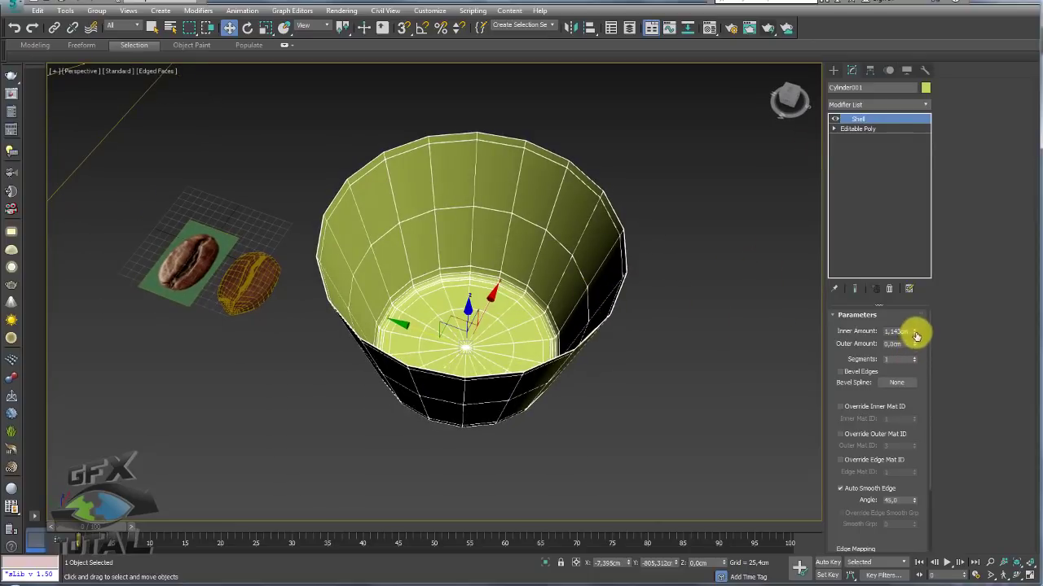
{"action": "left_click_drag", "start_coordinate": [916, 335], "coordinate": [868, 575]}
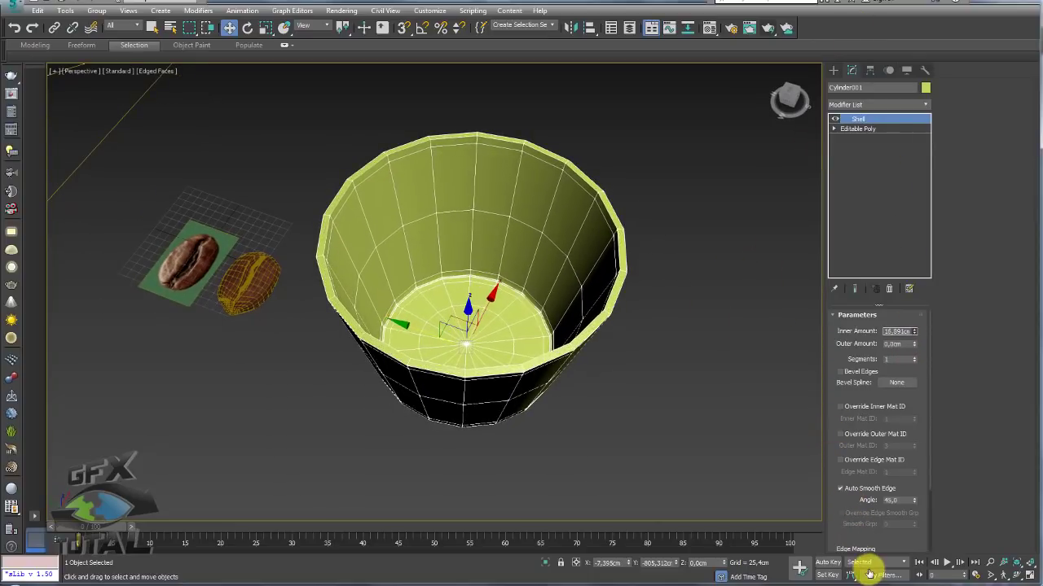
{"action": "right_click", "coordinate": [915, 334]}
{"action": "left_click_drag", "start_coordinate": [915, 344], "coordinate": [804, 367]}
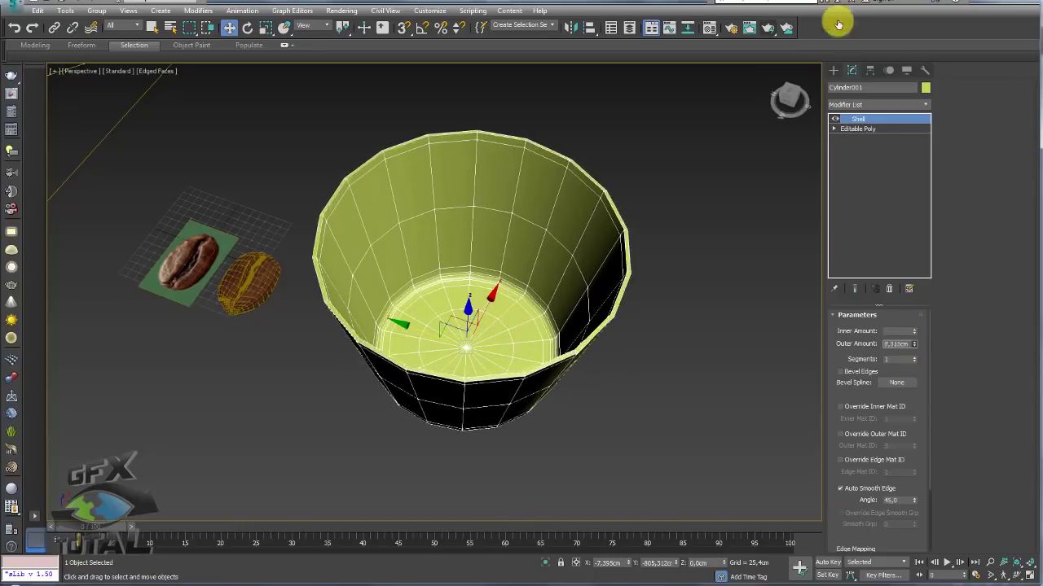
{"action": "mouse_move", "coordinate": [556, 302]}
{"action": "middle_mouse_down", "text": "alt"}
{"action": "mouse_move", "coordinate": [470, 342]}
{"action": "mouse_move", "coordinate": [468, 310]}
{"action": "middle_mouse_up", "text": "alt"}
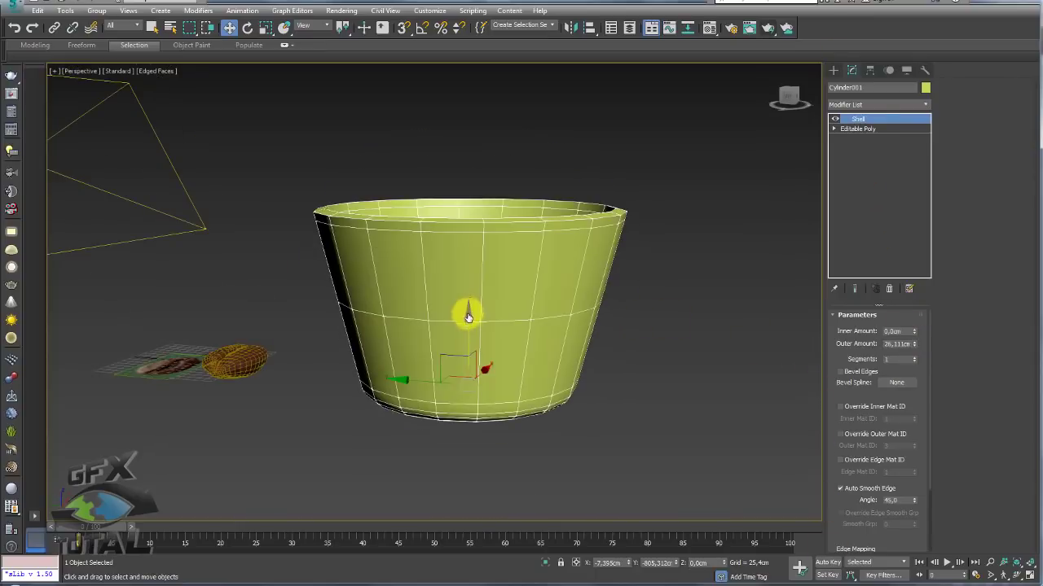
Step: Scale the cup up slightly with uniform scaling
{"action": "key", "text": "e"}
{"action": "key", "text": "r"}
{"action": "mouse_move", "coordinate": [478, 426]}
{"action": "left_mouse_down"}
{"action": "mouse_move", "coordinate": [504, 540]}
{"action": "mouse_move", "coordinate": [463, 299]}
{"action": "mouse_move", "coordinate": [470, 390]}
{"action": "left_mouse_up"}
{"action": "mouse_move", "coordinate": [470, 391]}
{"action": "middle_mouse_down", "text": "alt"}
{"action": "mouse_move", "coordinate": [456, 351]}
{"action": "mouse_move", "coordinate": [537, 356]}
{"action": "mouse_move", "coordinate": [521, 386]}
{"action": "mouse_move", "coordinate": [512, 366]}
{"action": "middle_mouse_up", "text": "alt"}
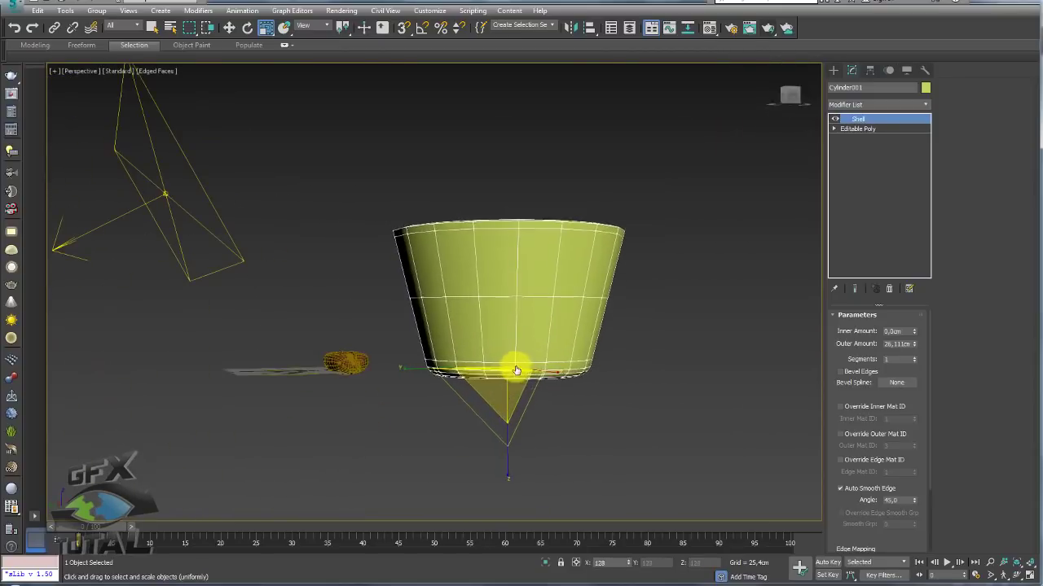
Step: Reselect the cup and nudge it slightly sideways in the Front view
{"action": "left_click", "coordinate": [352, 363]}
{"action": "middle_click_drag", "start_coordinate": [407, 356], "coordinate": [384, 462], "text": "alt"}
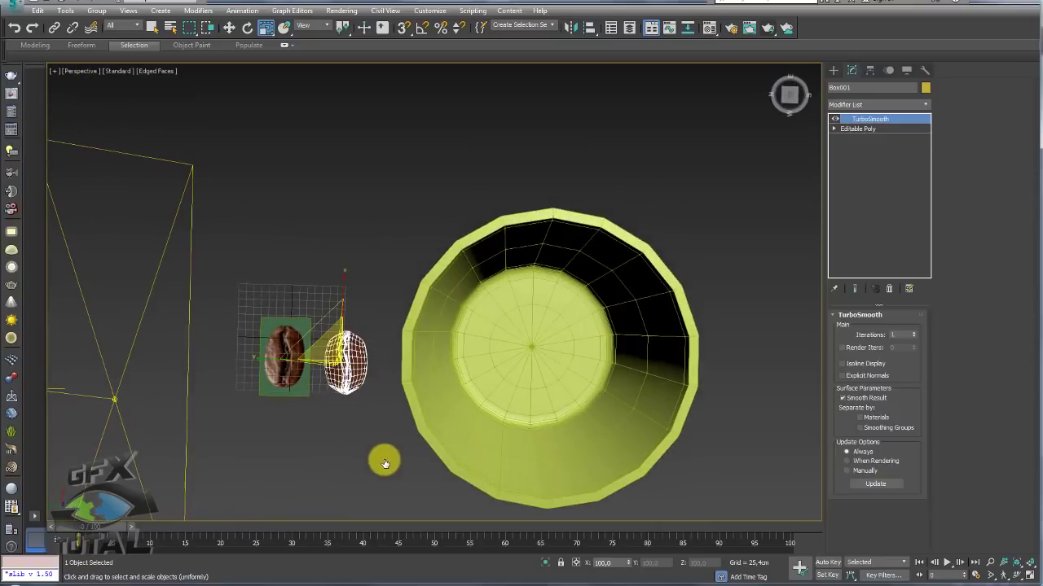
{"action": "middle_click_drag", "start_coordinate": [652, 403], "coordinate": [535, 361], "text": "alt"}
{"action": "left_click", "coordinate": [535, 363]}
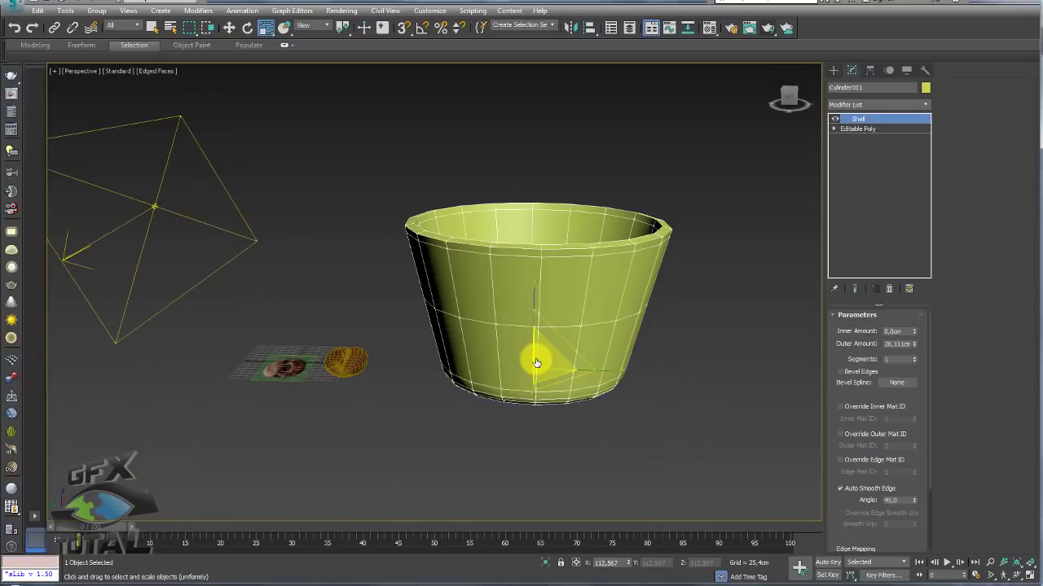
{"action": "key", "text": "f"}
{"action": "scroll", "coordinate": [545, 379], "scroll_direction": "down", "scroll_amount": 4}
{"action": "scroll", "coordinate": [540, 382], "scroll_direction": "down", "scroll_amount": 3}
{"action": "key", "text": "w"}
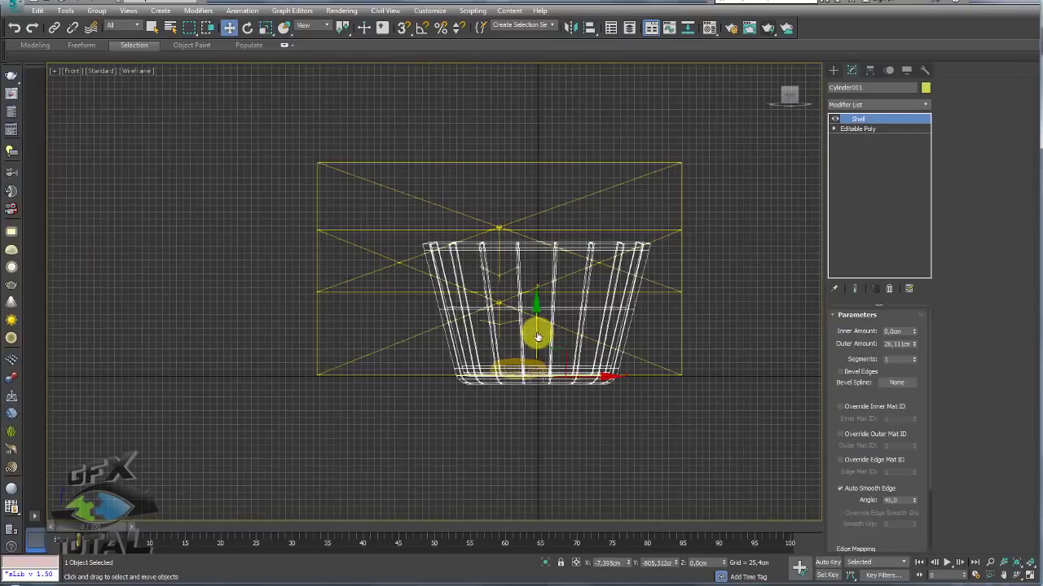
{"action": "left_click_drag", "start_coordinate": [537, 325], "coordinate": [548, 327]}
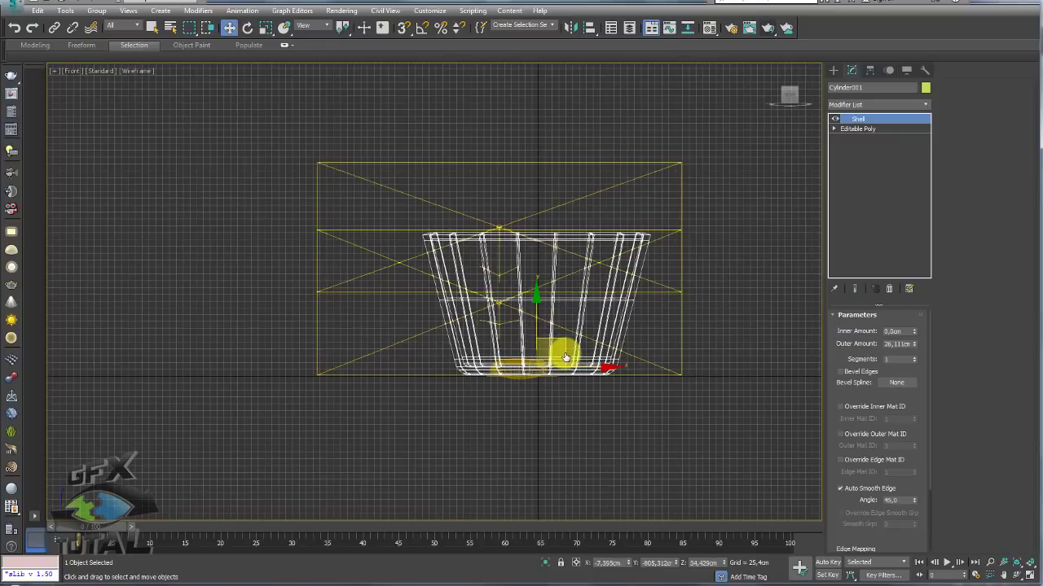
Step: In Perspective, move the coffee bean up so it sits against the cup's rim
{"action": "key", "text": "p"}
{"action": "mouse_move", "coordinate": [577, 342]}
{"action": "middle_mouse_down", "text": "alt"}
{"action": "mouse_move", "coordinate": [586, 363]}
{"action": "mouse_move", "coordinate": [528, 356]}
{"action": "middle_mouse_up", "text": "alt"}
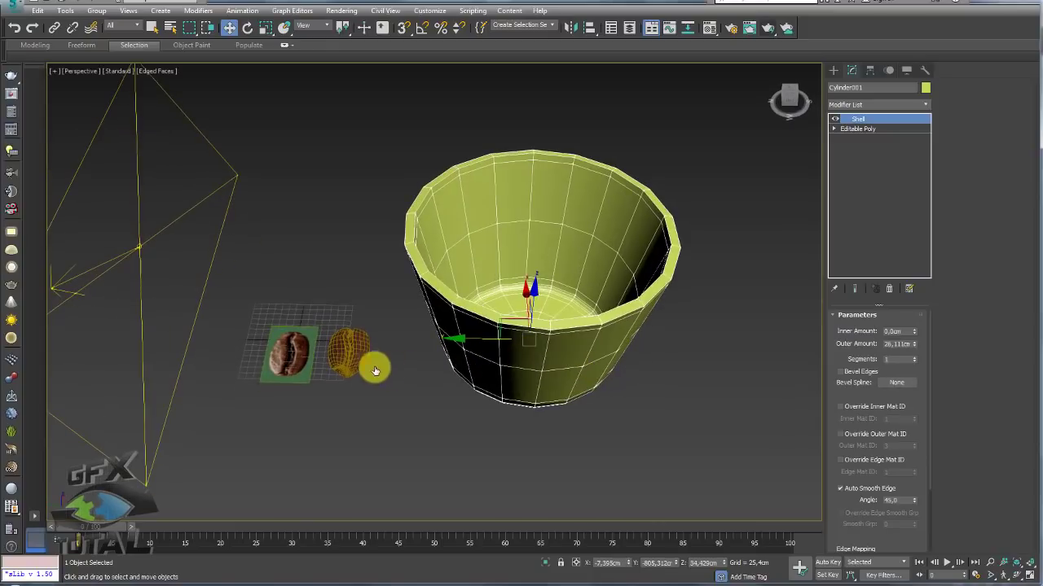
{"action": "left_click", "coordinate": [356, 355]}
{"action": "middle_click_drag", "start_coordinate": [357, 355], "coordinate": [357, 324], "text": "alt"}
{"action": "mouse_move", "coordinate": [320, 343]}
{"action": "left_mouse_down"}
{"action": "mouse_move", "coordinate": [361, 144]}
{"action": "mouse_move", "coordinate": [447, 130]}
{"action": "left_mouse_up"}
{"action": "middle_click_drag", "start_coordinate": [447, 131], "coordinate": [523, 152], "text": "alt"}
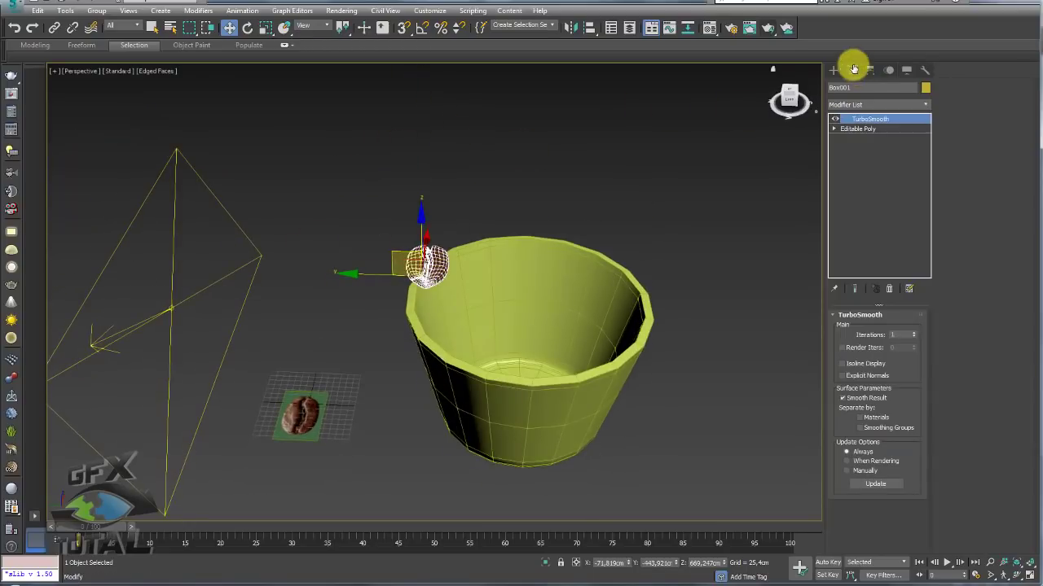
Step: Draw a new box, Box002, beside the cup
{"action": "left_click", "coordinate": [833, 70]}
{"action": "middle_click_drag", "start_coordinate": [703, 123], "coordinate": [822, 148], "text": "alt"}
{"action": "left_click", "coordinate": [857, 142]}
{"action": "middle_click_drag", "start_coordinate": [731, 213], "coordinate": [660, 214]}
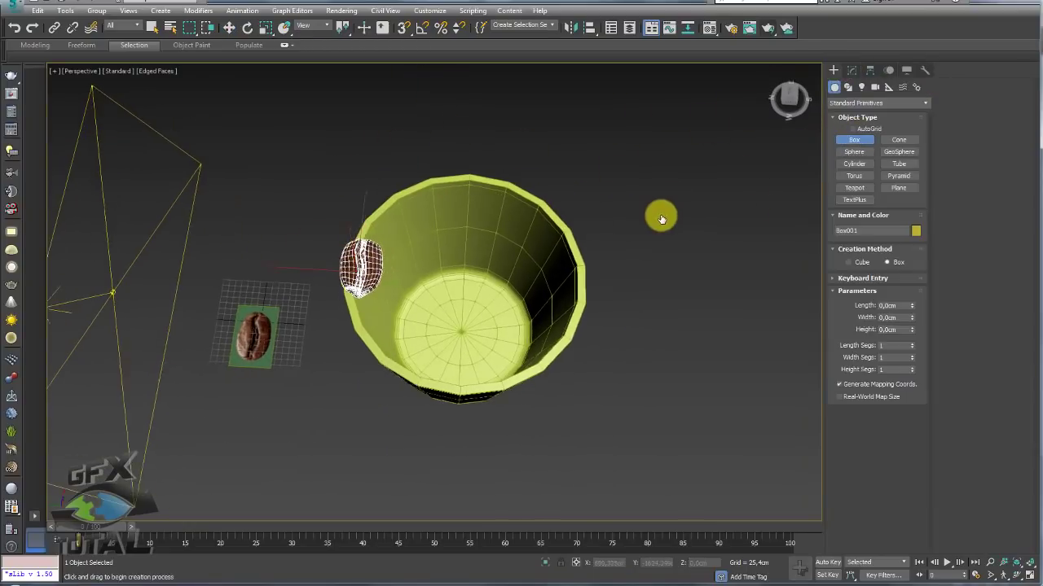
{"action": "left_click_drag", "start_coordinate": [624, 343], "coordinate": [654, 386]}
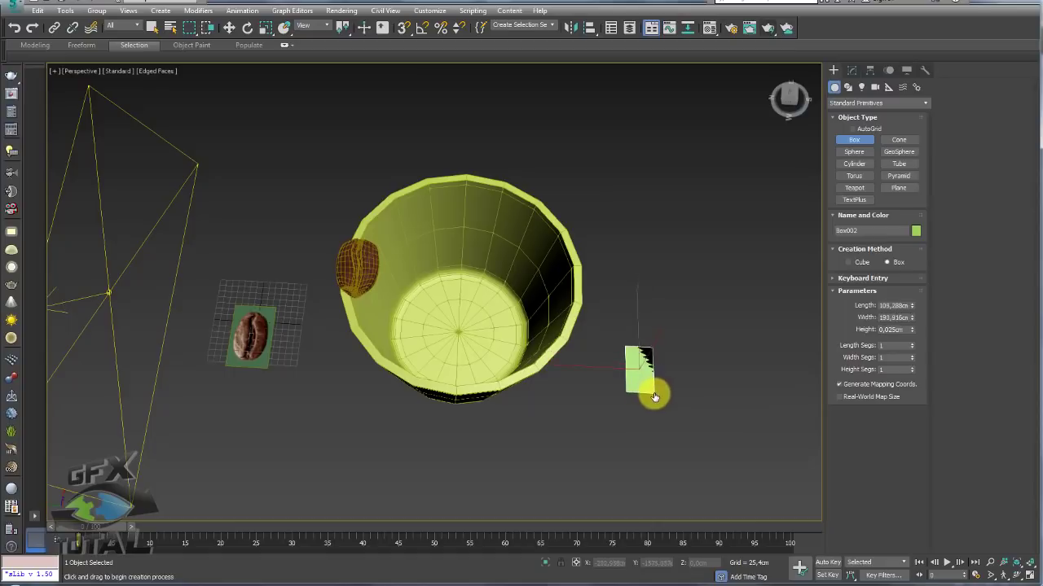
Step: Align Box002 to the coffee bean, Center to Center
{"action": "key", "text": "alt+a"}
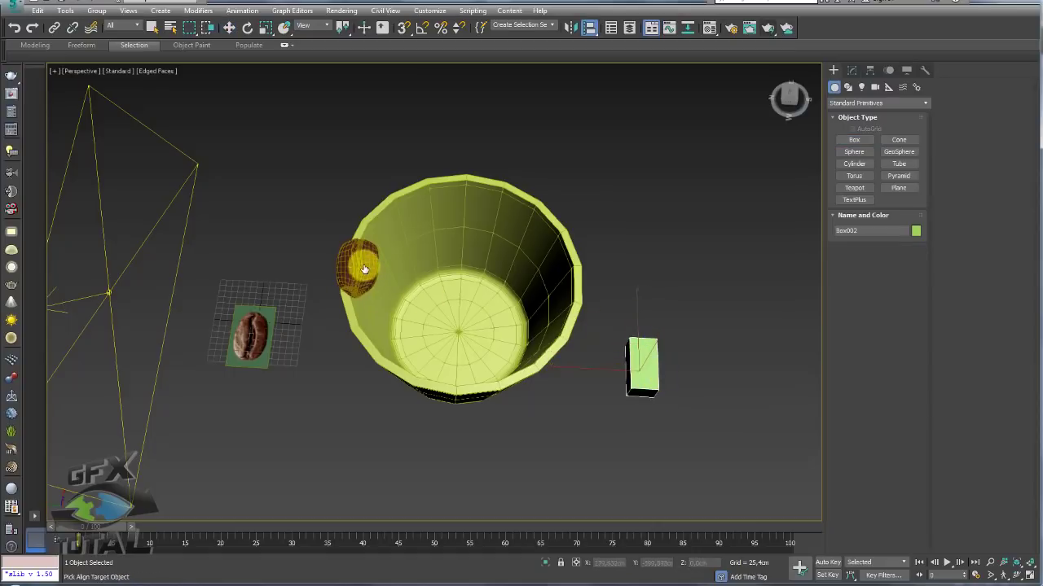
{"action": "left_click", "coordinate": [364, 270]}
{"action": "left_click_drag", "start_coordinate": [506, 178], "coordinate": [589, 93]}
{"action": "left_click", "coordinate": [570, 171]}
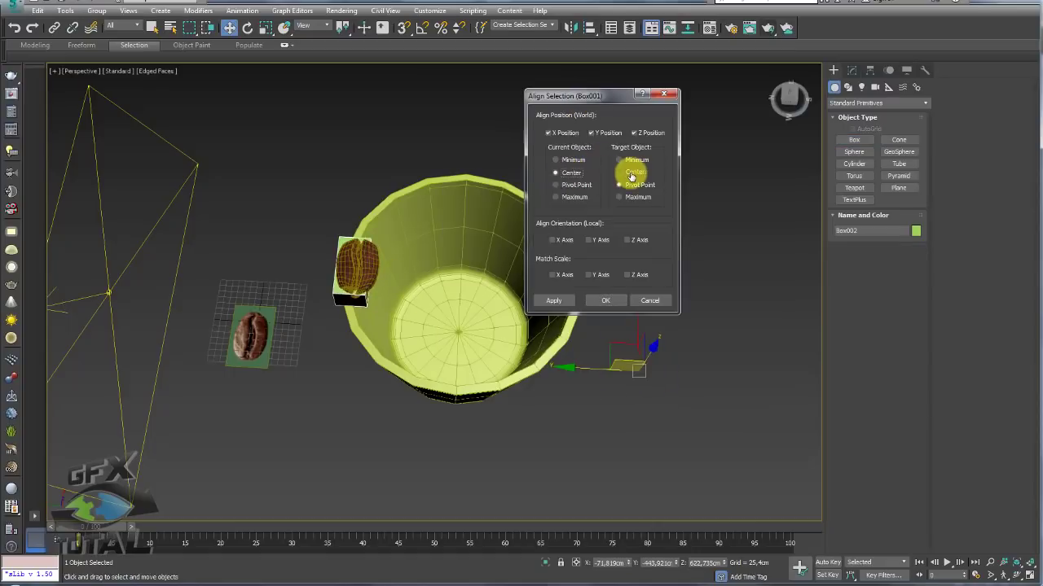
{"action": "left_click", "coordinate": [631, 172]}
{"action": "left_click", "coordinate": [606, 304]}
Step: Scale Box002 up around the bean and round it with TurboSmooth
{"action": "key", "text": "z"}
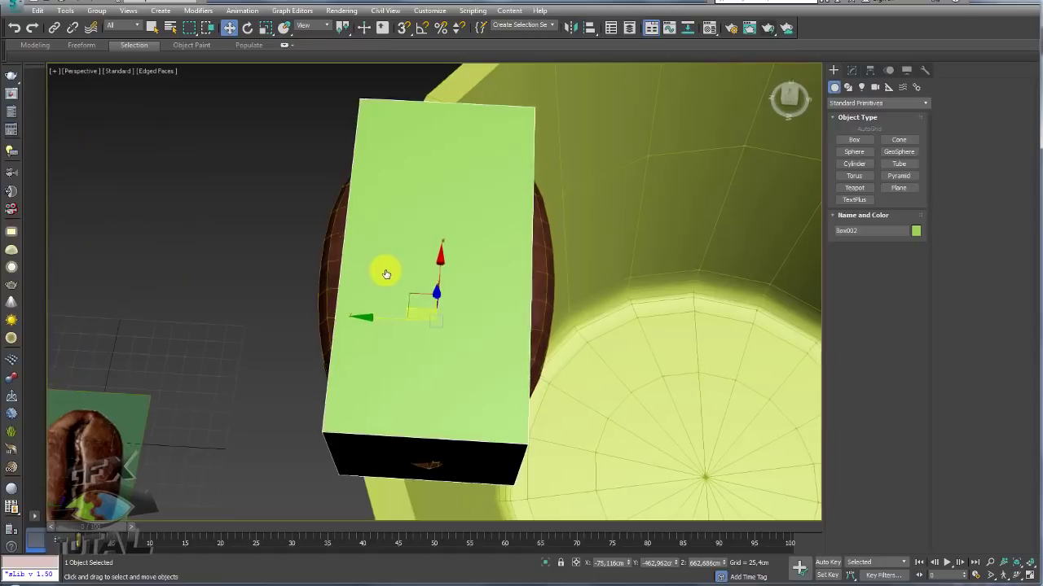
{"action": "middle_click_drag", "start_coordinate": [384, 268], "coordinate": [491, 265], "text": "alt"}
{"action": "key", "text": "r"}
{"action": "left_click_drag", "start_coordinate": [522, 343], "coordinate": [515, 363]}
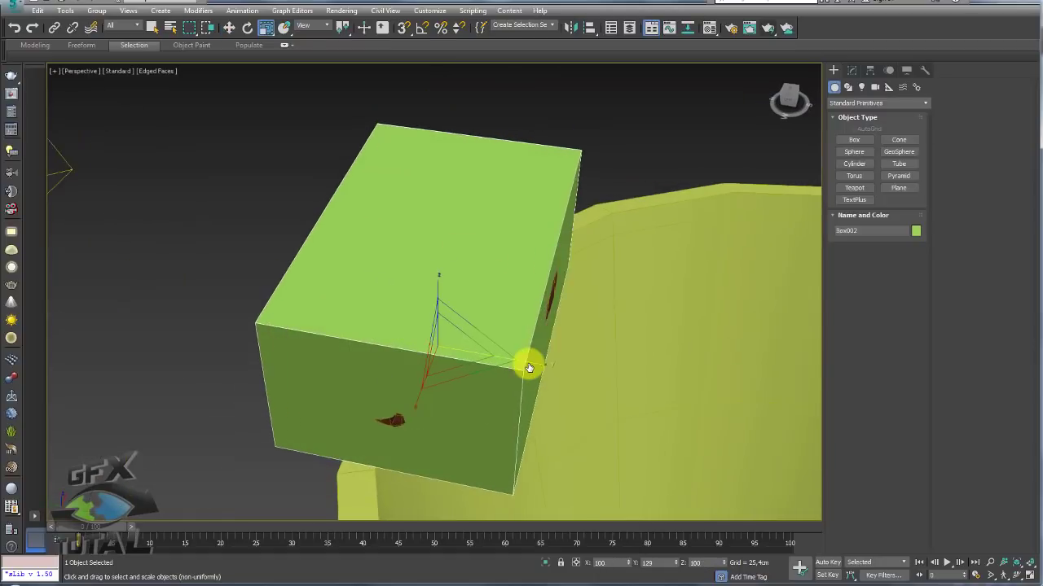
{"action": "middle_click_drag", "start_coordinate": [514, 363], "coordinate": [812, 154], "text": "alt"}
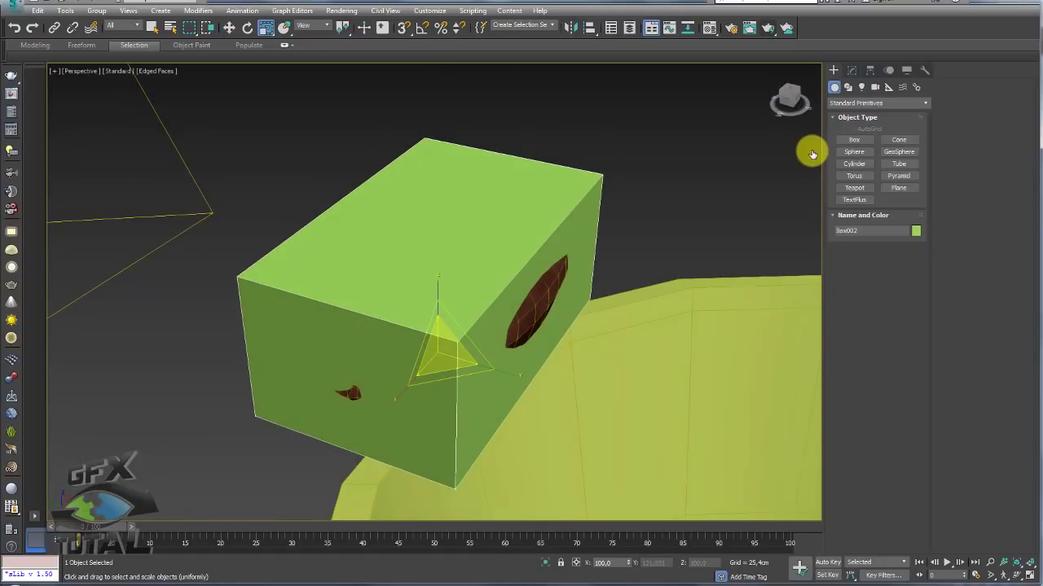
{"action": "key", "text": "ctrl+t"}
{"action": "left_click_drag", "start_coordinate": [440, 355], "coordinate": [454, 350]}
{"action": "middle_click_drag", "start_coordinate": [454, 350], "coordinate": [440, 330], "text": "alt"}
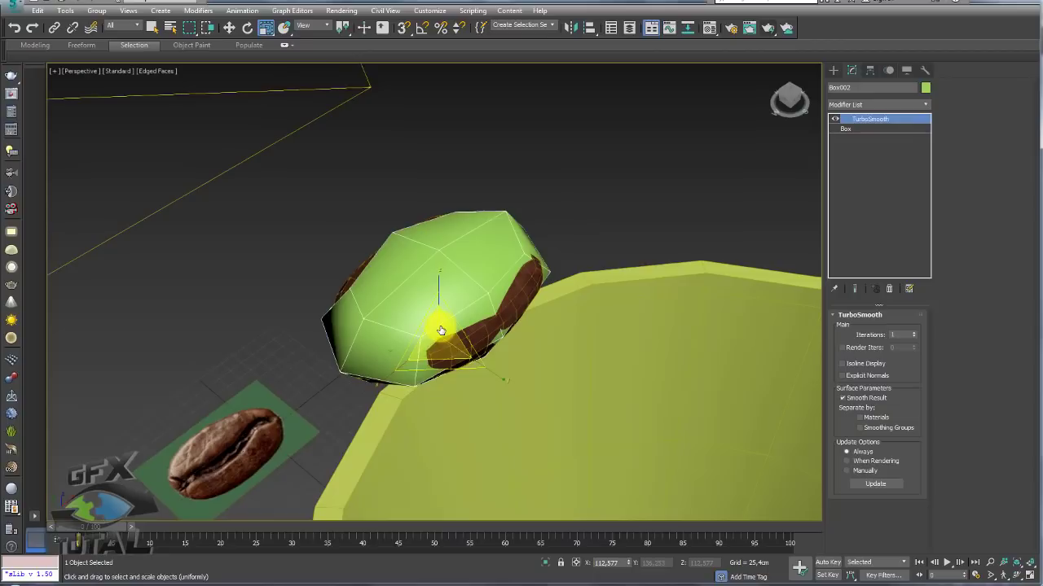
Step: Collapse the smoothed box to Editable Poly and center its pivot to the object
{"action": "key", "text": "alt+c"}
{"action": "middle_click_drag", "start_coordinate": [510, 329], "coordinate": [540, 284], "text": "alt"}
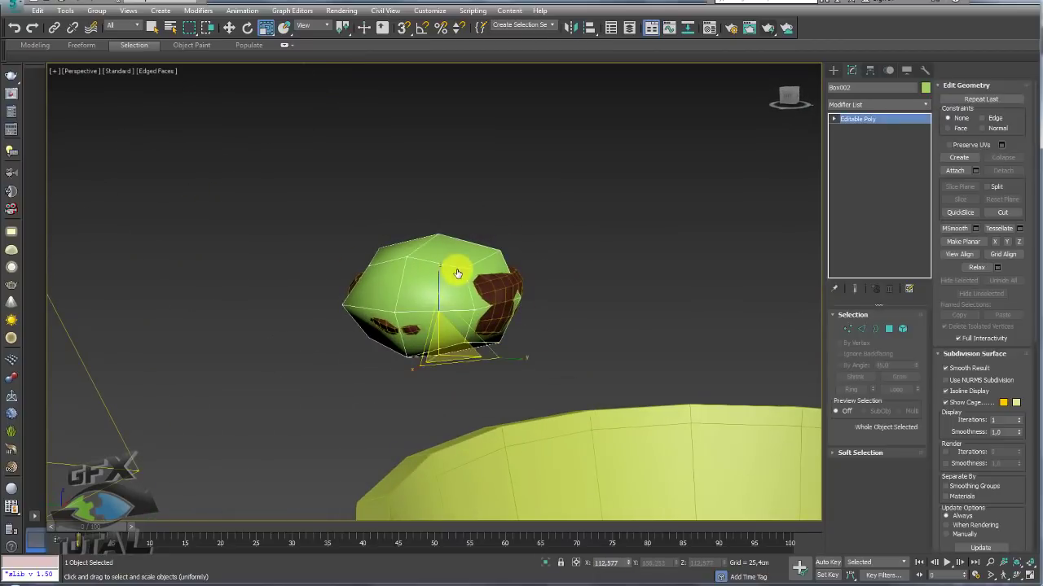
{"action": "key", "text": "w"}
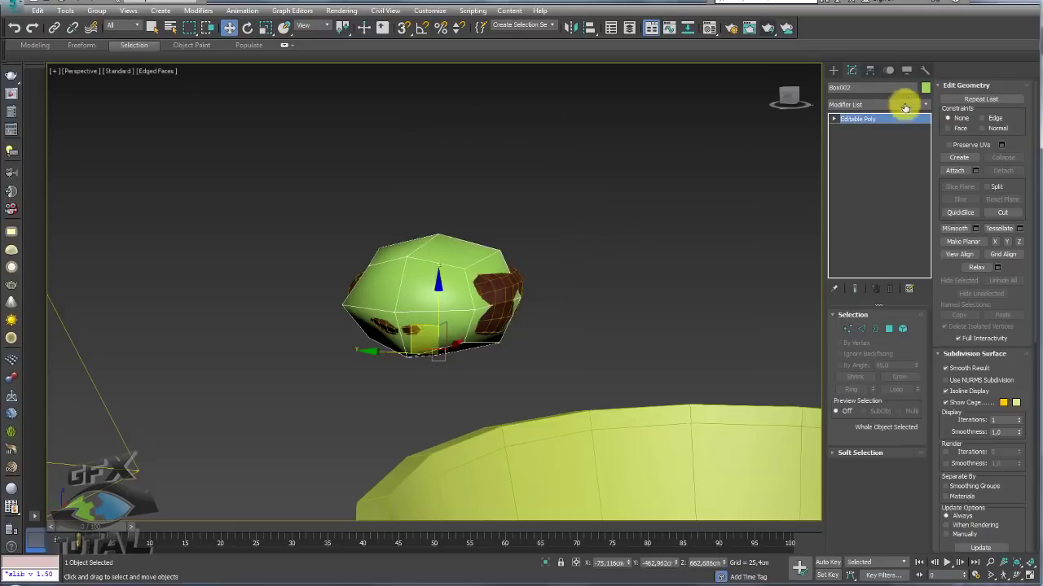
{"action": "left_click", "coordinate": [870, 70]}
{"action": "left_click", "coordinate": [878, 149]}
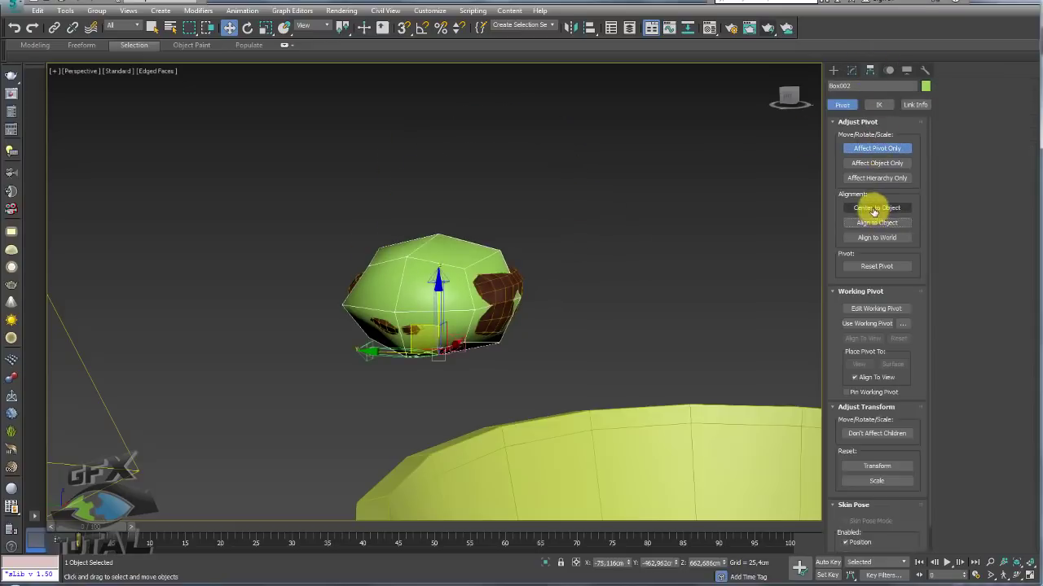
{"action": "left_click", "coordinate": [876, 209]}
{"action": "left_click", "coordinate": [877, 148]}
Step: Test-rotate the box on its new pivot, then trial-move the bean and cancel
{"action": "key", "text": "e"}
{"action": "left_click_drag", "start_coordinate": [442, 272], "coordinate": [561, 268]}
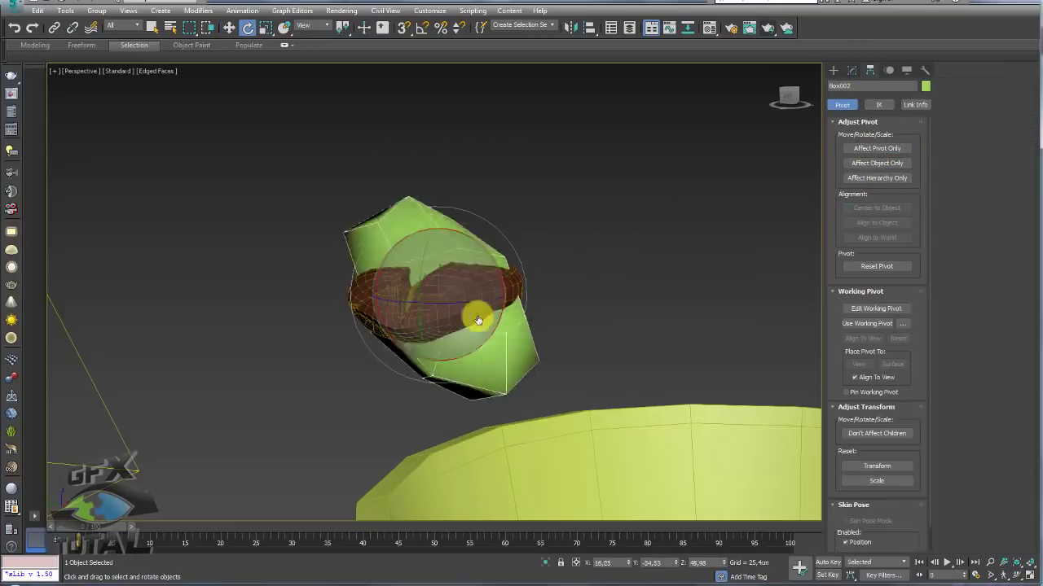
{"action": "mouse_move", "coordinate": [561, 267]}
{"action": "middle_mouse_down", "text": "alt"}
{"action": "mouse_move", "coordinate": [508, 299]}
{"action": "mouse_move", "coordinate": [500, 328]}
{"action": "mouse_move", "coordinate": [577, 291]}
{"action": "middle_mouse_up", "text": "alt"}
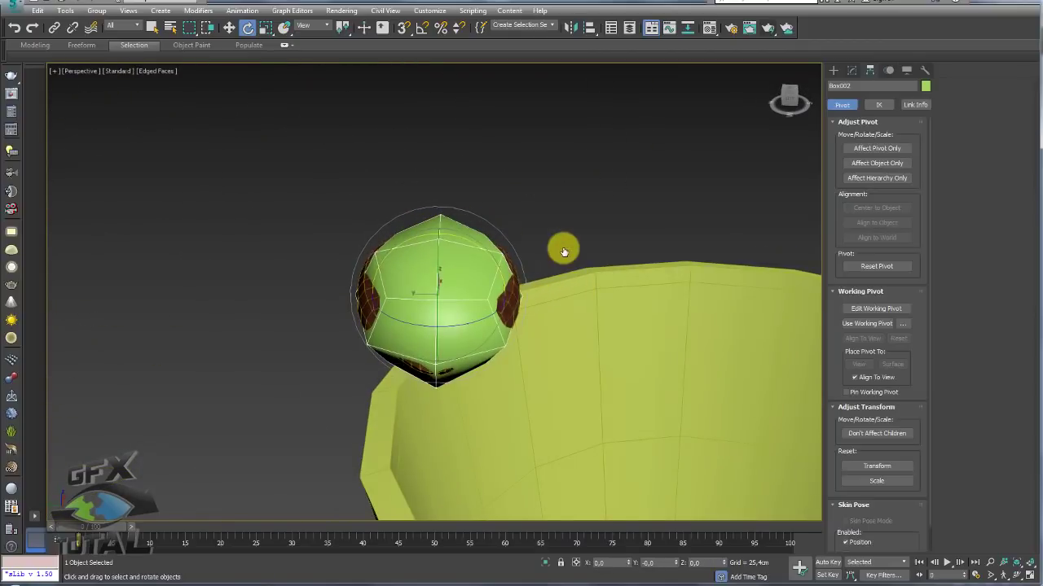
{"action": "middle_click_drag", "start_coordinate": [564, 251], "coordinate": [516, 237], "text": "alt"}
{"action": "left_click", "coordinate": [516, 237]}
{"action": "left_click", "coordinate": [516, 293]}
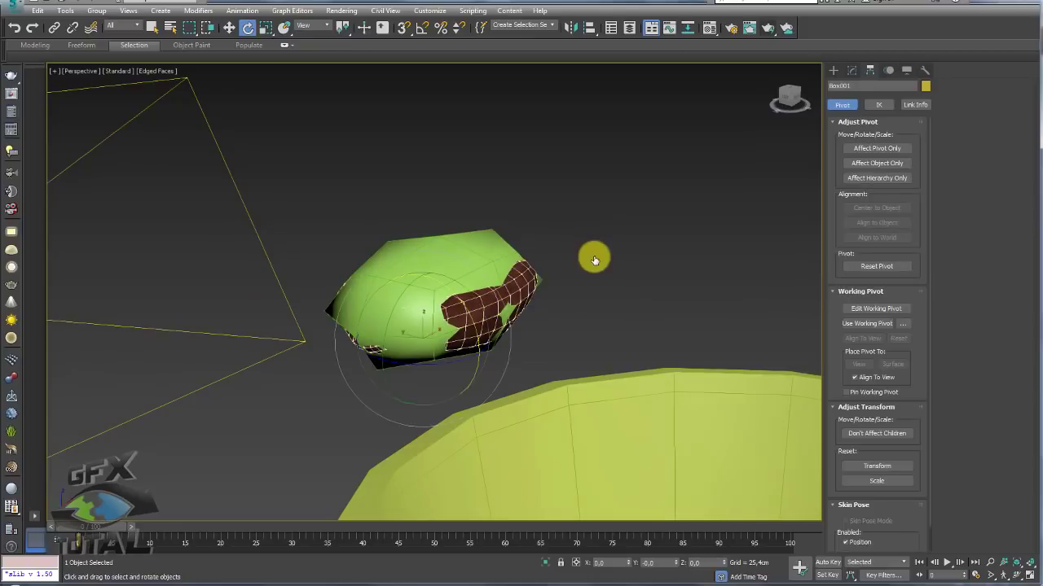
{"action": "key", "text": "w"}
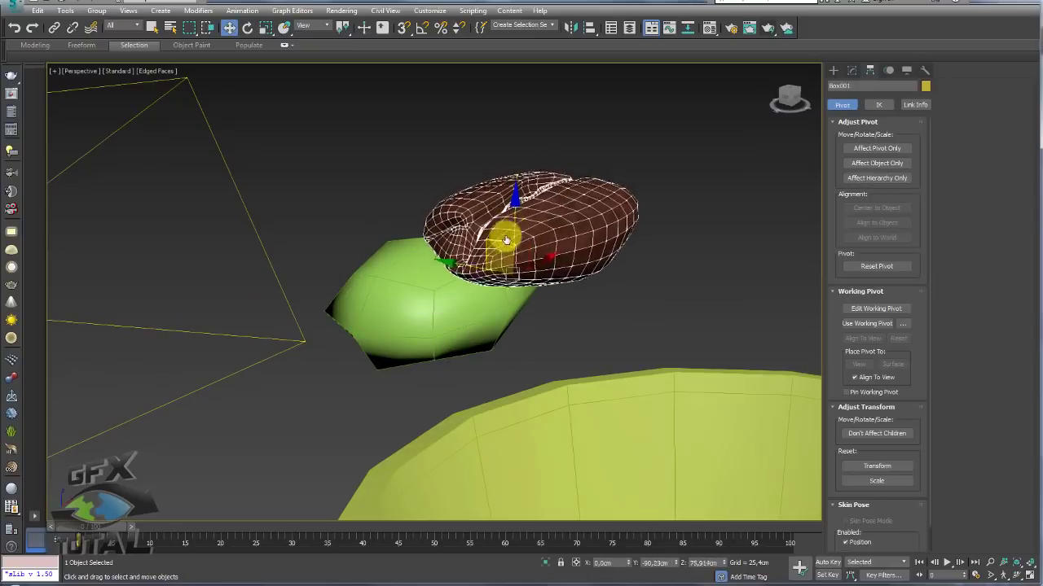
{"action": "left_click_drag", "start_coordinate": [406, 313], "coordinate": [559, 239]}
{"action": "right_click", "coordinate": [551, 244]}
{"action": "mouse_move", "coordinate": [551, 244]}
{"action": "middle_mouse_down", "text": "alt"}
{"action": "mouse_move", "coordinate": [557, 255]}
{"action": "mouse_move", "coordinate": [536, 249]}
{"action": "middle_mouse_up", "text": "alt"}
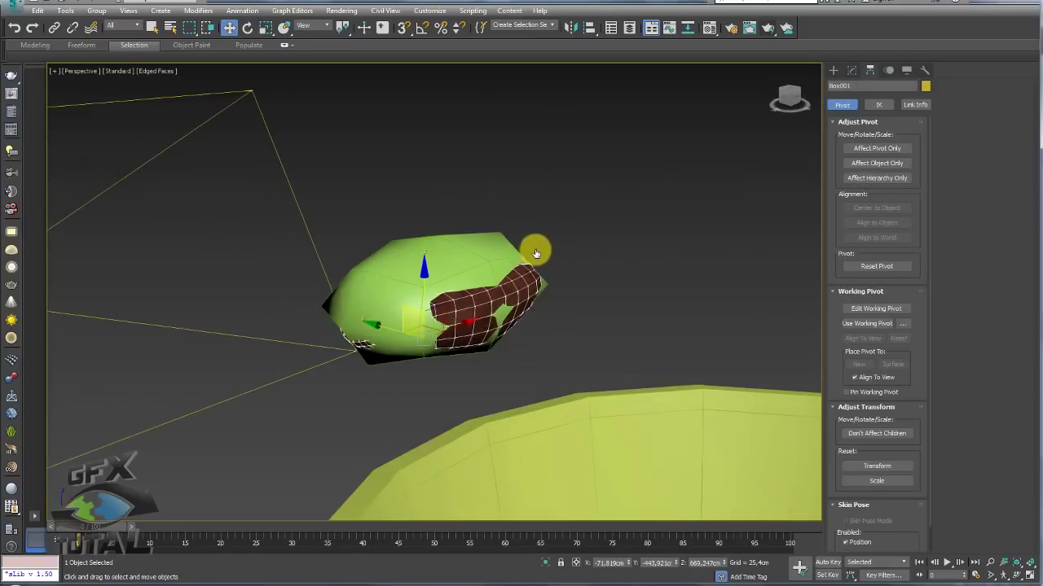
Step: Rename the bean object from Box001 to 'hipoly', then select the smoothed box
{"action": "left_click", "coordinate": [55, 28]}
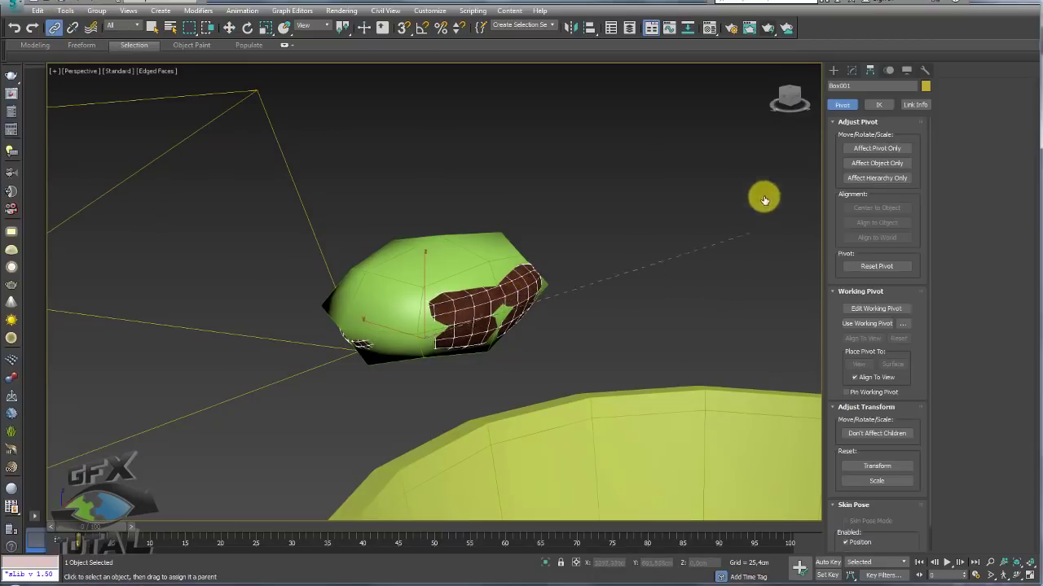
{"action": "left_click_drag", "start_coordinate": [764, 200], "coordinate": [630, 84]}
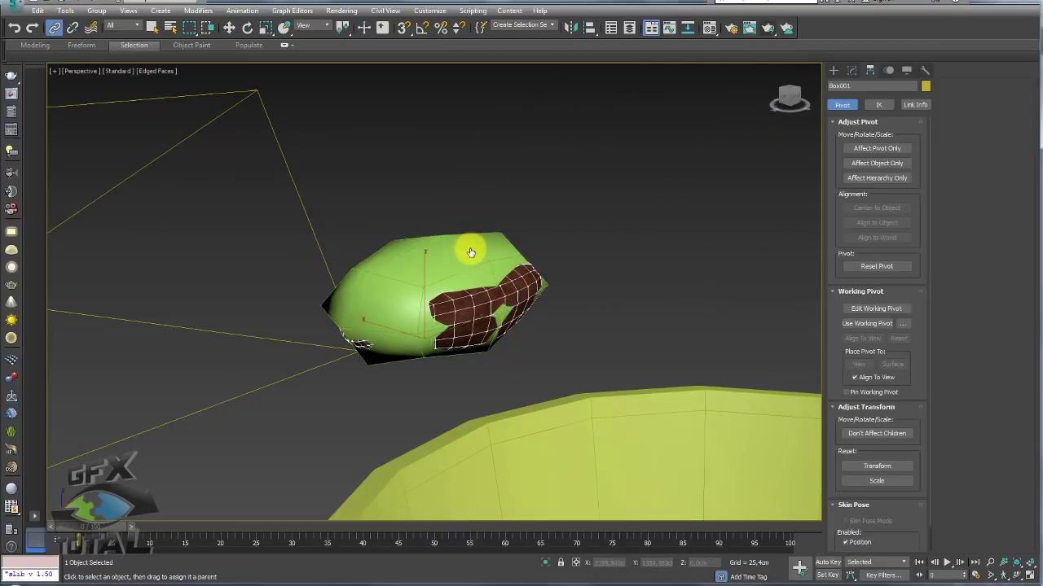
{"action": "middle_click_drag", "start_coordinate": [470, 242], "coordinate": [524, 267], "text": "alt"}
{"action": "left_click", "coordinate": [852, 72]}
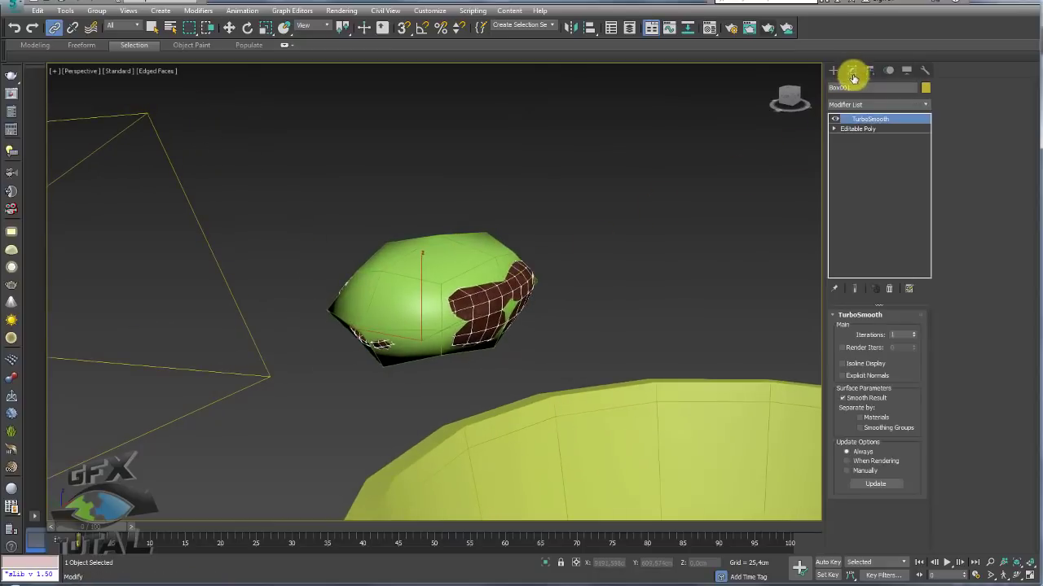
{"action": "left_click", "coordinate": [858, 88]}
{"action": "type", "text": "hipoly"}
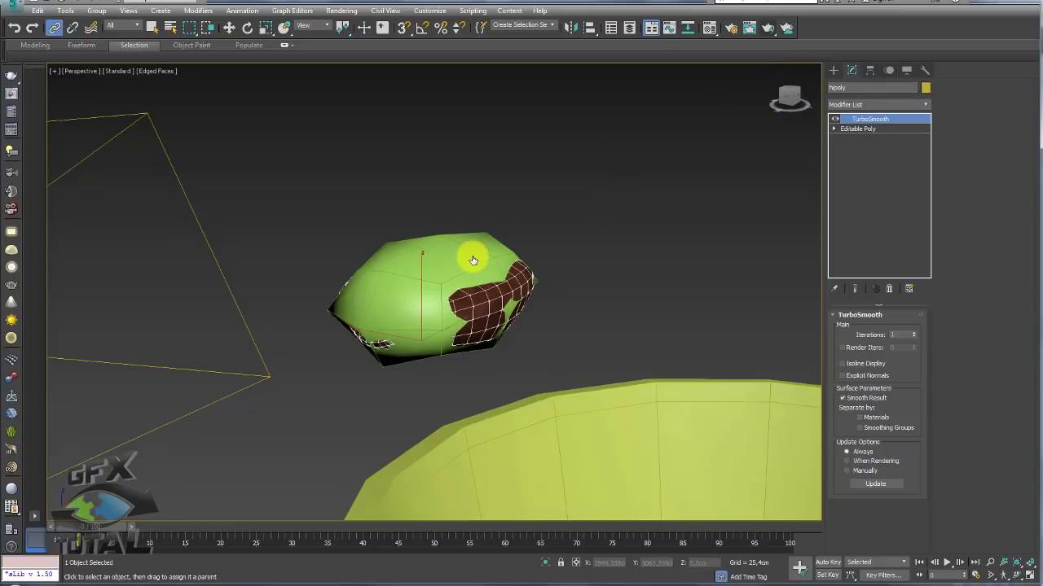
{"action": "left_click", "coordinate": [473, 256]}
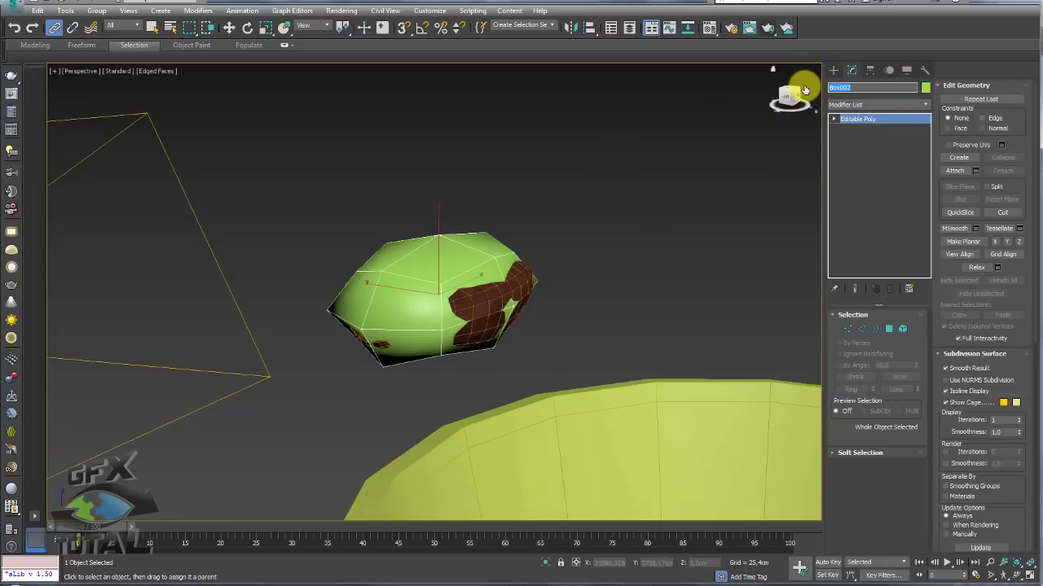
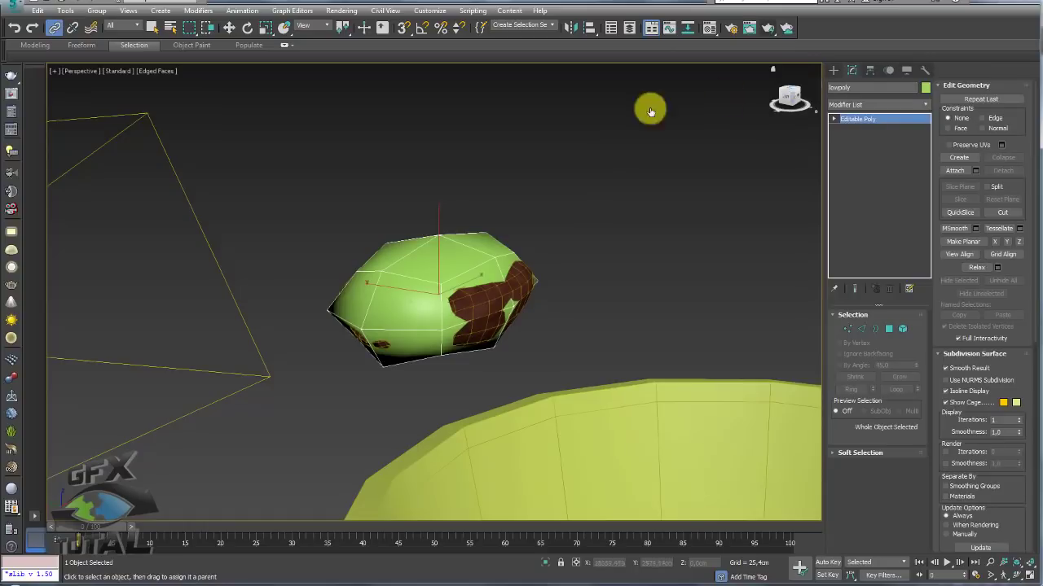
Step: Select the TurboSmoothed hipoly bean and zoom out until the cup and cameras show around it
{"action": "mouse_move", "coordinate": [650, 112]}
{"action": "middle_mouse_down", "text": "alt"}
{"action": "mouse_move", "coordinate": [547, 204]}
{"action": "mouse_move", "coordinate": [531, 281]}
{"action": "middle_mouse_up", "text": "alt"}
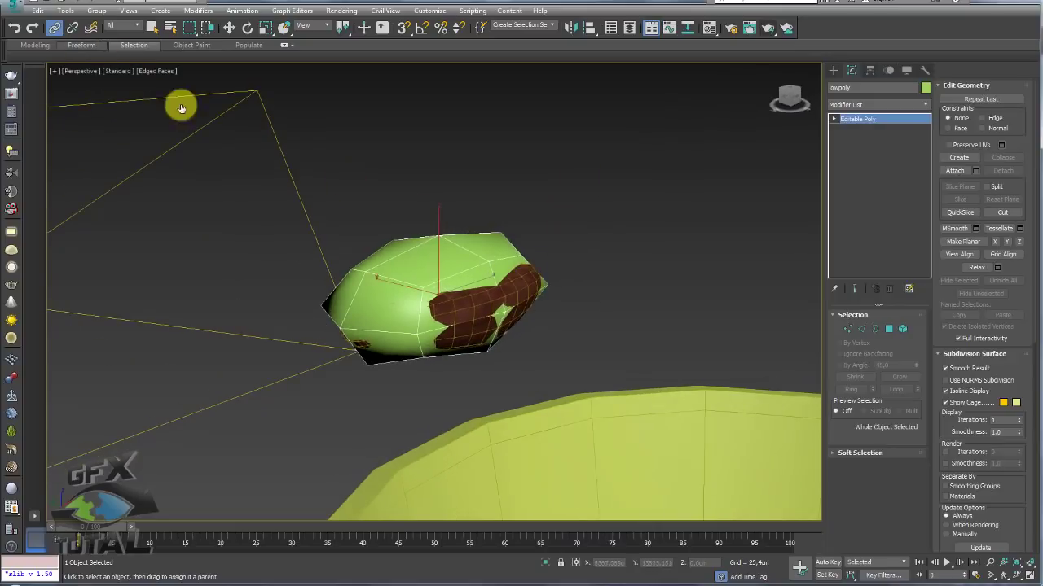
{"action": "left_click", "coordinate": [523, 283]}
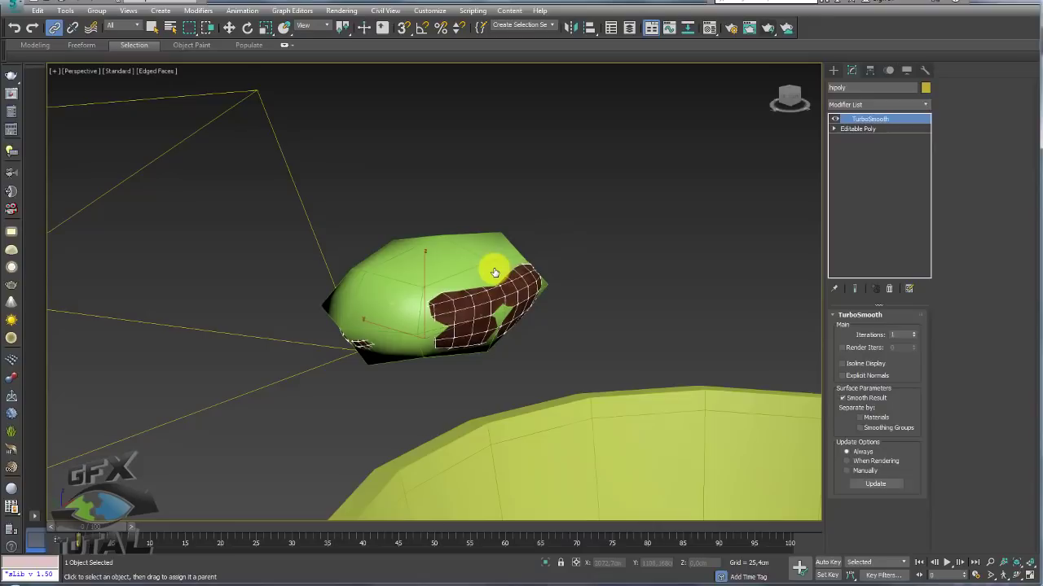
{"action": "scroll", "coordinate": [494, 272], "scroll_direction": "down", "scroll_amount": 3}
{"action": "scroll", "coordinate": [508, 275], "scroll_direction": "down", "scroll_amount": 5}
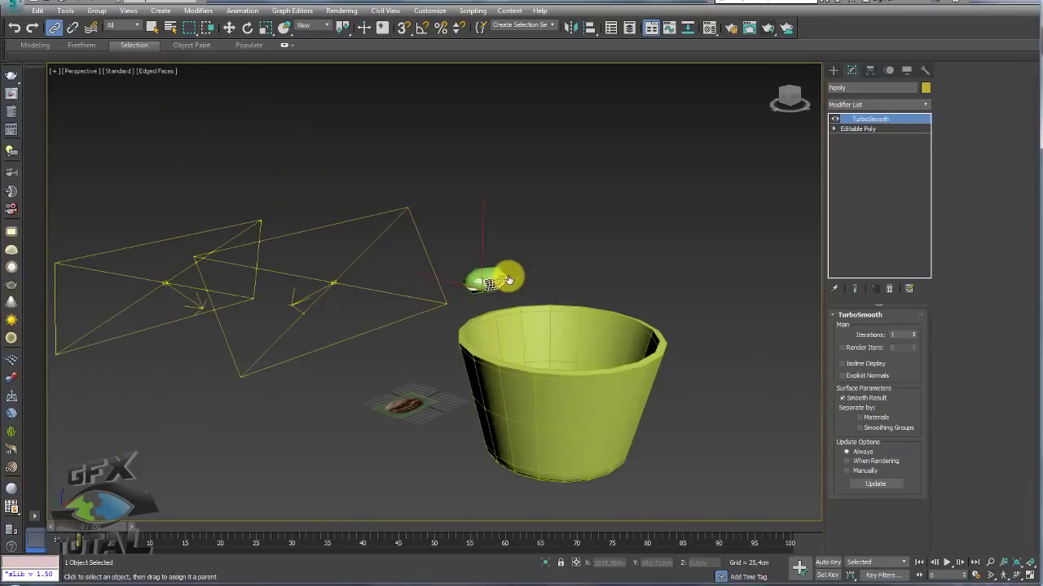
{"action": "scroll", "coordinate": [513, 269], "scroll_direction": "down", "scroll_amount": 2}
{"action": "scroll", "coordinate": [532, 244], "scroll_direction": "down", "scroll_amount": 2}
{"action": "right_click", "coordinate": [532, 245]}
Step: Select both bean versions and Shift-drag a copy down into the cup
{"action": "left_click", "coordinate": [551, 254]}
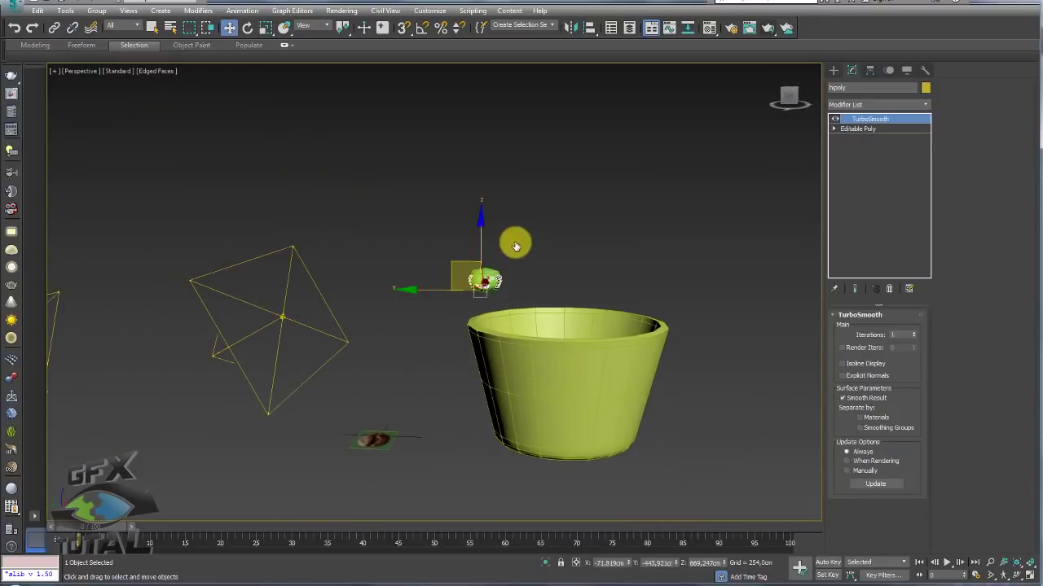
{"action": "left_click_drag", "start_coordinate": [473, 298], "coordinate": [464, 258]}
{"action": "mouse_move", "coordinate": [480, 251]}
{"action": "middle_mouse_down", "text": "alt"}
{"action": "mouse_move", "coordinate": [540, 293]}
{"action": "mouse_move", "coordinate": [454, 286]}
{"action": "mouse_move", "coordinate": [461, 341]}
{"action": "mouse_move", "coordinate": [488, 293]}
{"action": "middle_mouse_up", "text": "alt"}
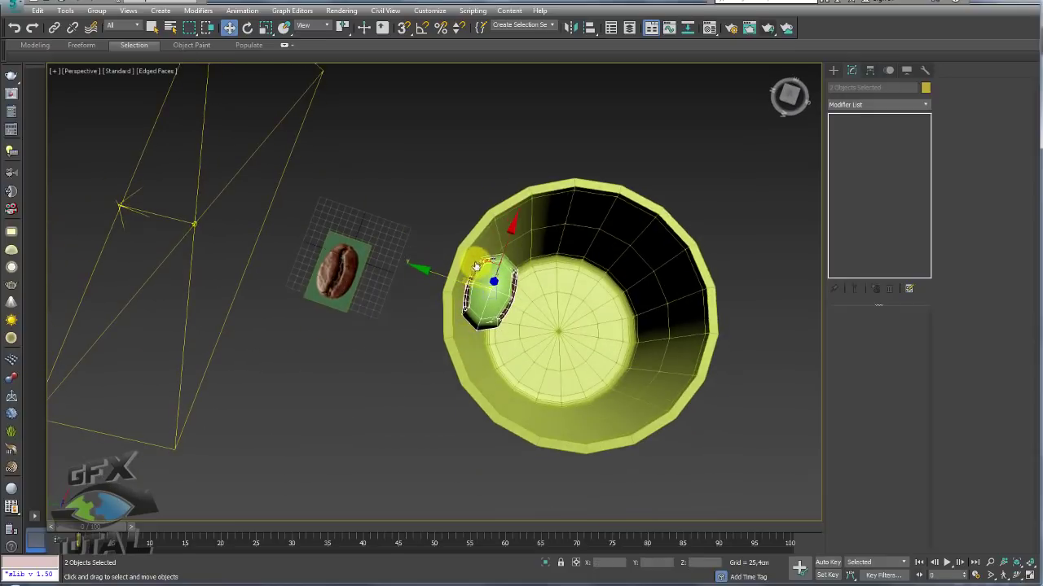
{"action": "mouse_move", "coordinate": [493, 294]}
{"action": "left_mouse_down", "text": "shift"}
{"action": "mouse_move", "coordinate": [540, 334]}
{"action": "mouse_move", "coordinate": [486, 299]}
{"action": "left_mouse_up", "text": "shift"}
{"action": "left_click", "coordinate": [521, 341]}
{"action": "key", "text": "e"}
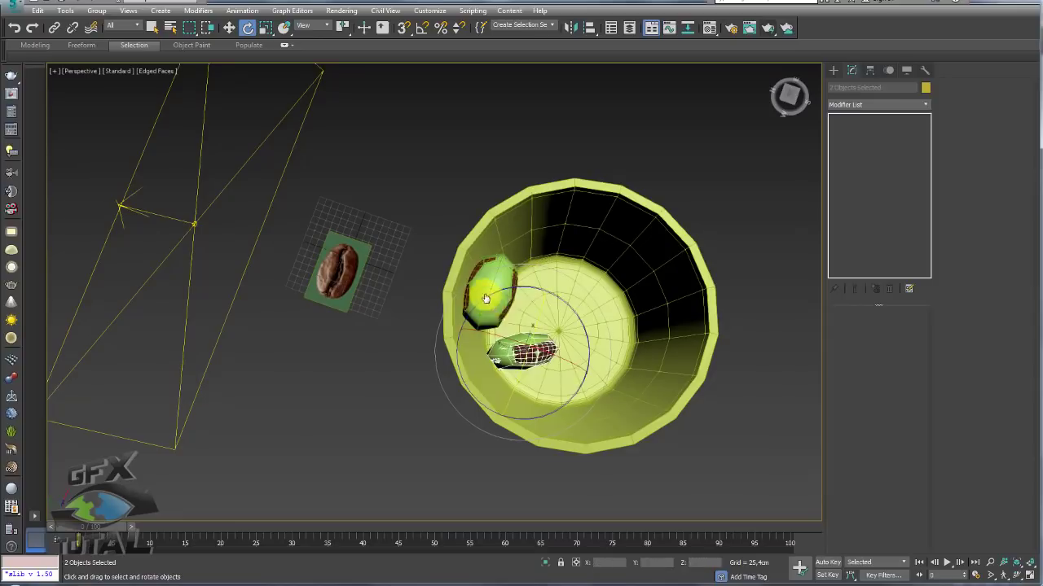
{"action": "key", "text": "w"}
Step: Position that copy inside the cup, then clone another and slide it along the inner wall at a new angle
{"action": "middle_click_drag", "start_coordinate": [490, 276], "coordinate": [540, 361], "text": "alt"}
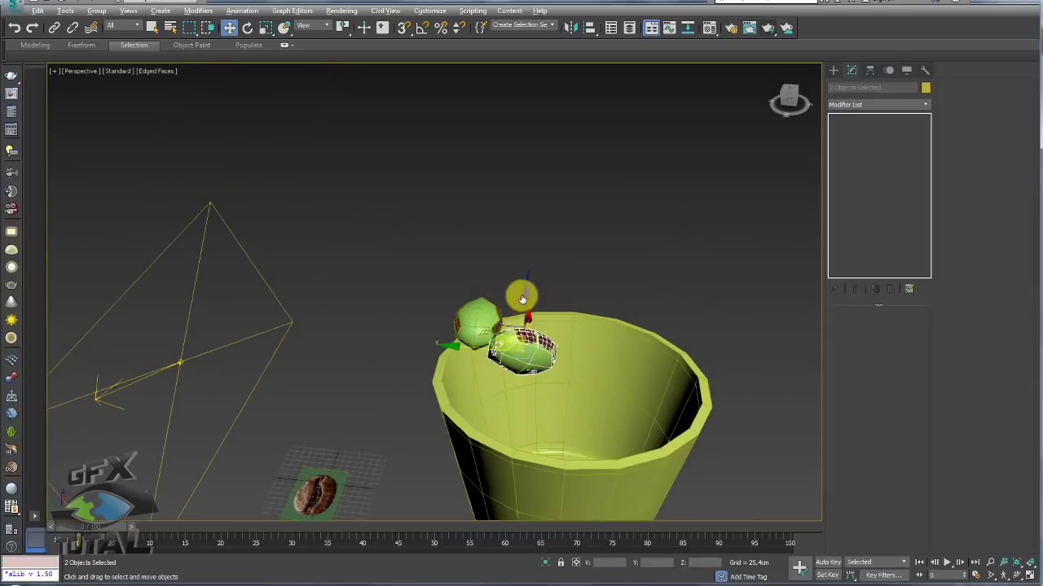
{"action": "middle_click_drag", "start_coordinate": [523, 299], "coordinate": [522, 318], "text": "alt"}
{"action": "mouse_move", "coordinate": [522, 318]}
{"action": "left_mouse_down"}
{"action": "mouse_move", "coordinate": [499, 323]}
{"action": "mouse_move", "coordinate": [544, 391]}
{"action": "left_mouse_up"}
{"action": "left_click", "coordinate": [534, 342]}
{"action": "middle_click_drag", "start_coordinate": [533, 341], "coordinate": [589, 421], "text": "alt"}
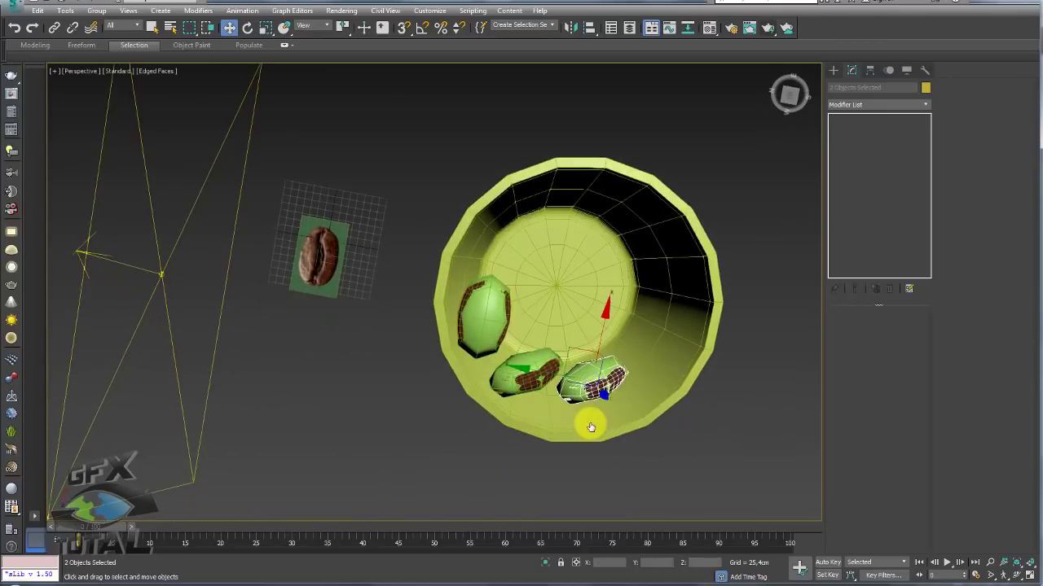
{"action": "key", "text": "e"}
{"action": "left_click_drag", "start_coordinate": [594, 372], "coordinate": [639, 378]}
{"action": "key", "text": "w"}
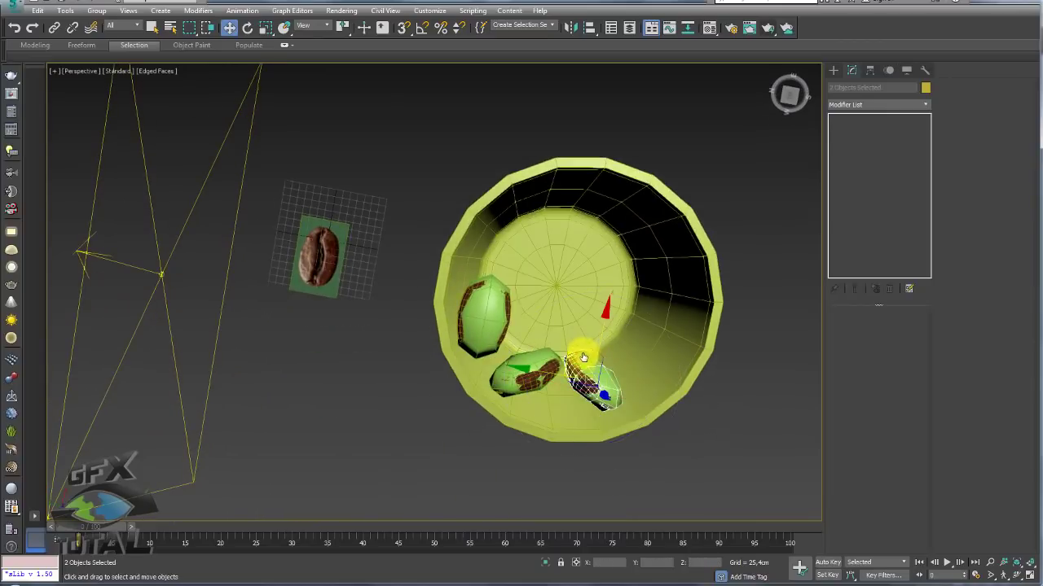
{"action": "mouse_move", "coordinate": [578, 351]}
{"action": "left_mouse_down"}
{"action": "mouse_move", "coordinate": [643, 314]}
{"action": "mouse_move", "coordinate": [674, 260]}
{"action": "mouse_move", "coordinate": [662, 335]}
{"action": "mouse_move", "coordinate": [659, 269]}
{"action": "left_mouse_up"}
Step: Clone two more beans and rotate each to a different angle
{"action": "left_click", "coordinate": [531, 335]}
{"action": "key", "text": "e"}
{"action": "key", "text": "w"}
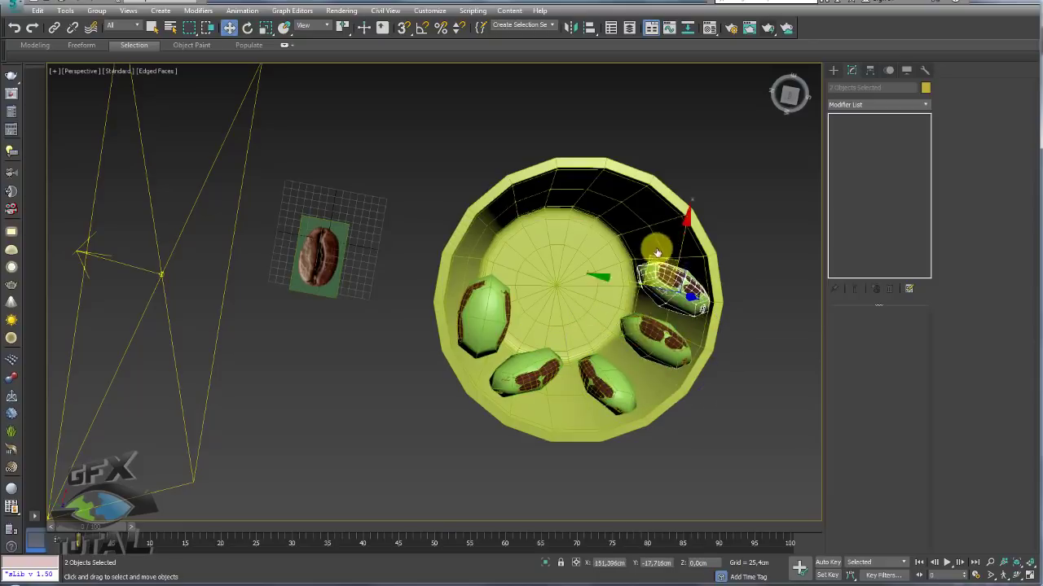
{"action": "left_click", "coordinate": [520, 340]}
{"action": "key", "text": "e"}
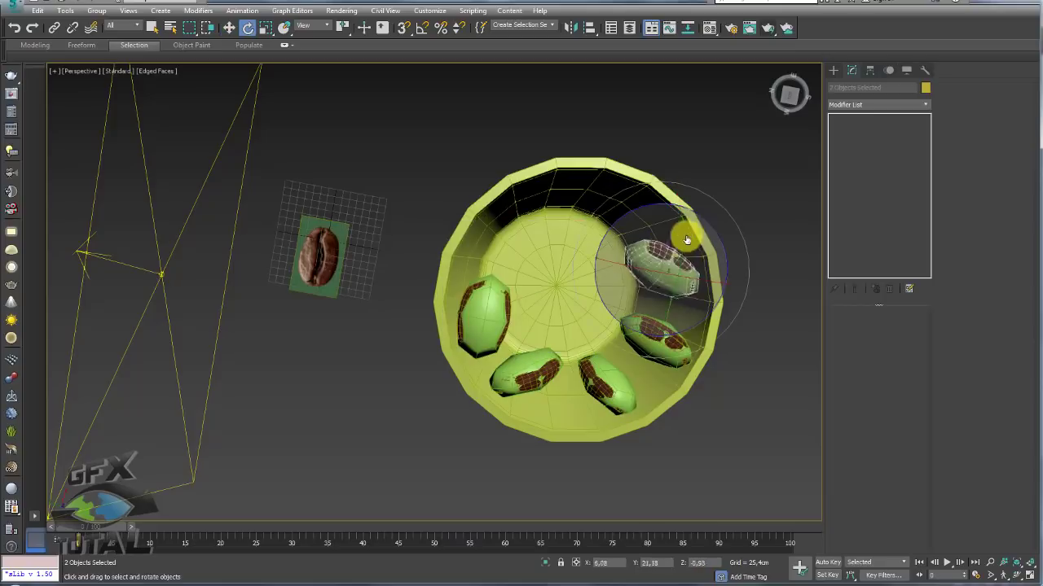
{"action": "mouse_move", "coordinate": [624, 298]}
{"action": "left_mouse_down"}
{"action": "mouse_move", "coordinate": [670, 239]}
{"action": "mouse_move", "coordinate": [590, 173]}
{"action": "left_mouse_up"}
{"action": "key", "text": "w"}
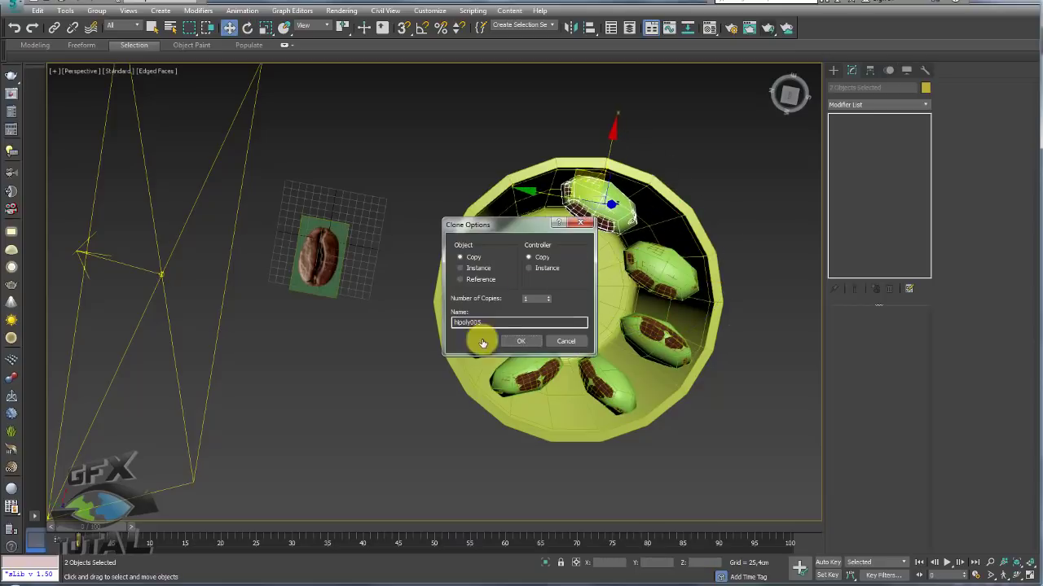
Step: Clone the top bean as hipoly005 and move it left along the rim, keeping its original tilt
{"action": "left_click", "coordinate": [534, 339]}
{"action": "key", "text": "e"}
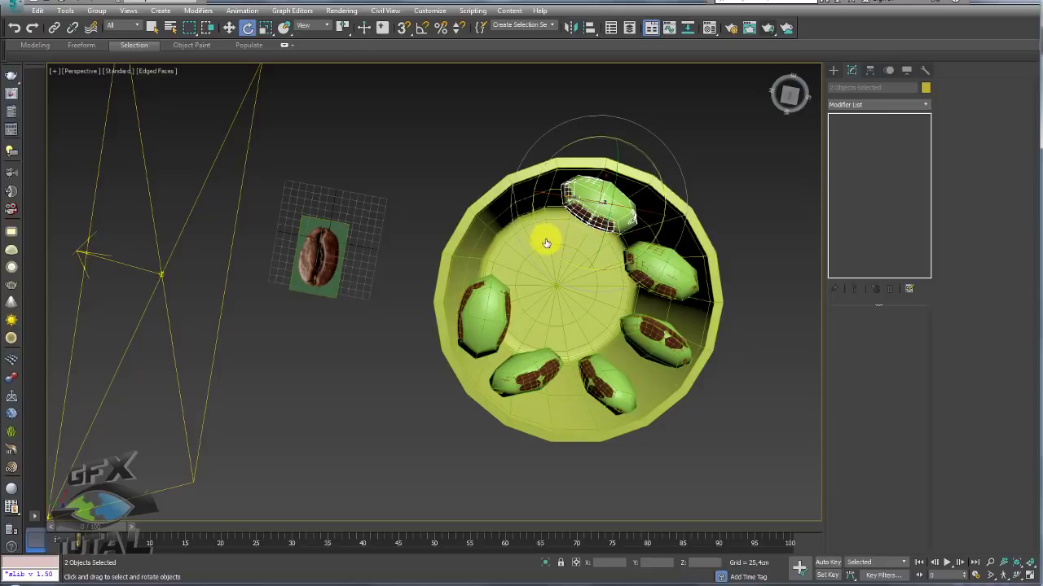
{"action": "left_click_drag", "start_coordinate": [545, 235], "coordinate": [628, 279], "text": "shift"}
{"action": "left_click", "coordinate": [526, 340]}
{"action": "key", "text": "w"}
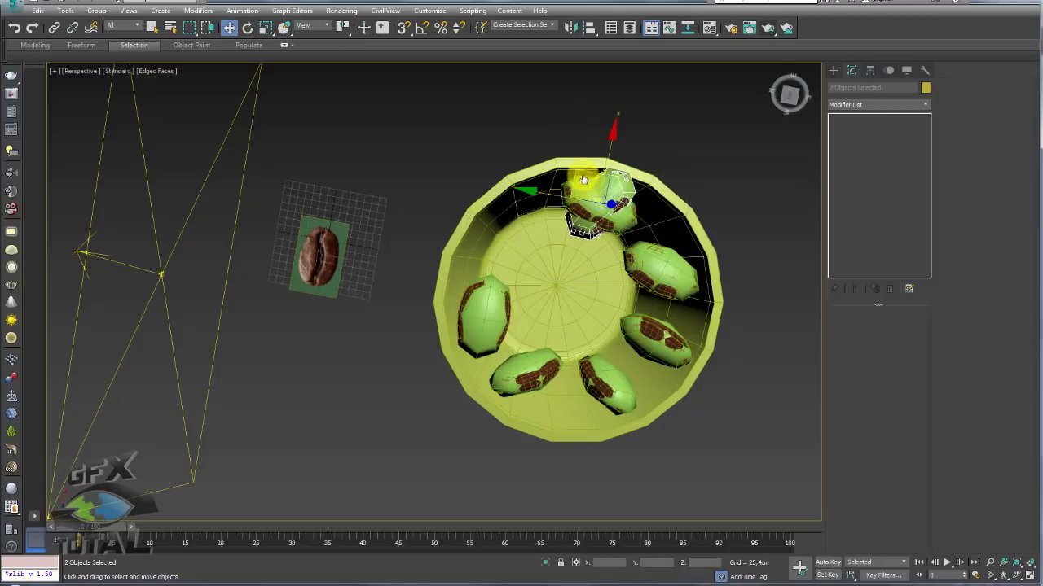
{"action": "left_click_drag", "start_coordinate": [600, 186], "coordinate": [501, 189]}
{"action": "middle_click_drag", "start_coordinate": [594, 227], "coordinate": [579, 182], "text": "alt"}
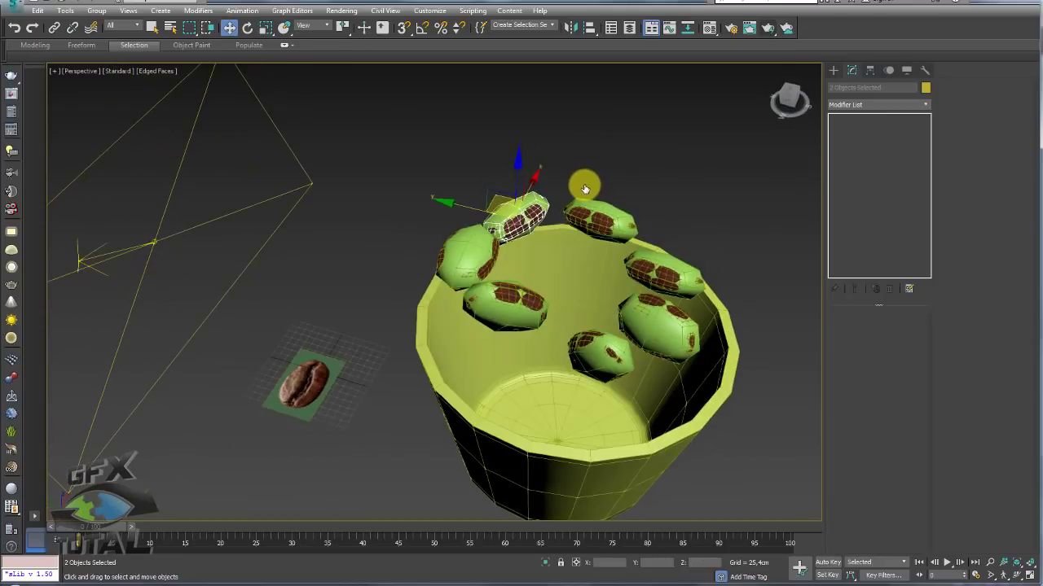
{"action": "key", "text": "e"}
{"action": "left_click_drag", "start_coordinate": [516, 163], "coordinate": [489, 198]}
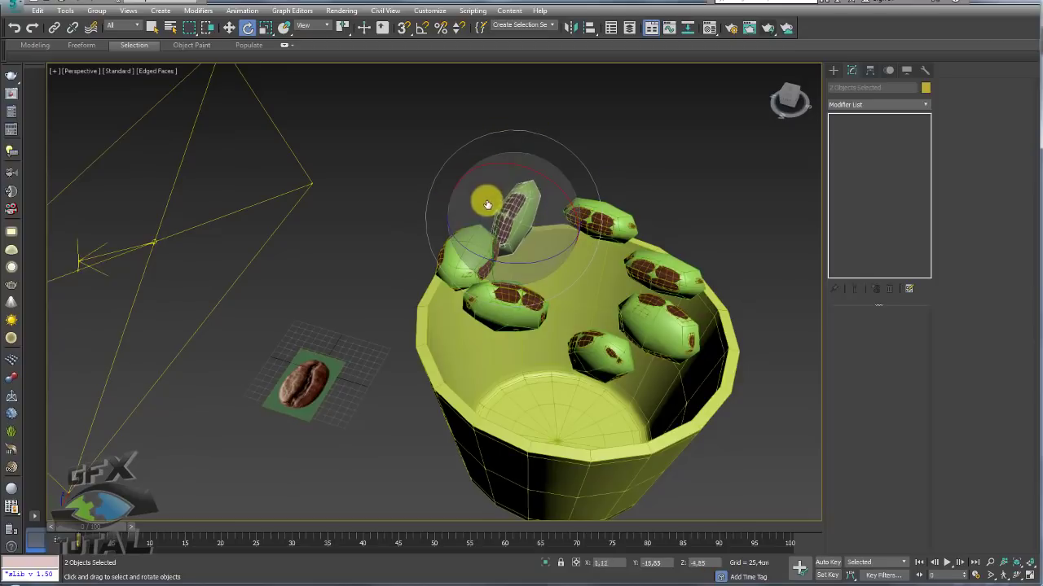
{"action": "key", "text": "ctrl+z"}
{"action": "mouse_move", "coordinate": [477, 214]}
{"action": "middle_mouse_down", "text": "alt"}
{"action": "mouse_move", "coordinate": [383, 177]}
{"action": "mouse_move", "coordinate": [395, 180]}
{"action": "middle_mouse_up", "text": "alt"}
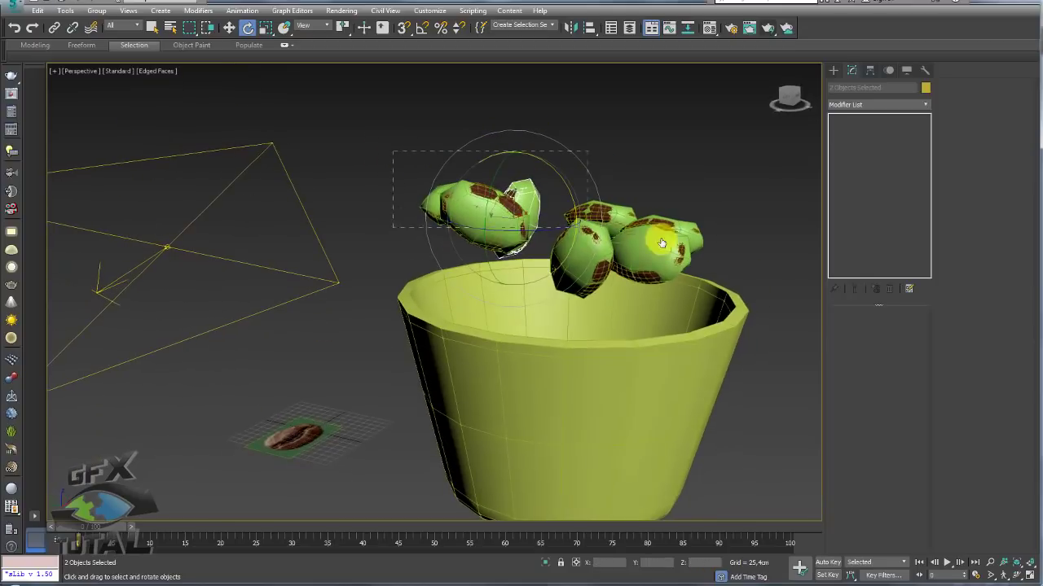
Step: Select the beans above the cup and clone the group upward as a second layer
{"action": "left_click_drag", "start_coordinate": [749, 246], "coordinate": [747, 244]}
{"action": "middle_click_drag", "start_coordinate": [747, 244], "coordinate": [606, 196], "text": "alt"}
{"action": "left_click_drag", "start_coordinate": [642, 185], "coordinate": [633, 172]}
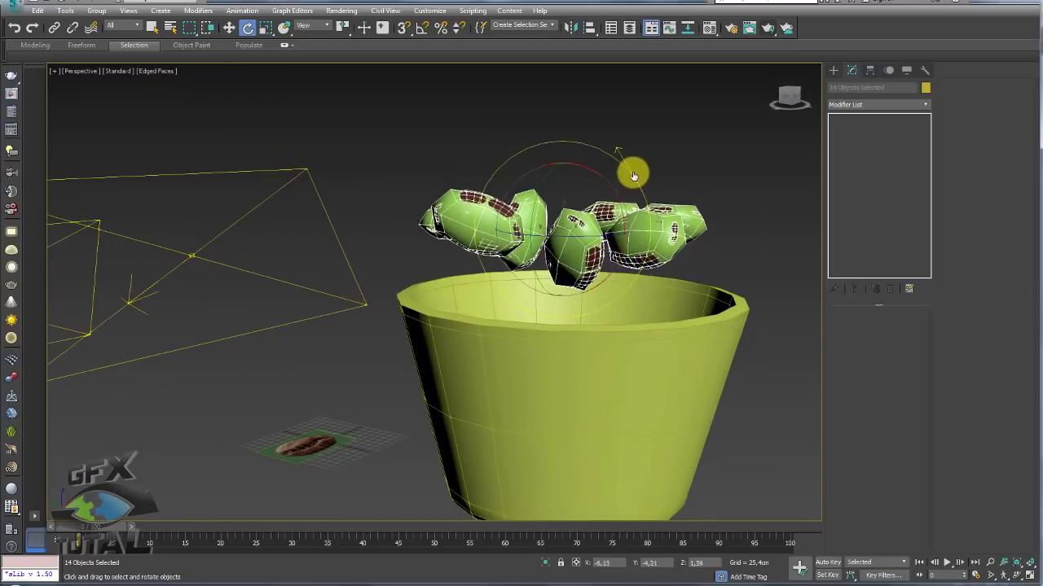
{"action": "key", "text": "w"}
{"action": "mouse_move", "coordinate": [563, 179]}
{"action": "left_mouse_down"}
{"action": "mouse_move", "coordinate": [561, 127]}
{"action": "mouse_move", "coordinate": [574, 190]}
{"action": "mouse_move", "coordinate": [681, 128]}
{"action": "left_mouse_up"}
{"action": "left_click", "coordinate": [521, 343]}
{"action": "key", "text": "e"}
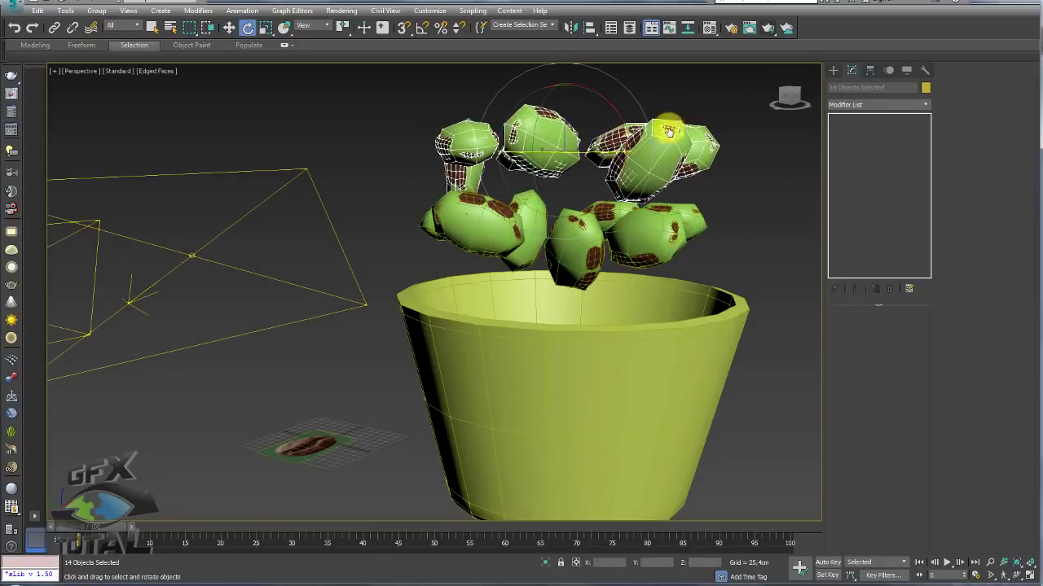
Step: Scale the cup up so it can hold the beans
{"action": "middle_click_drag", "start_coordinate": [681, 128], "coordinate": [609, 128], "text": "alt"}
{"action": "key", "text": "w"}
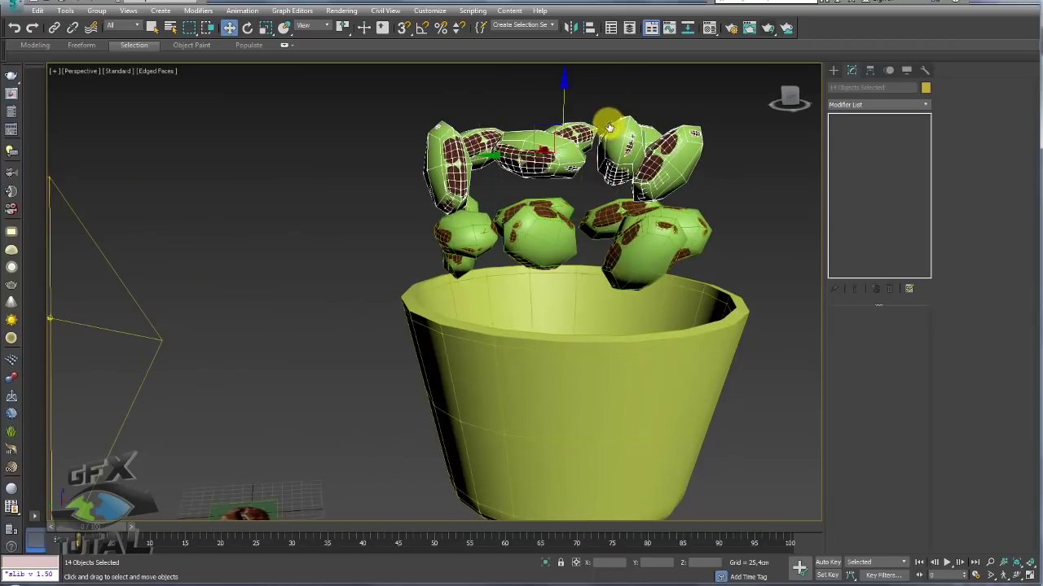
{"action": "scroll", "coordinate": [488, 167], "scroll_direction": "up", "scroll_amount": 3}
{"action": "left_click", "coordinate": [458, 190]}
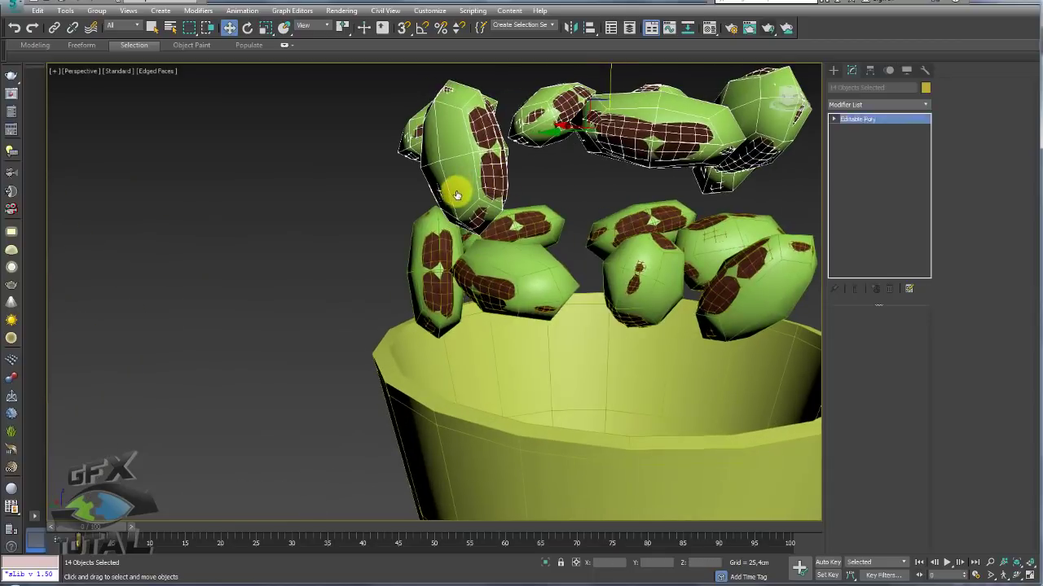
{"action": "mouse_move", "coordinate": [415, 102]}
{"action": "middle_mouse_down", "text": "alt"}
{"action": "mouse_move", "coordinate": [589, 214]}
{"action": "mouse_move", "coordinate": [640, 198]}
{"action": "middle_mouse_up", "text": "alt"}
{"action": "scroll", "coordinate": [686, 262], "scroll_direction": "down", "scroll_amount": 4}
{"action": "middle_click_drag", "start_coordinate": [686, 263], "coordinate": [496, 272], "text": "alt"}
{"action": "left_click", "coordinate": [496, 272]}
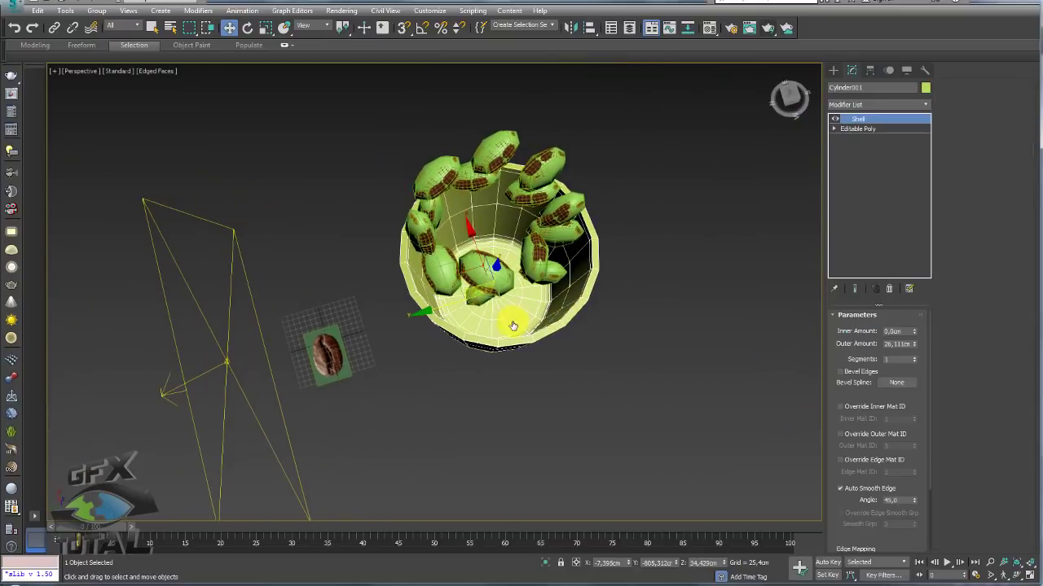
{"action": "key", "text": "r"}
{"action": "middle_click_drag", "start_coordinate": [551, 351], "coordinate": [478, 307], "text": "alt"}
{"action": "left_click_drag", "start_coordinate": [478, 307], "coordinate": [512, 279]}
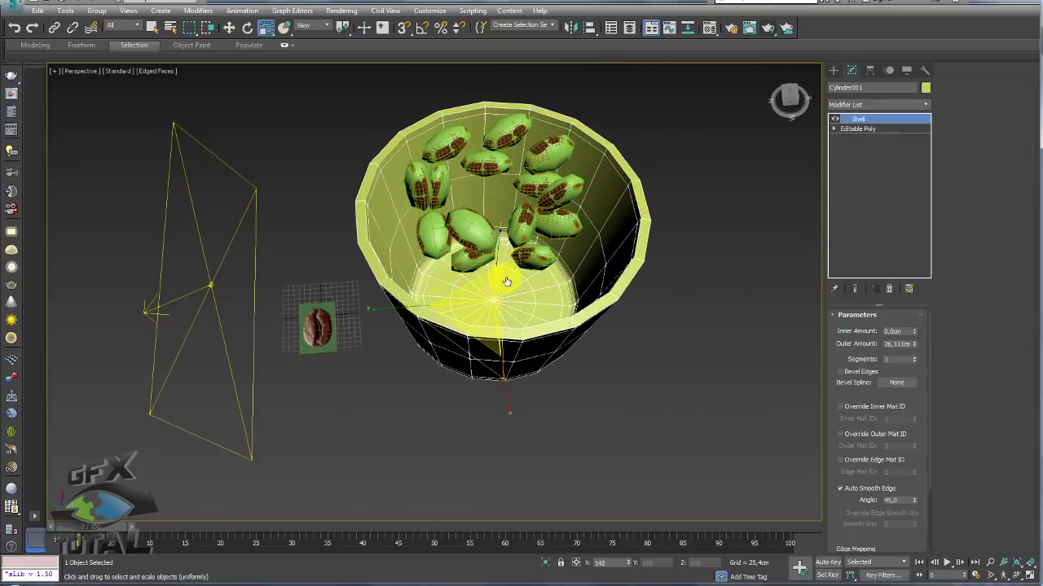
{"action": "mouse_move", "coordinate": [512, 279]}
{"action": "middle_mouse_down", "text": "alt"}
{"action": "mouse_move", "coordinate": [495, 284]}
{"action": "mouse_move", "coordinate": [495, 210]}
{"action": "mouse_move", "coordinate": [481, 233]}
{"action": "mouse_move", "coordinate": [486, 283]}
{"action": "middle_mouse_up", "text": "alt"}
Step: Copy four of the upper beans, then duplicate the whole bean cluster
{"action": "key", "text": "w"}
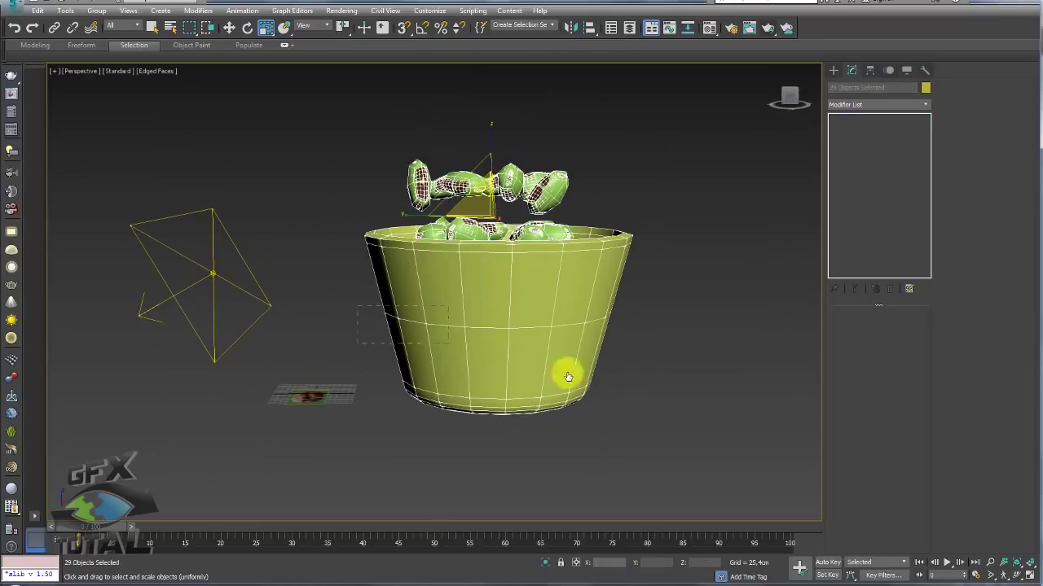
{"action": "mouse_move", "coordinate": [563, 171]}
{"action": "middle_mouse_down", "text": "alt"}
{"action": "mouse_move", "coordinate": [573, 342]}
{"action": "mouse_move", "coordinate": [565, 331]}
{"action": "mouse_move", "coordinate": [522, 339]}
{"action": "mouse_move", "coordinate": [630, 400]}
{"action": "middle_mouse_up", "text": "alt"}
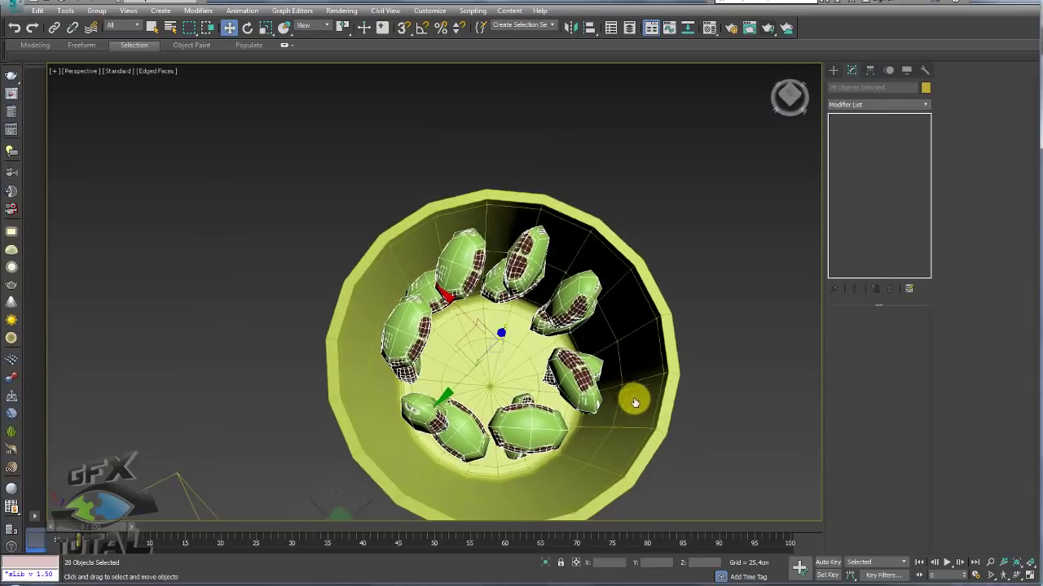
{"action": "left_click_drag", "start_coordinate": [633, 370], "coordinate": [371, 194]}
{"action": "mouse_move", "coordinate": [488, 296]}
{"action": "left_mouse_down", "text": "alt"}
{"action": "mouse_move", "coordinate": [547, 305]}
{"action": "mouse_move", "coordinate": [455, 344]}
{"action": "mouse_move", "coordinate": [463, 351]}
{"action": "left_mouse_up", "text": "alt"}
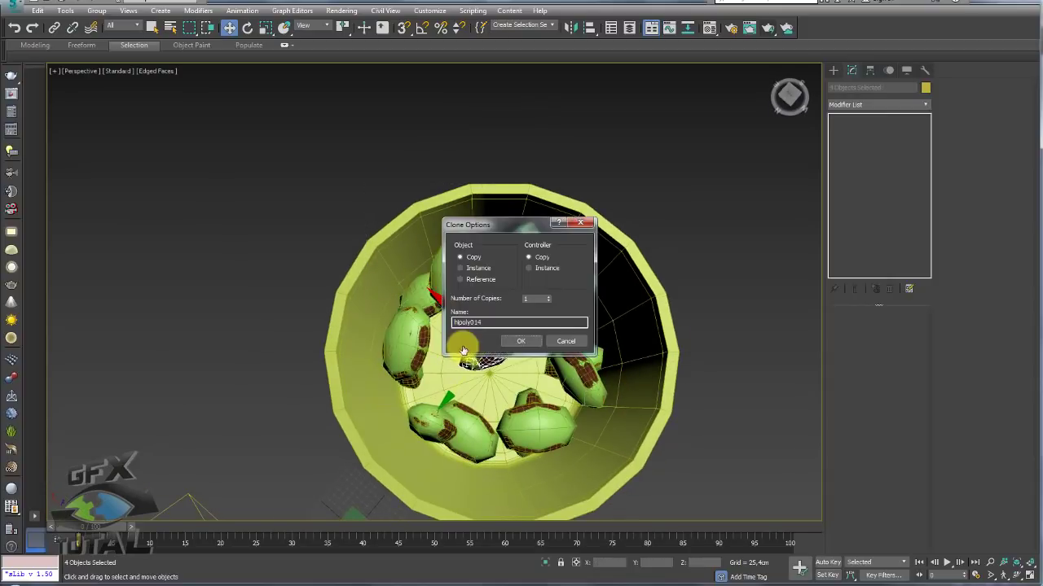
{"action": "left_click", "coordinate": [514, 350]}
{"action": "middle_click_drag", "start_coordinate": [514, 350], "coordinate": [554, 249], "text": "alt"}
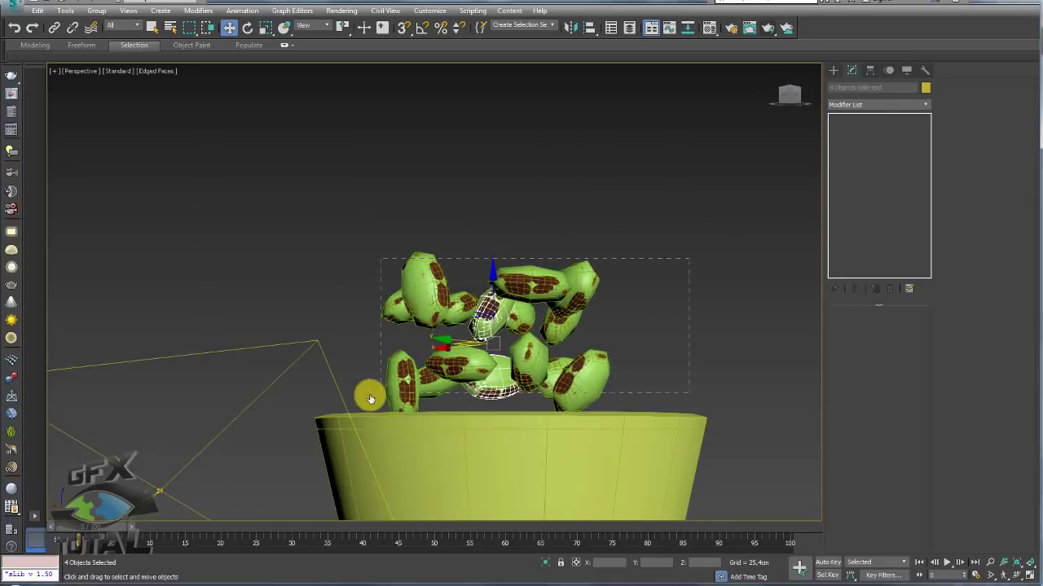
{"action": "mouse_move", "coordinate": [369, 398]}
{"action": "left_mouse_down"}
{"action": "mouse_move", "coordinate": [479, 325]}
{"action": "mouse_move", "coordinate": [496, 189]}
{"action": "mouse_move", "coordinate": [487, 138]}
{"action": "mouse_move", "coordinate": [497, 141]}
{"action": "left_mouse_up"}
{"action": "left_click", "coordinate": [530, 342]}
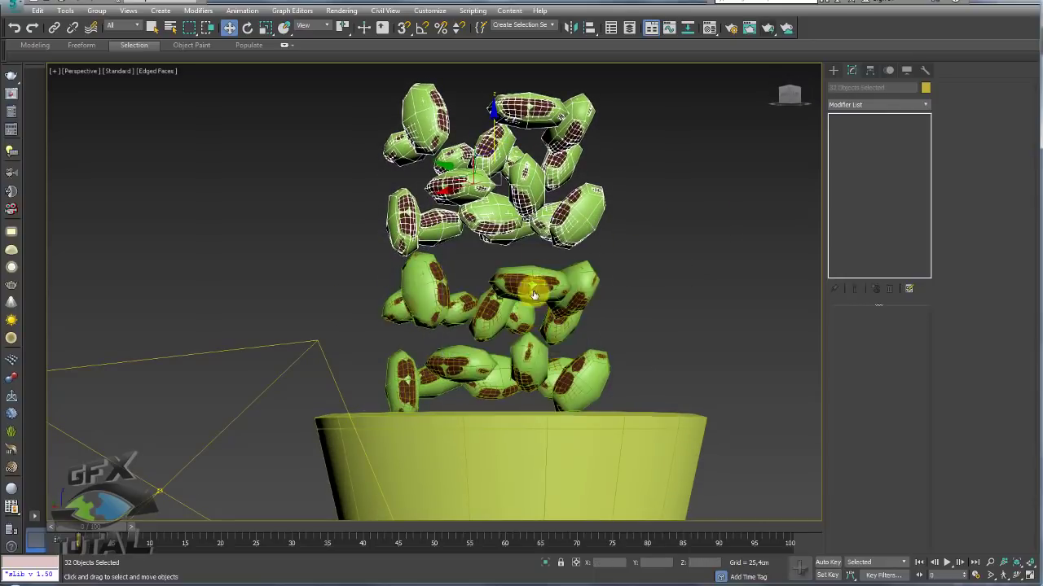
Step: Turn the copied cluster into place and clone it upward along Z
{"action": "key", "text": "e"}
{"action": "left_click_drag", "start_coordinate": [495, 181], "coordinate": [586, 167]}
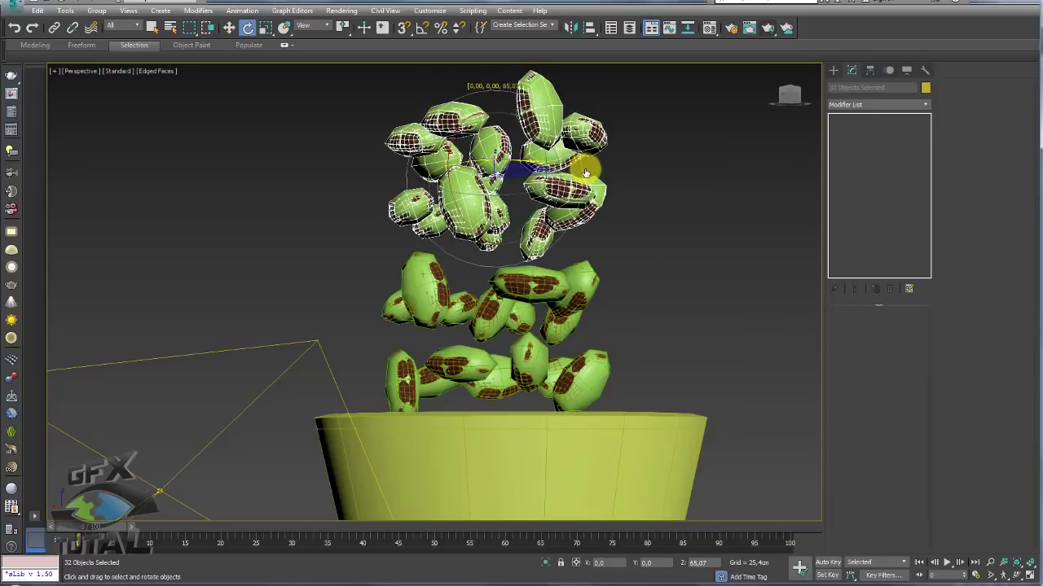
{"action": "key", "text": "w"}
{"action": "left_click_drag", "start_coordinate": [495, 139], "coordinate": [500, 184]}
{"action": "scroll", "coordinate": [499, 184], "scroll_direction": "up", "scroll_amount": 5}
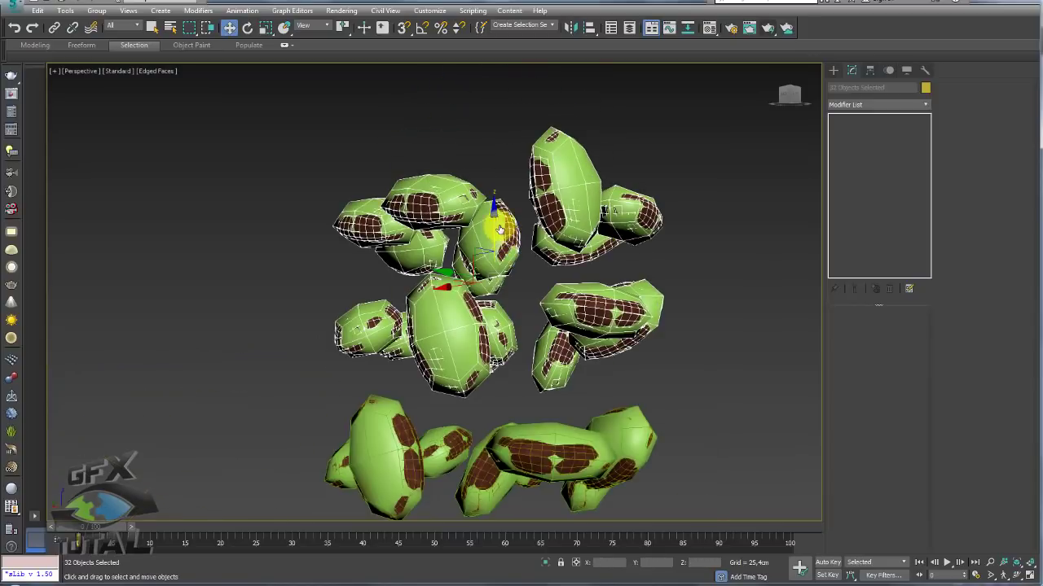
{"action": "left_click_drag", "start_coordinate": [494, 220], "coordinate": [493, 89], "text": "shift"}
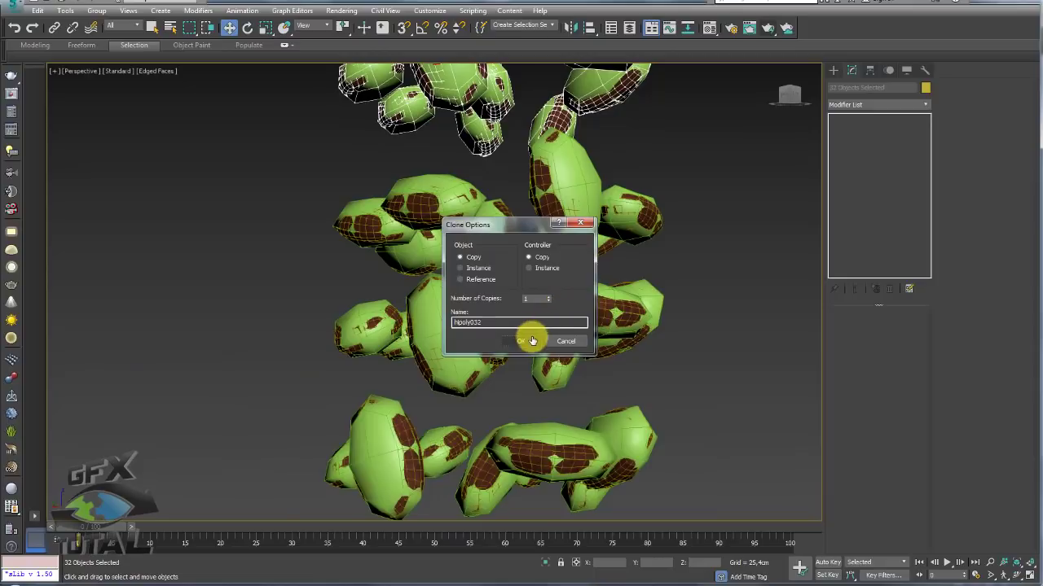
{"action": "left_click", "coordinate": [532, 341]}
{"action": "scroll", "coordinate": [554, 281], "scroll_direction": "down", "scroll_amount": 5}
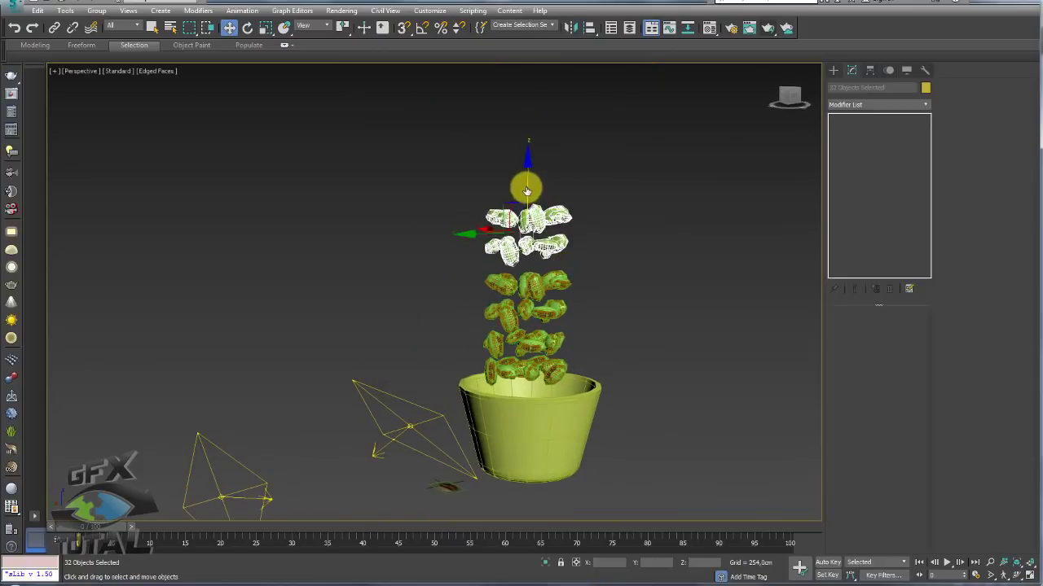
Step: Clone the top bean cluster upward twice, rotating the first copy
{"action": "left_click_drag", "start_coordinate": [526, 190], "coordinate": [528, 121], "text": "shift"}
{"action": "left_click", "coordinate": [521, 343]}
{"action": "key", "text": "e"}
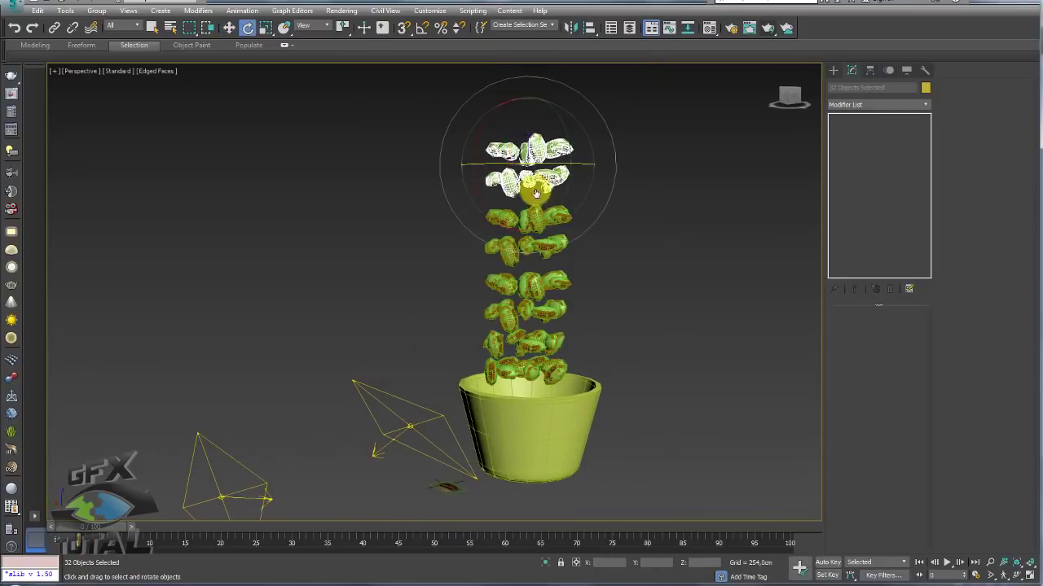
{"action": "mouse_move", "coordinate": [523, 165]}
{"action": "left_mouse_down"}
{"action": "mouse_move", "coordinate": [534, 167]}
{"action": "mouse_move", "coordinate": [531, 123]}
{"action": "left_mouse_up"}
{"action": "key", "text": "w"}
{"action": "scroll", "coordinate": [527, 146], "scroll_direction": "up", "scroll_amount": 2}
{"action": "left_click", "coordinate": [525, 342]}
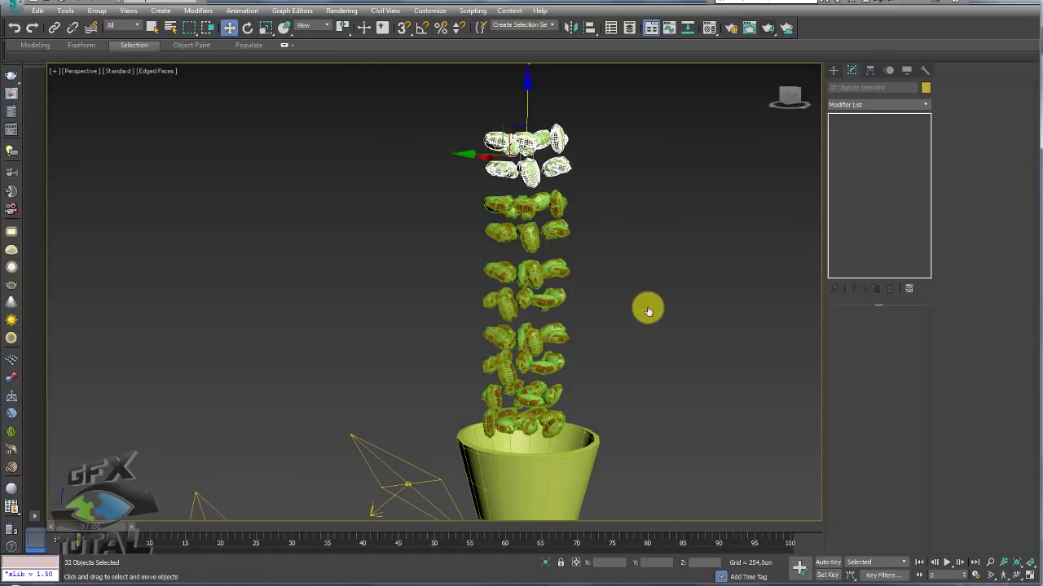
Step: Select a group of 19 beans and clone it down to the side of the stack
{"action": "middle_click_drag", "start_coordinate": [644, 304], "coordinate": [554, 362], "text": "alt"}
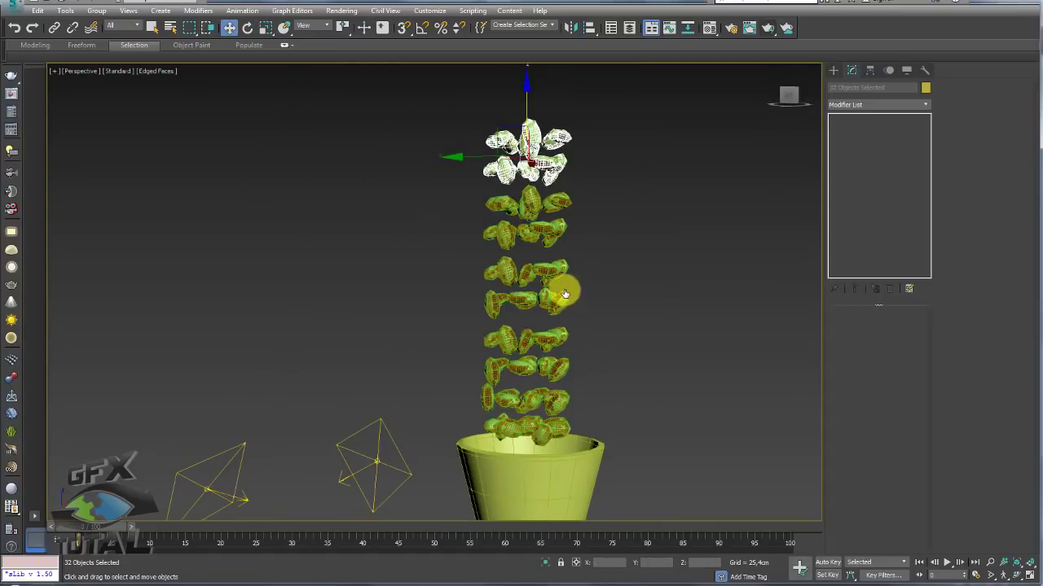
{"action": "middle_click_drag", "start_coordinate": [577, 313], "coordinate": [575, 349], "text": "alt"}
{"action": "scroll", "coordinate": [561, 302], "scroll_direction": "up", "scroll_amount": 3}
{"action": "middle_click_drag", "start_coordinate": [562, 303], "coordinate": [611, 160], "text": "alt"}
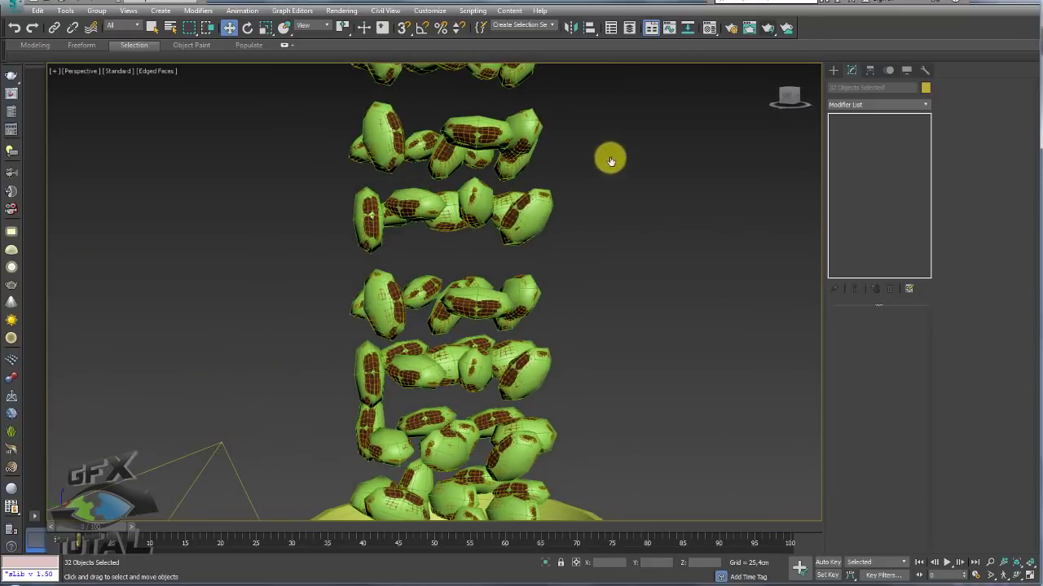
{"action": "left_click", "coordinate": [516, 426]}
{"action": "middle_click_drag", "start_coordinate": [551, 373], "coordinate": [459, 303], "text": "alt"}
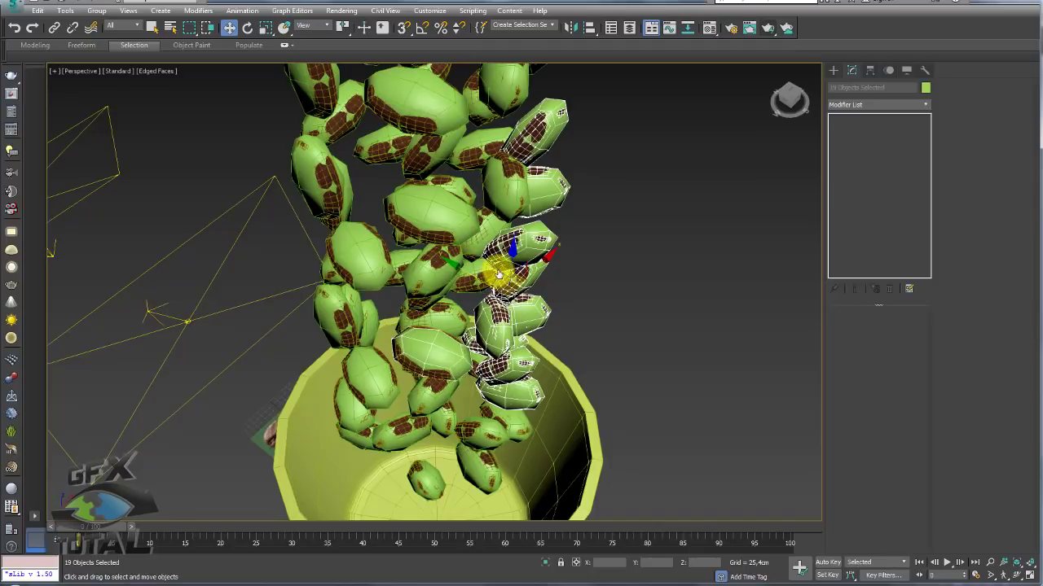
{"action": "left_click_drag", "start_coordinate": [498, 276], "coordinate": [572, 380], "text": "shift"}
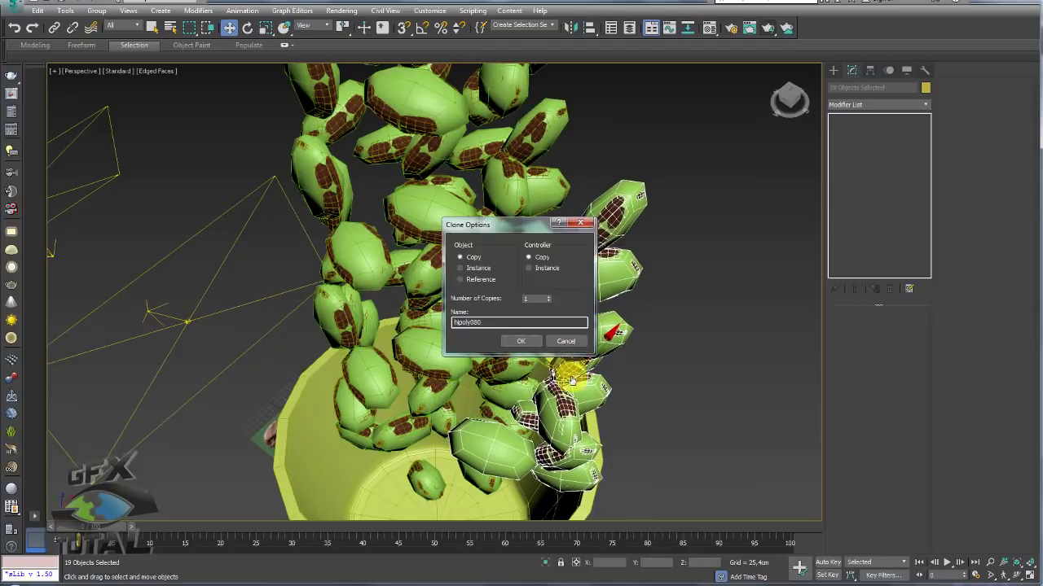
{"action": "left_click", "coordinate": [521, 340]}
Step: Rotate the copied beans upright and move them into a vertical strip beside the stack
{"action": "key", "text": "e"}
{"action": "middle_click_drag", "start_coordinate": [558, 366], "coordinate": [574, 403], "text": "alt"}
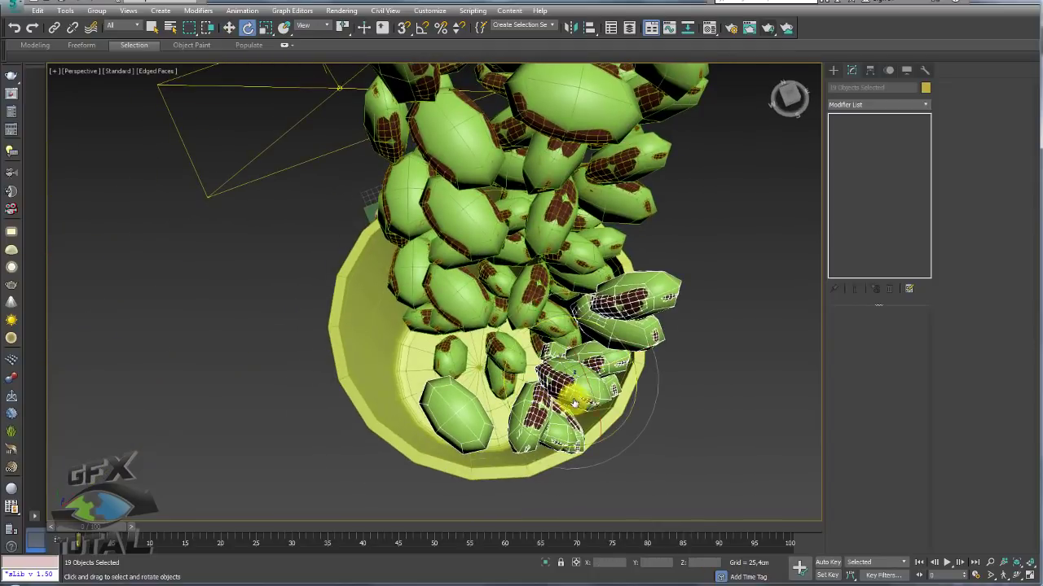
{"action": "middle_click_drag", "start_coordinate": [566, 448], "coordinate": [554, 393], "text": "alt"}
{"action": "key", "text": "w"}
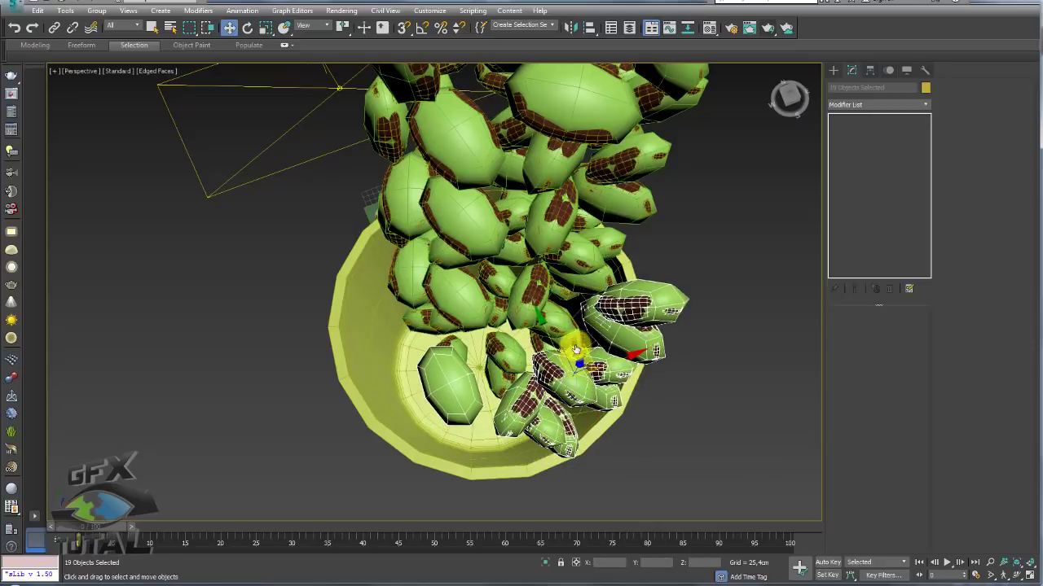
{"action": "mouse_move", "coordinate": [575, 349]}
{"action": "left_mouse_down"}
{"action": "mouse_move", "coordinate": [565, 345]}
{"action": "mouse_move", "coordinate": [573, 368]}
{"action": "left_mouse_up"}
{"action": "mouse_move", "coordinate": [573, 367]}
{"action": "middle_mouse_down", "text": "alt"}
{"action": "mouse_move", "coordinate": [634, 316]}
{"action": "mouse_move", "coordinate": [628, 279]}
{"action": "middle_mouse_up", "text": "alt"}
{"action": "scroll", "coordinate": [635, 316], "scroll_direction": "down", "scroll_amount": 5}
{"action": "scroll", "coordinate": [628, 280], "scroll_direction": "down", "scroll_amount": 3}
{"action": "scroll", "coordinate": [658, 307], "scroll_direction": "up", "scroll_amount": 1}
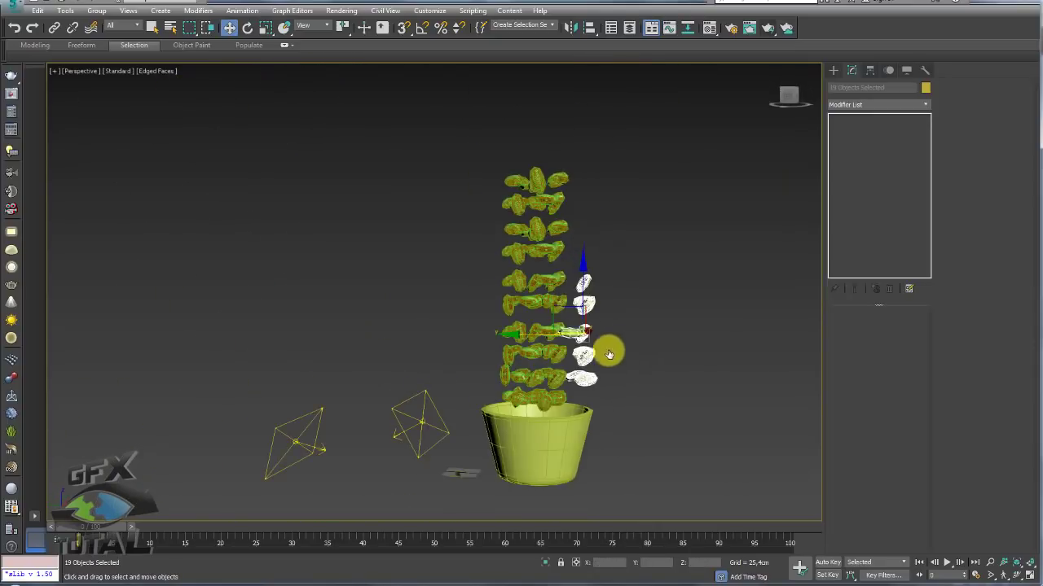
{"action": "middle_click_drag", "start_coordinate": [673, 342], "coordinate": [521, 270], "text": "alt"}
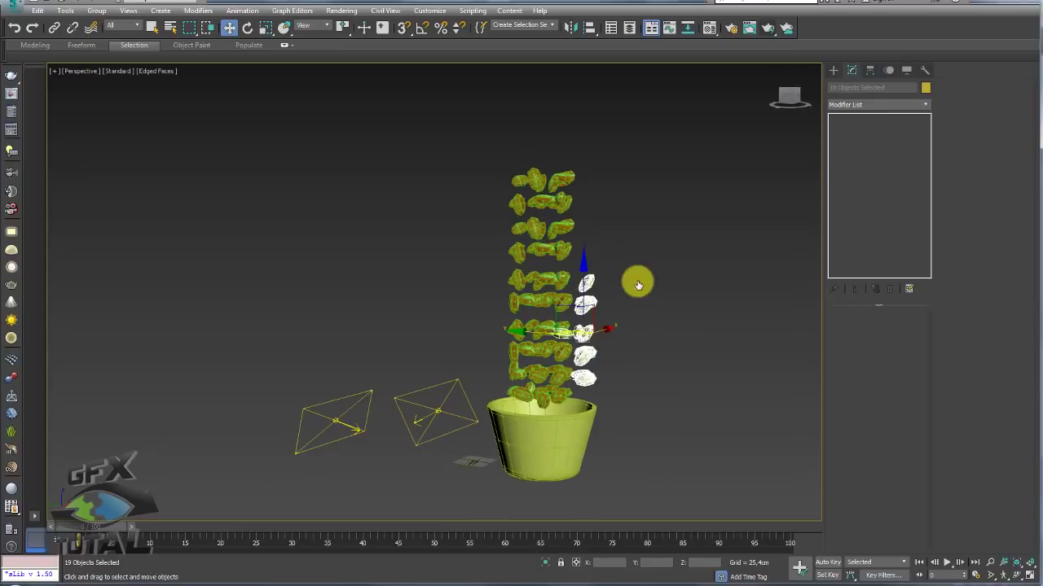
{"action": "middle_click_drag", "start_coordinate": [612, 226], "coordinate": [587, 223]}
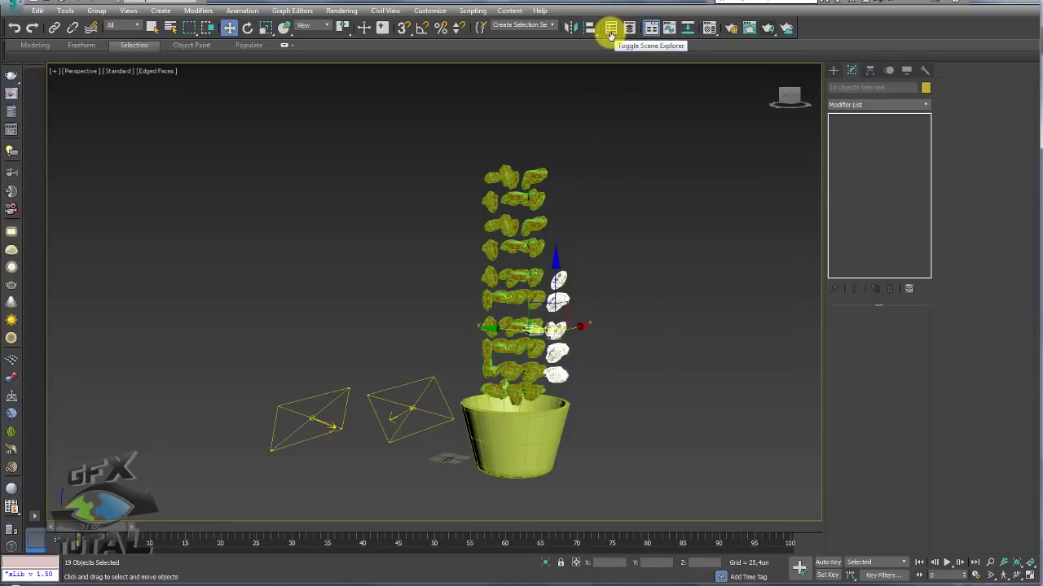
Step: Open the Layer Explorer, move its window, and clear the 'iploy' name filter
{"action": "left_click", "coordinate": [610, 28]}
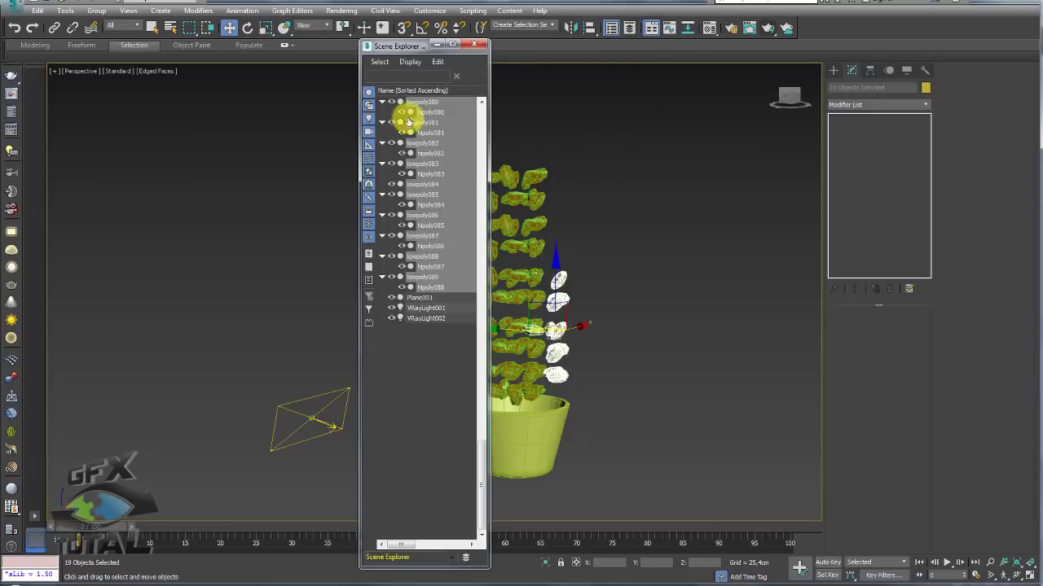
{"action": "left_click", "coordinate": [481, 45]}
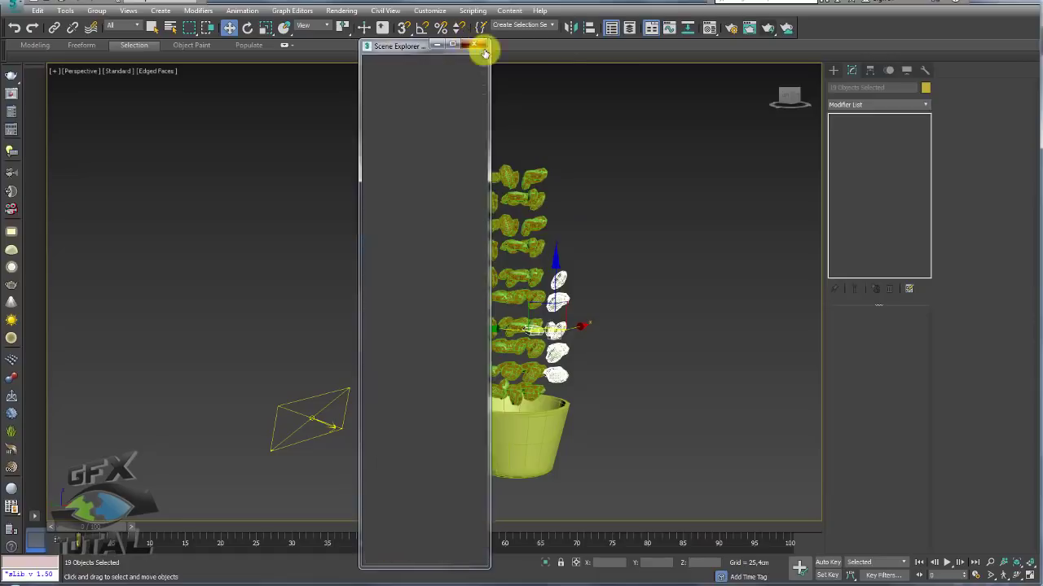
{"action": "left_click", "coordinate": [628, 30]}
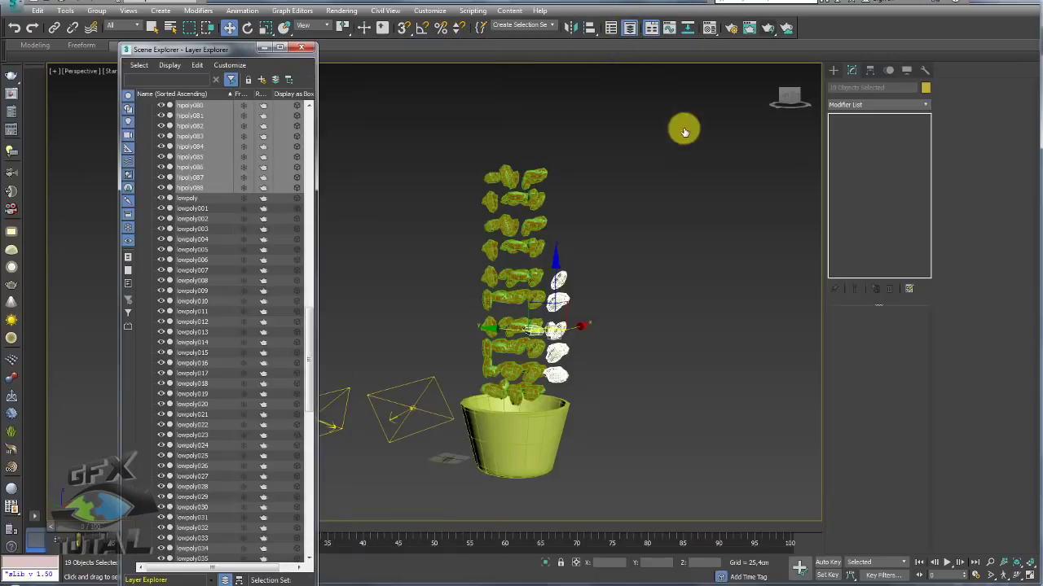
{"action": "left_click_drag", "start_coordinate": [195, 51], "coordinate": [149, 19]}
{"action": "type", "text": "h"}
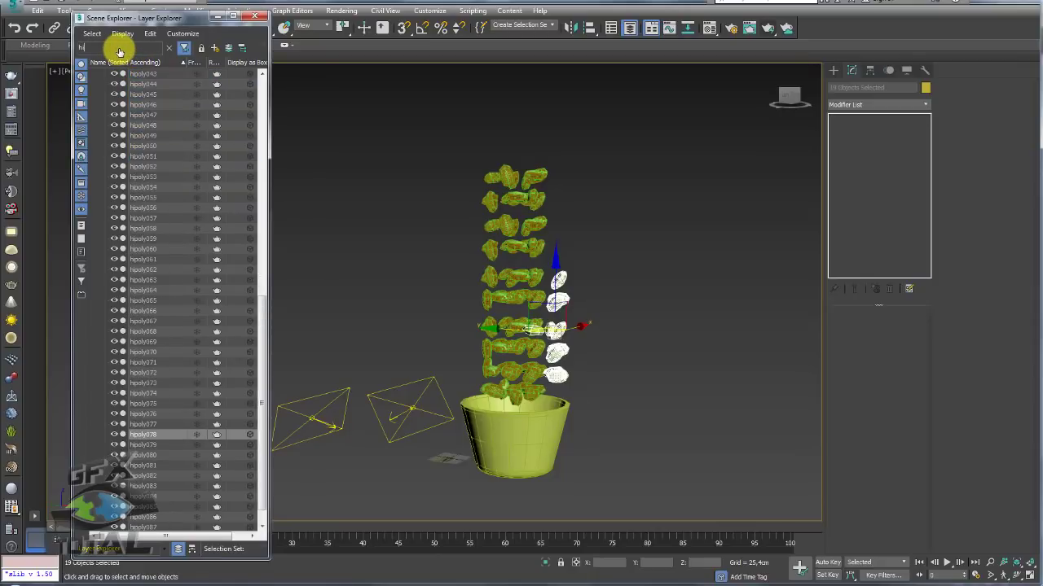
{"action": "type", "text": "iploy"}
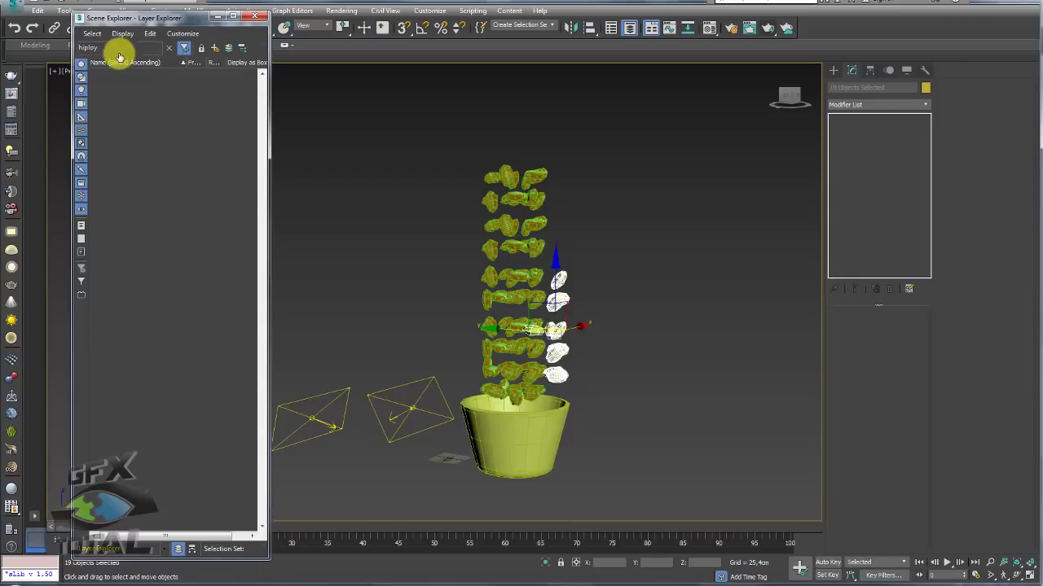
{"action": "key", "text": "BackSpace"}
{"action": "key", "text": "BackSpace"}
{"action": "key", "text": "BackSpace"}
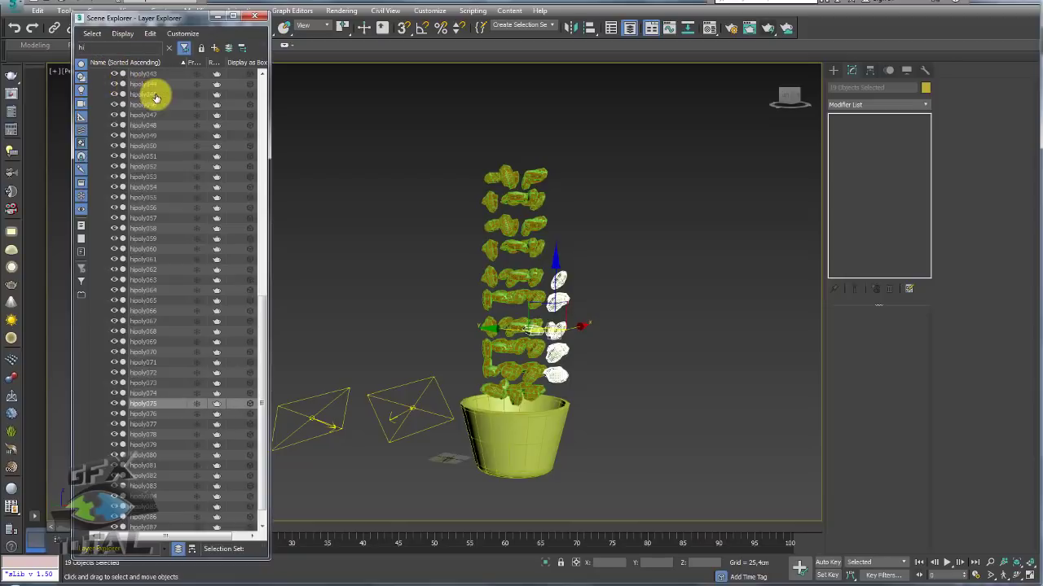
{"action": "key", "text": "BackSpace"}
{"action": "key", "text": "BackSpace"}
Step: Expand layer 0 (default) and select hipoly through hipoly088
{"action": "left_click", "coordinate": [97, 74]}
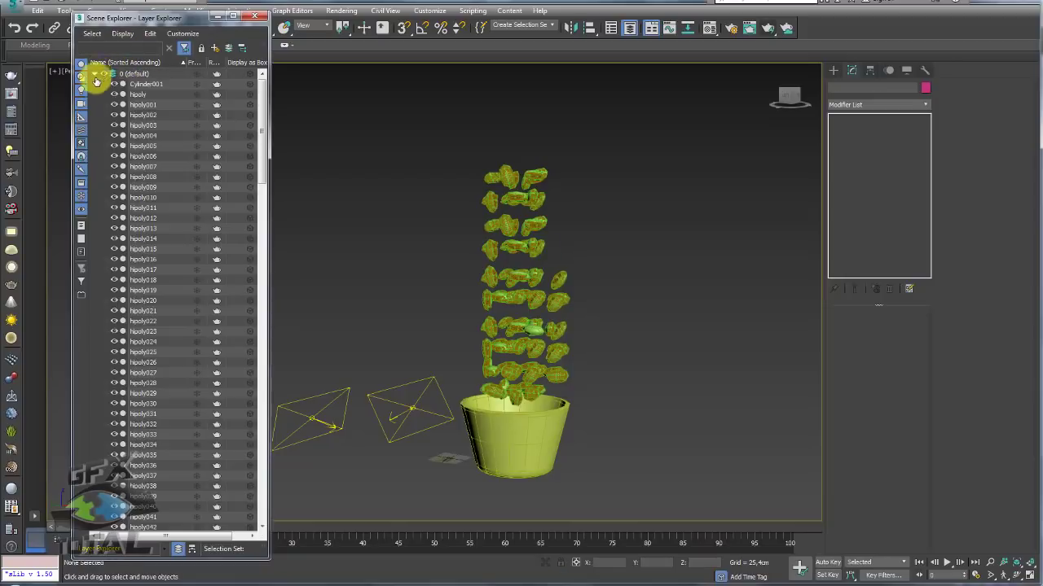
{"action": "left_click", "coordinate": [142, 95]}
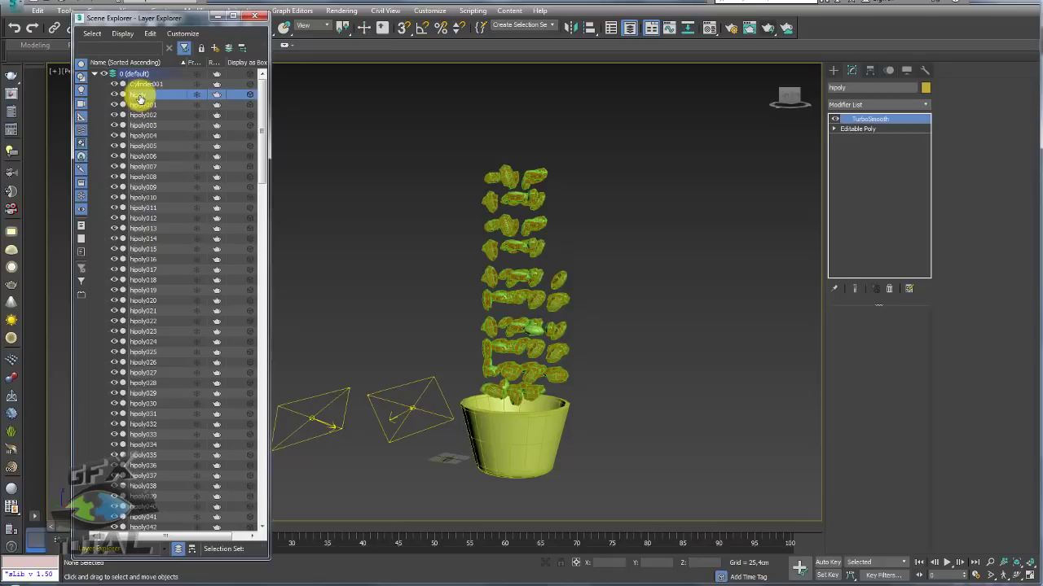
{"action": "scroll", "coordinate": [143, 123], "scroll_direction": "down", "scroll_amount": 4}
{"action": "scroll", "coordinate": [149, 204], "scroll_direction": "down", "scroll_amount": 4}
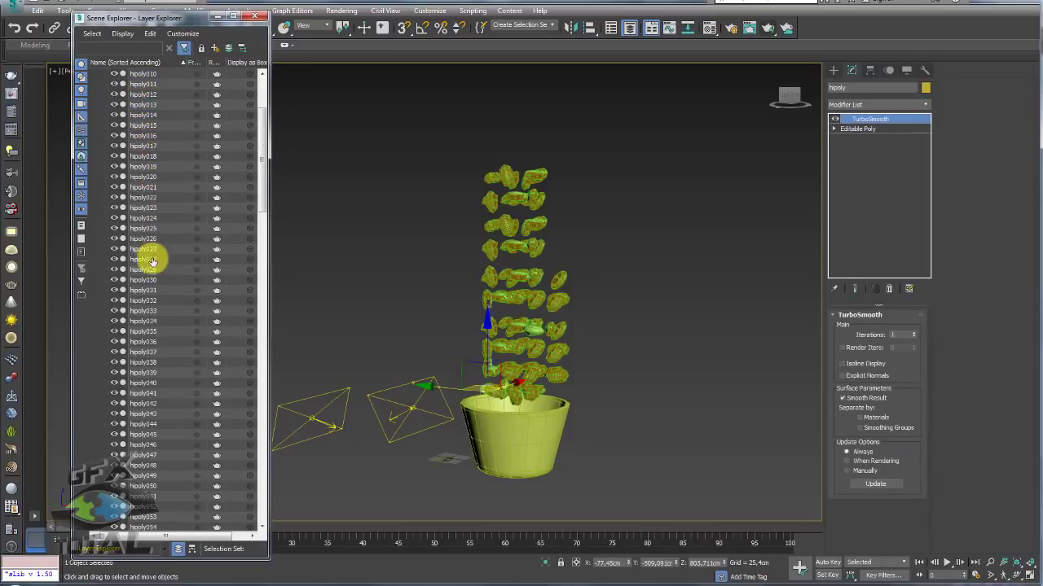
{"action": "scroll", "coordinate": [153, 277], "scroll_direction": "down", "scroll_amount": 4}
{"action": "scroll", "coordinate": [153, 326], "scroll_direction": "down", "scroll_amount": 4}
{"action": "scroll", "coordinate": [152, 364], "scroll_direction": "down", "scroll_amount": 3}
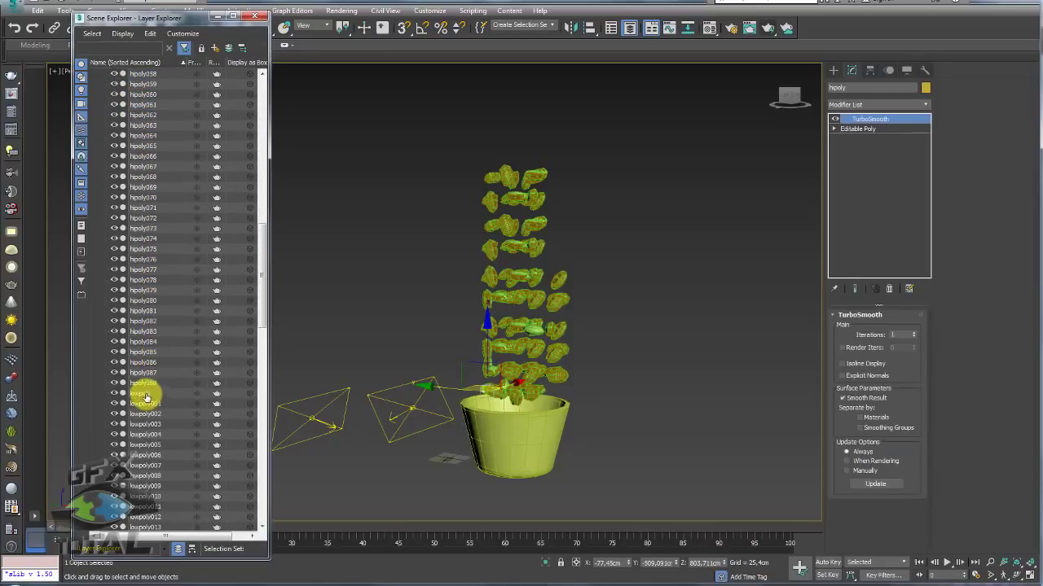
{"action": "left_click", "coordinate": [145, 382], "text": "shift"}
{"action": "mouse_move", "coordinate": [566, 321]}
{"action": "middle_mouse_down", "text": "alt"}
{"action": "mouse_move", "coordinate": [541, 337]}
{"action": "mouse_move", "coordinate": [544, 352]}
{"action": "mouse_move", "coordinate": [542, 305]}
{"action": "middle_mouse_up", "text": "alt"}
Step: Hide the selected high-poly beans with Hide Selection
{"action": "right_click", "coordinate": [538, 306]}
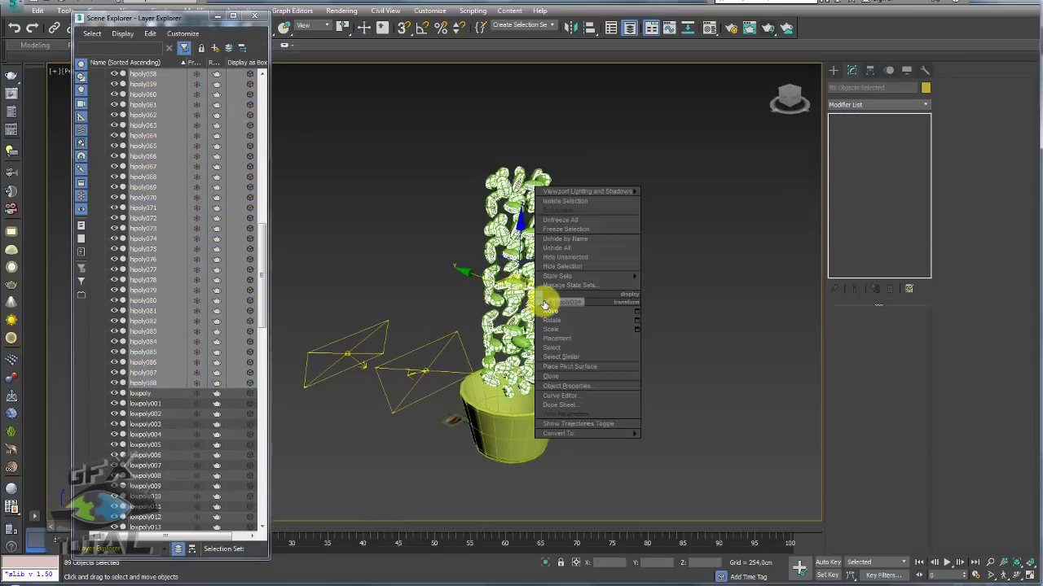
{"action": "left_click", "coordinate": [571, 267]}
{"action": "mouse_move", "coordinate": [588, 334]}
{"action": "middle_mouse_down", "text": "alt"}
{"action": "mouse_move", "coordinate": [624, 249]}
{"action": "mouse_move", "coordinate": [608, 256]}
{"action": "middle_mouse_up", "text": "alt"}
{"action": "scroll", "coordinate": [546, 291], "scroll_direction": "up", "scroll_amount": 3}
{"action": "scroll", "coordinate": [543, 406], "scroll_direction": "up", "scroll_amount": 5}
{"action": "middle_click_drag", "start_coordinate": [543, 406], "coordinate": [528, 396], "text": "alt"}
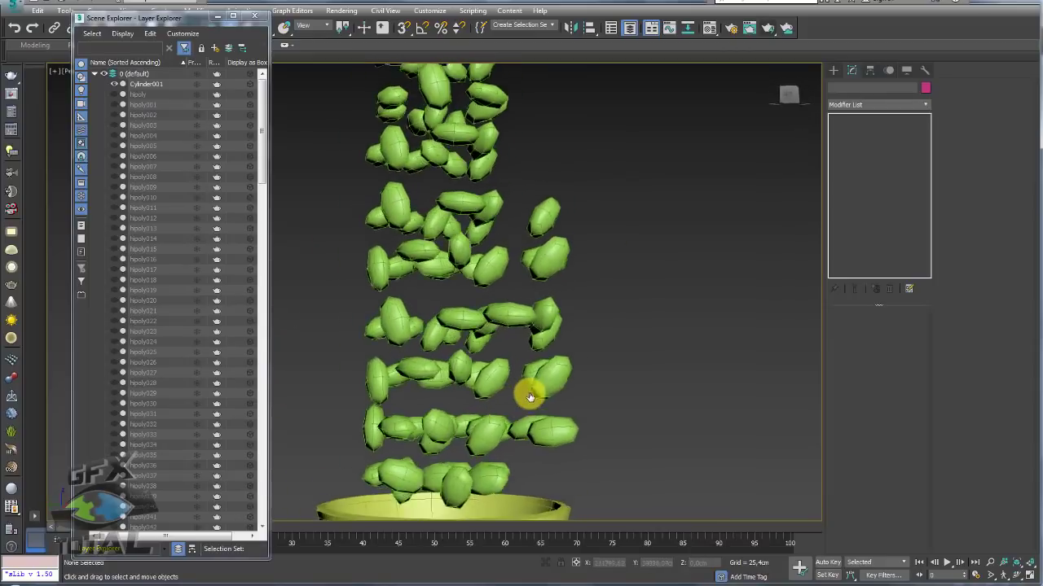
{"action": "scroll", "coordinate": [549, 353], "scroll_direction": "down", "scroll_amount": 2}
{"action": "left_click", "coordinate": [509, 499]}
{"action": "mouse_move", "coordinate": [510, 500]}
{"action": "middle_mouse_down", "text": "alt"}
{"action": "mouse_move", "coordinate": [503, 348]}
{"action": "mouse_move", "coordinate": [488, 314]}
{"action": "middle_mouse_up", "text": "alt"}
{"action": "scroll", "coordinate": [531, 263], "scroll_direction": "down", "scroll_amount": 3}
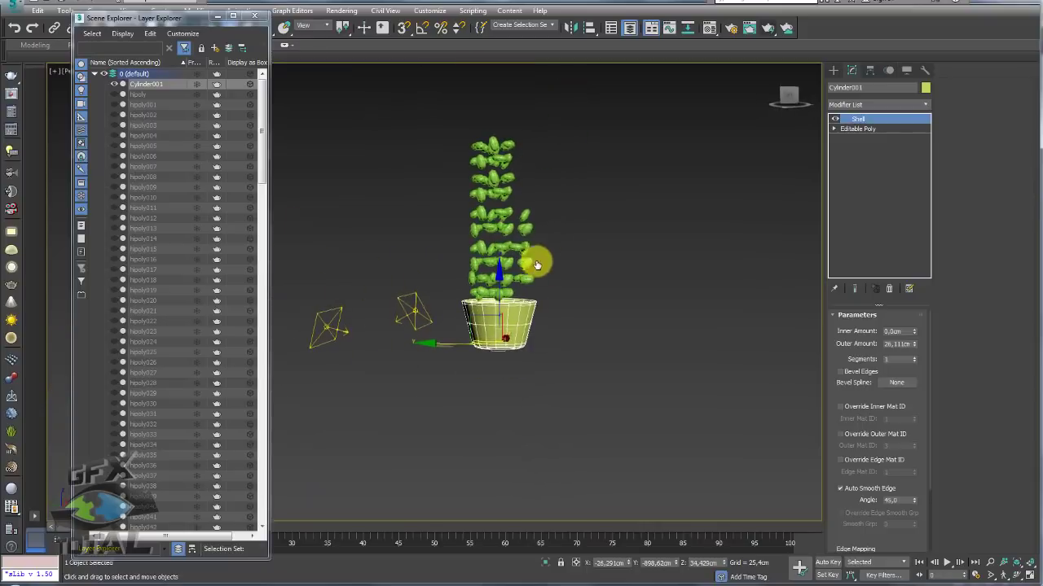
Step: Select all the low-poly beans and drop down the Modifier List
{"action": "left_click_drag", "start_coordinate": [520, 211], "coordinate": [413, 298]}
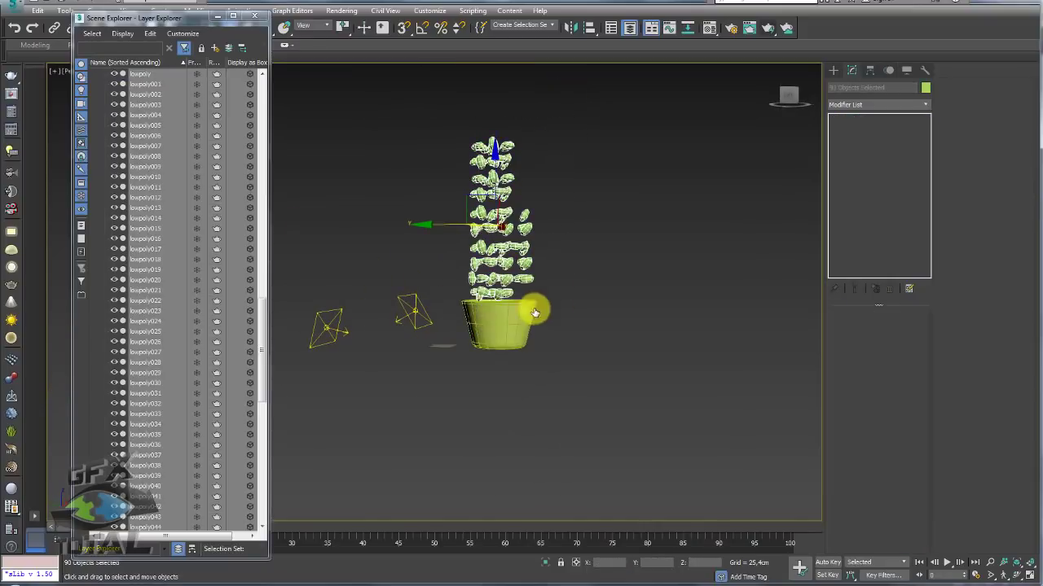
{"action": "middle_click_drag", "start_coordinate": [535, 307], "coordinate": [548, 324], "text": "alt"}
{"action": "scroll", "coordinate": [548, 325], "scroll_direction": "up", "scroll_amount": 2}
{"action": "scroll", "coordinate": [549, 291], "scroll_direction": "up", "scroll_amount": 2}
{"action": "scroll", "coordinate": [549, 317], "scroll_direction": "up", "scroll_amount": 2}
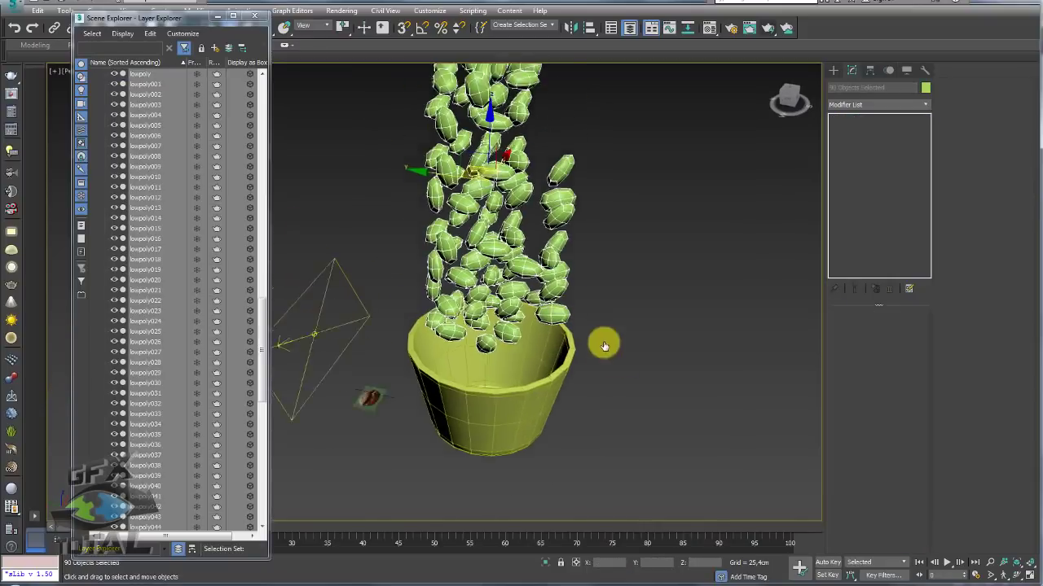
{"action": "scroll", "coordinate": [603, 344], "scroll_direction": "up", "scroll_amount": 2}
{"action": "left_click", "coordinate": [925, 106]}
{"action": "mouse_move", "coordinate": [926, 122]}
{"action": "left_mouse_down"}
{"action": "mouse_move", "coordinate": [929, 339]}
{"action": "mouse_move", "coordinate": [923, 282]}
{"action": "left_mouse_up"}
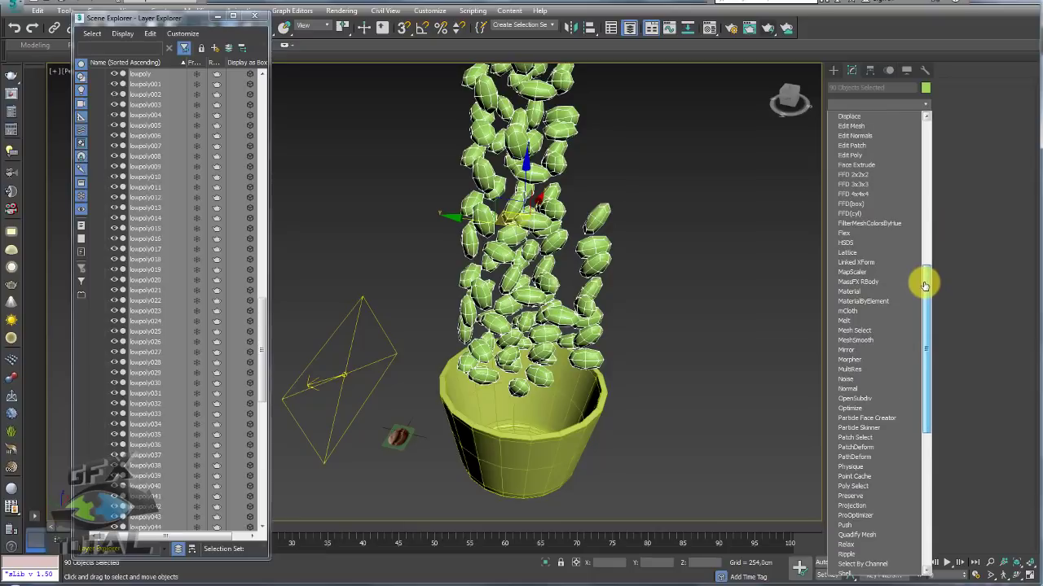
Step: Give the selected beans a MassFX Rigid Body with a Concave shape type and generate their hulls
{"action": "left_click", "coordinate": [868, 281]}
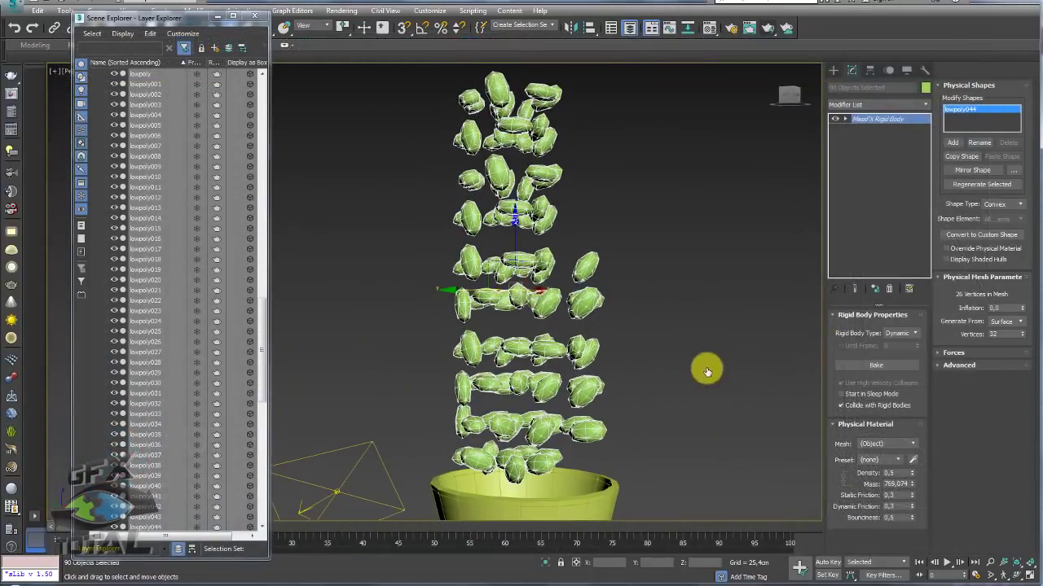
{"action": "middle_click_drag", "start_coordinate": [707, 372], "coordinate": [698, 353]}
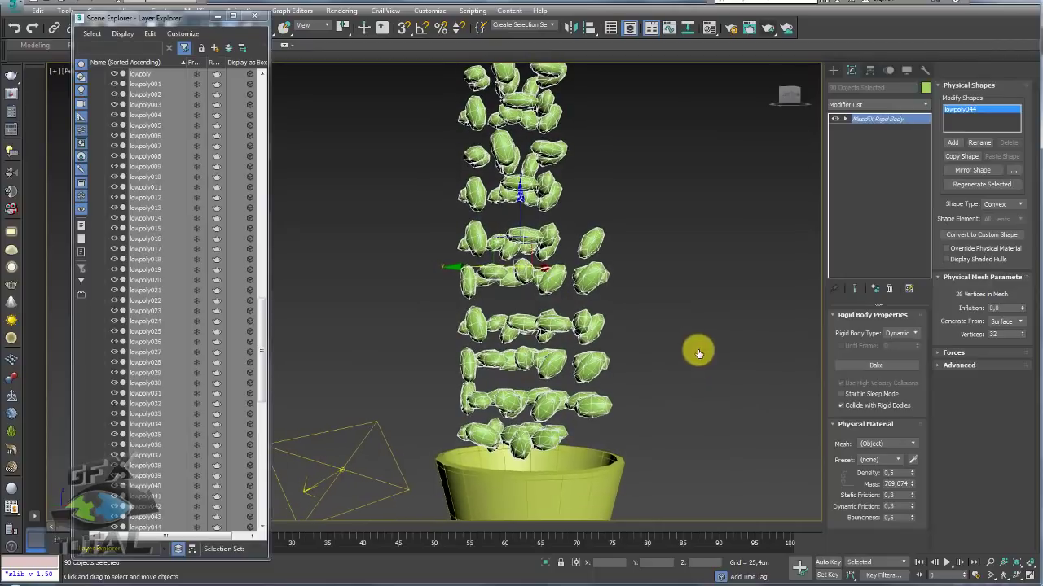
{"action": "left_click", "coordinate": [1018, 206]}
{"action": "left_click", "coordinate": [1000, 238]}
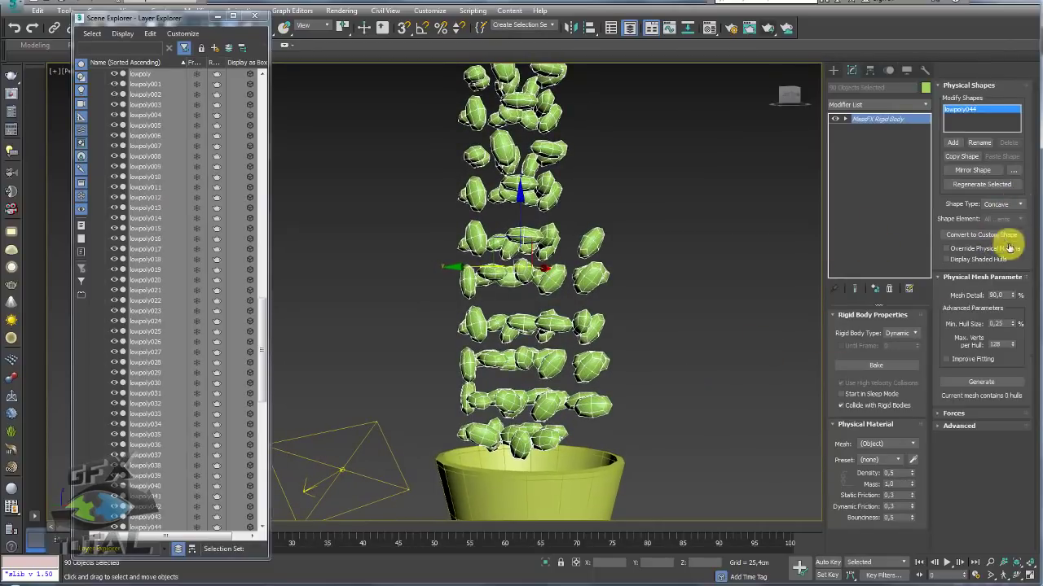
{"action": "left_click", "coordinate": [975, 383]}
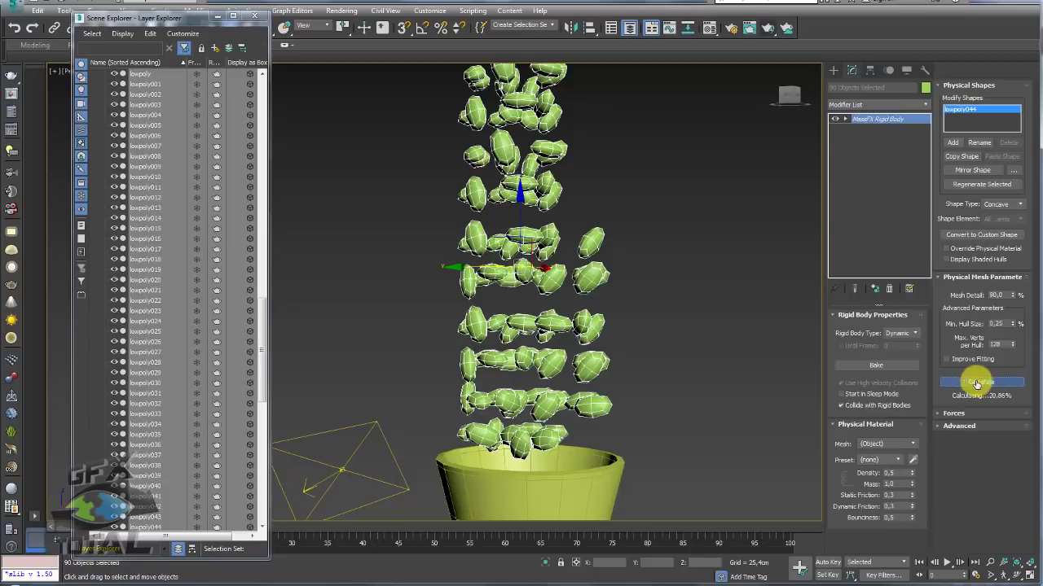
Step: Orbit around the scene and select the cup, Cylinder001
{"action": "middle_click_drag", "start_coordinate": [532, 357], "coordinate": [431, 364], "text": "alt"}
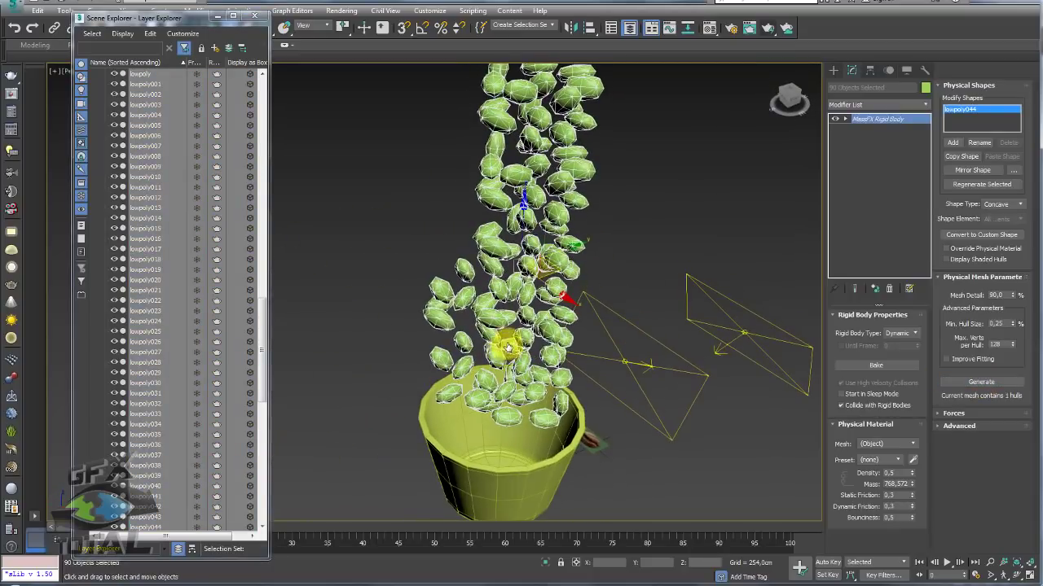
{"action": "middle_click_drag", "start_coordinate": [506, 348], "coordinate": [585, 318], "text": "alt"}
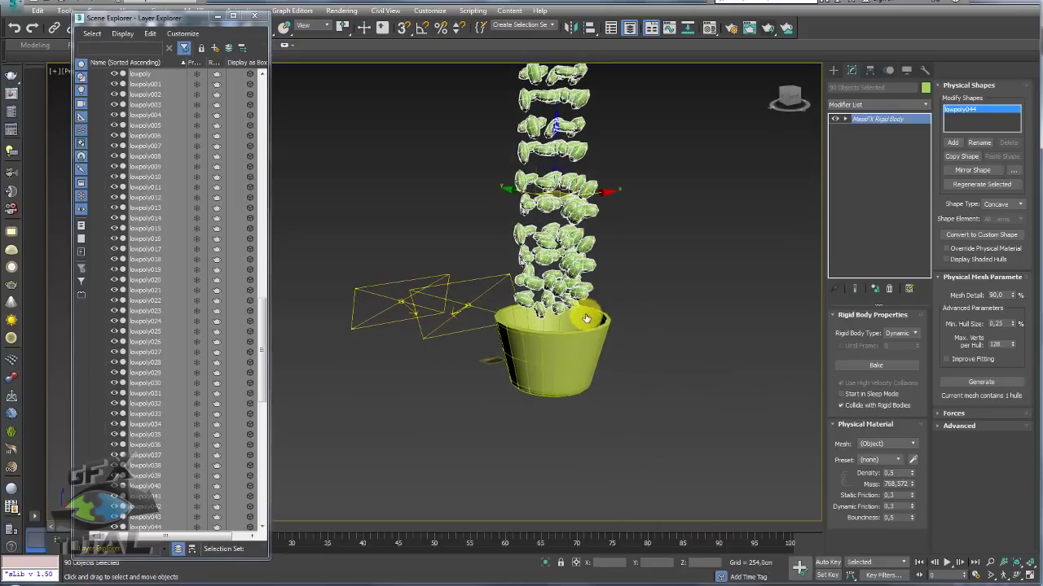
{"action": "left_click", "coordinate": [586, 318]}
{"action": "scroll", "coordinate": [586, 322], "scroll_direction": "up", "scroll_amount": 2}
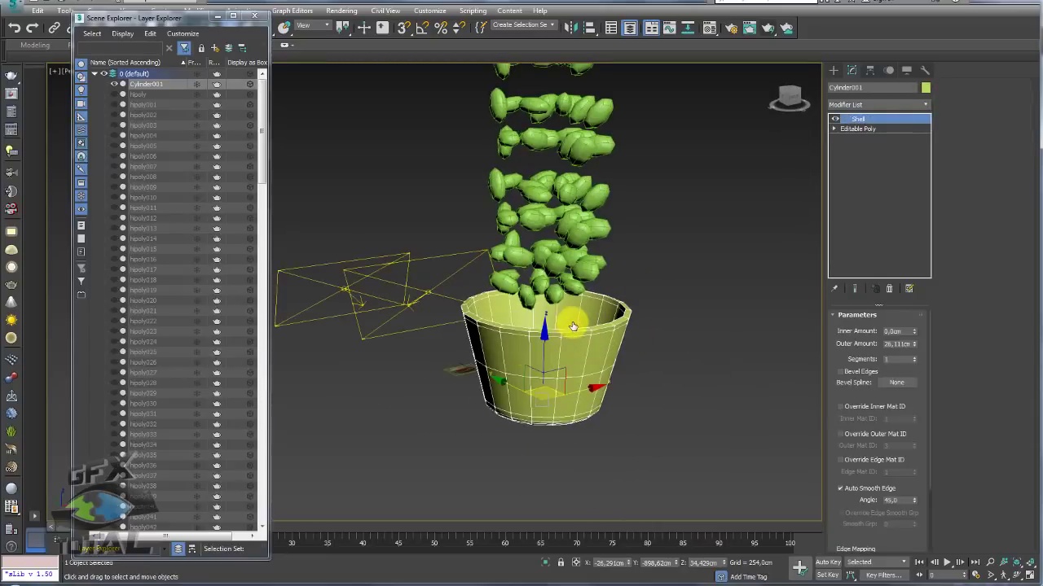
Step: Delete the cup's Shell modifier and reset its transform with Reset XForm
{"action": "mouse_move", "coordinate": [572, 325]}
{"action": "middle_mouse_down", "text": "alt"}
{"action": "mouse_move", "coordinate": [705, 367]}
{"action": "mouse_move", "coordinate": [667, 343]}
{"action": "mouse_move", "coordinate": [674, 338]}
{"action": "middle_mouse_up", "text": "alt"}
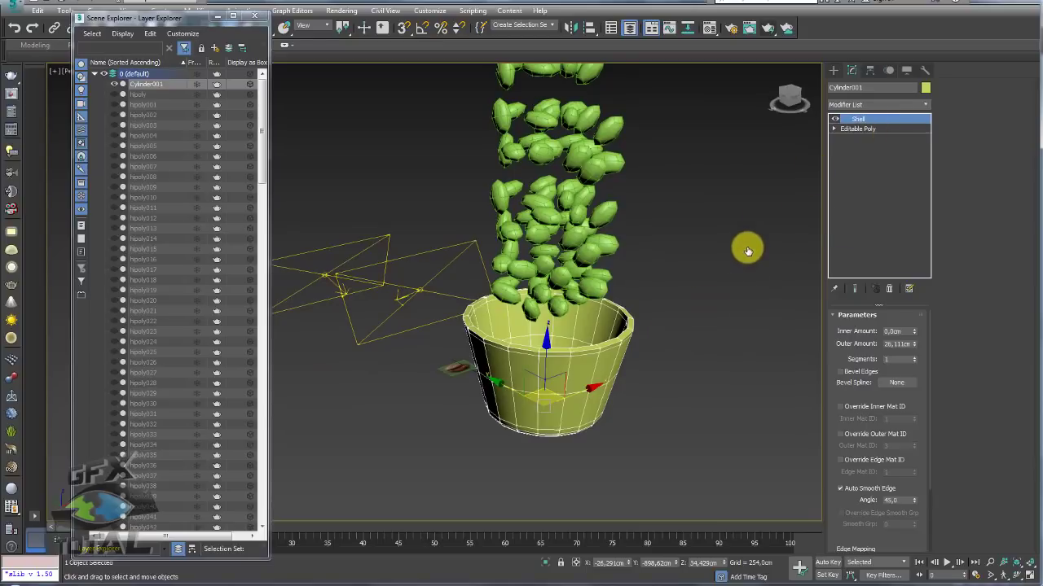
{"action": "key", "text": "Delete"}
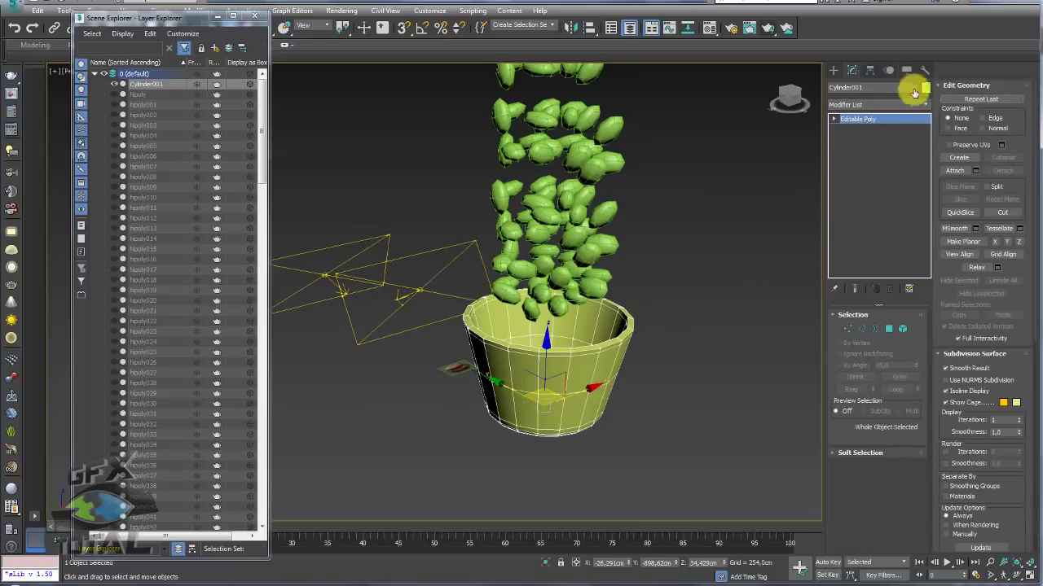
{"action": "left_click", "coordinate": [926, 72]}
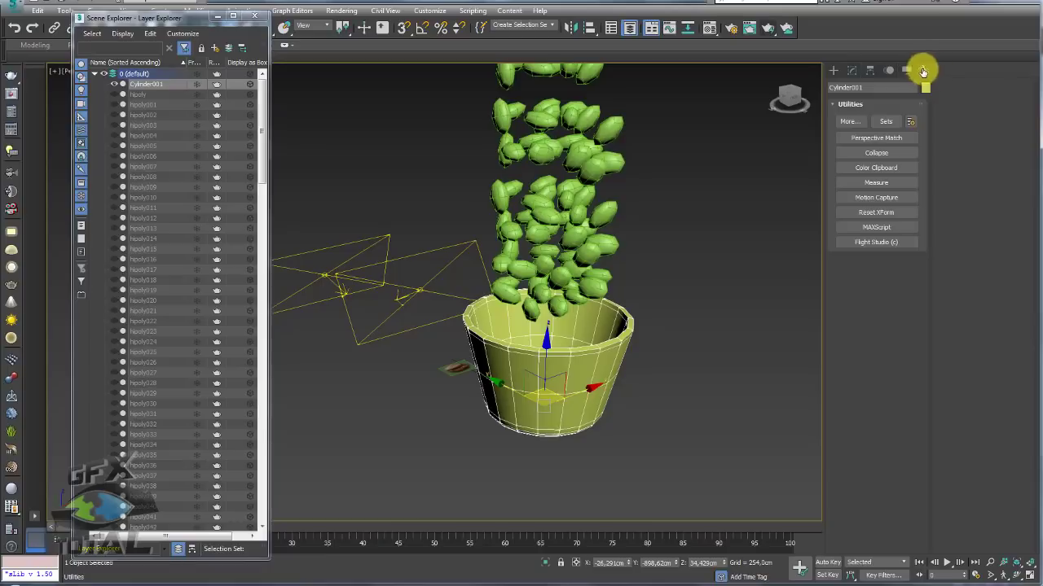
{"action": "left_click", "coordinate": [875, 212]}
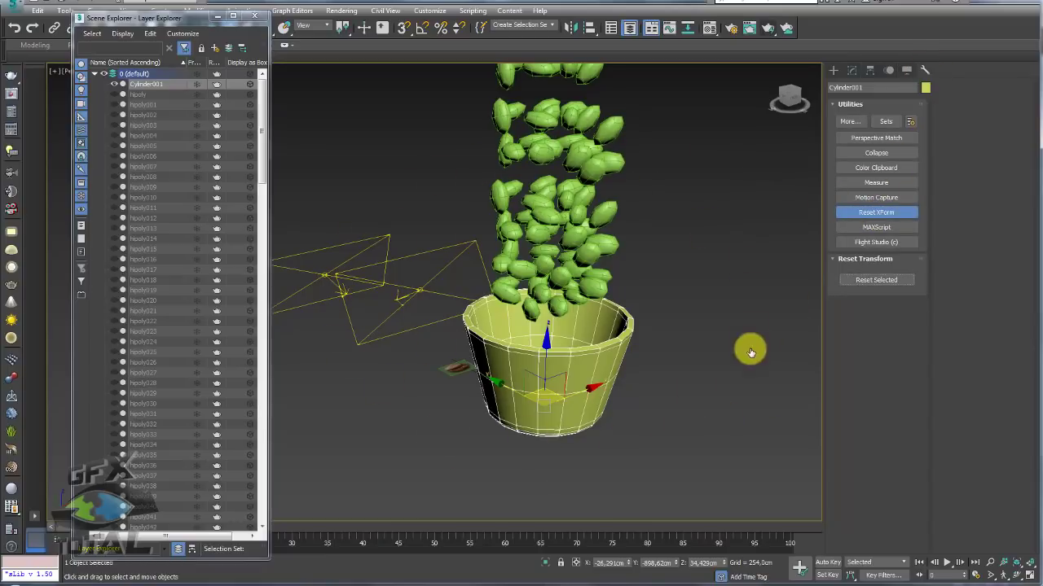
{"action": "left_click", "coordinate": [866, 282]}
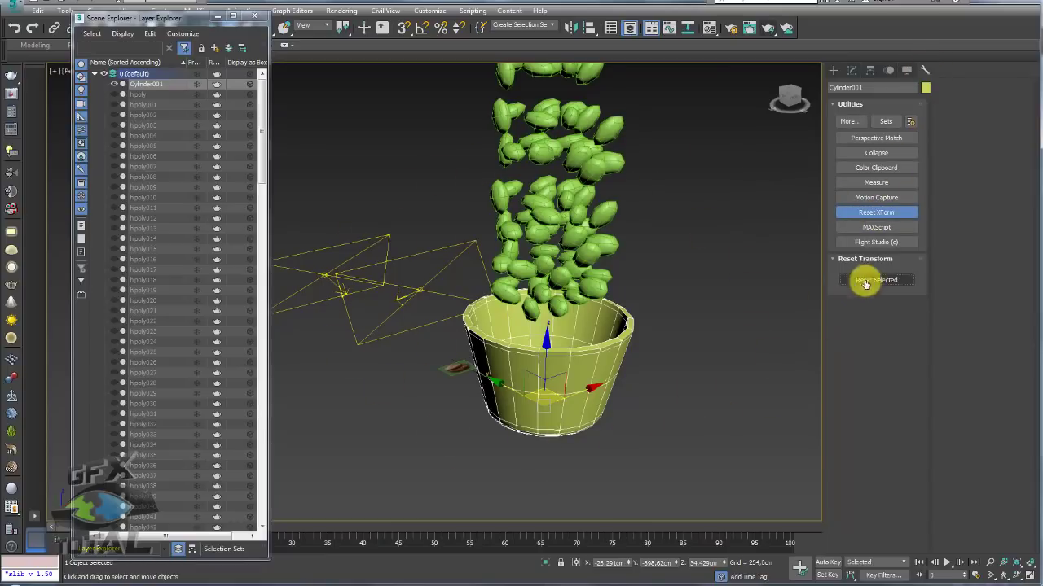
Step: Collapse the XForm by converting the cup back to an Editable Poly
{"action": "left_click", "coordinate": [851, 70]}
{"action": "left_click", "coordinate": [863, 128]}
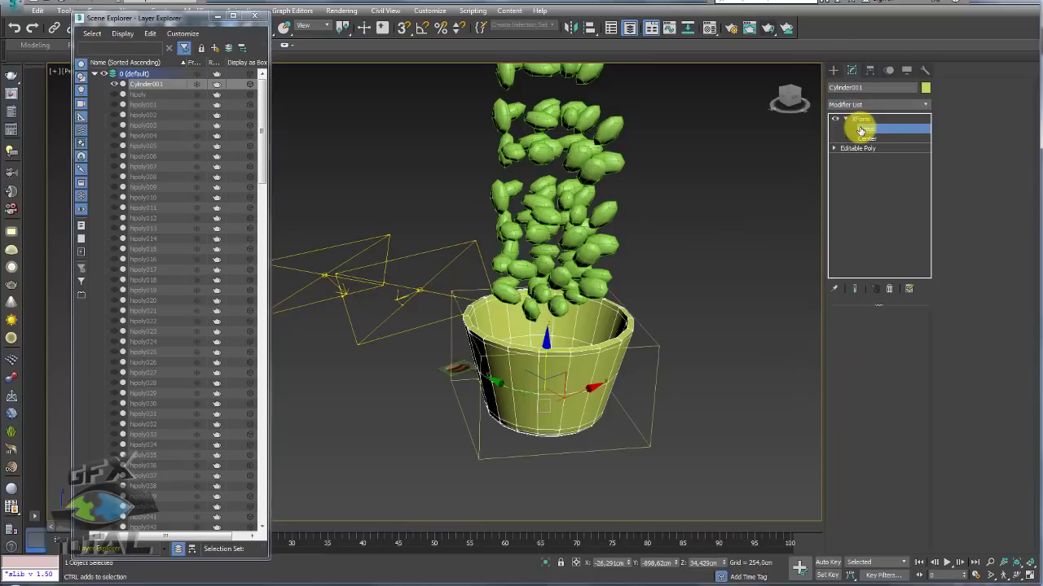
{"action": "left_click", "coordinate": [846, 120]}
{"action": "right_click", "coordinate": [580, 318]}
{"action": "mouse_move", "coordinate": [600, 451]}
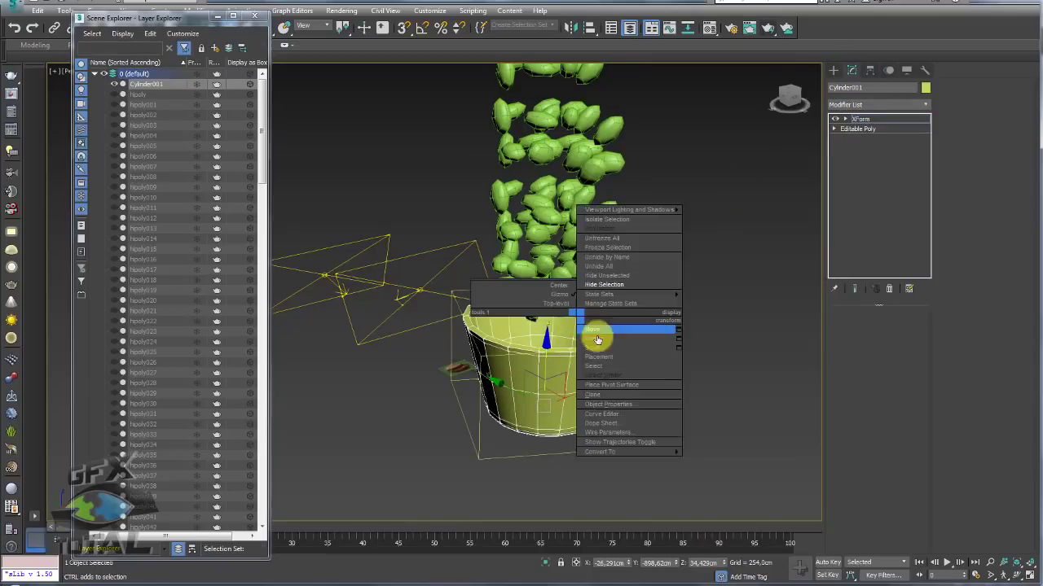
{"action": "left_click", "coordinate": [721, 462]}
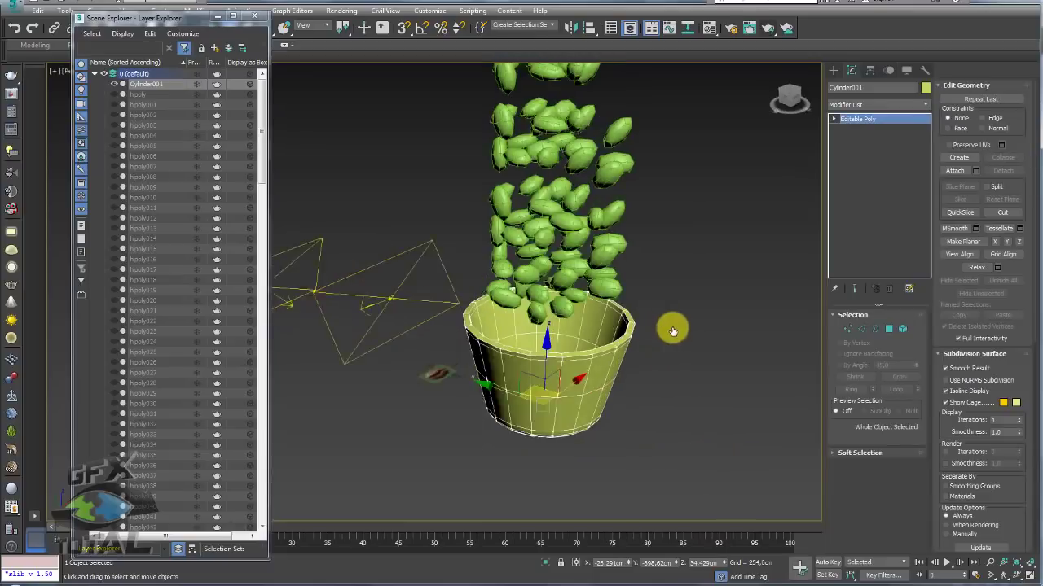
{"action": "left_click", "coordinate": [926, 105]}
{"action": "left_click_drag", "start_coordinate": [926, 163], "coordinate": [926, 279]}
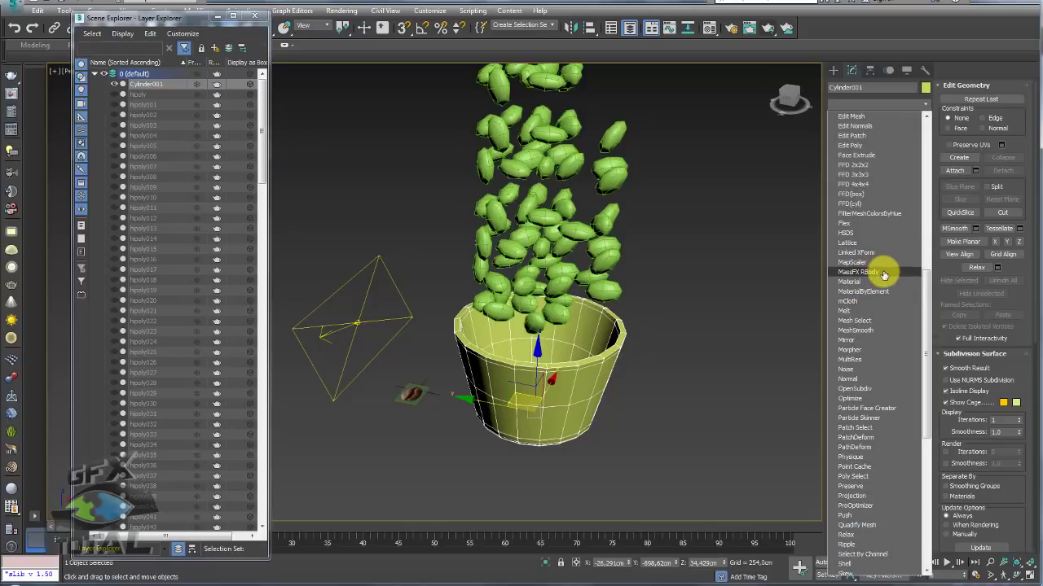
Step: Add a MassFX Rigid Body to the cup with a Concave shape type
{"action": "left_click", "coordinate": [884, 275]}
{"action": "mouse_move", "coordinate": [624, 312]}
{"action": "middle_mouse_down", "text": "alt"}
{"action": "mouse_move", "coordinate": [624, 349]}
{"action": "mouse_move", "coordinate": [628, 330]}
{"action": "middle_mouse_up", "text": "alt"}
{"action": "left_click", "coordinate": [1019, 204]}
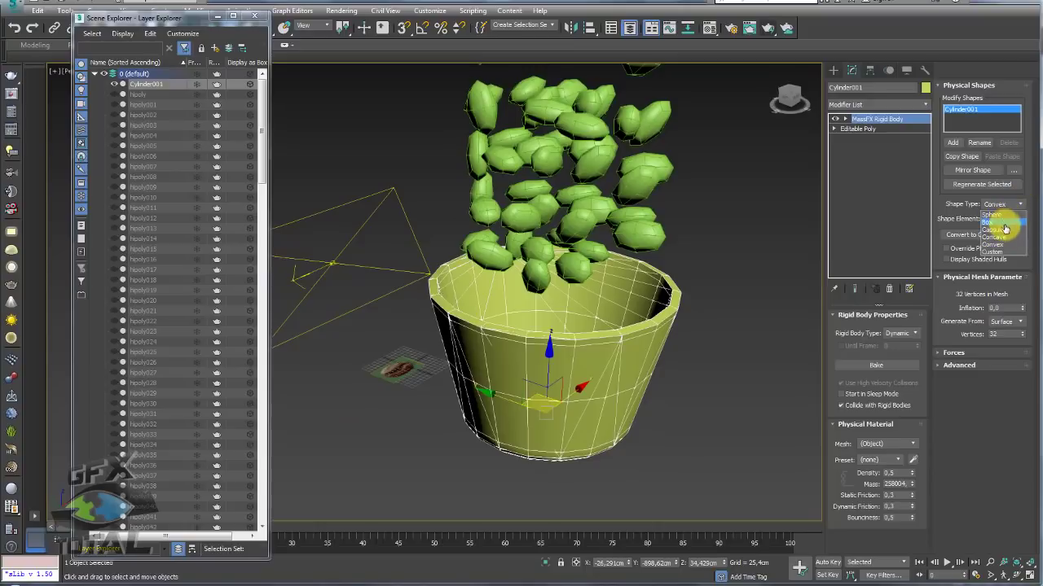
{"action": "left_click", "coordinate": [1005, 238]}
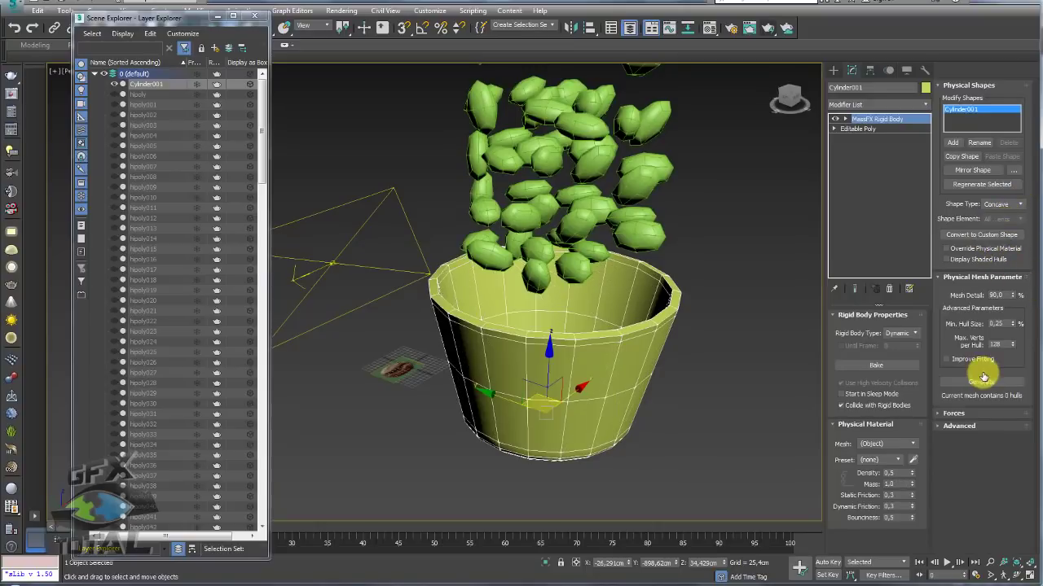
Step: Regenerate the cup's concave hulls with Improve Fitting, giving 46 hulls
{"action": "mouse_move", "coordinate": [389, 317]}
{"action": "middle_mouse_down", "text": "alt"}
{"action": "mouse_move", "coordinate": [535, 361]}
{"action": "mouse_move", "coordinate": [554, 385]}
{"action": "mouse_move", "coordinate": [567, 340]}
{"action": "mouse_move", "coordinate": [540, 298]}
{"action": "middle_mouse_up", "text": "alt"}
{"action": "scroll", "coordinate": [656, 350], "scroll_direction": "up", "scroll_amount": 3}
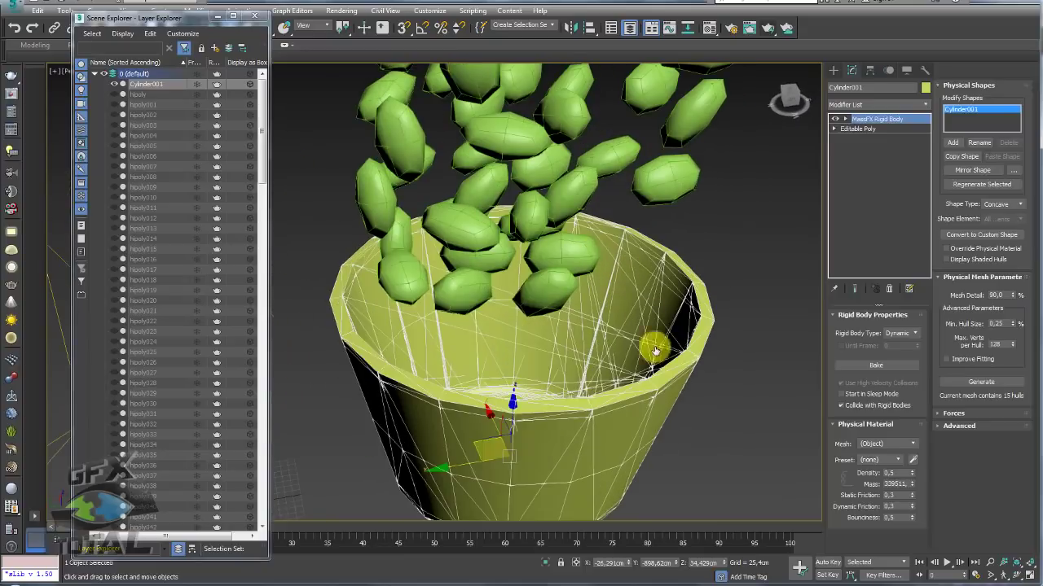
{"action": "middle_click_drag", "start_coordinate": [423, 290], "coordinate": [481, 272], "text": "alt"}
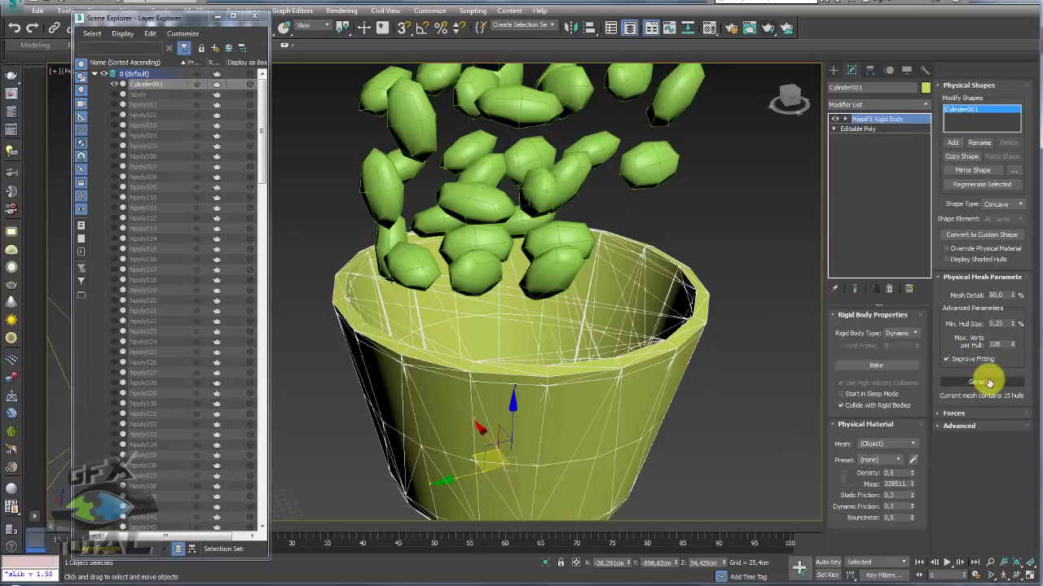
{"action": "left_click", "coordinate": [985, 382]}
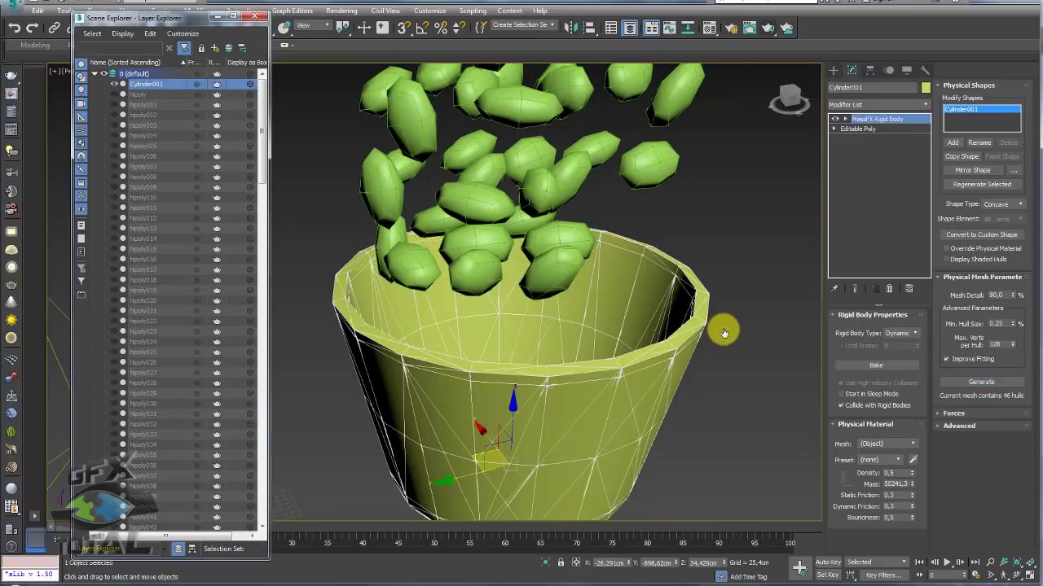
{"action": "scroll", "coordinate": [723, 332], "scroll_direction": "down", "scroll_amount": 2}
{"action": "scroll", "coordinate": [700, 358], "scroll_direction": "down", "scroll_amount": 5}
{"action": "scroll", "coordinate": [699, 367], "scroll_direction": "down", "scroll_amount": 3}
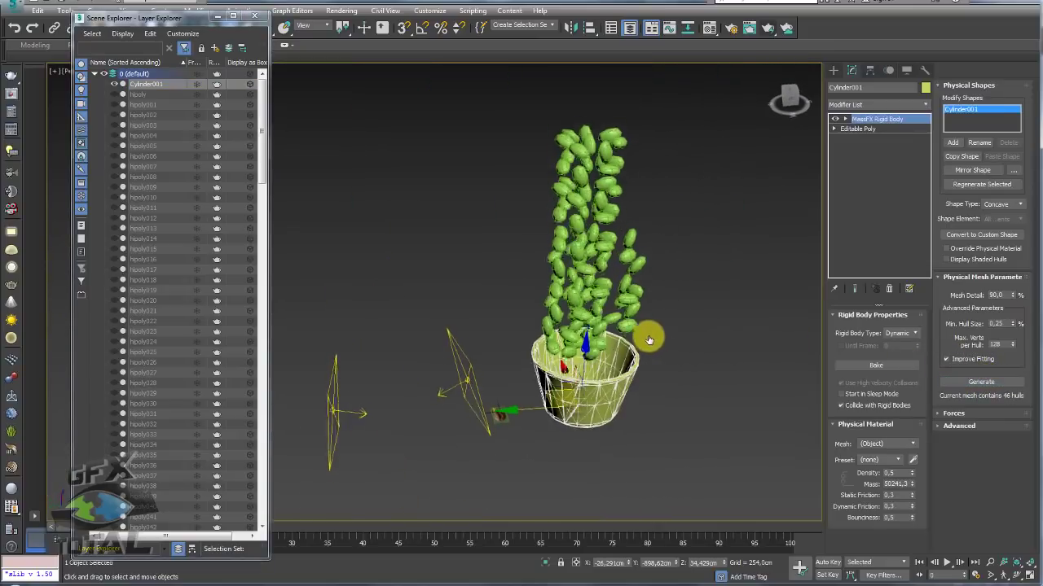
Step: Close the Scene Explorer and bring up the MassFX Tools simulation controls
{"action": "left_click", "coordinate": [255, 15]}
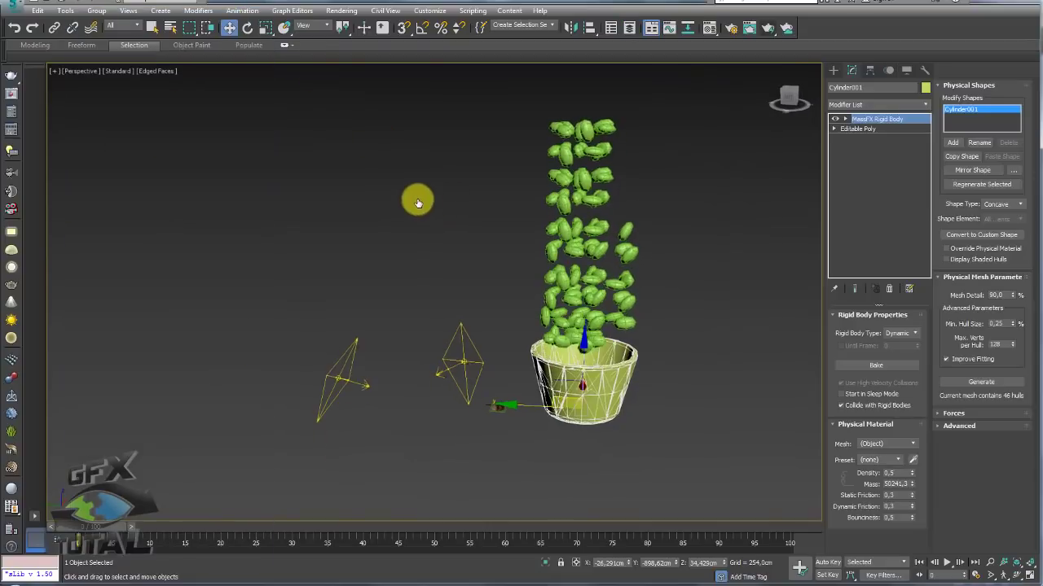
{"action": "left_click", "coordinate": [244, 11]}
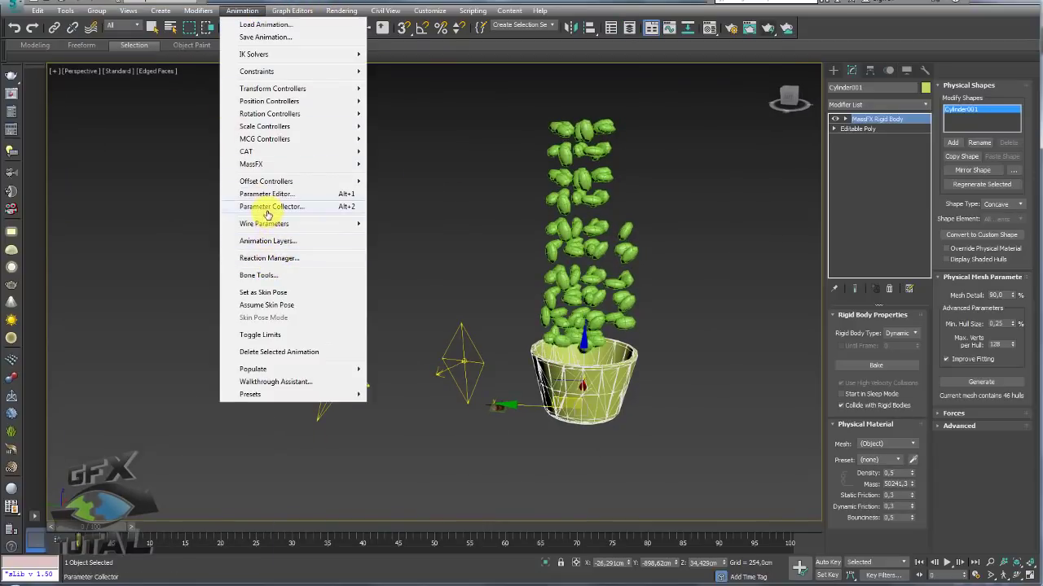
{"action": "mouse_move", "coordinate": [251, 163]}
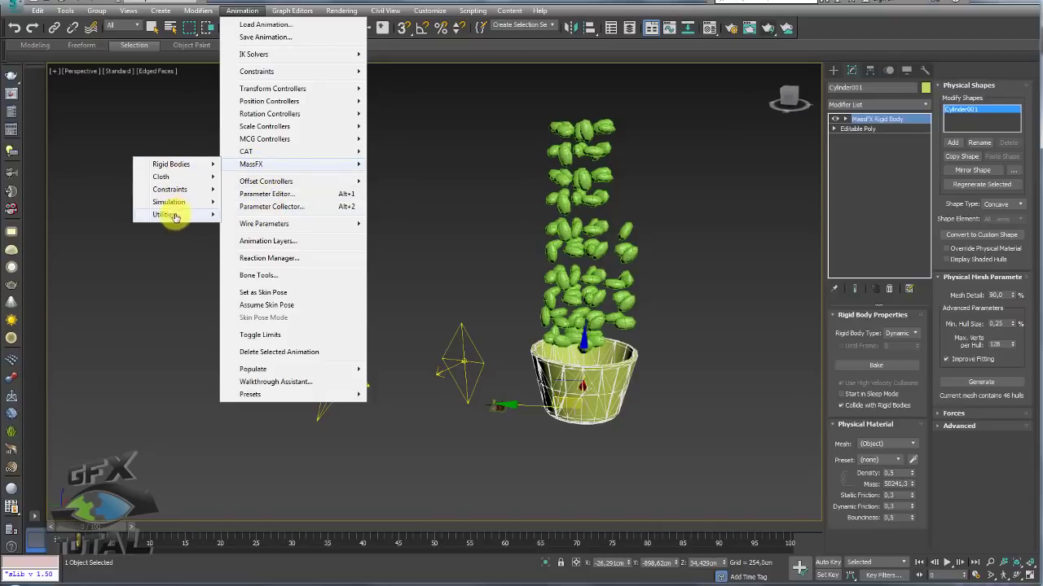
{"action": "mouse_move", "coordinate": [164, 214]}
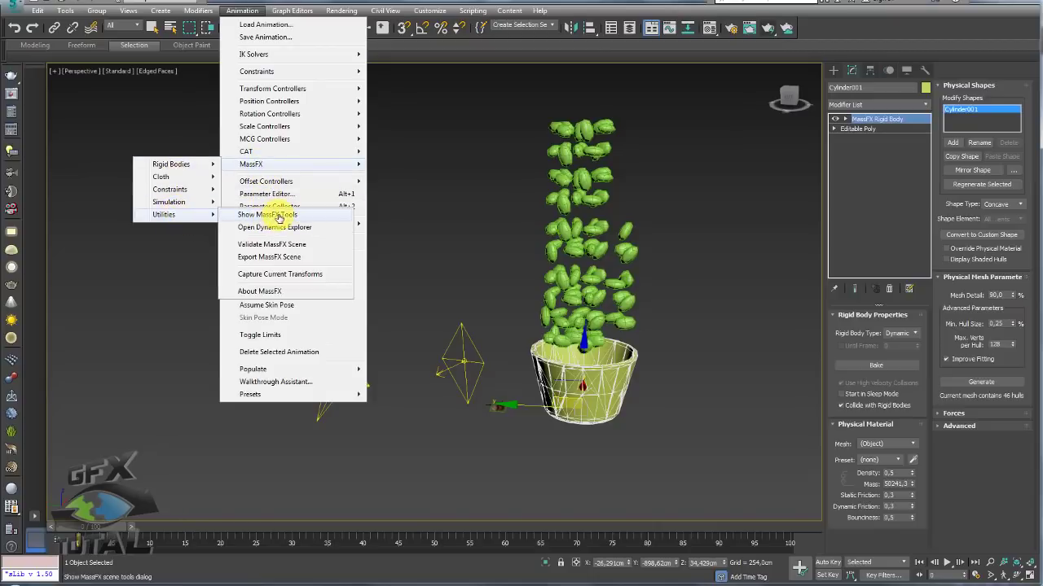
{"action": "left_click", "coordinate": [277, 216]}
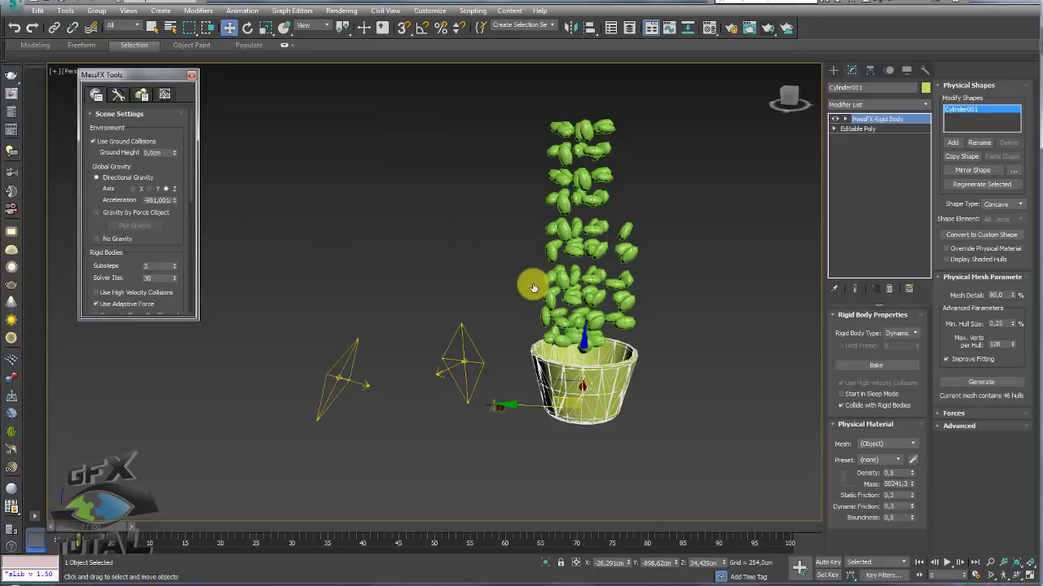
{"action": "left_click_drag", "start_coordinate": [130, 82], "coordinate": [163, 82]}
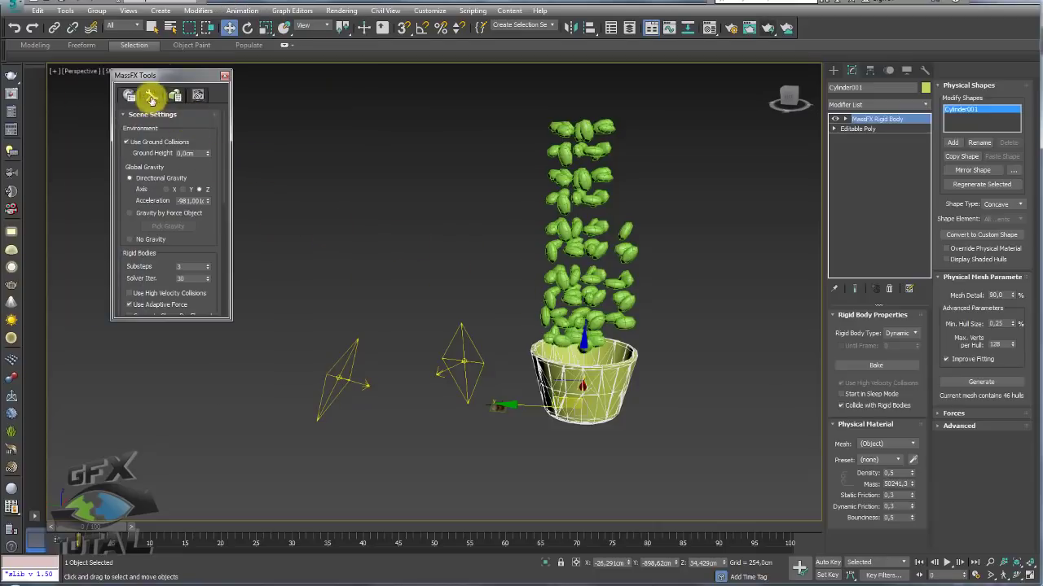
{"action": "left_click", "coordinate": [151, 96]}
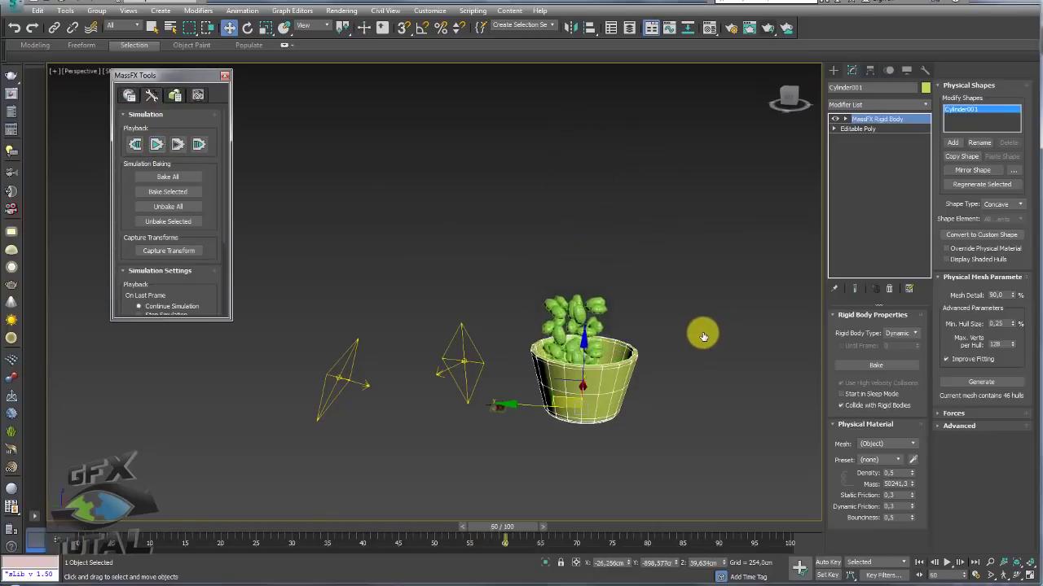
Step: Frame the cup and bake the MassFX simulation for all objects
{"action": "mouse_move", "coordinate": [699, 342]}
{"action": "middle_mouse_down", "text": "alt"}
{"action": "mouse_move", "coordinate": [689, 407]}
{"action": "mouse_move", "coordinate": [658, 389]}
{"action": "middle_mouse_up", "text": "alt"}
{"action": "scroll", "coordinate": [621, 389], "scroll_direction": "up", "scroll_amount": 2}
{"action": "scroll", "coordinate": [624, 388], "scroll_direction": "up", "scroll_amount": 1}
{"action": "scroll", "coordinate": [621, 390], "scroll_direction": "down", "scroll_amount": 1}
{"action": "scroll", "coordinate": [627, 399], "scroll_direction": "down", "scroll_amount": 2}
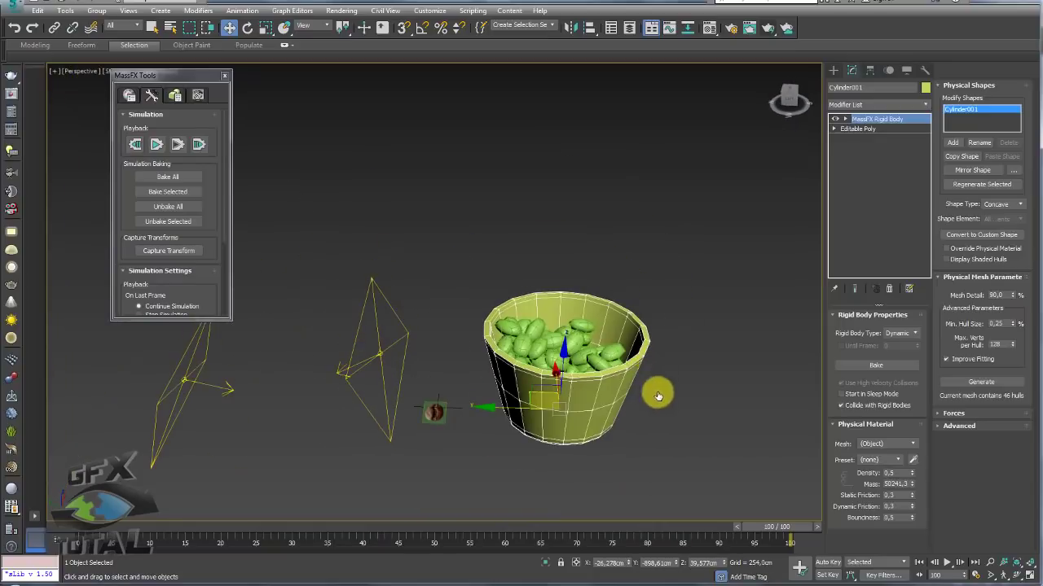
{"action": "key", "text": "shift+z"}
{"action": "key", "text": "shift+z"}
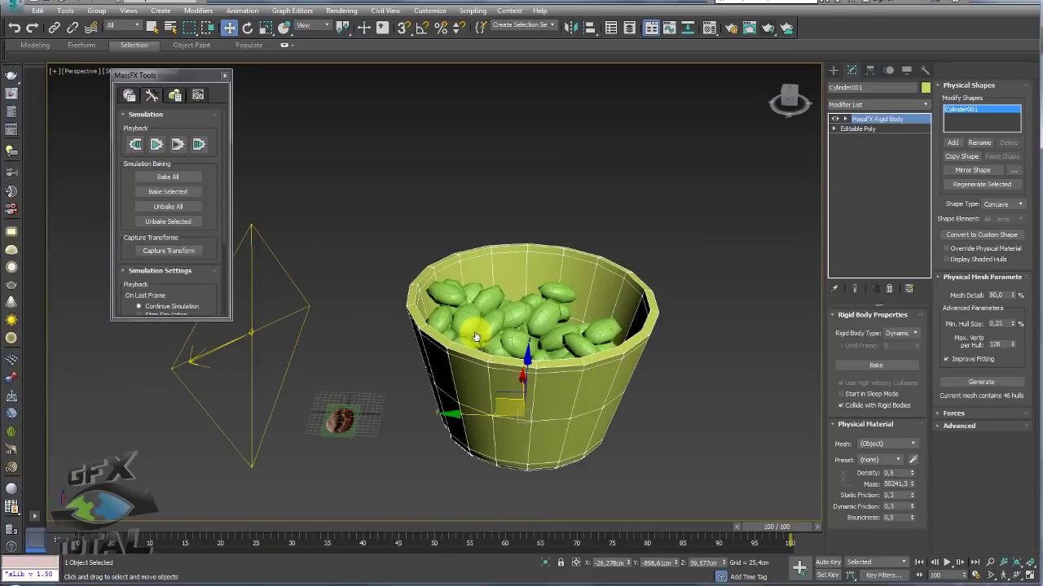
{"action": "left_click", "coordinate": [165, 177]}
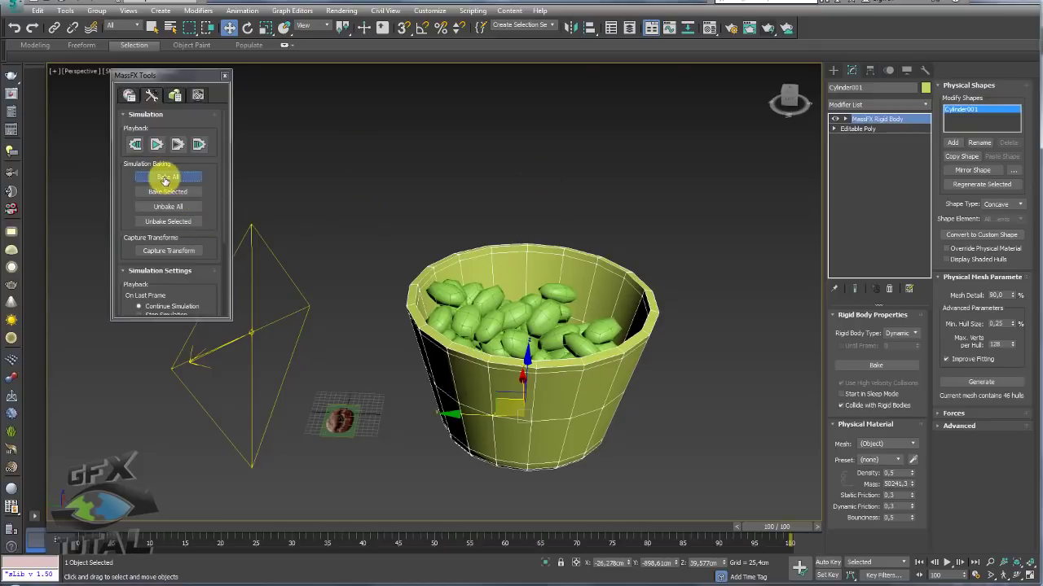
{"action": "left_click", "coordinate": [165, 178]}
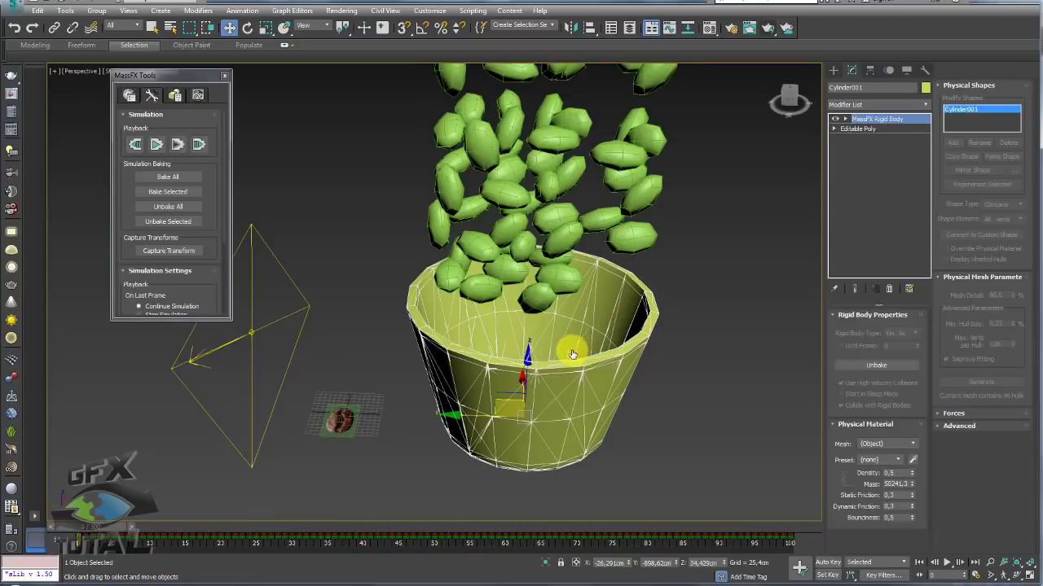
Step: Select the 90 proxy beans and scrub the timeline to frame 100 so they settle in the pot
{"action": "scroll", "coordinate": [570, 354], "scroll_direction": "down", "scroll_amount": 5}
{"action": "scroll", "coordinate": [610, 366], "scroll_direction": "down", "scroll_amount": 1}
{"action": "left_click_drag", "start_coordinate": [637, 97], "coordinate": [481, 326]}
{"action": "middle_click_drag", "start_coordinate": [565, 349], "coordinate": [588, 368], "text": "alt"}
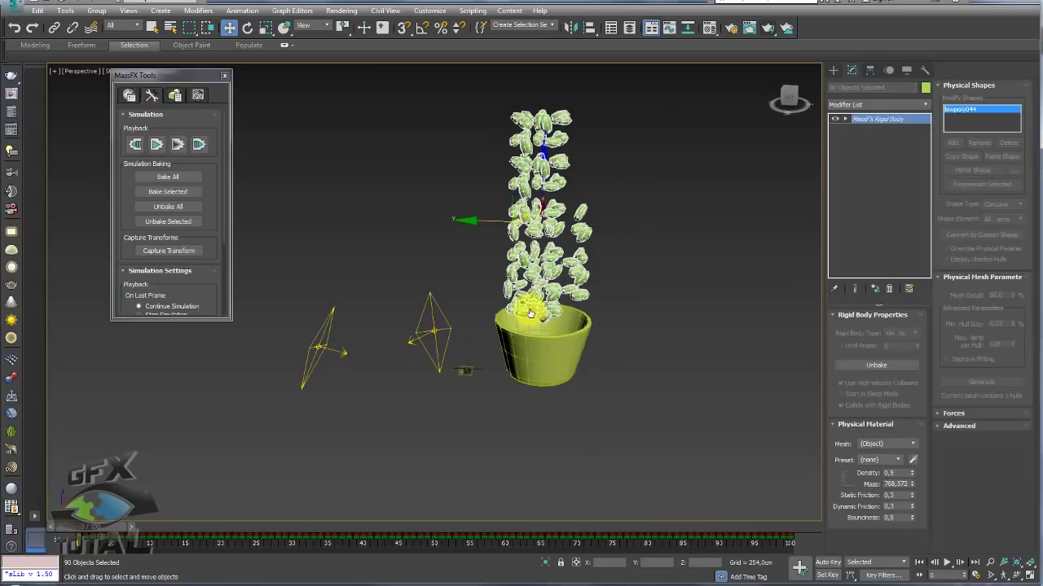
{"action": "scroll", "coordinate": [572, 316], "scroll_direction": "up", "scroll_amount": 4}
{"action": "middle_click_drag", "start_coordinate": [497, 218], "coordinate": [552, 240], "text": "alt"}
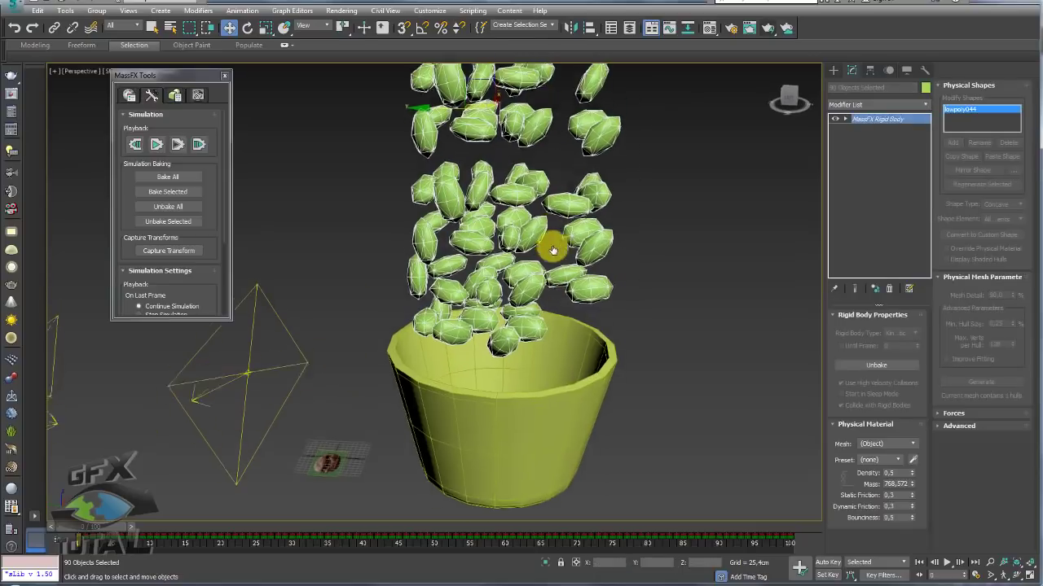
{"action": "left_click_drag", "start_coordinate": [102, 530], "coordinate": [807, 513]}
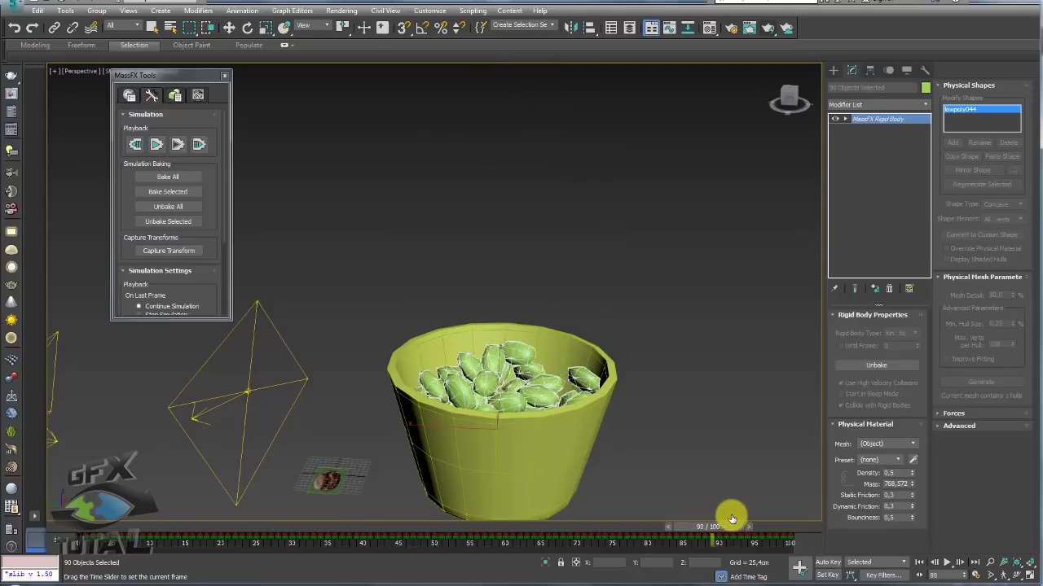
{"action": "mouse_move", "coordinate": [733, 456]}
{"action": "middle_mouse_down", "text": "alt"}
{"action": "mouse_move", "coordinate": [665, 409]}
{"action": "mouse_move", "coordinate": [686, 321]}
{"action": "mouse_move", "coordinate": [593, 298]}
{"action": "middle_mouse_up", "text": "alt"}
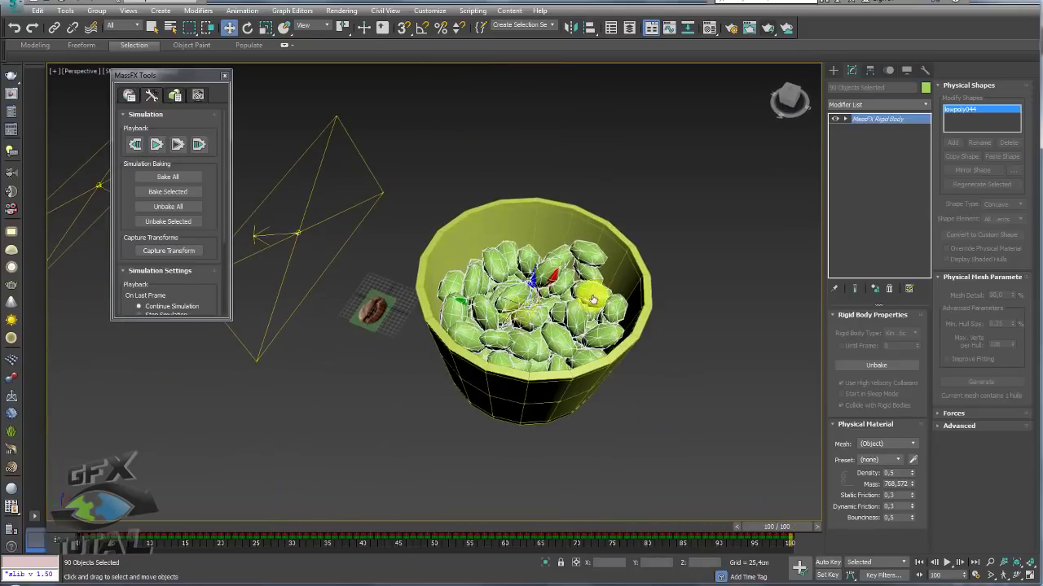
Step: Unhide all objects, then hide the selected low-poly proxies to show the detailed beans
{"action": "right_click", "coordinate": [575, 295]}
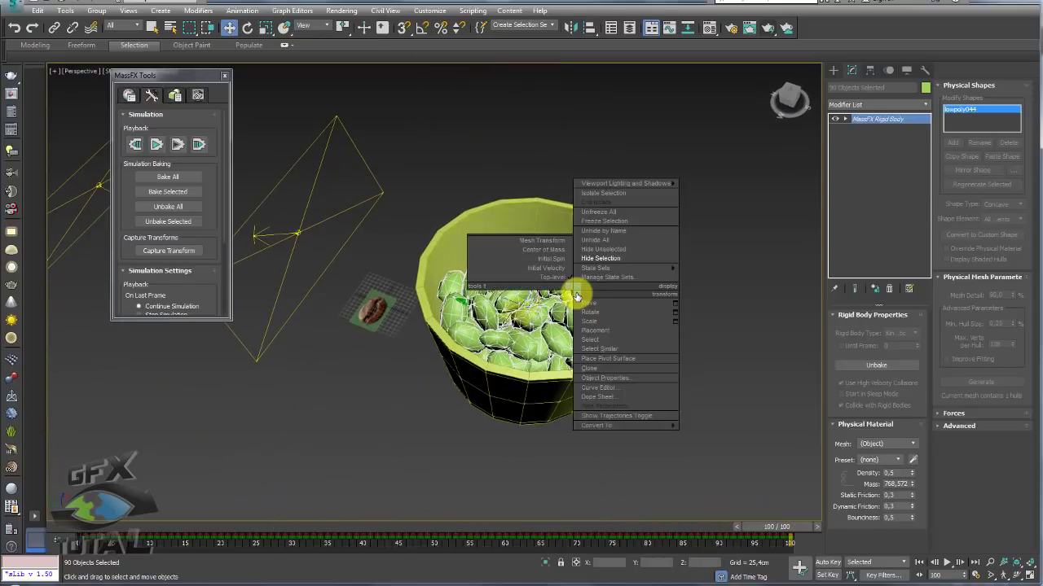
{"action": "left_click", "coordinate": [610, 241]}
{"action": "right_click", "coordinate": [586, 268]}
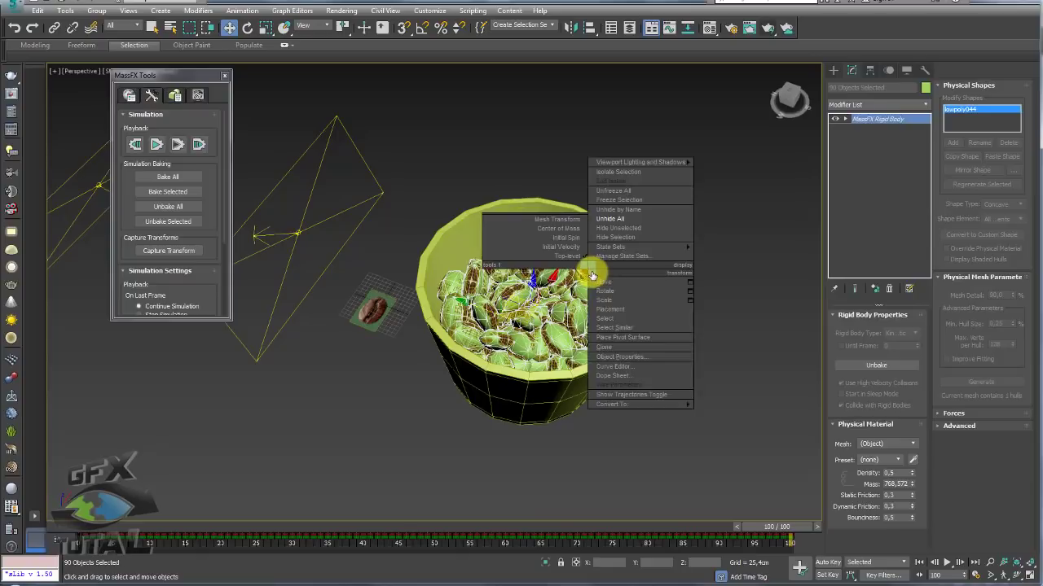
{"action": "left_click", "coordinate": [621, 242]}
{"action": "mouse_move", "coordinate": [624, 244]}
{"action": "middle_mouse_down", "text": "alt"}
{"action": "mouse_move", "coordinate": [628, 330]}
{"action": "mouse_move", "coordinate": [603, 339]}
{"action": "middle_mouse_up", "text": "alt"}
{"action": "scroll", "coordinate": [606, 340], "scroll_direction": "up", "scroll_amount": 4}
{"action": "scroll", "coordinate": [614, 340], "scroll_direction": "up", "scroll_amount": 2}
Step: Move a stray detailed bean down into the pile, then select the cup
{"action": "left_click", "coordinate": [640, 209]}
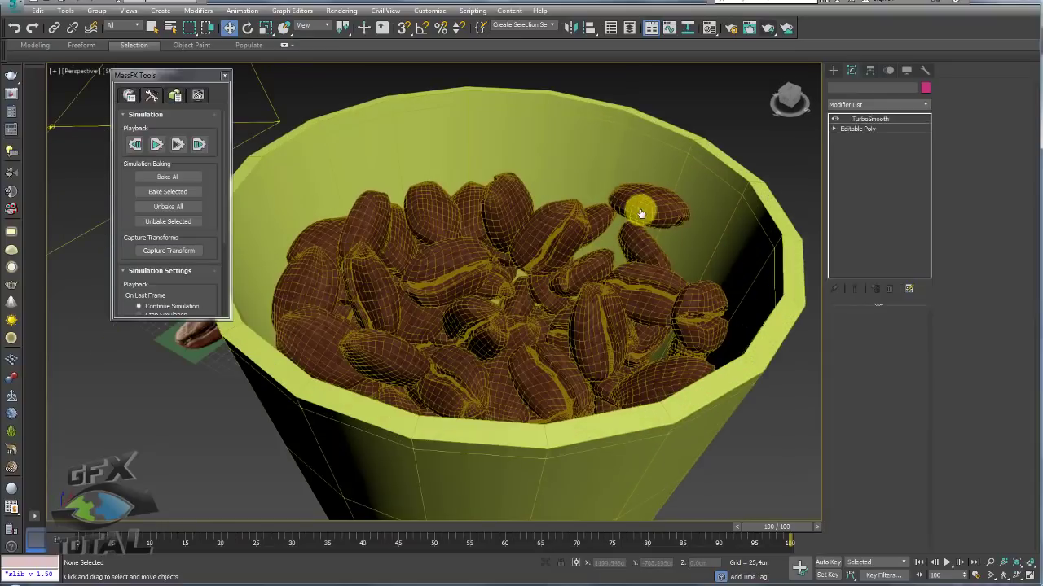
{"action": "mouse_move", "coordinate": [640, 210]}
{"action": "middle_mouse_down", "text": "alt"}
{"action": "mouse_move", "coordinate": [633, 205]}
{"action": "mouse_move", "coordinate": [600, 263]}
{"action": "mouse_move", "coordinate": [608, 285]}
{"action": "middle_mouse_up", "text": "alt"}
{"action": "scroll", "coordinate": [632, 205], "scroll_direction": "up", "scroll_amount": 2}
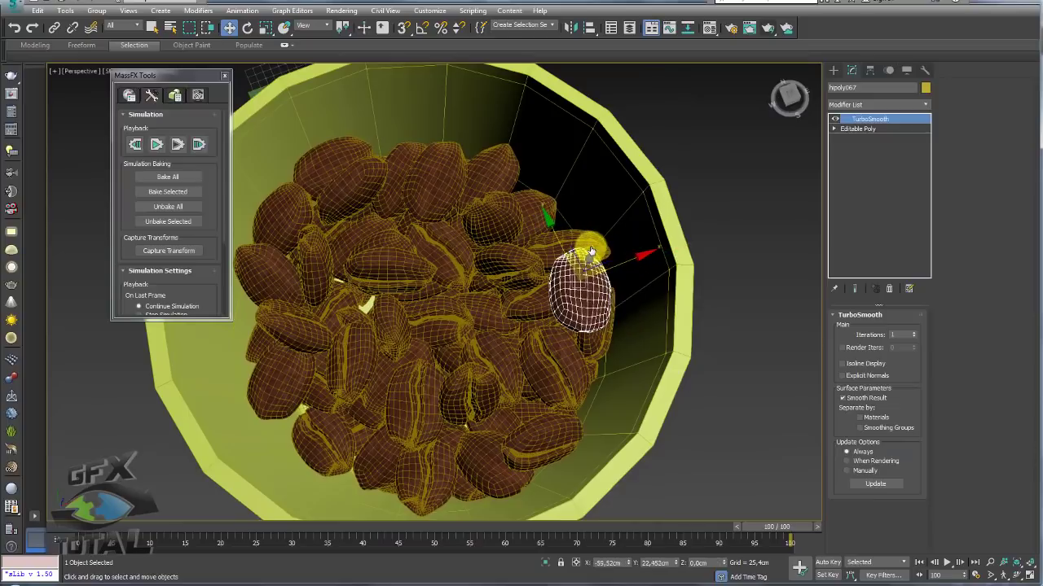
{"action": "middle_click_drag", "start_coordinate": [593, 345], "coordinate": [621, 255], "text": "alt"}
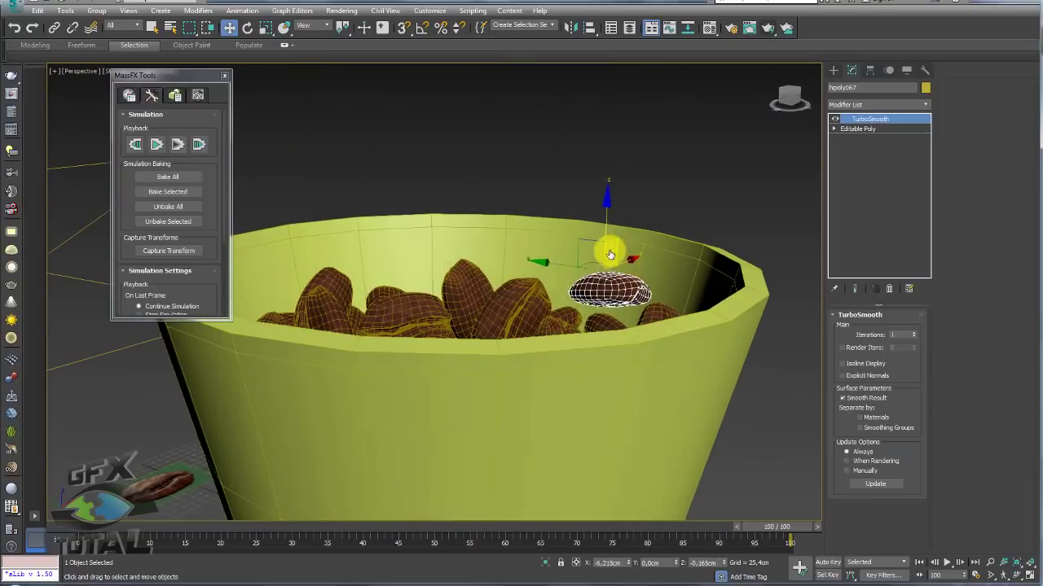
{"action": "left_click_drag", "start_coordinate": [621, 255], "coordinate": [601, 252]}
{"action": "middle_click_drag", "start_coordinate": [600, 252], "coordinate": [612, 304], "text": "alt"}
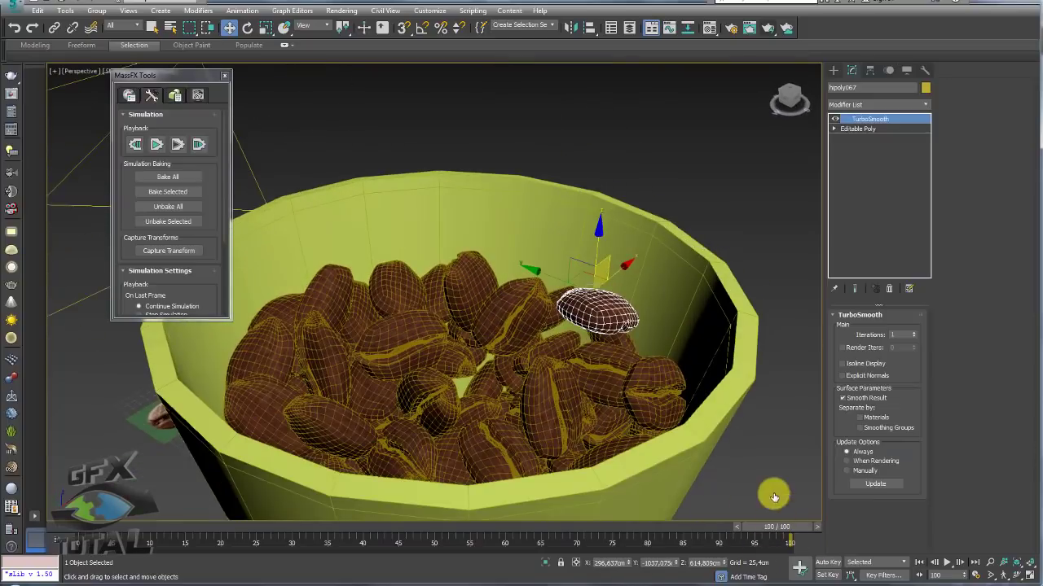
{"action": "middle_click_drag", "start_coordinate": [770, 494], "coordinate": [788, 459], "text": "alt"}
{"action": "middle_click_drag", "start_coordinate": [695, 306], "coordinate": [686, 395], "text": "alt"}
{"action": "left_click_drag", "start_coordinate": [571, 153], "coordinate": [529, 263]}
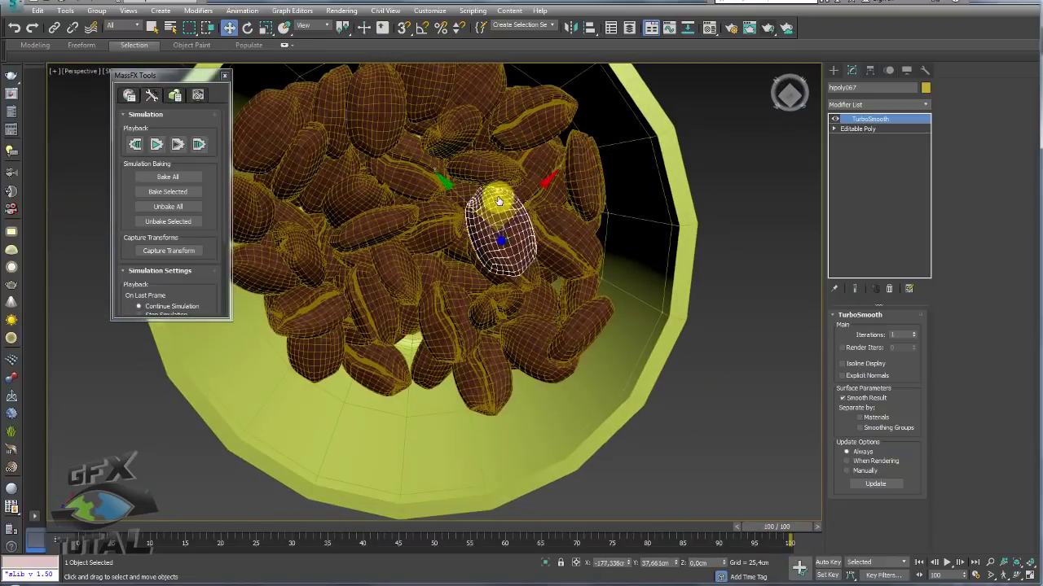
{"action": "middle_click_drag", "start_coordinate": [529, 263], "coordinate": [506, 216], "text": "alt"}
{"action": "scroll", "coordinate": [444, 213], "scroll_direction": "down", "scroll_amount": 5}
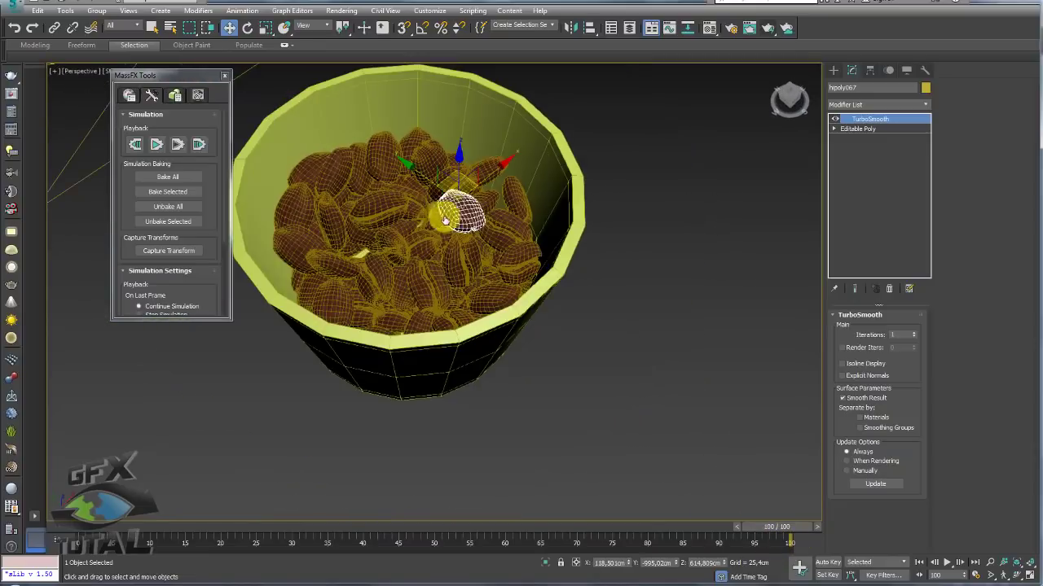
{"action": "middle_click_drag", "start_coordinate": [444, 214], "coordinate": [469, 252], "text": "alt"}
{"action": "left_click", "coordinate": [465, 325]}
{"action": "middle_click_drag", "start_coordinate": [465, 325], "coordinate": [542, 333], "text": "alt"}
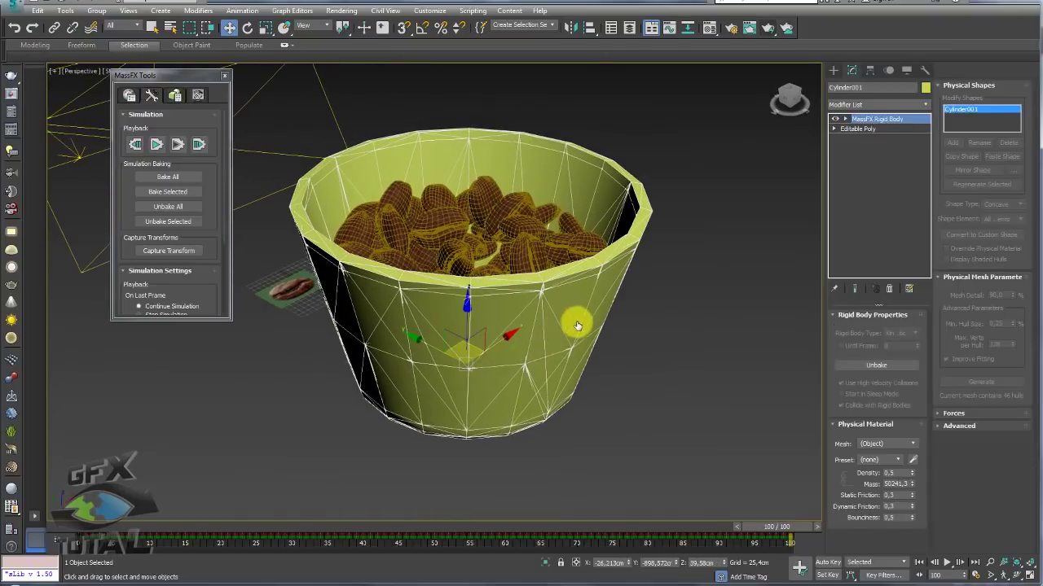
Step: Collapse the cup into an Editable Poly
{"action": "right_click", "coordinate": [570, 317]}
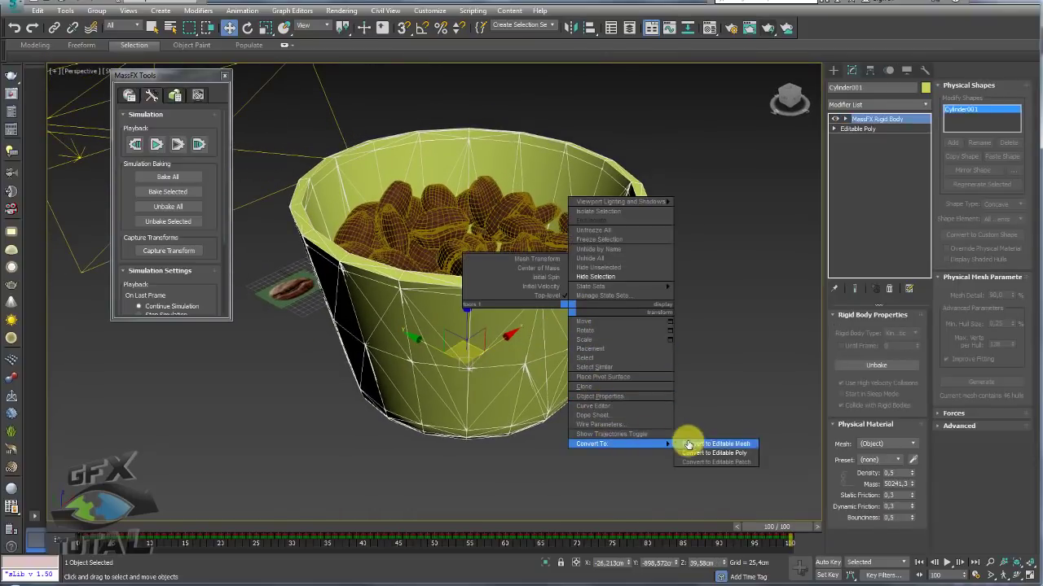
{"action": "left_click", "coordinate": [701, 447]}
{"action": "middle_click_drag", "start_coordinate": [700, 447], "coordinate": [601, 305], "text": "alt"}
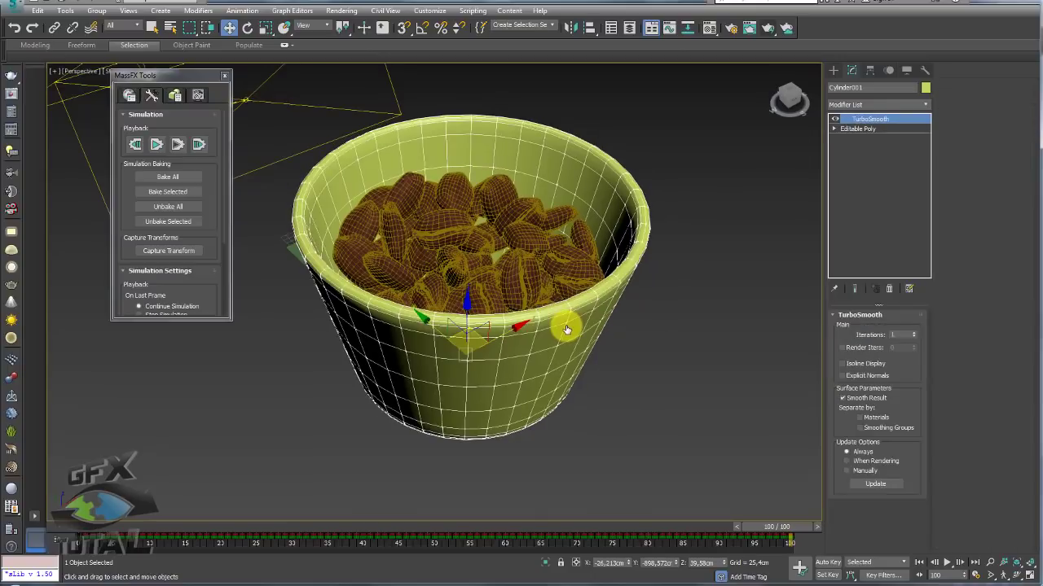
{"action": "middle_click_drag", "start_coordinate": [610, 314], "coordinate": [713, 264], "text": "alt"}
Step: Assign a new VRayMtl, '04 - Default', to the cup in the Material Editor
{"action": "left_click", "coordinate": [711, 31]}
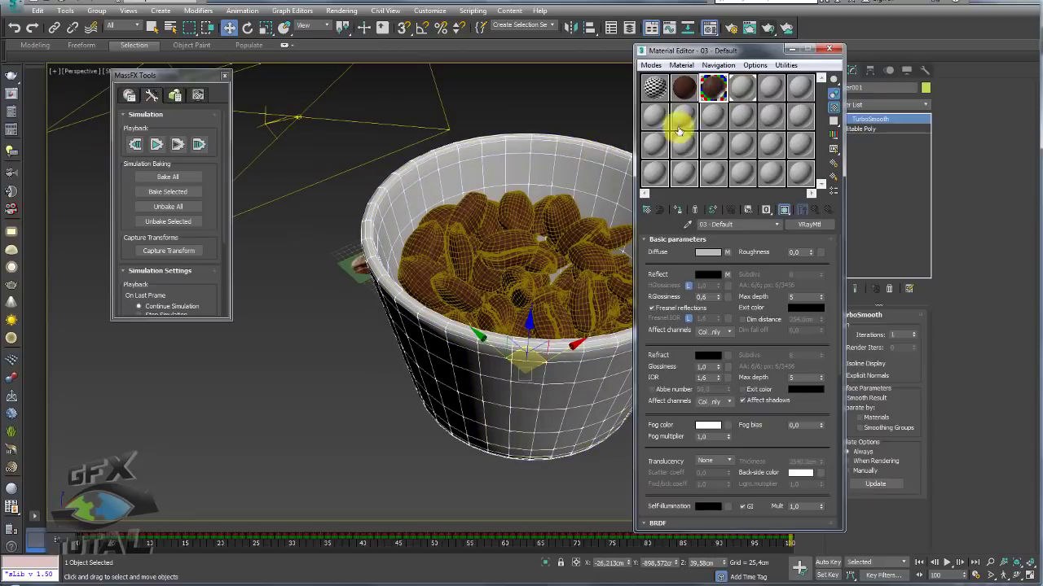
{"action": "left_click", "coordinate": [741, 86]}
{"action": "left_click", "coordinate": [821, 226]}
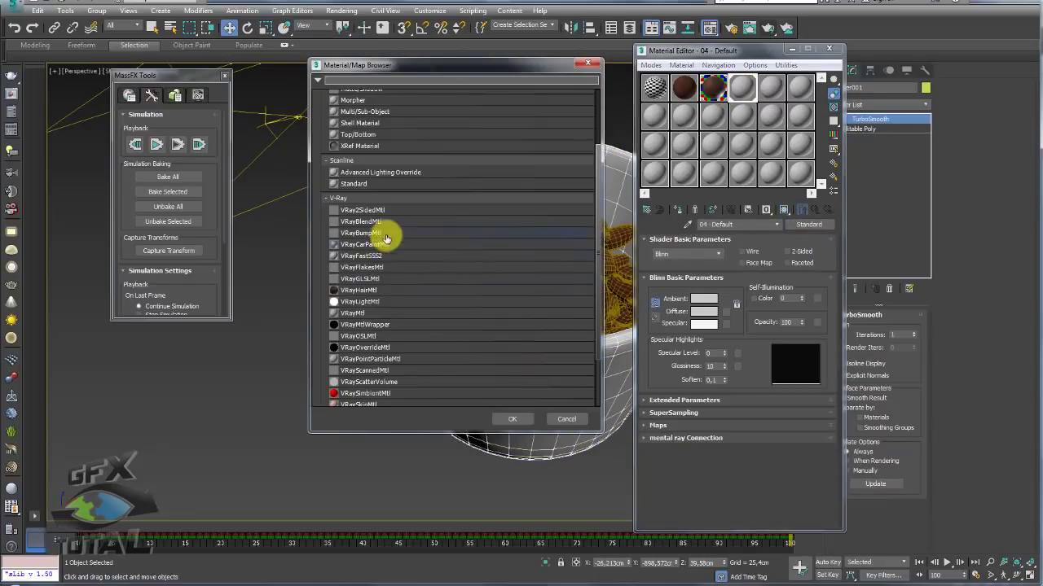
{"action": "double_click", "coordinate": [359, 312]}
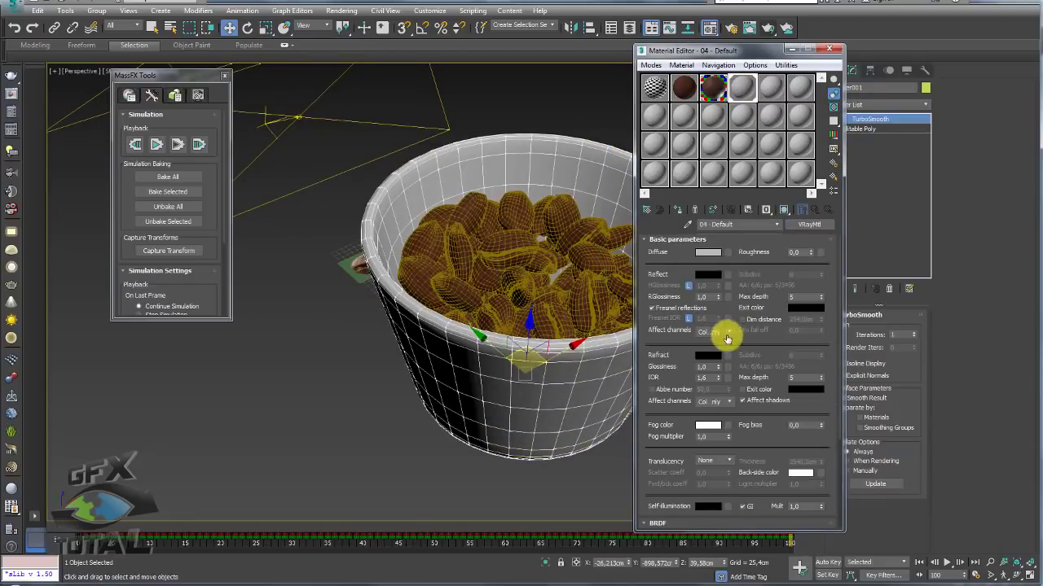
Step: Set the VRayMtl diffuse to light grey and reflection to grey, then close the editor and MassFX Tools
{"action": "left_click", "coordinate": [707, 252]}
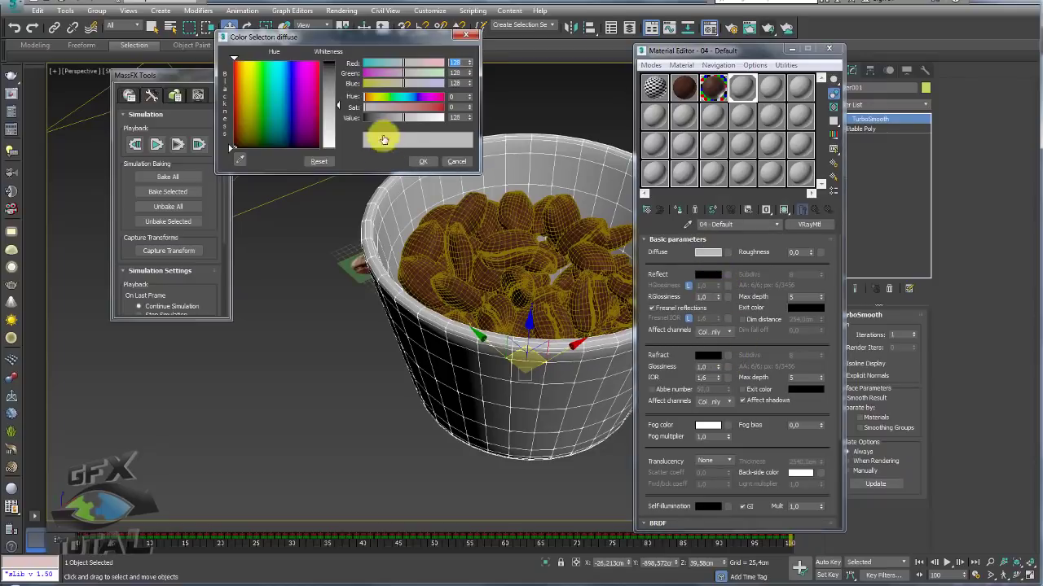
{"action": "left_click_drag", "start_coordinate": [404, 118], "coordinate": [430, 117]}
{"action": "left_click", "coordinate": [425, 162]}
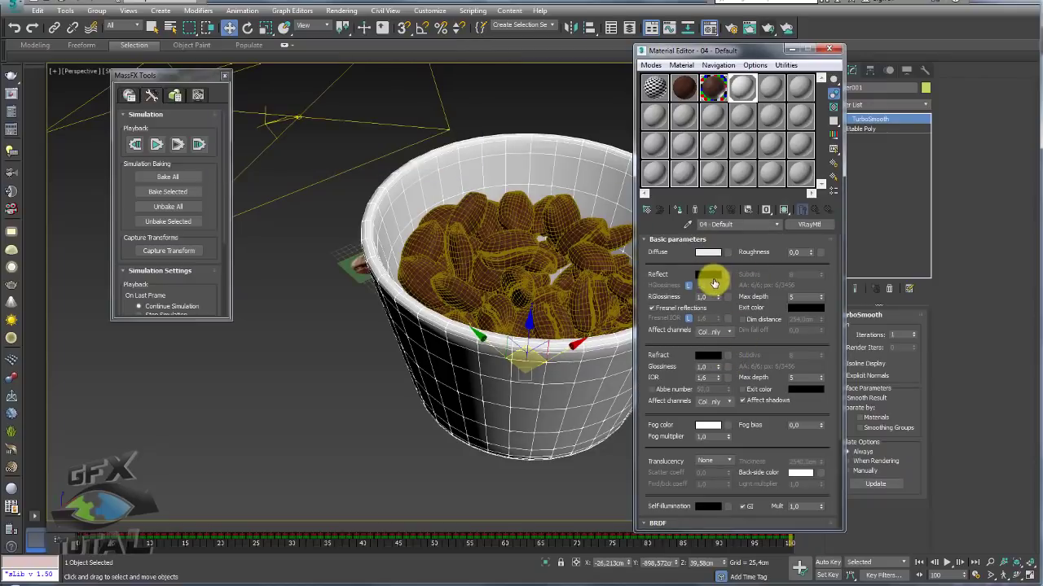
{"action": "left_click", "coordinate": [709, 273]}
{"action": "left_click_drag", "start_coordinate": [332, 79], "coordinate": [334, 107]}
{"action": "left_click", "coordinate": [409, 160]}
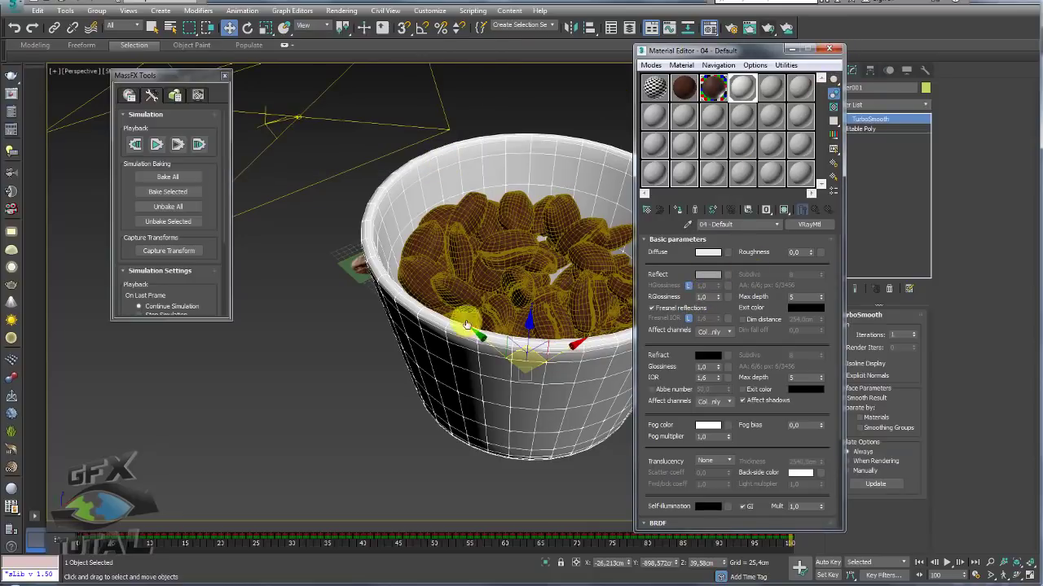
{"action": "left_click", "coordinate": [830, 49]}
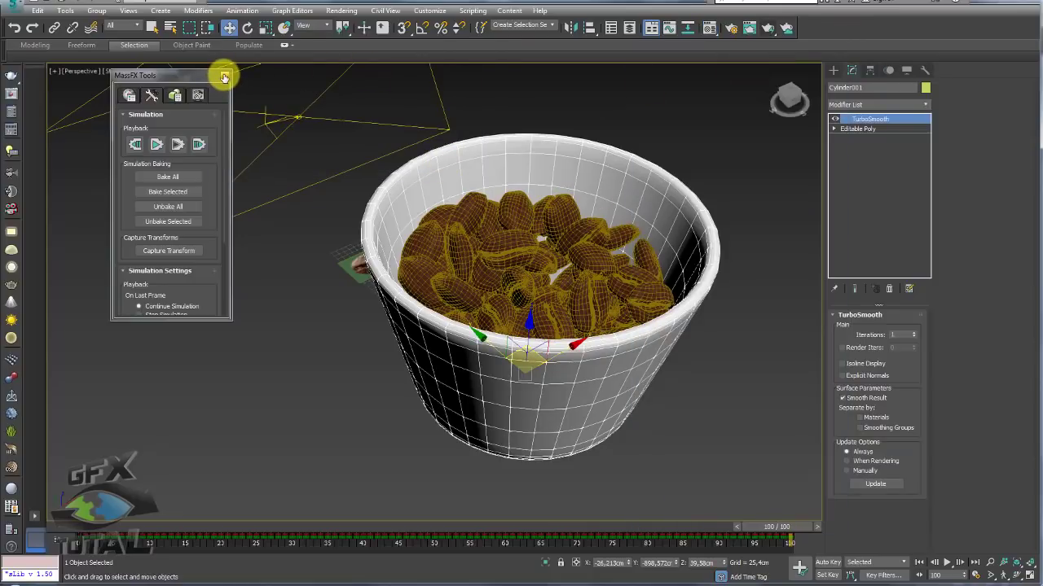
{"action": "left_click", "coordinate": [224, 77]}
Step: Select the bean label plane Plane001 and lift it above the cup
{"action": "mouse_move", "coordinate": [623, 204]}
{"action": "middle_mouse_down", "text": "alt"}
{"action": "mouse_move", "coordinate": [634, 305]}
{"action": "mouse_move", "coordinate": [570, 319]}
{"action": "middle_mouse_up", "text": "alt"}
{"action": "scroll", "coordinate": [163, 402], "scroll_direction": "up", "scroll_amount": 3}
{"action": "scroll", "coordinate": [154, 398], "scroll_direction": "down", "scroll_amount": 3}
{"action": "left_click", "coordinate": [154, 399]}
{"action": "middle_click_drag", "start_coordinate": [154, 398], "coordinate": [172, 375], "text": "alt"}
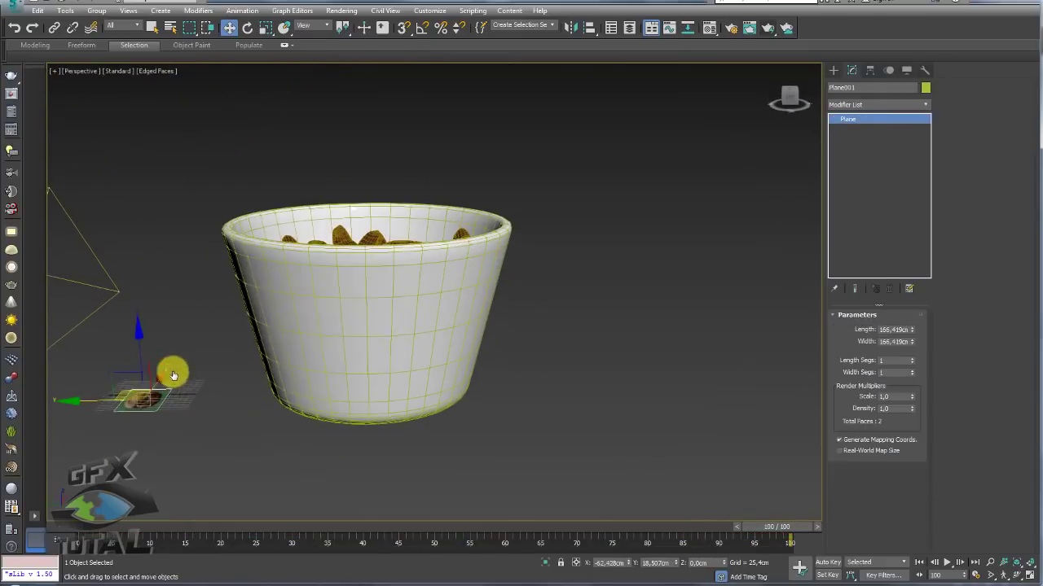
{"action": "left_click_drag", "start_coordinate": [122, 377], "coordinate": [309, 130]}
Step: Rotate the label upright and position it just above the cup's rim
{"action": "key", "text": "e"}
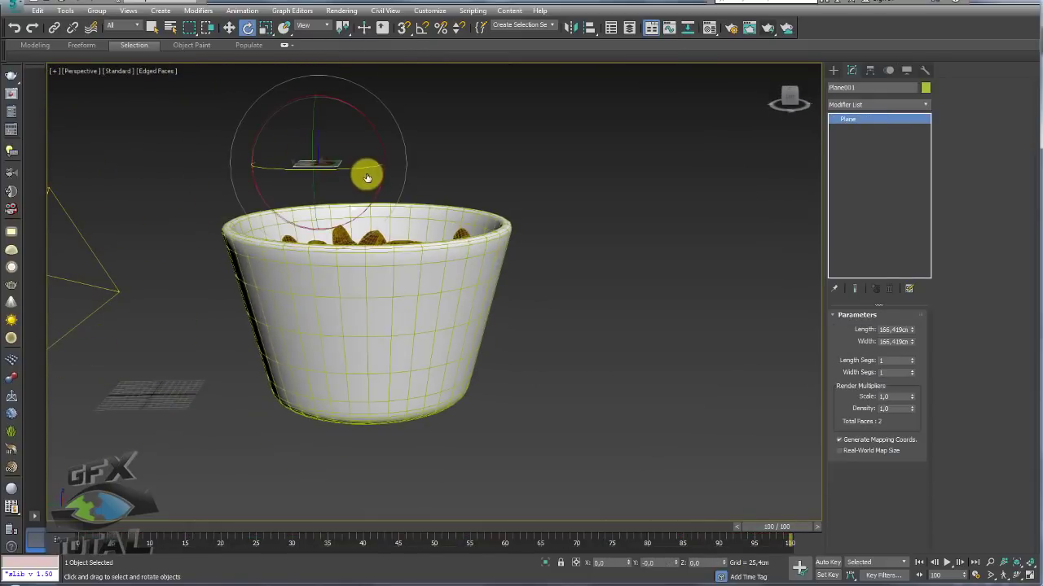
{"action": "mouse_move", "coordinate": [374, 138]}
{"action": "left_mouse_down"}
{"action": "mouse_move", "coordinate": [377, 191]}
{"action": "mouse_move", "coordinate": [289, 190]}
{"action": "left_mouse_up"}
{"action": "key", "text": "w"}
{"action": "mouse_move", "coordinate": [332, 172]}
{"action": "middle_mouse_down", "text": "alt"}
{"action": "mouse_move", "coordinate": [321, 228]}
{"action": "mouse_move", "coordinate": [315, 111]}
{"action": "middle_mouse_up", "text": "alt"}
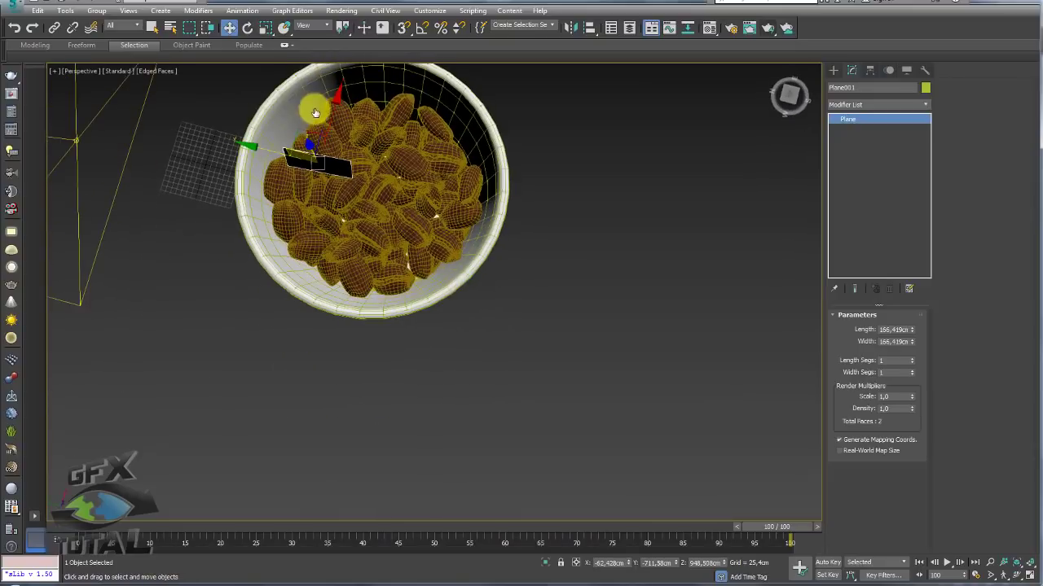
{"action": "left_click_drag", "start_coordinate": [299, 132], "coordinate": [384, 65]}
{"action": "mouse_move", "coordinate": [384, 65]}
{"action": "middle_mouse_down", "text": "alt"}
{"action": "mouse_move", "coordinate": [420, 282]}
{"action": "mouse_move", "coordinate": [443, 175]}
{"action": "middle_mouse_up", "text": "alt"}
{"action": "left_click_drag", "start_coordinate": [442, 133], "coordinate": [442, 179]}
Step: Shrink the label to a small tag, then select the two lights
{"action": "key", "text": "e"}
{"action": "key", "text": "r"}
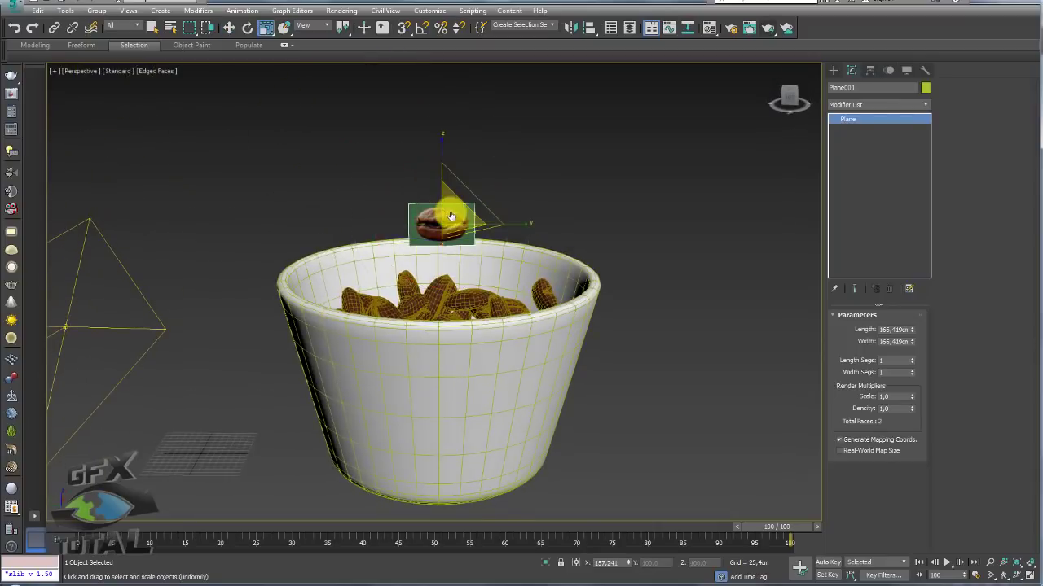
{"action": "left_click_drag", "start_coordinate": [451, 215], "coordinate": [458, 228]}
{"action": "scroll", "coordinate": [459, 228], "scroll_direction": "down", "scroll_amount": 5}
{"action": "mouse_move", "coordinate": [326, 338]}
{"action": "left_mouse_down"}
{"action": "mouse_move", "coordinate": [143, 257]}
{"action": "mouse_move", "coordinate": [434, 141]}
{"action": "left_mouse_up"}
{"action": "key", "text": "w"}
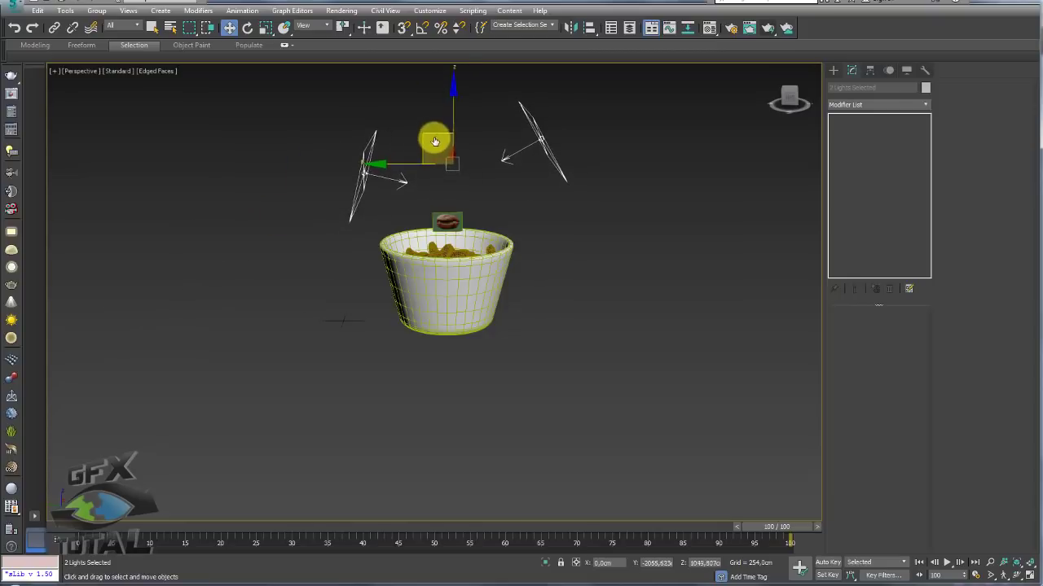
Step: Show the safe frame and set bean hipoly065's TurboSmooth iterations to 1
{"action": "middle_click_drag", "start_coordinate": [434, 142], "coordinate": [472, 239], "text": "alt"}
{"action": "scroll", "coordinate": [465, 242], "scroll_direction": "up", "scroll_amount": 3}
{"action": "scroll", "coordinate": [461, 228], "scroll_direction": "up", "scroll_amount": 2}
{"action": "scroll", "coordinate": [519, 305], "scroll_direction": "up", "scroll_amount": 2}
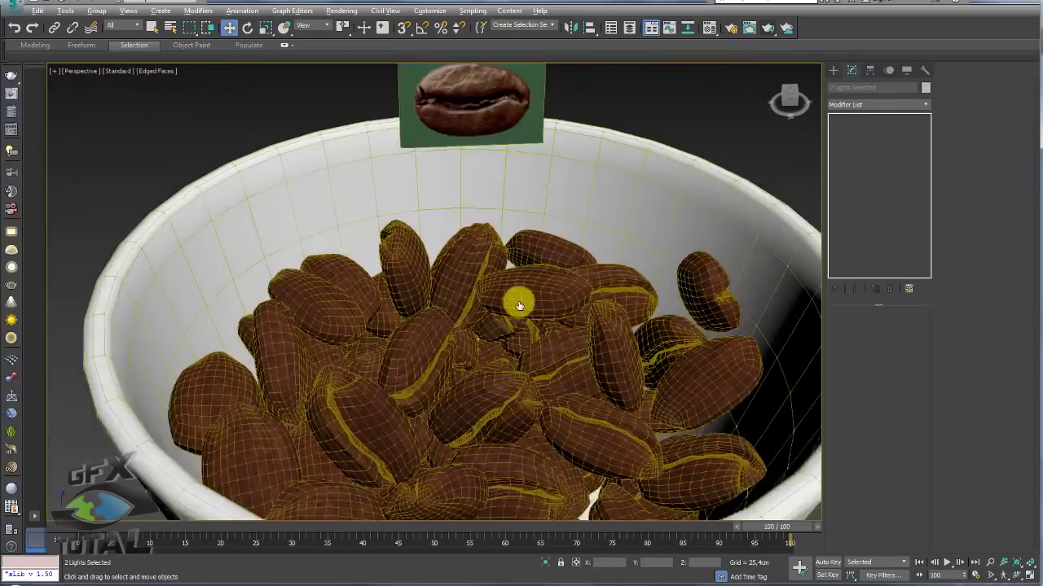
{"action": "scroll", "coordinate": [521, 310], "scroll_direction": "down", "scroll_amount": 2}
{"action": "scroll", "coordinate": [505, 309], "scroll_direction": "down", "scroll_amount": 2}
{"action": "key", "text": "shift+f"}
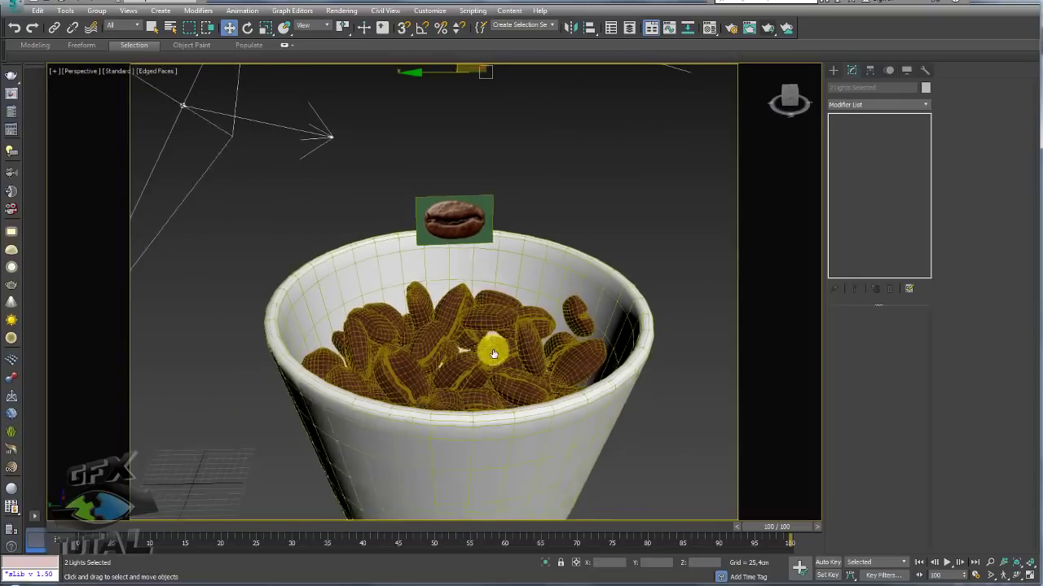
{"action": "scroll", "coordinate": [495, 345], "scroll_direction": "up", "scroll_amount": 1}
{"action": "scroll", "coordinate": [505, 334], "scroll_direction": "up", "scroll_amount": 3}
{"action": "scroll", "coordinate": [500, 336], "scroll_direction": "down", "scroll_amount": 2}
{"action": "scroll", "coordinate": [494, 344], "scroll_direction": "up", "scroll_amount": 1}
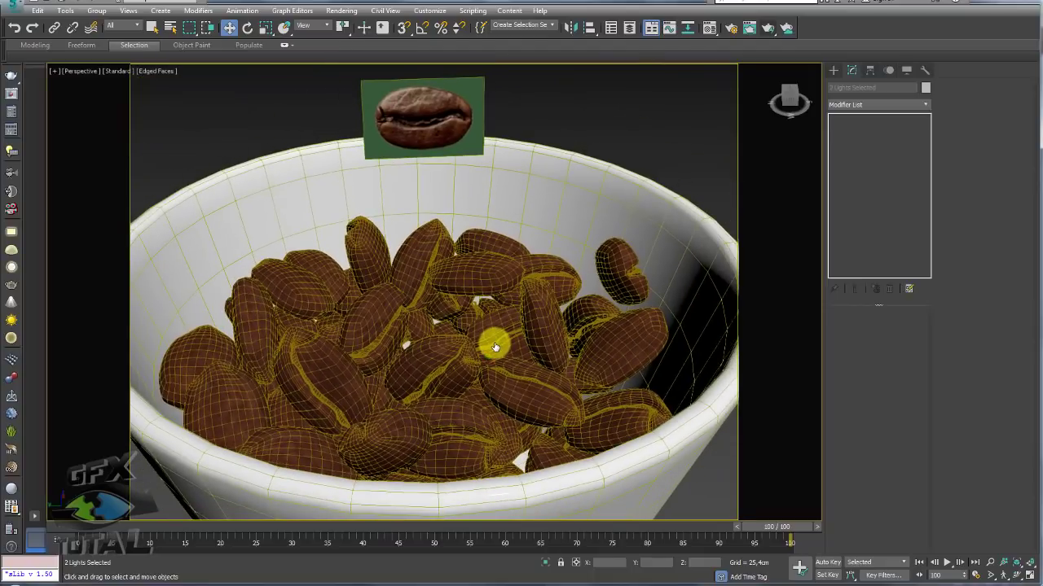
{"action": "left_click", "coordinate": [442, 358]}
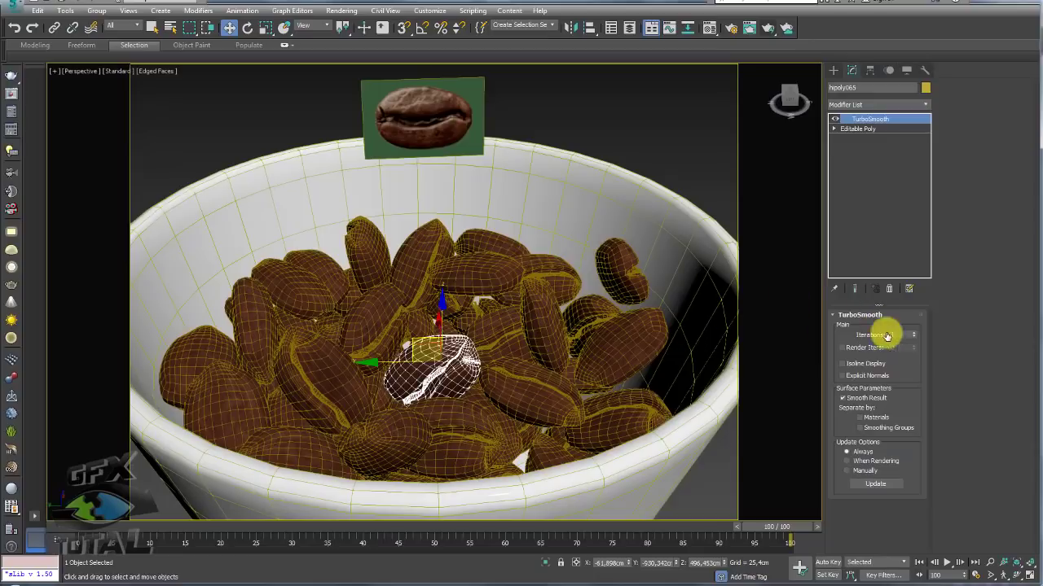
{"action": "left_click", "coordinate": [913, 332]}
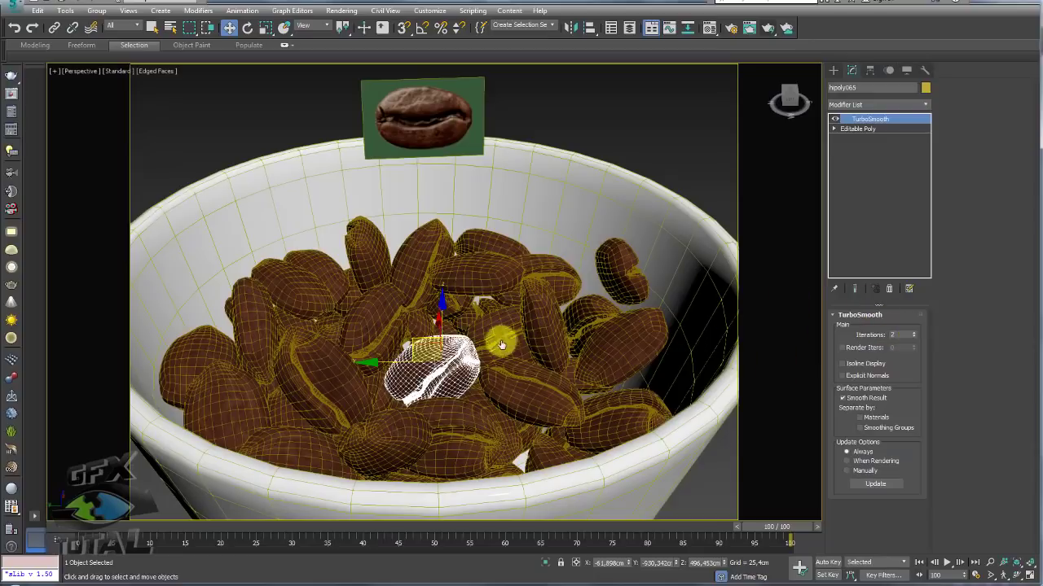
{"action": "left_click", "coordinate": [913, 338]}
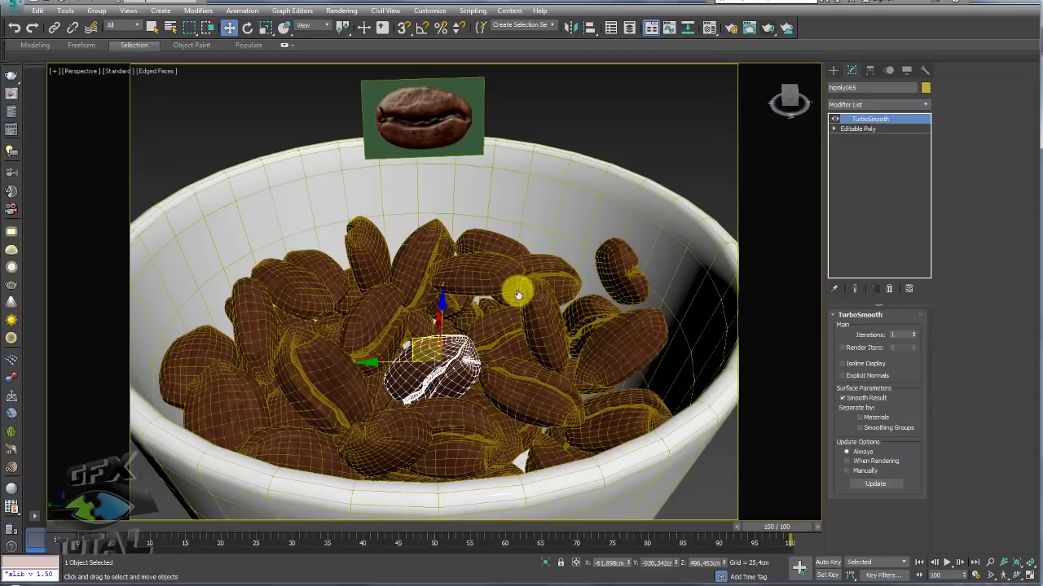
Step: Move stray bean hipoly071 down-left into the pile and rotate it to lie naturally
{"action": "left_click", "coordinate": [656, 267]}
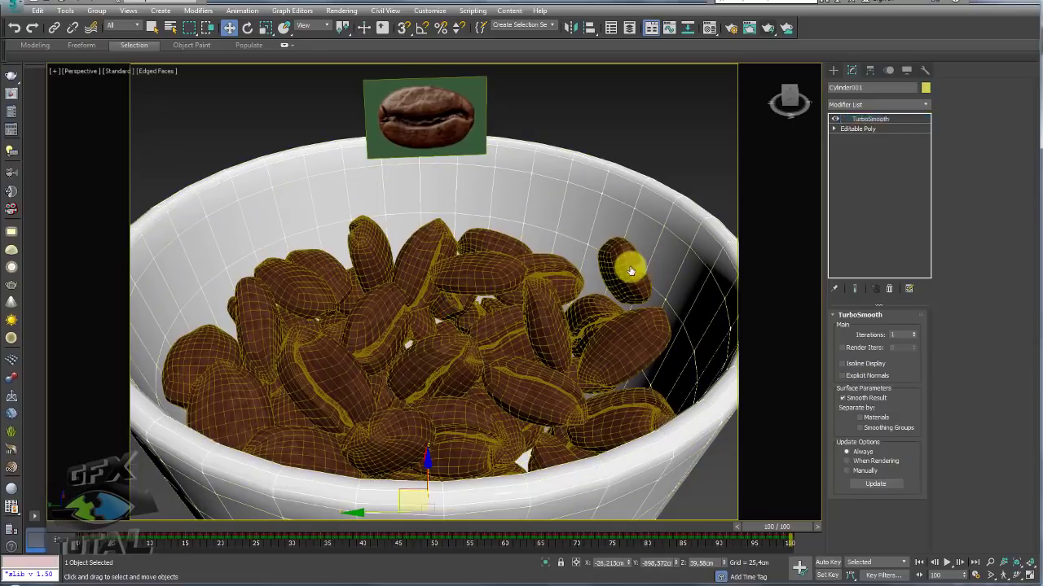
{"action": "left_click", "coordinate": [631, 271]}
{"action": "left_click_drag", "start_coordinate": [585, 268], "coordinate": [568, 278]}
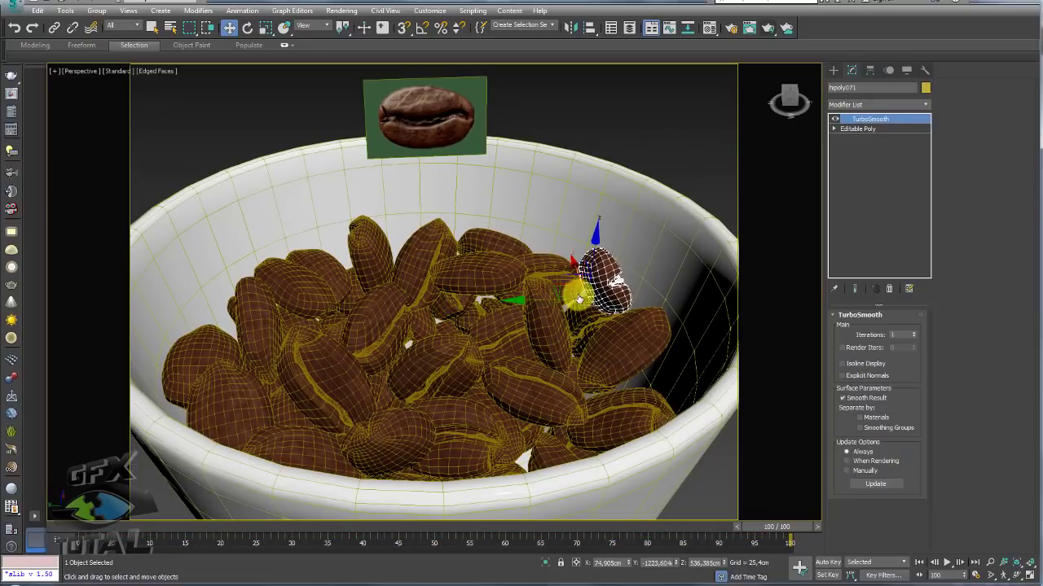
{"action": "key", "text": "e"}
{"action": "left_click_drag", "start_coordinate": [572, 291], "coordinate": [533, 316]}
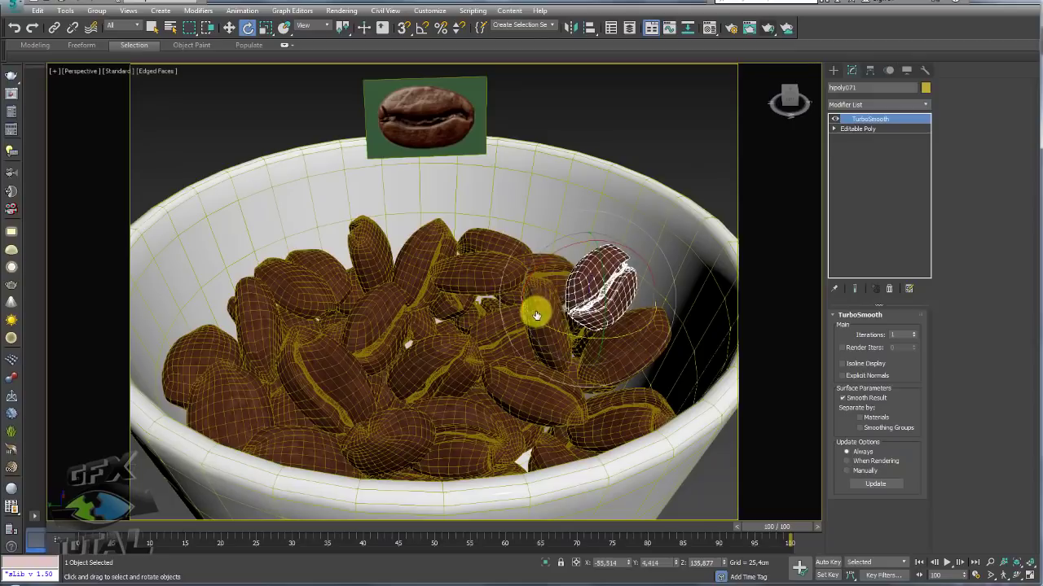
{"action": "left_click", "coordinate": [706, 72]}
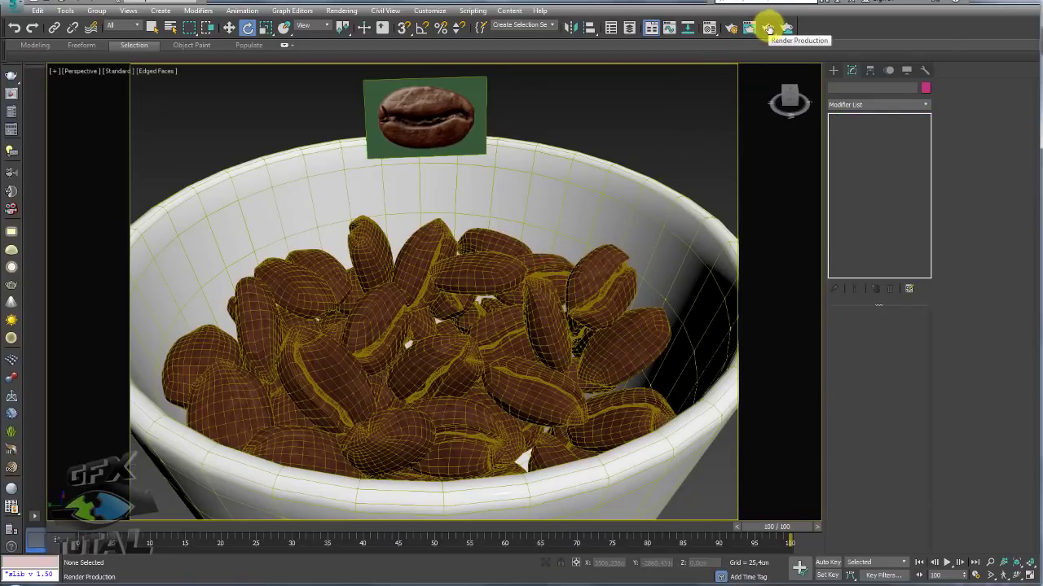
Step: Render a 640×480 V-Ray test of the white cup of beans, then select a bean
{"action": "left_click", "coordinate": [768, 29]}
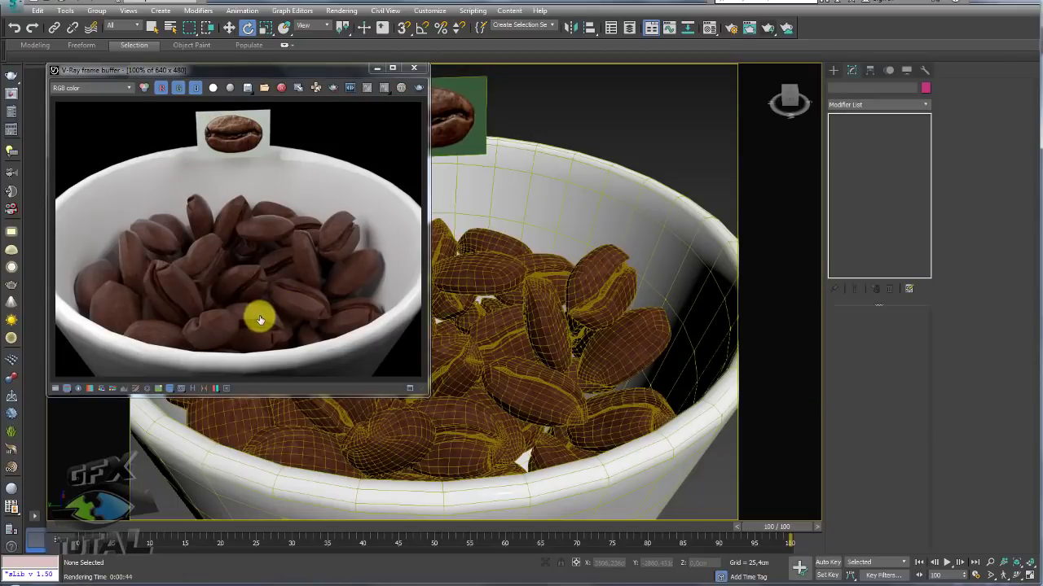
{"action": "left_click", "coordinate": [527, 391]}
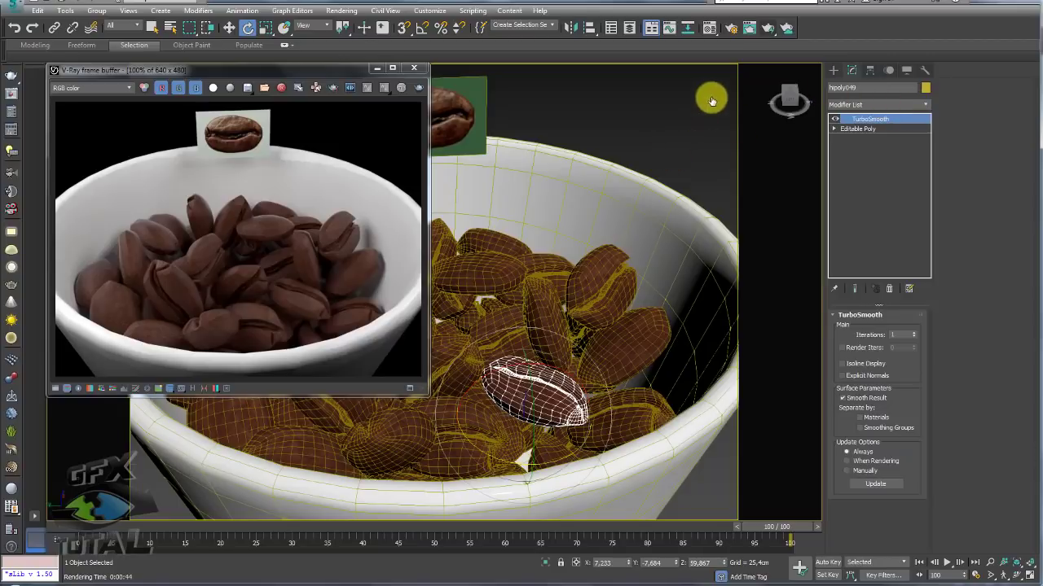
Step: In the bean material's reflection Falloff map, tweak the Mix Curve and set the front colour to black
{"action": "left_click", "coordinate": [708, 28]}
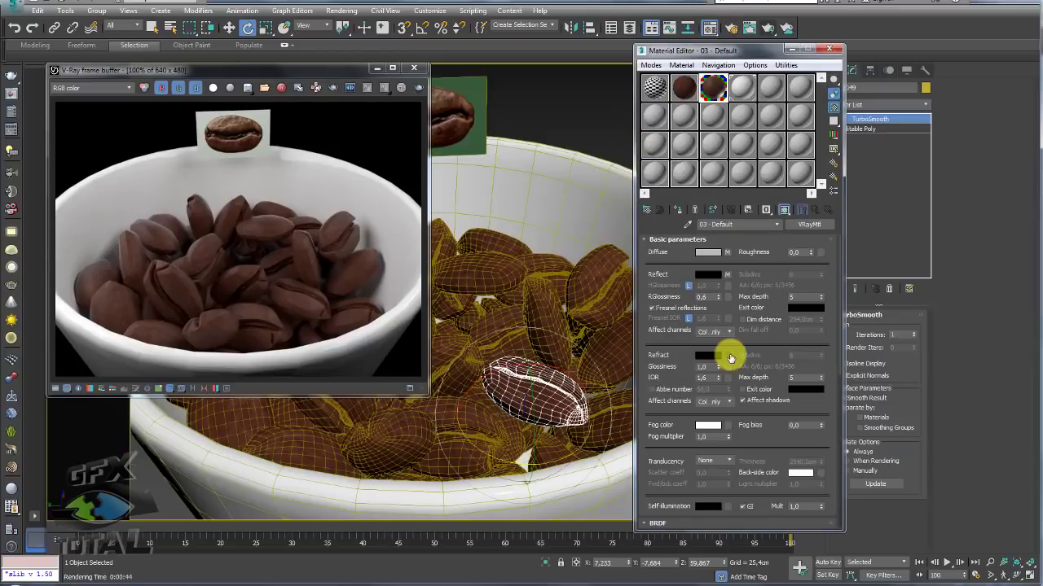
{"action": "left_click", "coordinate": [728, 275]}
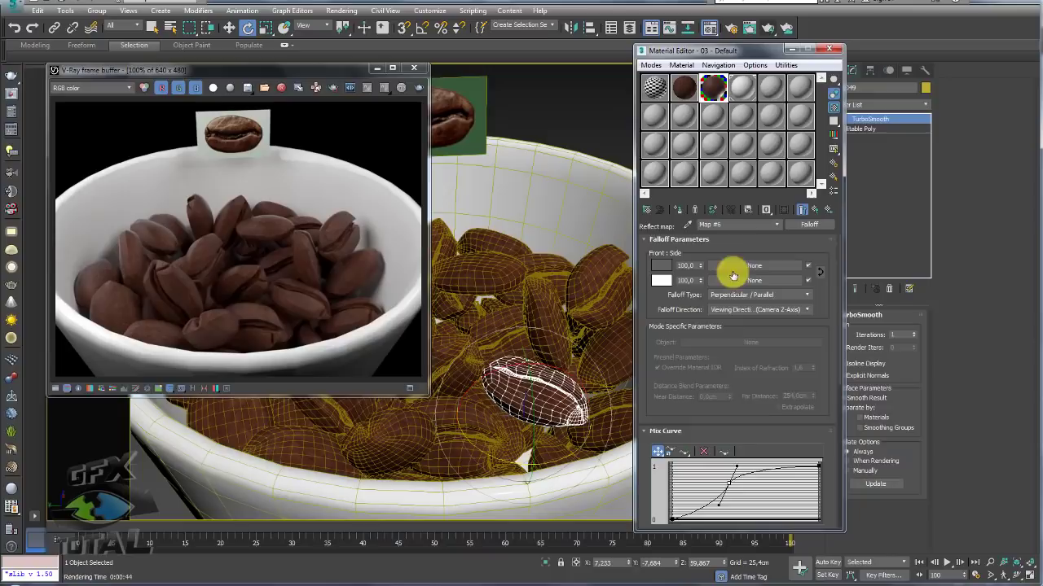
{"action": "left_click", "coordinate": [762, 432]}
{"action": "left_click", "coordinate": [752, 431]}
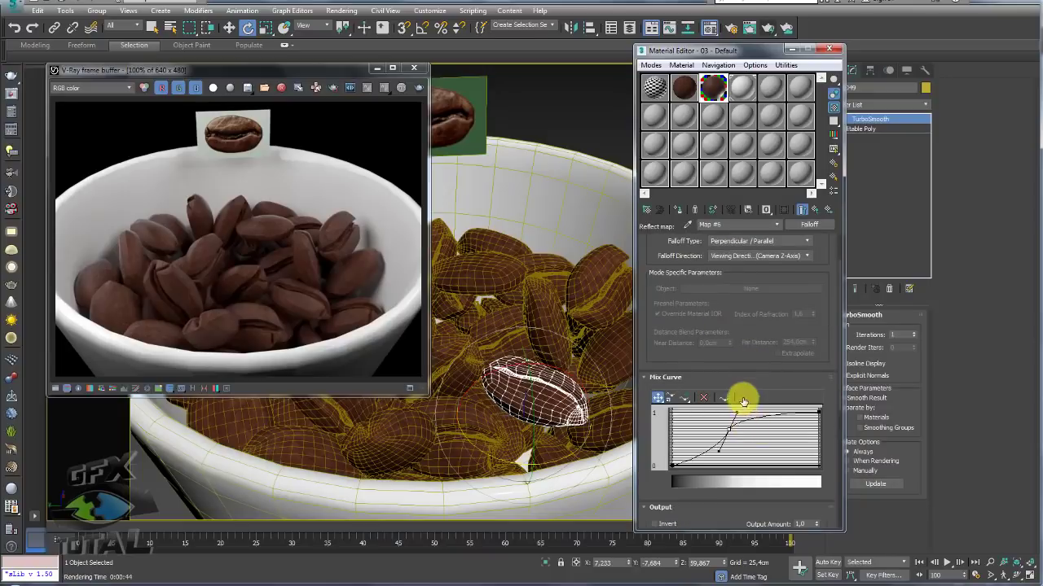
{"action": "scroll", "coordinate": [735, 383], "scroll_direction": "down", "scroll_amount": 2}
{"action": "mouse_move", "coordinate": [726, 383]}
{"action": "left_mouse_down"}
{"action": "mouse_move", "coordinate": [731, 394]}
{"action": "mouse_move", "coordinate": [742, 389]}
{"action": "left_mouse_up"}
{"action": "scroll", "coordinate": [753, 310], "scroll_direction": "up", "scroll_amount": 1}
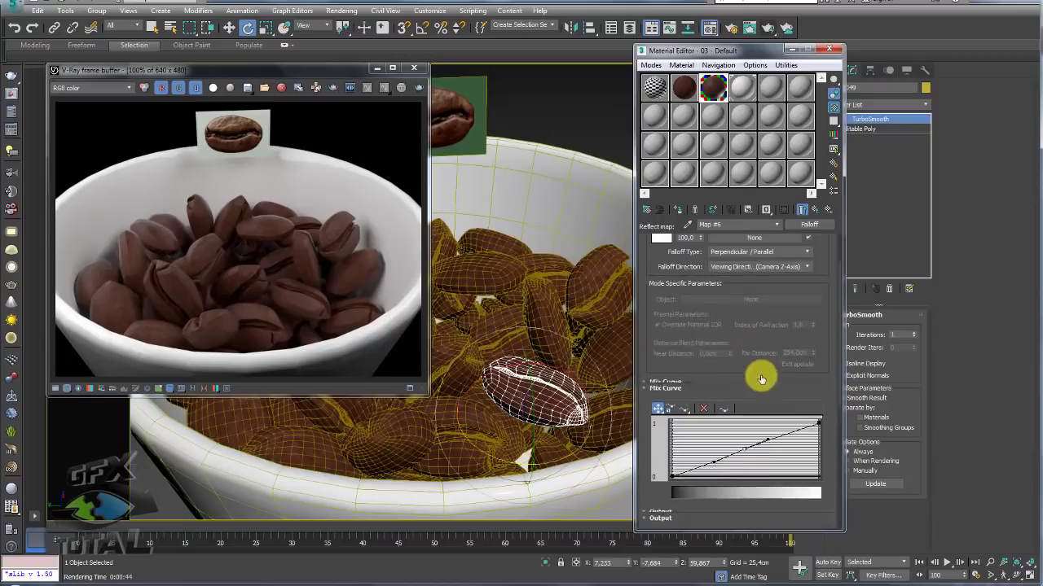
{"action": "scroll", "coordinate": [741, 301], "scroll_direction": "up", "scroll_amount": 1}
{"action": "left_click", "coordinate": [662, 269]}
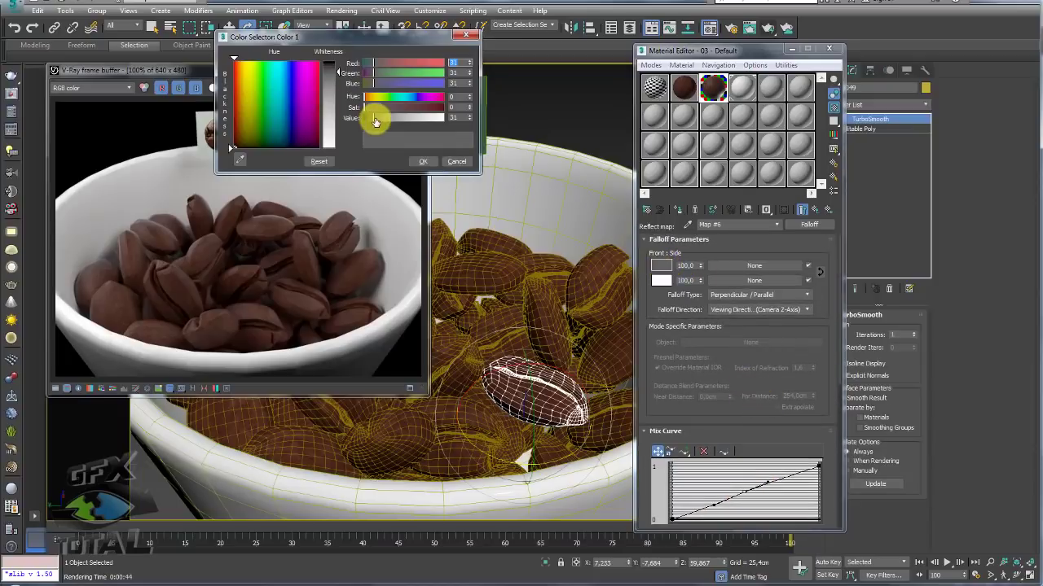
{"action": "left_click_drag", "start_coordinate": [375, 121], "coordinate": [358, 122]}
{"action": "left_click", "coordinate": [421, 160]}
Step: Raise the bean material's reflection glossiness to 0,7 and view an enlarged material preview
{"action": "left_click", "coordinate": [815, 209]}
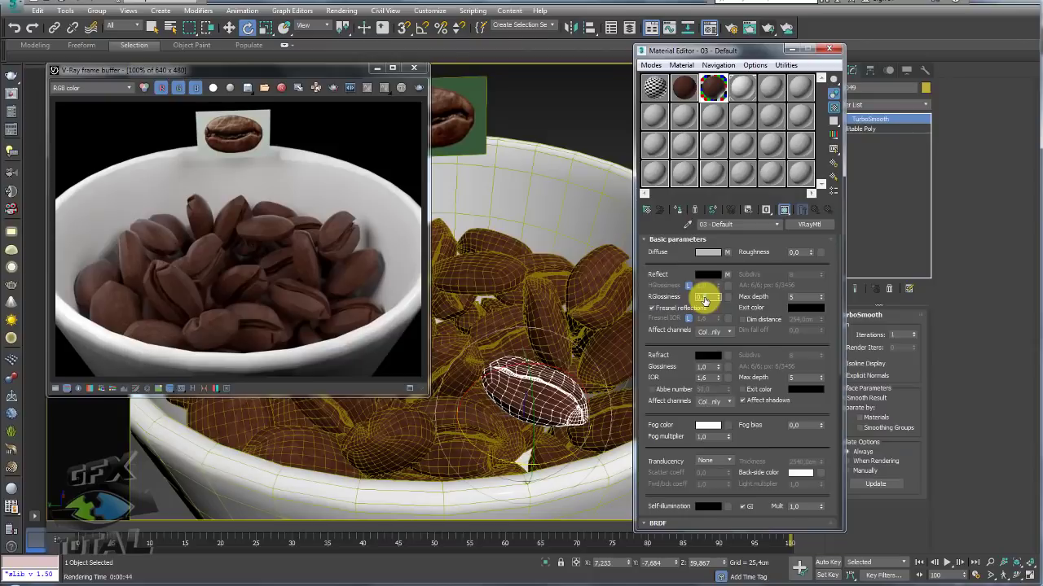
{"action": "type", "text": "0,7"}
{"action": "key", "text": "Return"}
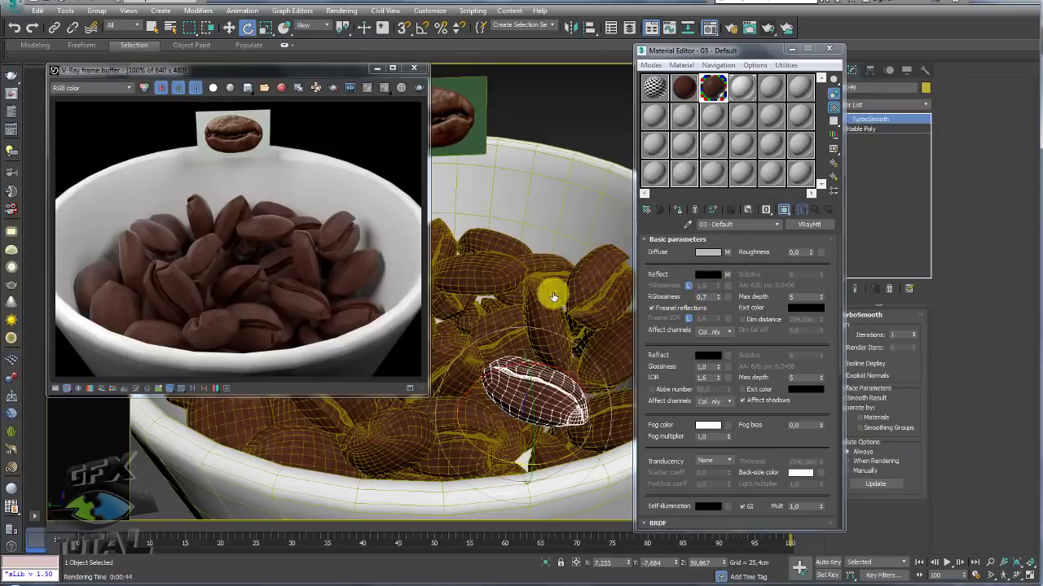
{"action": "double_click", "coordinate": [712, 85]}
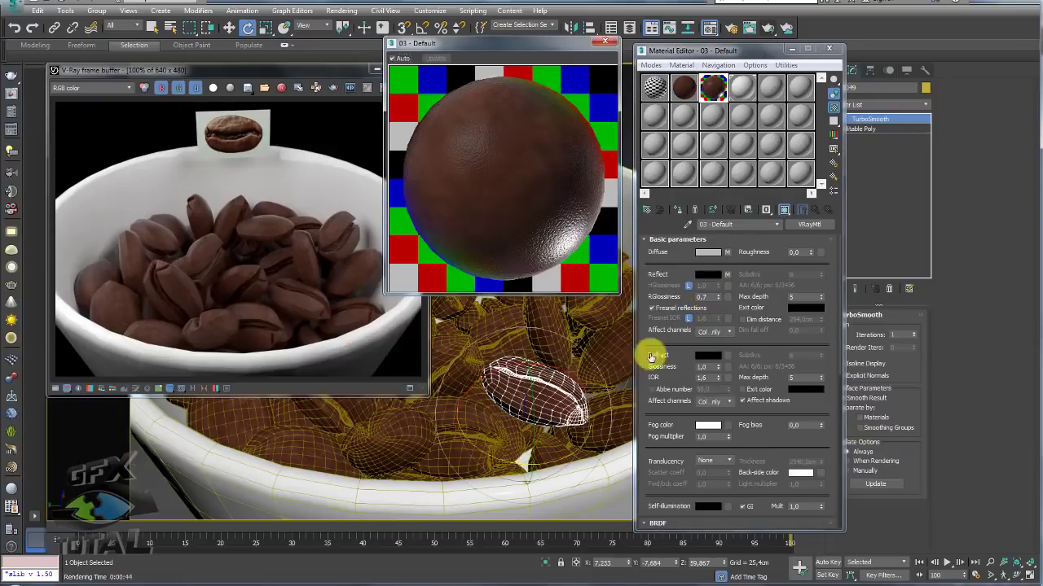
{"action": "scroll", "coordinate": [807, 383], "scroll_direction": "down", "scroll_amount": 2}
{"action": "scroll", "coordinate": [807, 345], "scroll_direction": "down", "scroll_amount": 3}
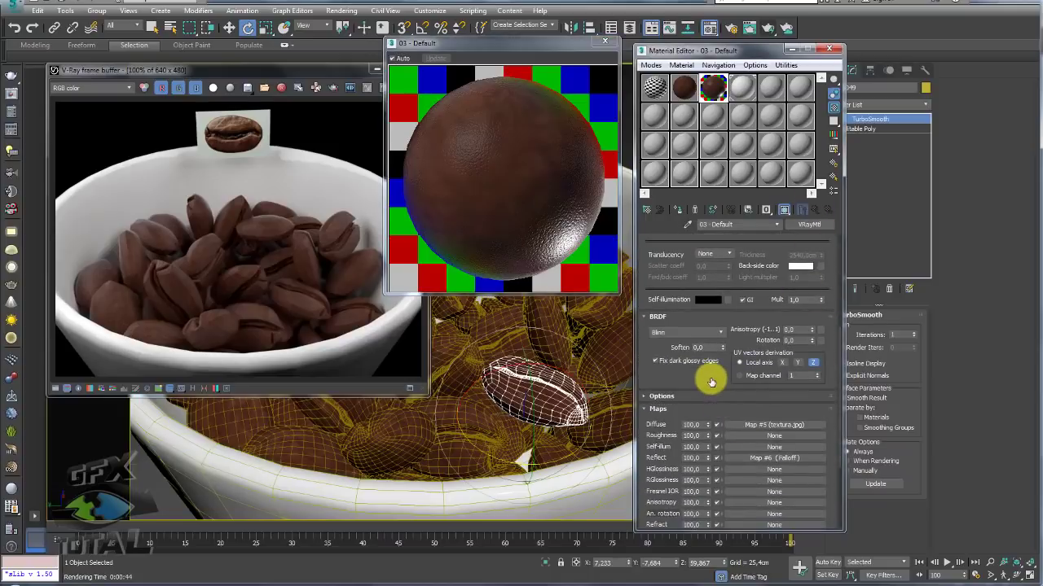
{"action": "left_click_drag", "start_coordinate": [711, 381], "coordinate": [704, 296]}
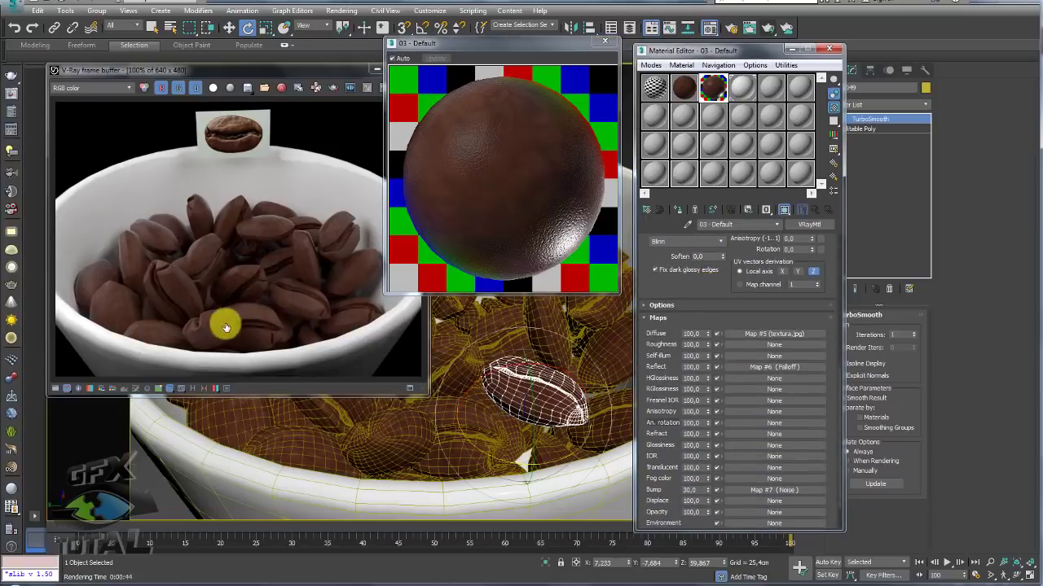
Step: Give the Noise bump map a size of 5,0 and a black Color #1
{"action": "left_click", "coordinate": [748, 491]}
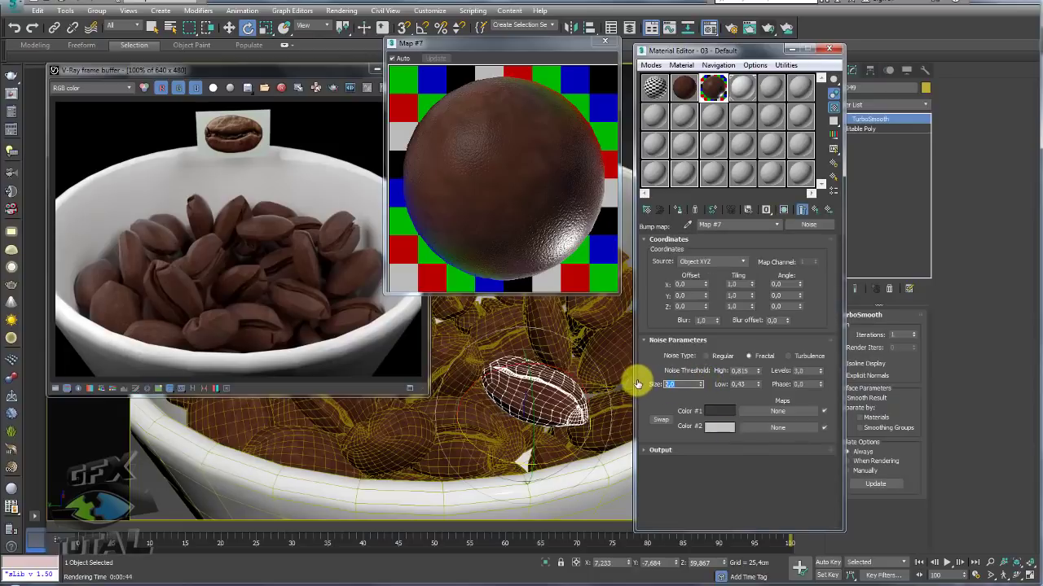
{"action": "key", "text": "Return"}
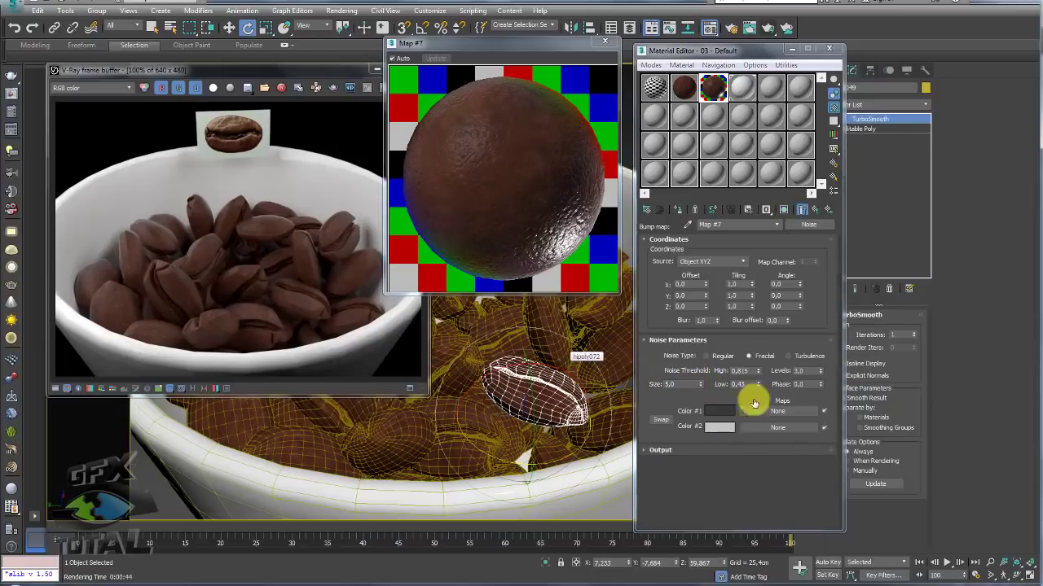
{"action": "left_click", "coordinate": [720, 411]}
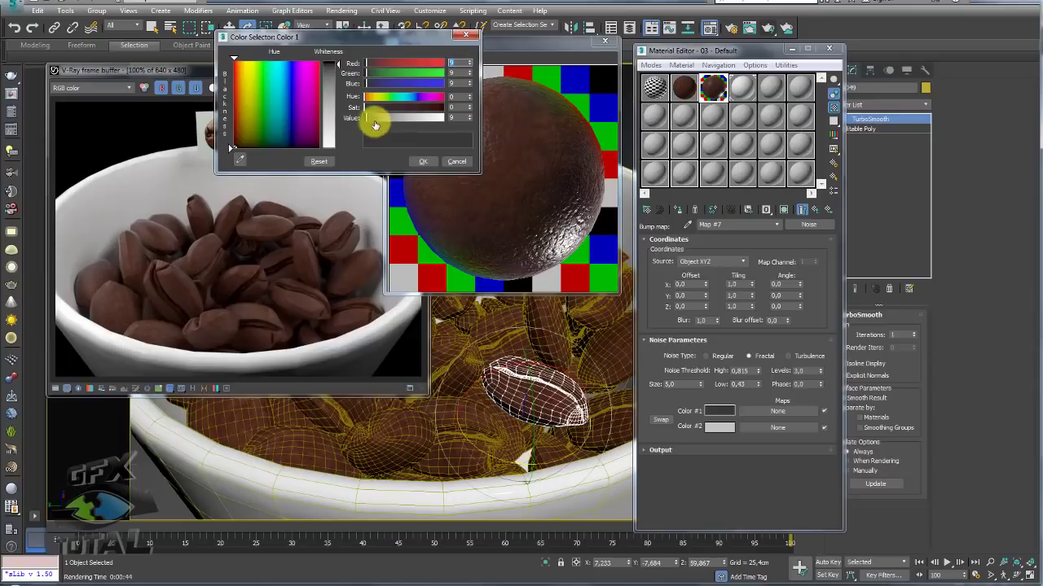
{"action": "left_click_drag", "start_coordinate": [366, 117], "coordinate": [362, 117]}
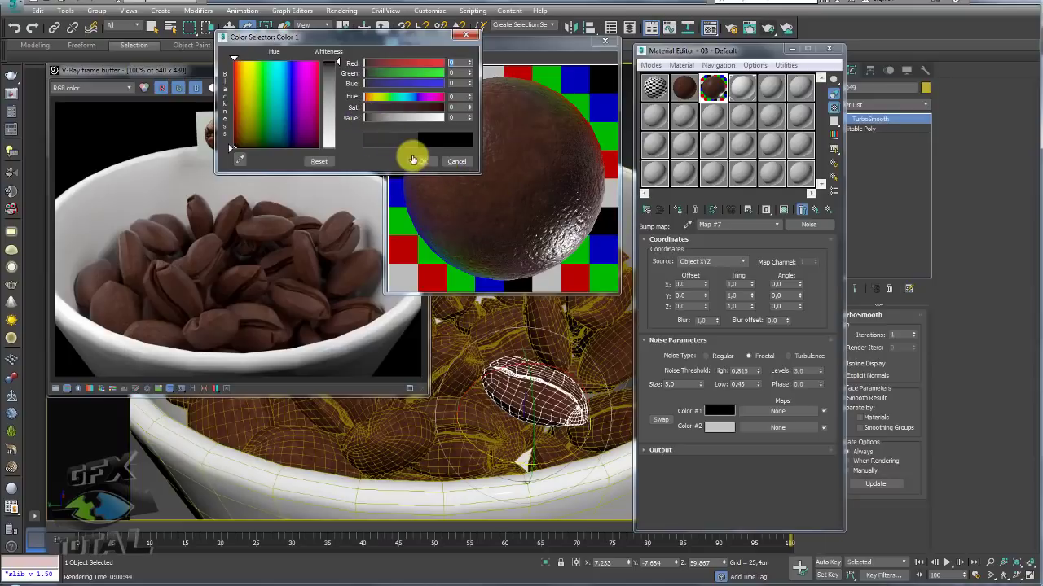
{"action": "left_click", "coordinate": [413, 160]}
Step: Make the noise Color #2 near white and render the scene again
{"action": "left_click", "coordinate": [714, 422]}
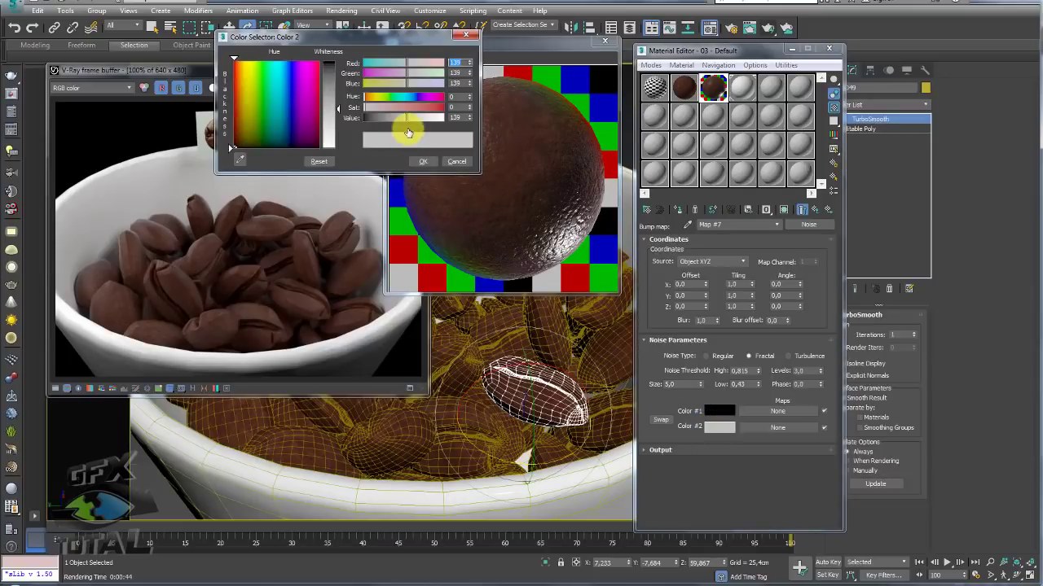
{"action": "left_click_drag", "start_coordinate": [422, 125], "coordinate": [428, 116]}
{"action": "left_click", "coordinate": [423, 161]}
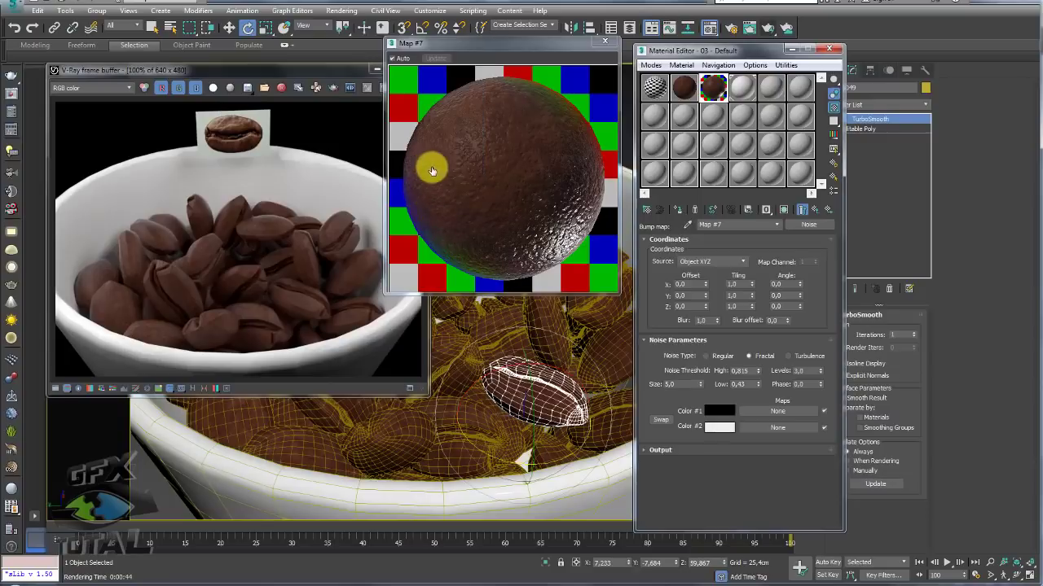
{"action": "left_click", "coordinate": [778, 31]}
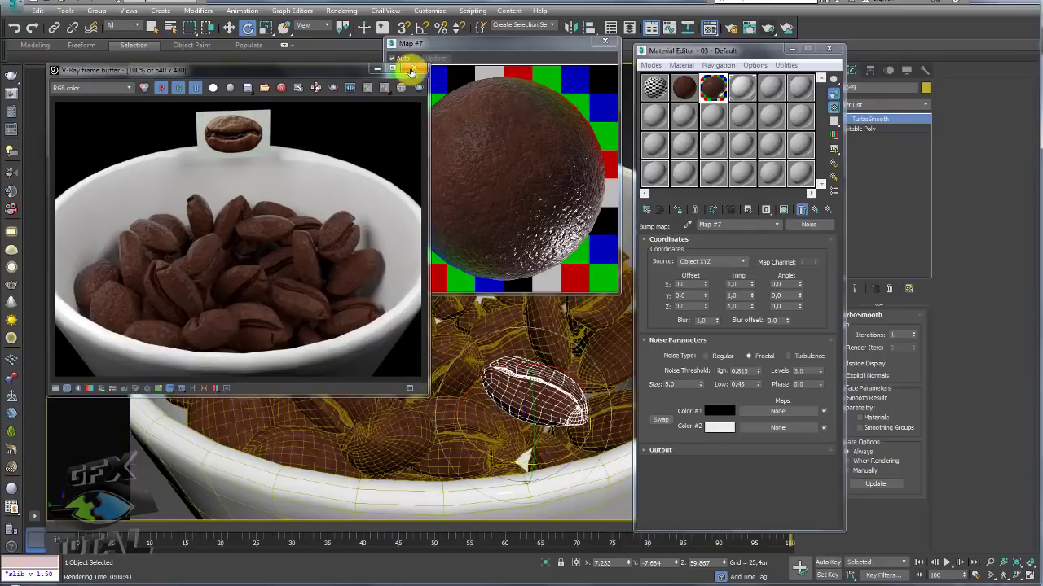
Step: Close the render window, enlarged preview and Material Editor, then look down into the cup
{"action": "left_click", "coordinate": [414, 68]}
{"action": "left_click", "coordinate": [605, 40]}
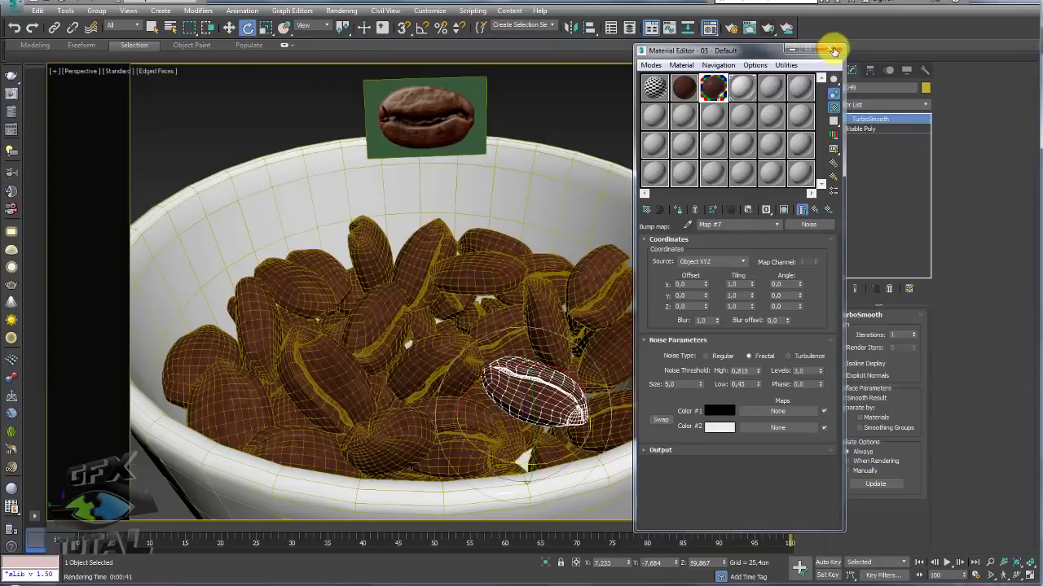
{"action": "left_click", "coordinate": [829, 49]}
{"action": "scroll", "coordinate": [496, 246], "scroll_direction": "down", "scroll_amount": 5}
{"action": "mouse_move", "coordinate": [496, 252]}
{"action": "middle_mouse_down", "text": "alt"}
{"action": "mouse_move", "coordinate": [515, 313]}
{"action": "mouse_move", "coordinate": [507, 354]}
{"action": "mouse_move", "coordinate": [462, 316]}
{"action": "middle_mouse_up", "text": "alt"}
Step: Set TurboSmooth iterations to 2 on two more individual coffee beans
{"action": "left_click", "coordinate": [427, 305]}
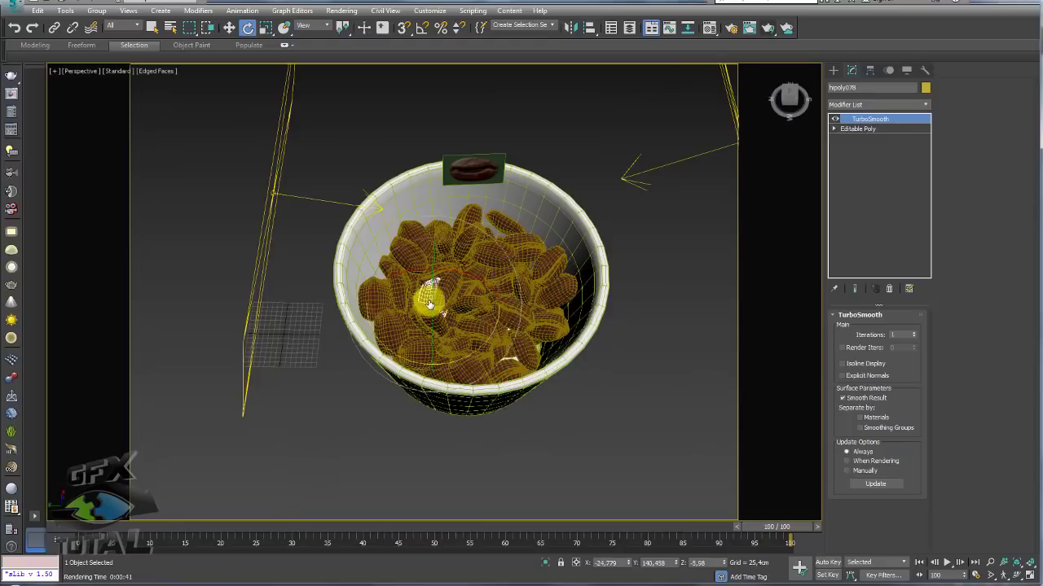
{"action": "scroll", "coordinate": [430, 302], "scroll_direction": "up", "scroll_amount": 5}
{"action": "scroll", "coordinate": [433, 296], "scroll_direction": "up", "scroll_amount": 4}
{"action": "left_click", "coordinate": [503, 244]}
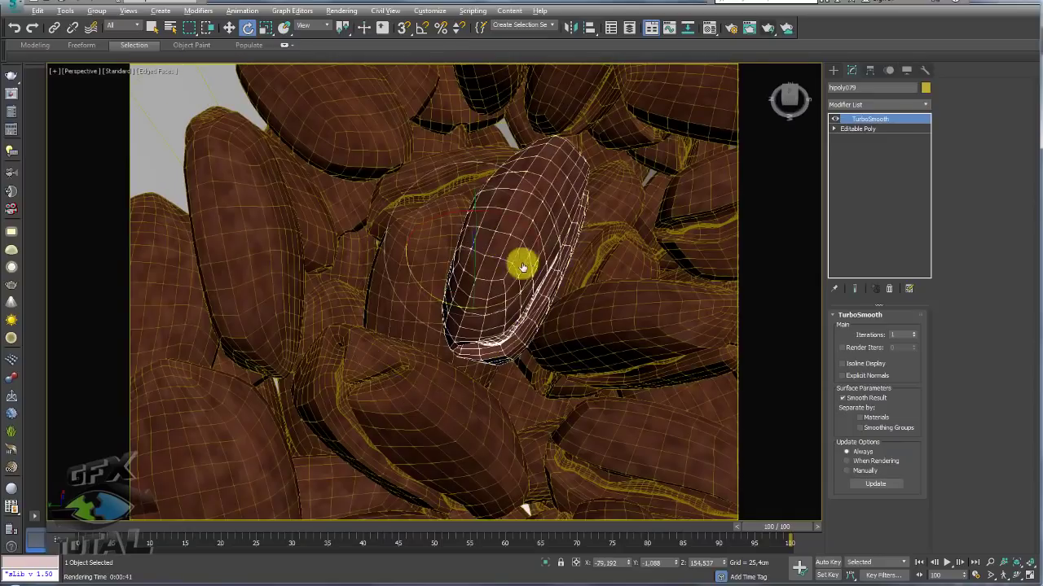
{"action": "mouse_move", "coordinate": [521, 203]}
{"action": "middle_mouse_down", "text": "alt"}
{"action": "mouse_move", "coordinate": [495, 228]}
{"action": "mouse_move", "coordinate": [482, 221]}
{"action": "mouse_move", "coordinate": [594, 231]}
{"action": "middle_mouse_up", "text": "alt"}
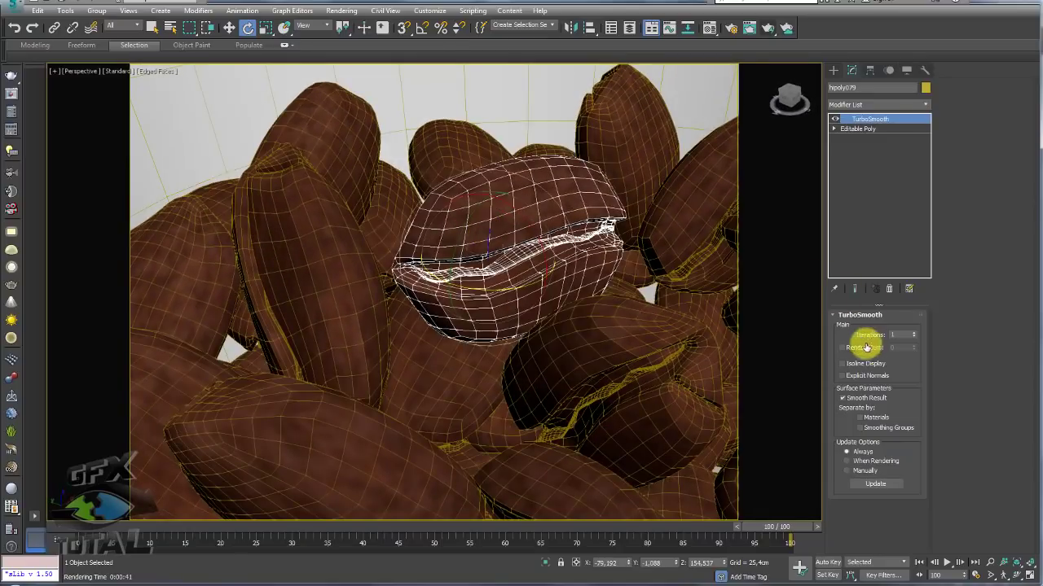
{"action": "left_click", "coordinate": [914, 332]}
{"action": "scroll", "coordinate": [538, 277], "scroll_direction": "down", "scroll_amount": 6}
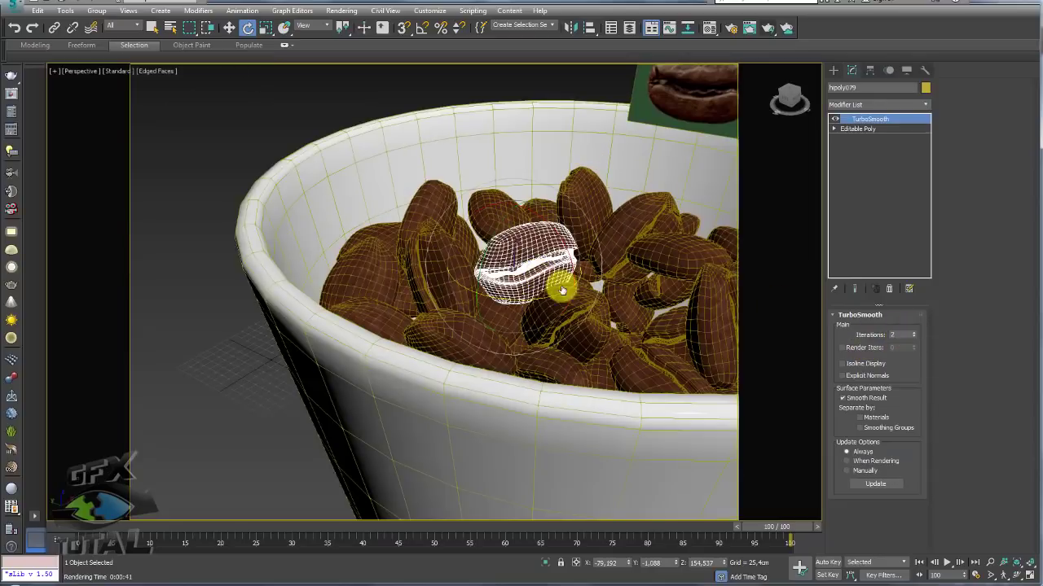
{"action": "left_click", "coordinate": [598, 327]}
{"action": "left_click", "coordinate": [913, 331]}
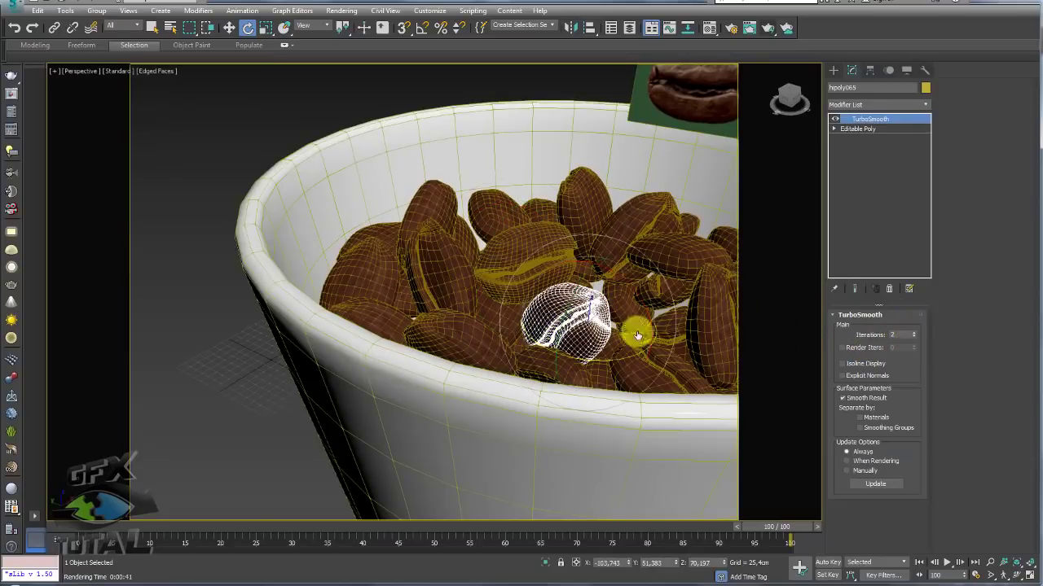
Step: Select all 89 coffee beans at once with Ctrl+Q
{"action": "scroll", "coordinate": [633, 333], "scroll_direction": "down", "scroll_amount": 3}
{"action": "scroll", "coordinate": [595, 343], "scroll_direction": "down", "scroll_amount": 3}
{"action": "scroll", "coordinate": [596, 342], "scroll_direction": "down", "scroll_amount": 2}
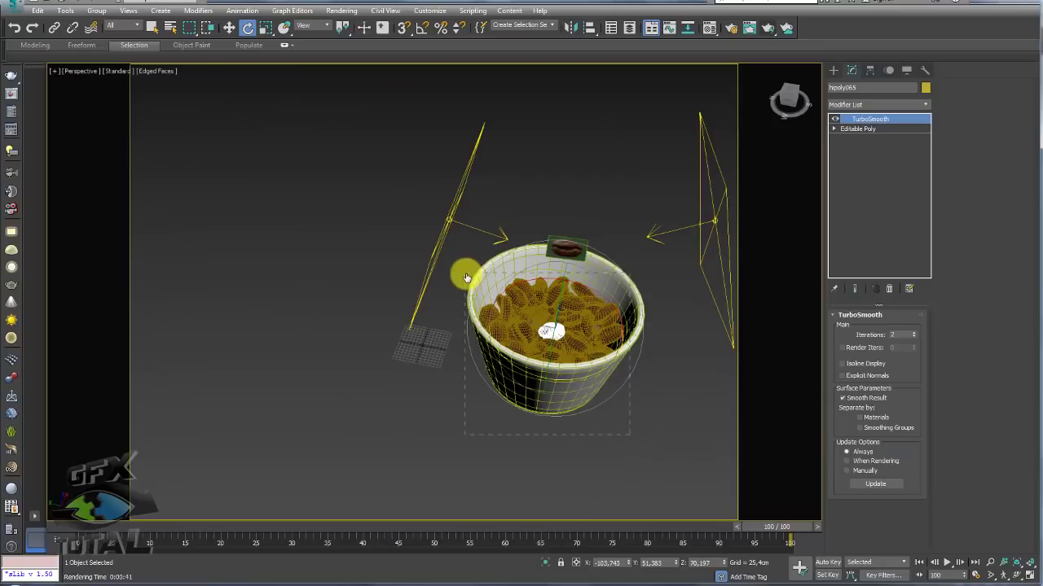
{"action": "key", "text": "ctrl+q"}
{"action": "scroll", "coordinate": [562, 293], "scroll_direction": "up", "scroll_amount": 4}
Step: Remove the unwanted Cap Holes modifier from the selected beans
{"action": "scroll", "coordinate": [552, 288], "scroll_direction": "up", "scroll_amount": 3}
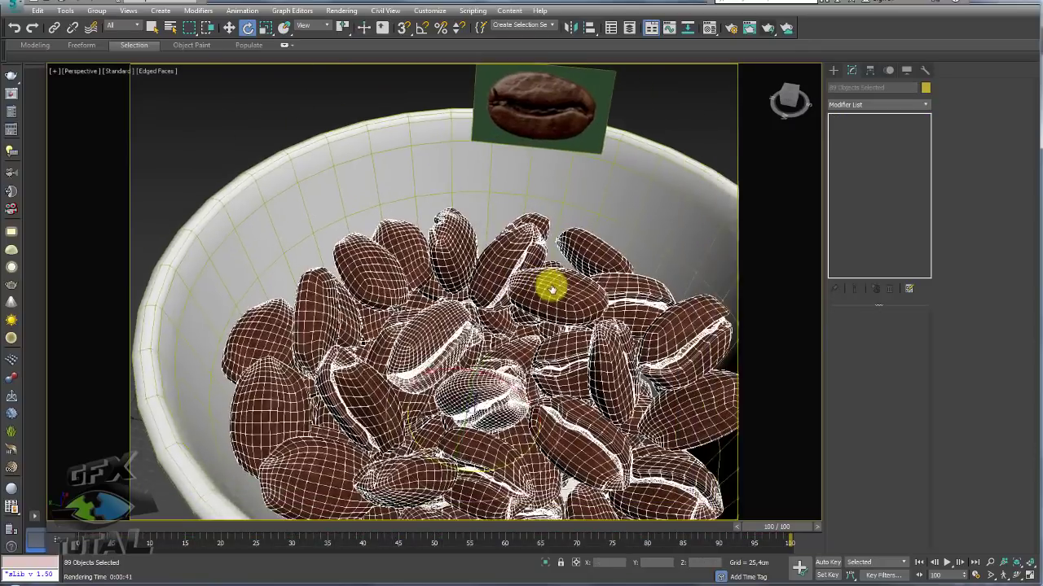
{"action": "scroll", "coordinate": [562, 284], "scroll_direction": "down", "scroll_amount": 4}
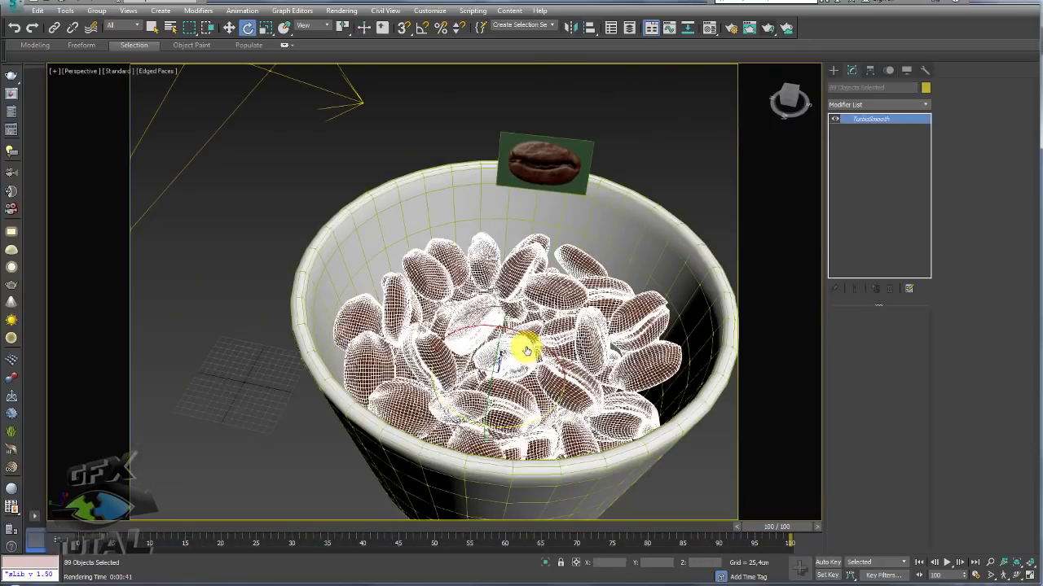
{"action": "scroll", "coordinate": [586, 308], "scroll_direction": "up", "scroll_amount": 3}
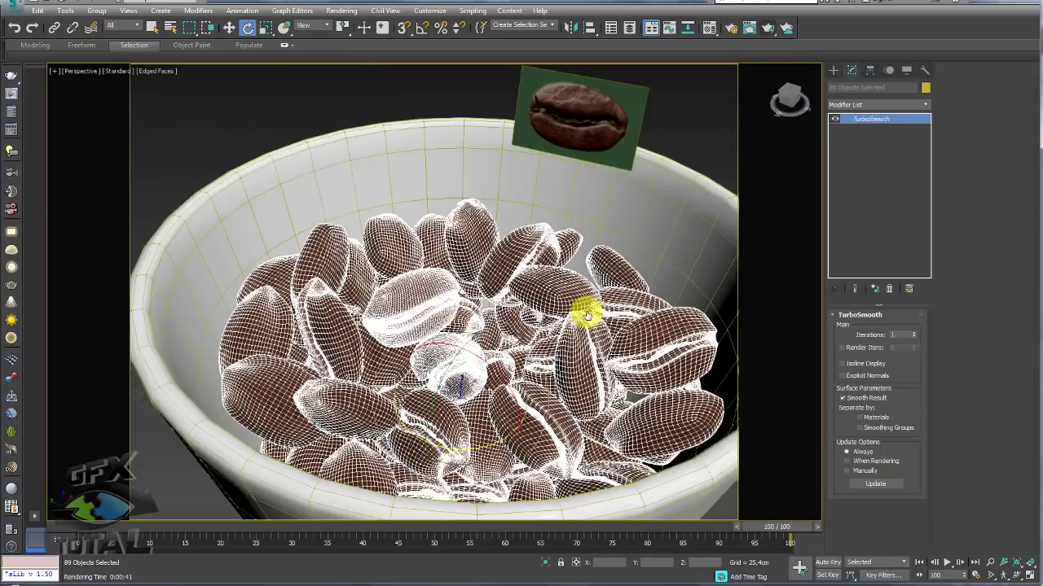
{"action": "left_click", "coordinate": [921, 104]}
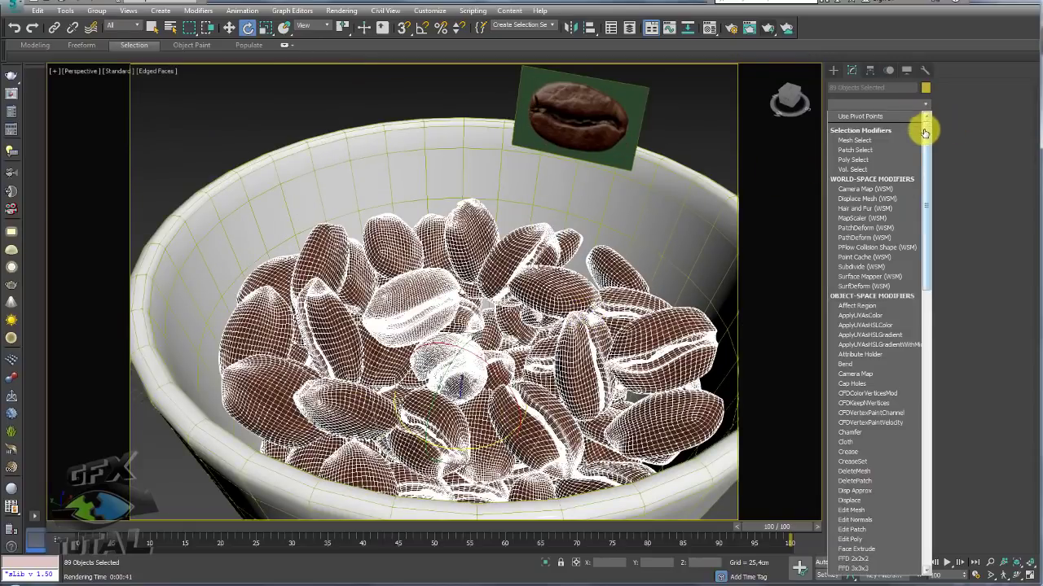
{"action": "left_click_drag", "start_coordinate": [923, 128], "coordinate": [921, 210]}
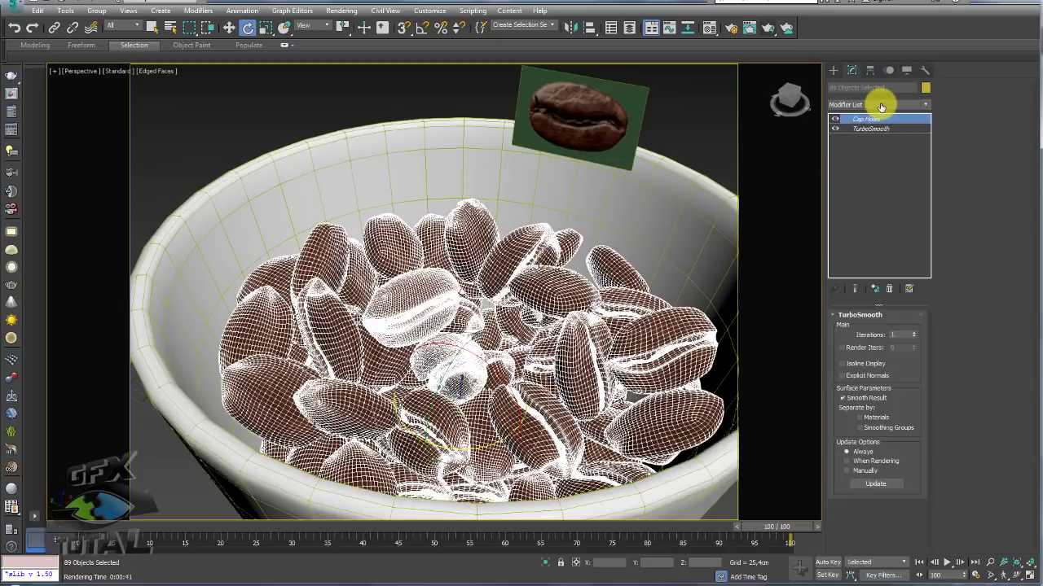
{"action": "left_click", "coordinate": [890, 285]}
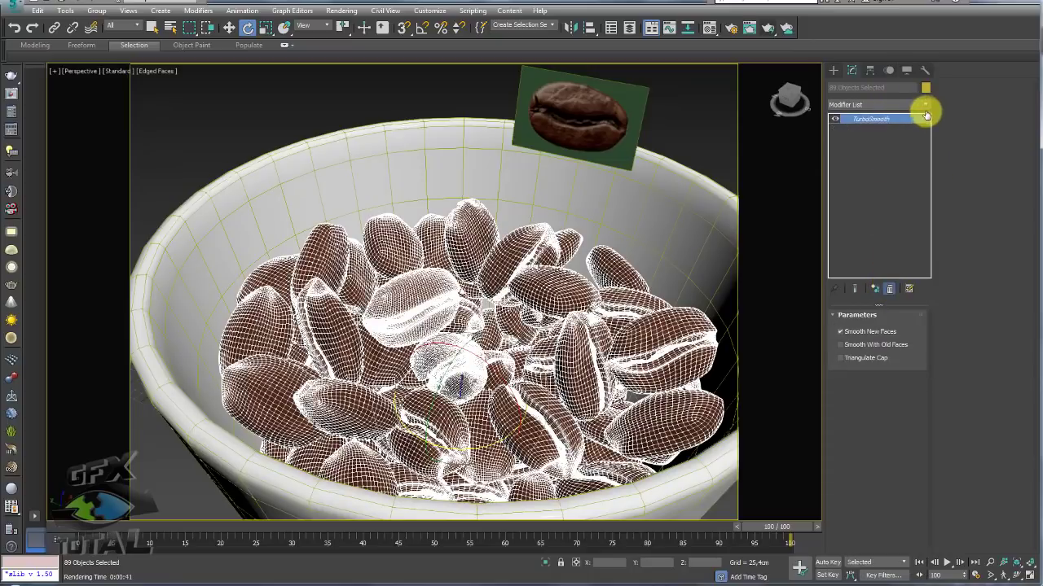
Step: Add a fractal Noise modifier with scale 30 and strengths of about 2.8, 4.1 and 7.1 cm
{"action": "left_click", "coordinate": [926, 106]}
{"action": "scroll", "coordinate": [889, 179], "scroll_direction": "down", "scroll_amount": 10}
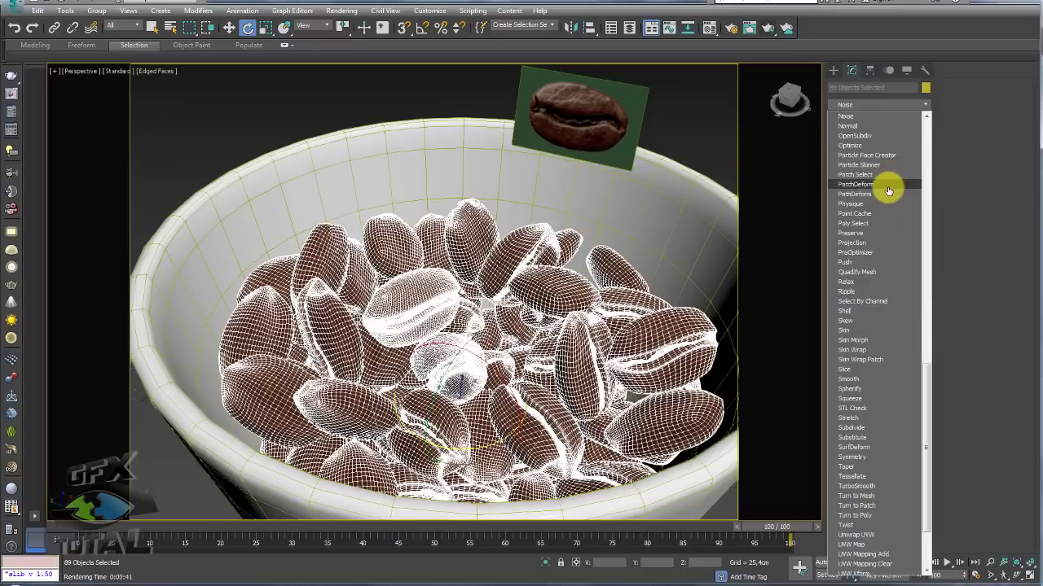
{"action": "left_click", "coordinate": [847, 116]}
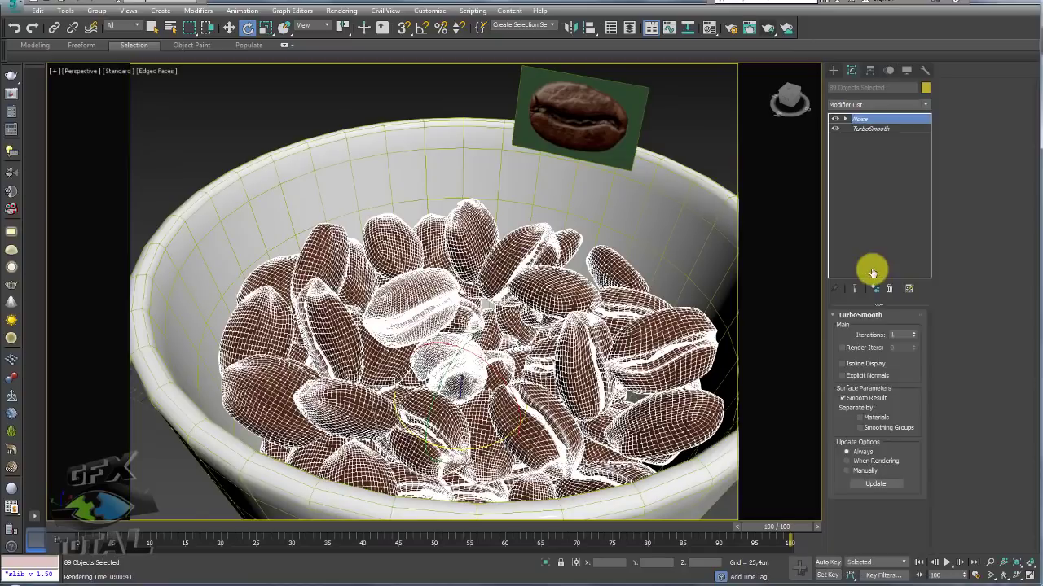
{"action": "left_click", "coordinate": [894, 365]}
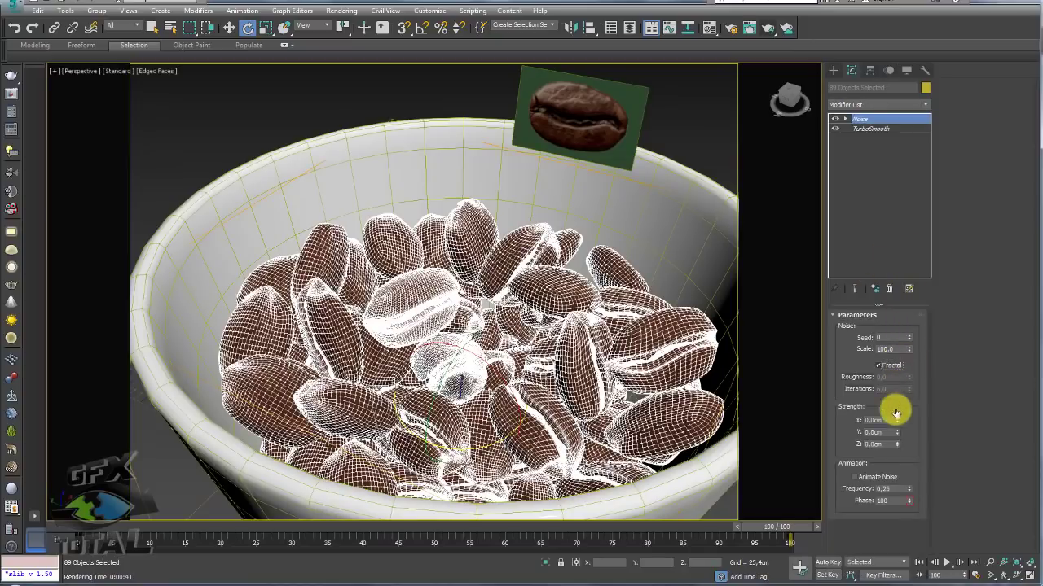
{"action": "mouse_move", "coordinate": [899, 421]}
{"action": "left_mouse_down"}
{"action": "mouse_move", "coordinate": [899, 404]}
{"action": "mouse_move", "coordinate": [903, 447]}
{"action": "mouse_move", "coordinate": [896, 318]}
{"action": "left_mouse_up"}
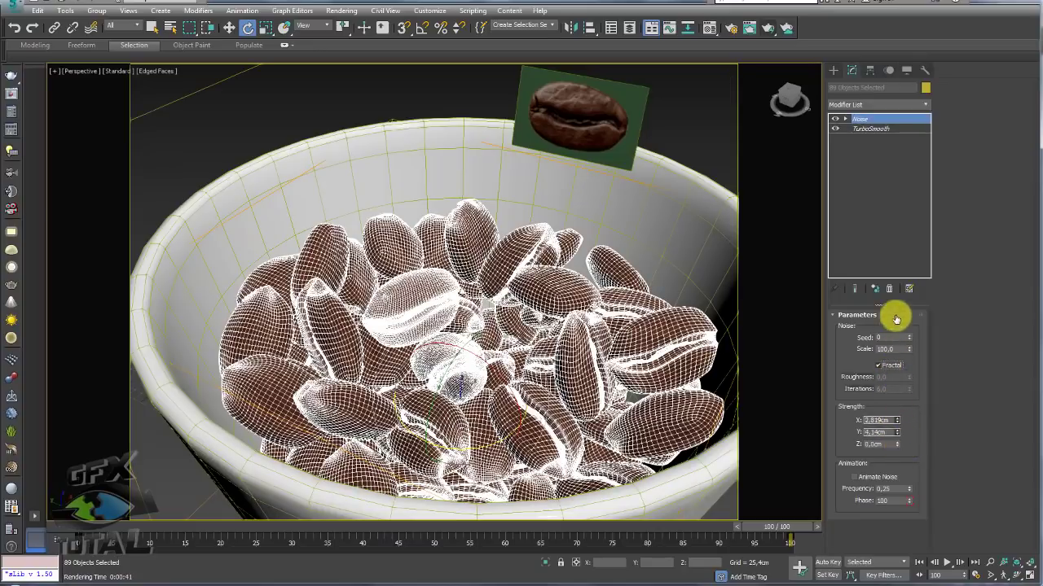
{"action": "left_click_drag", "start_coordinate": [896, 444], "coordinate": [897, 381]}
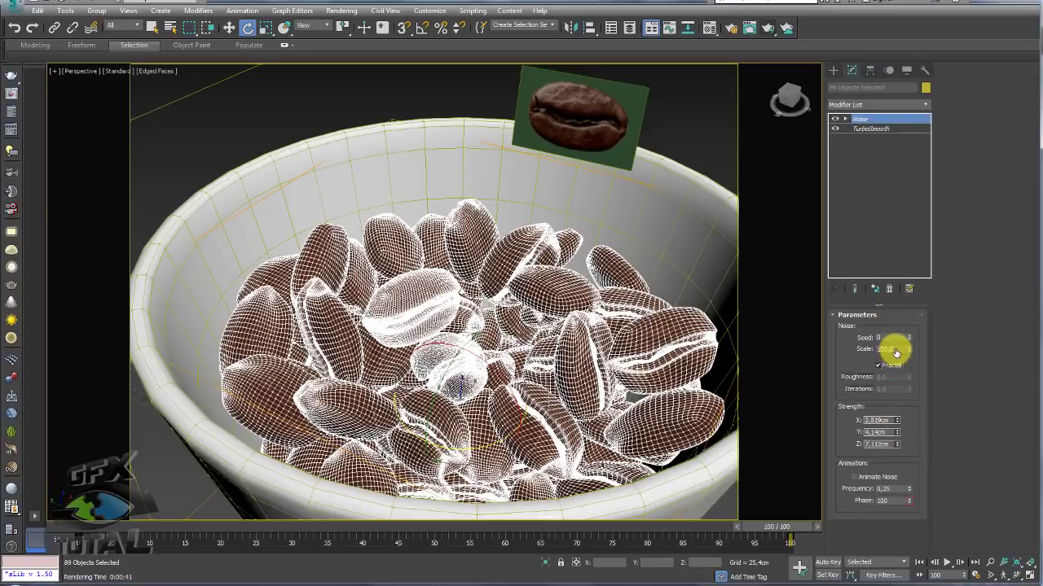
{"action": "left_click", "coordinate": [878, 364]}
{"action": "type", "text": "30"}
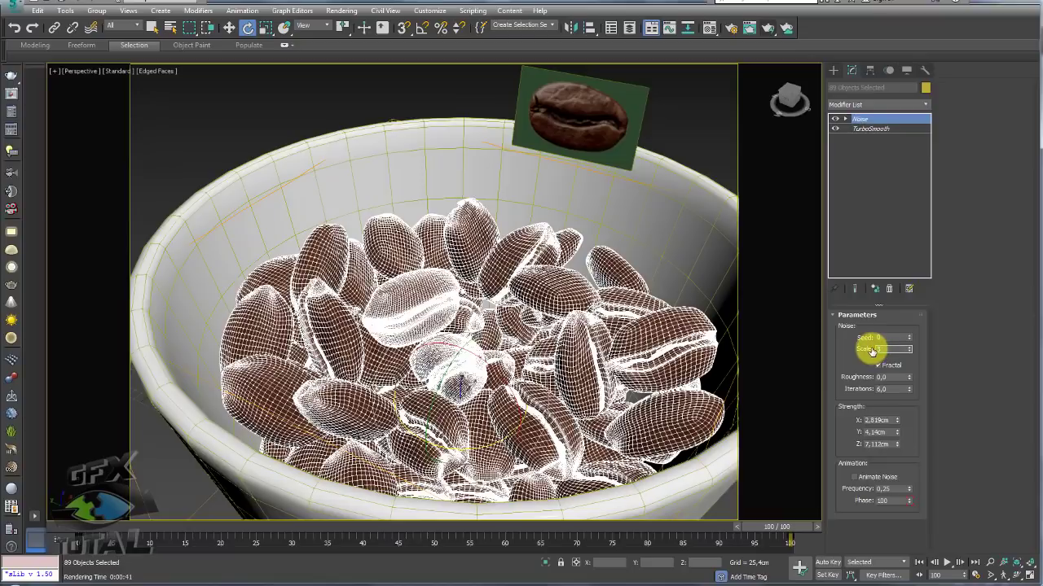
{"action": "key", "text": "Return"}
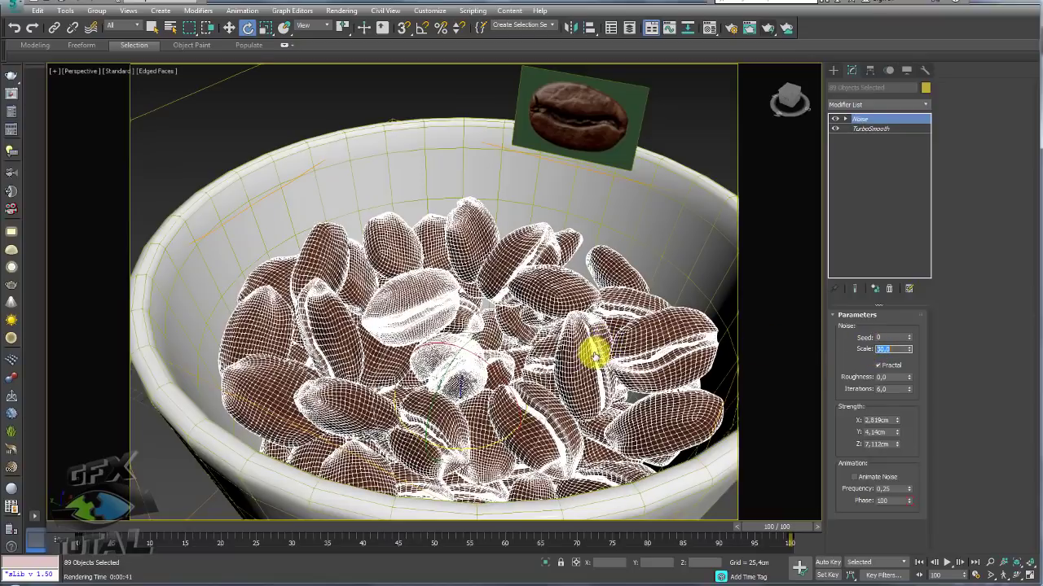
Step: Orbit to a lower view of the cup and render the scene
{"action": "scroll", "coordinate": [598, 350], "scroll_direction": "down", "scroll_amount": 1}
{"action": "scroll", "coordinate": [592, 347], "scroll_direction": "down", "scroll_amount": 2}
{"action": "scroll", "coordinate": [586, 344], "scroll_direction": "down", "scroll_amount": 2}
{"action": "scroll", "coordinate": [588, 350], "scroll_direction": "down", "scroll_amount": 3}
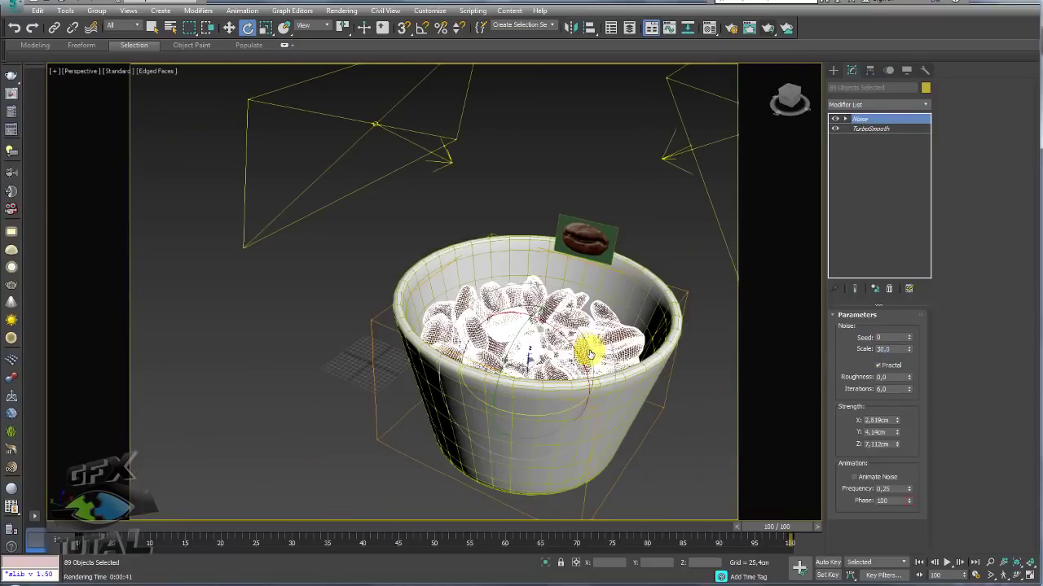
{"action": "mouse_move", "coordinate": [582, 344]}
{"action": "middle_mouse_down", "text": "alt"}
{"action": "mouse_move", "coordinate": [570, 356]}
{"action": "mouse_move", "coordinate": [570, 326]}
{"action": "middle_mouse_up", "text": "alt"}
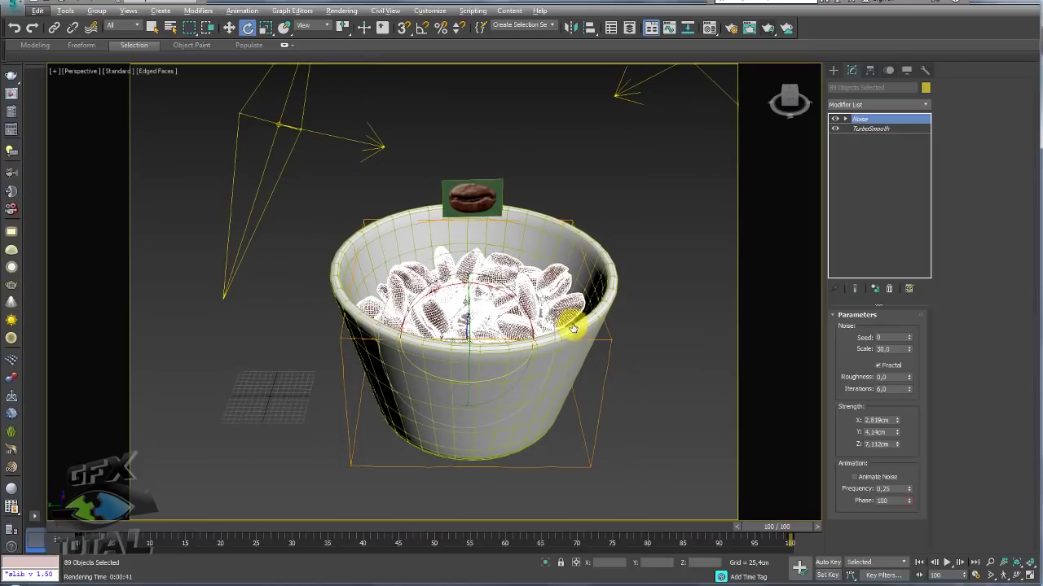
{"action": "left_click", "coordinate": [766, 28]}
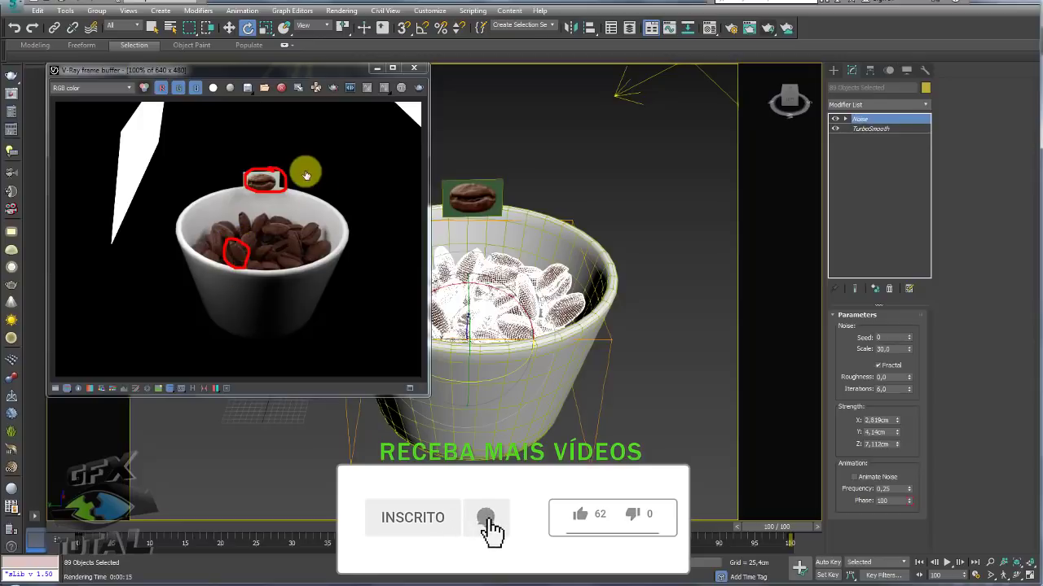
Step: Close the V-Ray frame buffer and zoom and orbit the viewport onto the beans
{"action": "left_click", "coordinate": [424, 74]}
{"action": "scroll", "coordinate": [468, 257], "scroll_direction": "up", "scroll_amount": 3}
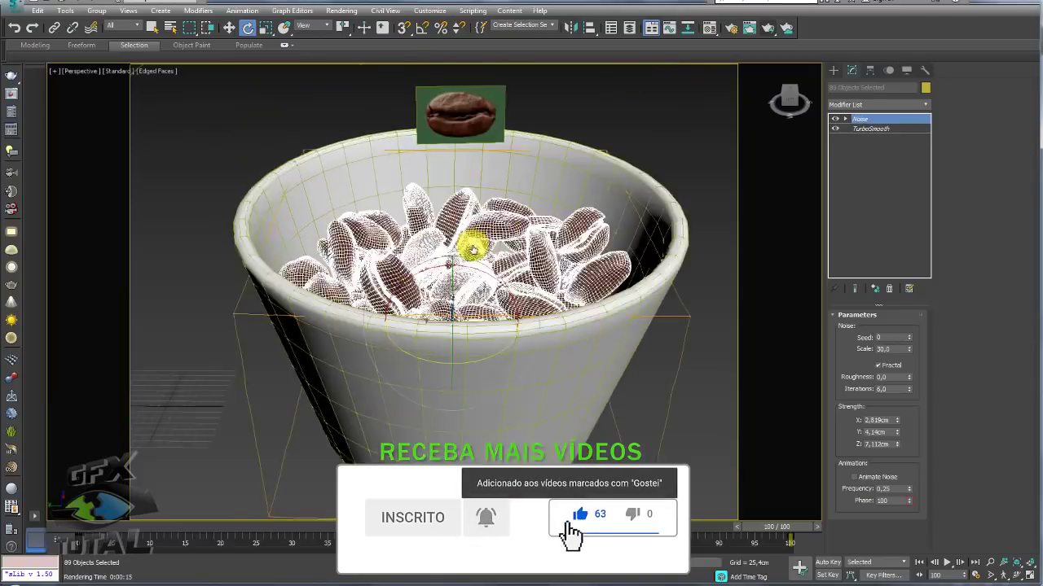
{"action": "scroll", "coordinate": [475, 243], "scroll_direction": "up", "scroll_amount": 4}
{"action": "scroll", "coordinate": [505, 259], "scroll_direction": "up", "scroll_amount": 3}
{"action": "mouse_move", "coordinate": [529, 273]}
{"action": "middle_mouse_down", "text": "alt"}
{"action": "mouse_move", "coordinate": [546, 204]}
{"action": "mouse_move", "coordinate": [517, 267]}
{"action": "mouse_move", "coordinate": [553, 217]}
{"action": "mouse_move", "coordinate": [407, 232]}
{"action": "mouse_move", "coordinate": [400, 268]}
{"action": "mouse_move", "coordinate": [391, 209]}
{"action": "mouse_move", "coordinate": [397, 255]}
{"action": "middle_mouse_up", "text": "alt"}
Step: Switch the viewport to Default Shading without Edged Faces and orbit around the bean-filled cup
{"action": "key", "text": "F3"}
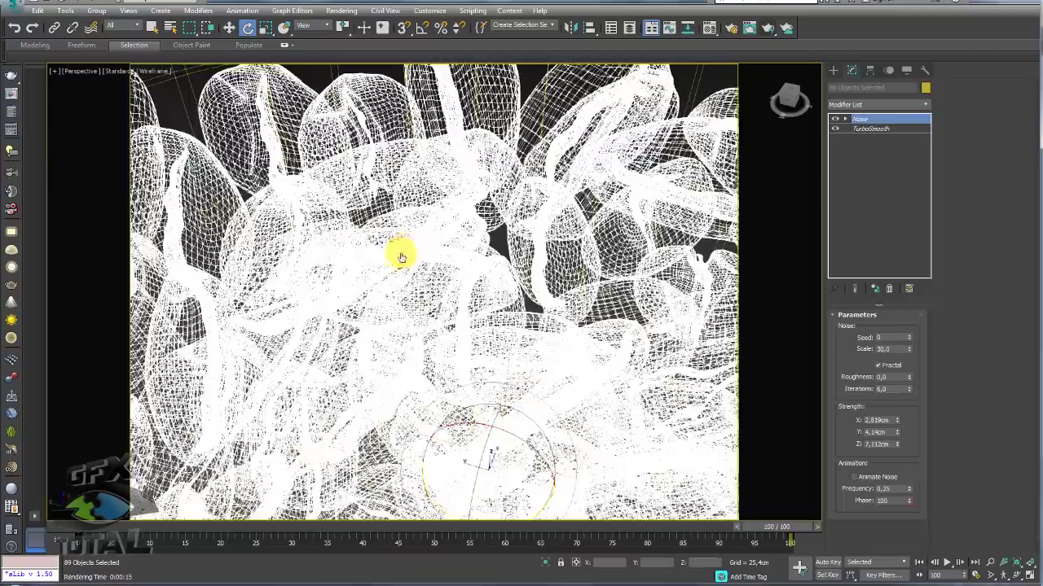
{"action": "key", "text": "F3"}
{"action": "key", "text": "F4"}
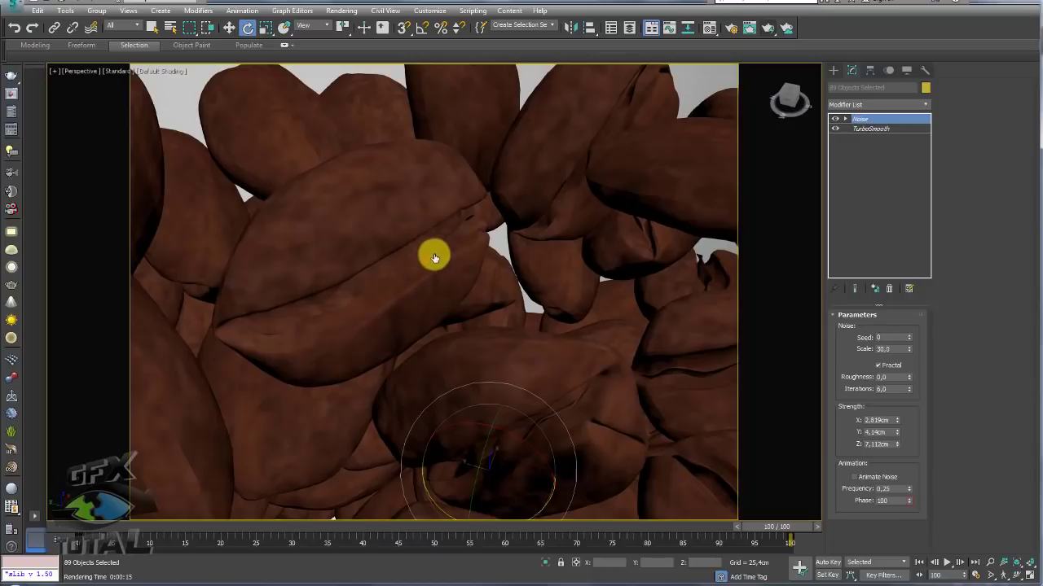
{"action": "mouse_move", "coordinate": [422, 262]}
{"action": "left_mouse_down"}
{"action": "mouse_move", "coordinate": [435, 220]}
{"action": "mouse_move", "coordinate": [277, 299]}
{"action": "mouse_move", "coordinate": [295, 340]}
{"action": "left_mouse_up"}
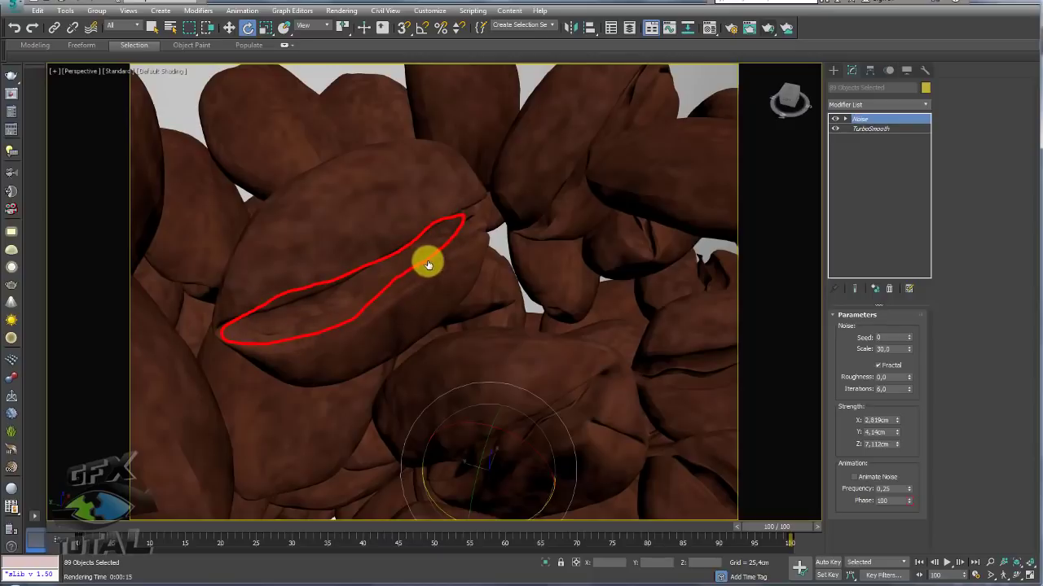
{"action": "scroll", "coordinate": [333, 285], "scroll_direction": "down", "scroll_amount": 5}
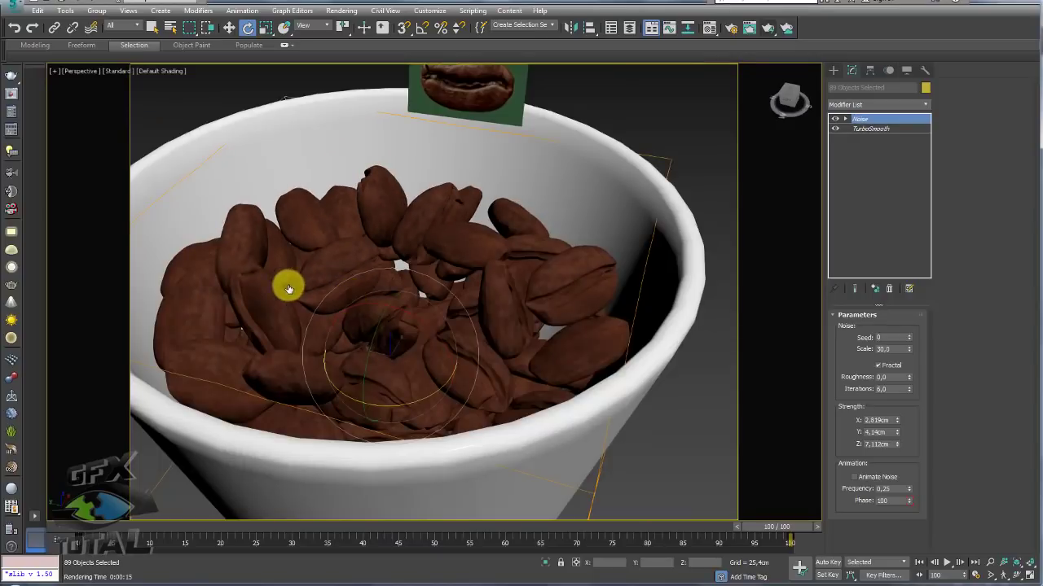
{"action": "mouse_move", "coordinate": [378, 226]}
{"action": "middle_mouse_down", "text": "alt"}
{"action": "mouse_move", "coordinate": [384, 268]}
{"action": "mouse_move", "coordinate": [407, 236]}
{"action": "mouse_move", "coordinate": [355, 271]}
{"action": "middle_mouse_up", "text": "alt"}
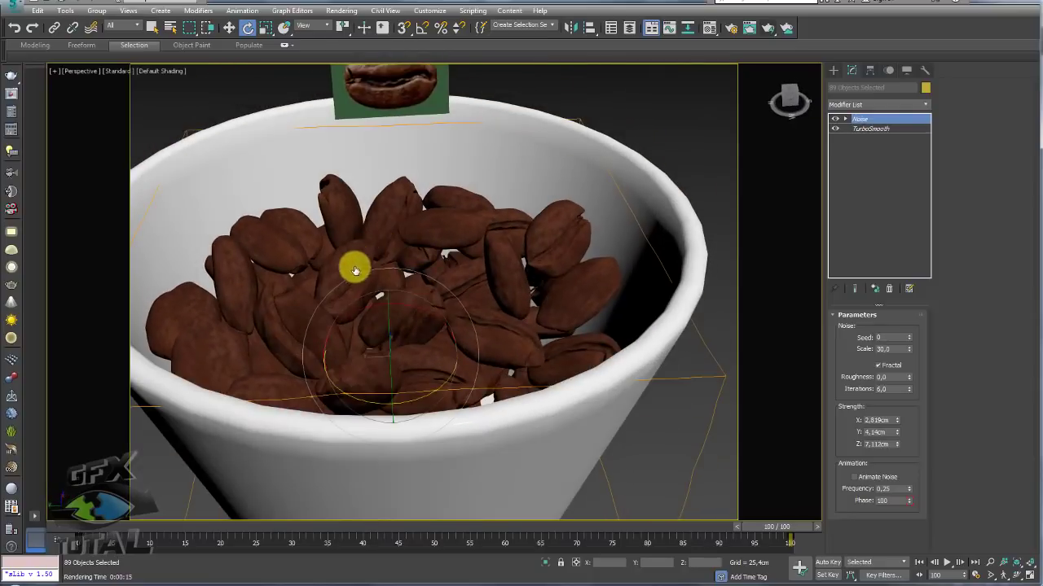
{"action": "mouse_move", "coordinate": [464, 263]}
{"action": "middle_mouse_down", "text": "alt"}
{"action": "mouse_move", "coordinate": [546, 286]}
{"action": "mouse_move", "coordinate": [524, 202]}
{"action": "mouse_move", "coordinate": [491, 263]}
{"action": "mouse_move", "coordinate": [458, 263]}
{"action": "mouse_move", "coordinate": [477, 310]}
{"action": "mouse_move", "coordinate": [500, 268]}
{"action": "mouse_move", "coordinate": [517, 333]}
{"action": "mouse_move", "coordinate": [620, 439]}
{"action": "middle_mouse_up", "text": "alt"}
{"action": "scroll", "coordinate": [505, 189], "scroll_direction": "down", "scroll_amount": 5}
{"action": "scroll", "coordinate": [480, 302], "scroll_direction": "down", "scroll_amount": 5}
{"action": "scroll", "coordinate": [483, 292], "scroll_direction": "up", "scroll_amount": 3}
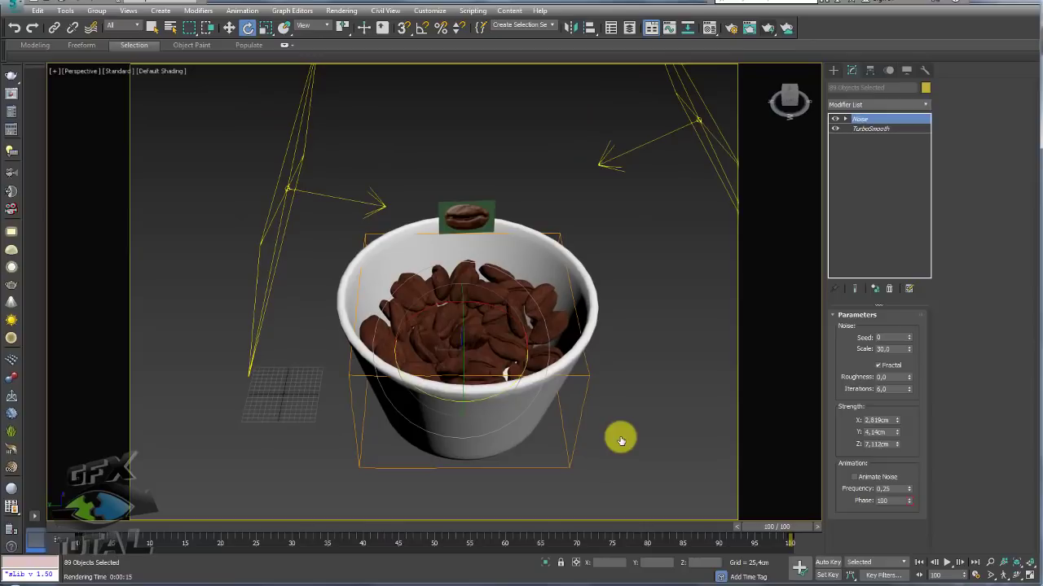